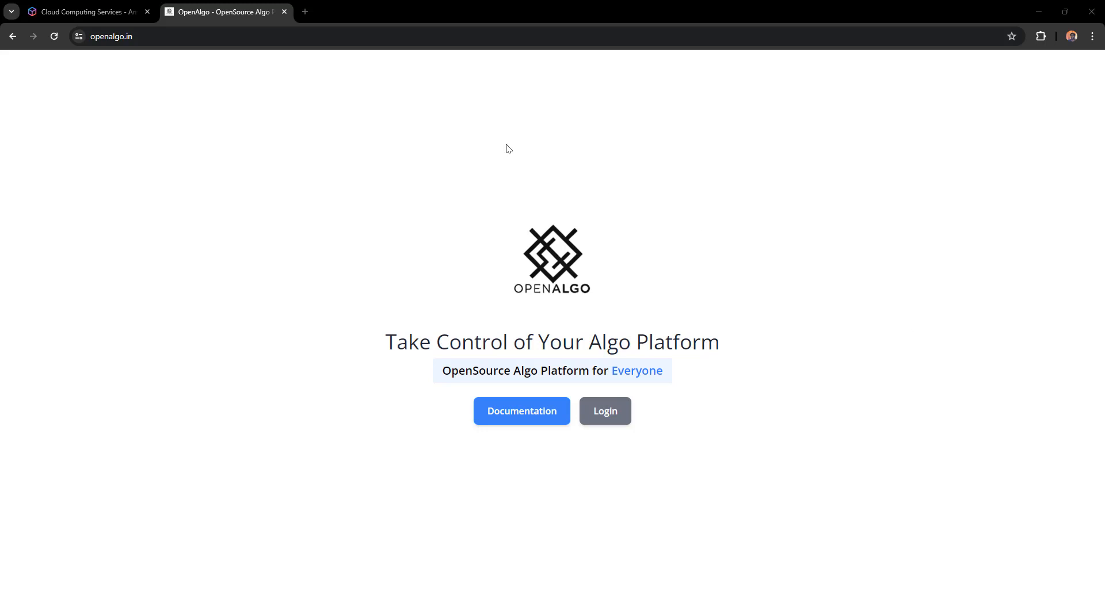
Sign in to the AWS console, switch to Asia Pacific (Mumbai), and start launching an EC2 instance
{"action": "left_click", "coordinate": [81, 9]}
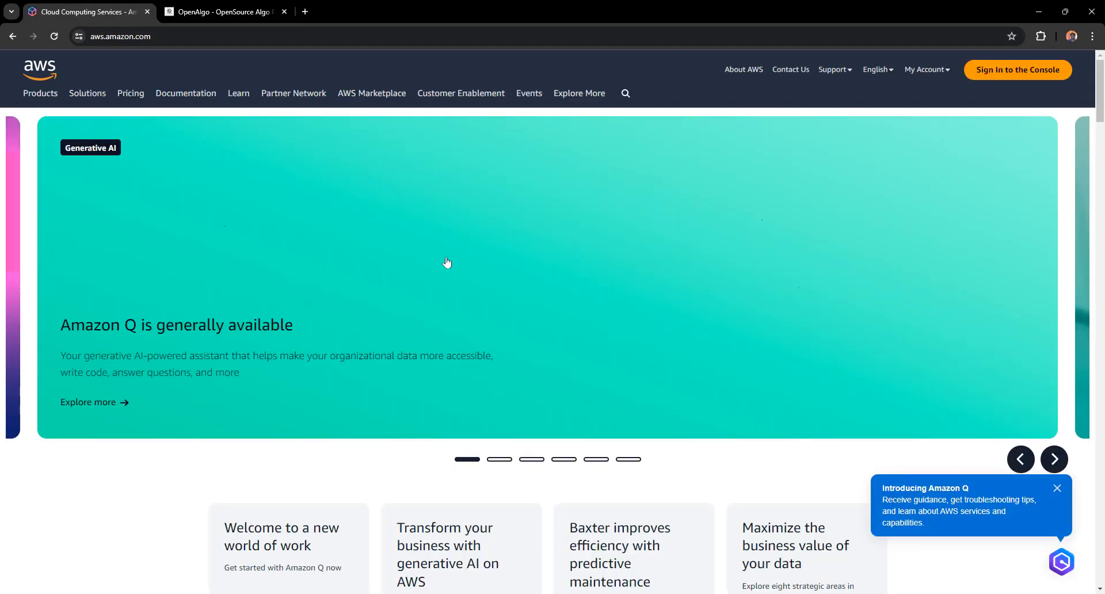
{"action": "left_click", "coordinate": [998, 71]}
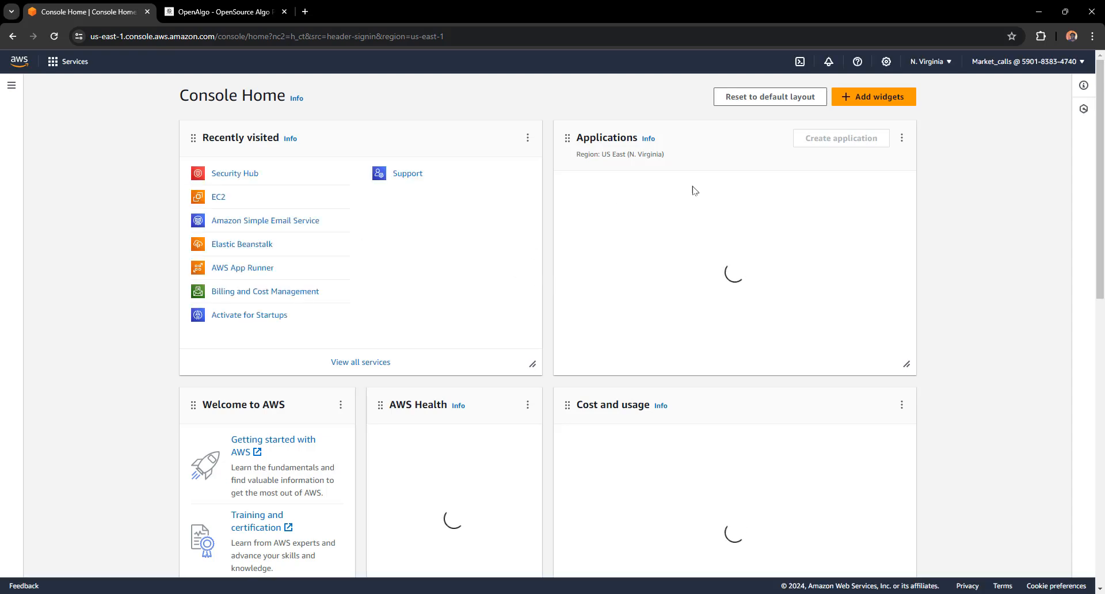
{"action": "left_click", "coordinate": [936, 66]}
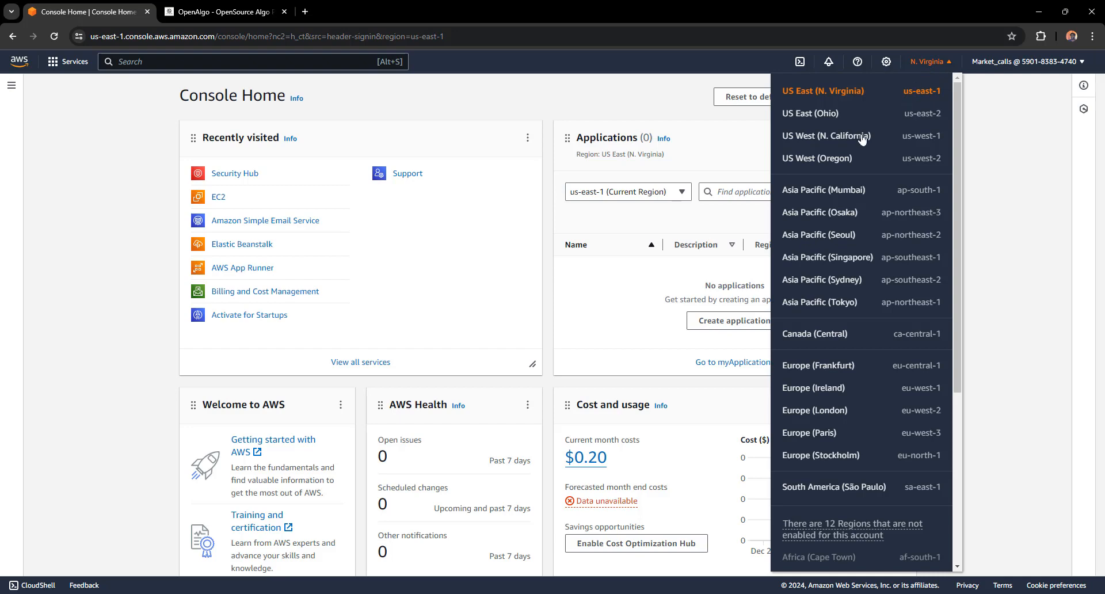
{"action": "left_click", "coordinate": [815, 195]}
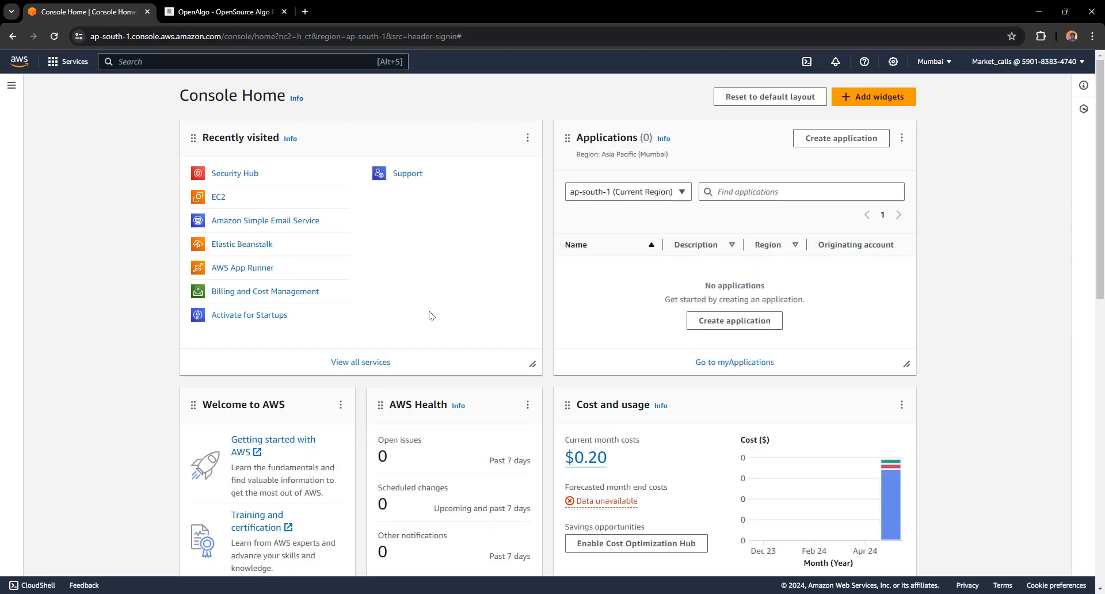
{"action": "left_click", "coordinate": [217, 198]}
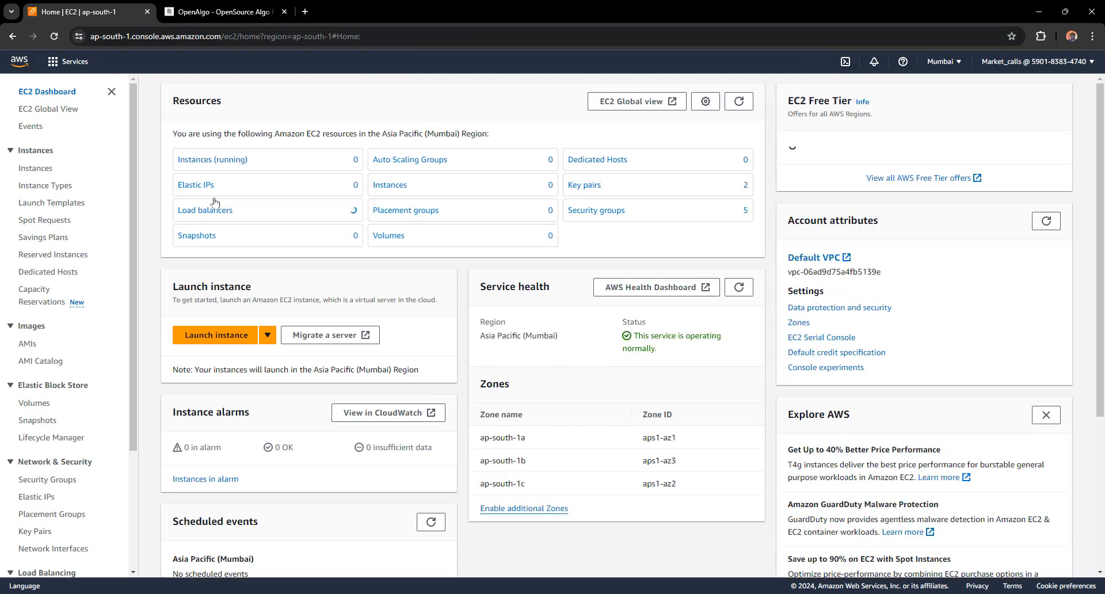
{"action": "left_click", "coordinate": [208, 338]}
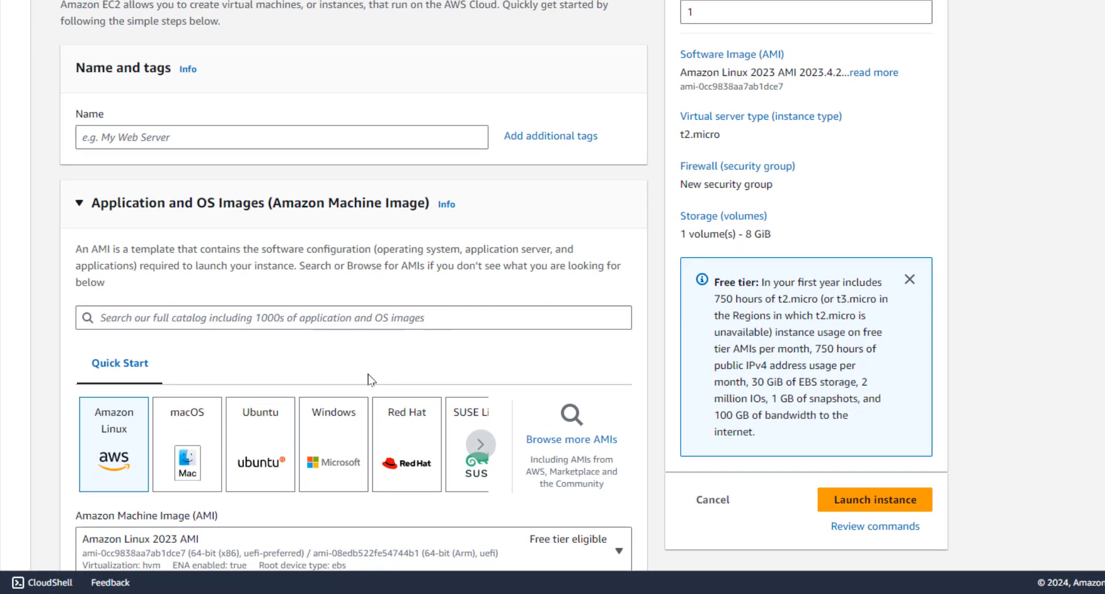
Choose Windows with the Microsoft Windows Server 2022 Base image for the instance
{"action": "left_click", "coordinate": [332, 444]}
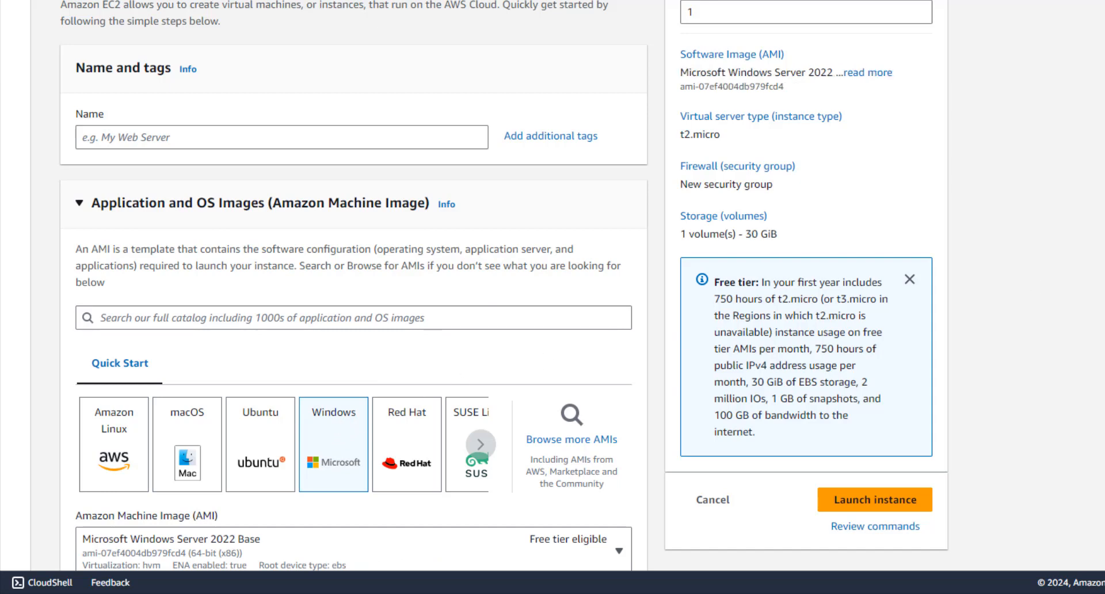
{"action": "scroll", "coordinate": [1070, 216], "scroll_direction": "down", "scroll_amount": 5}
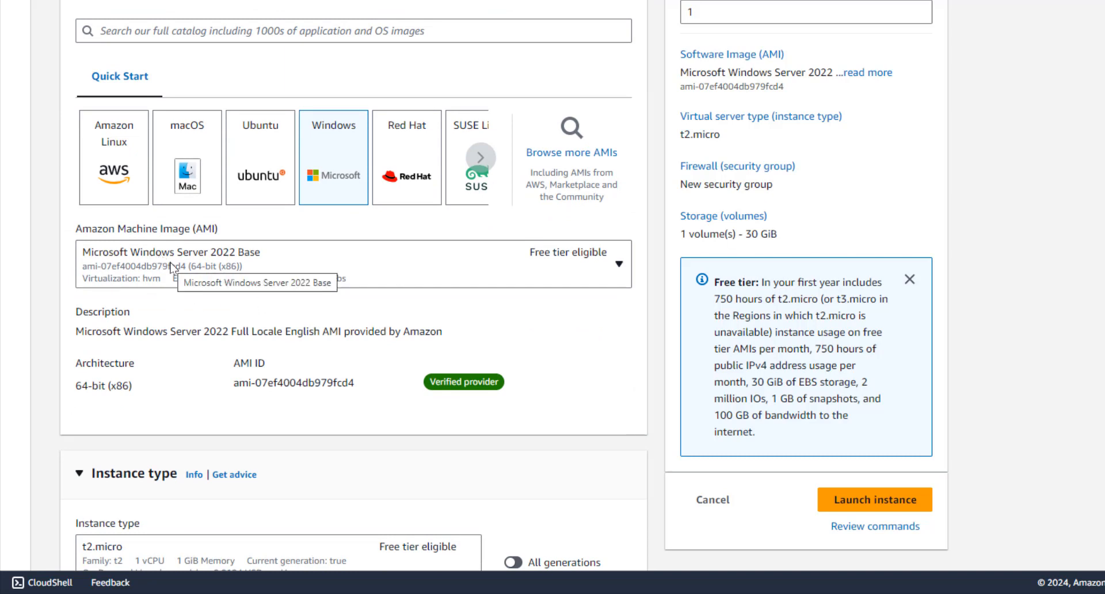
{"action": "left_click", "coordinate": [226, 262]}
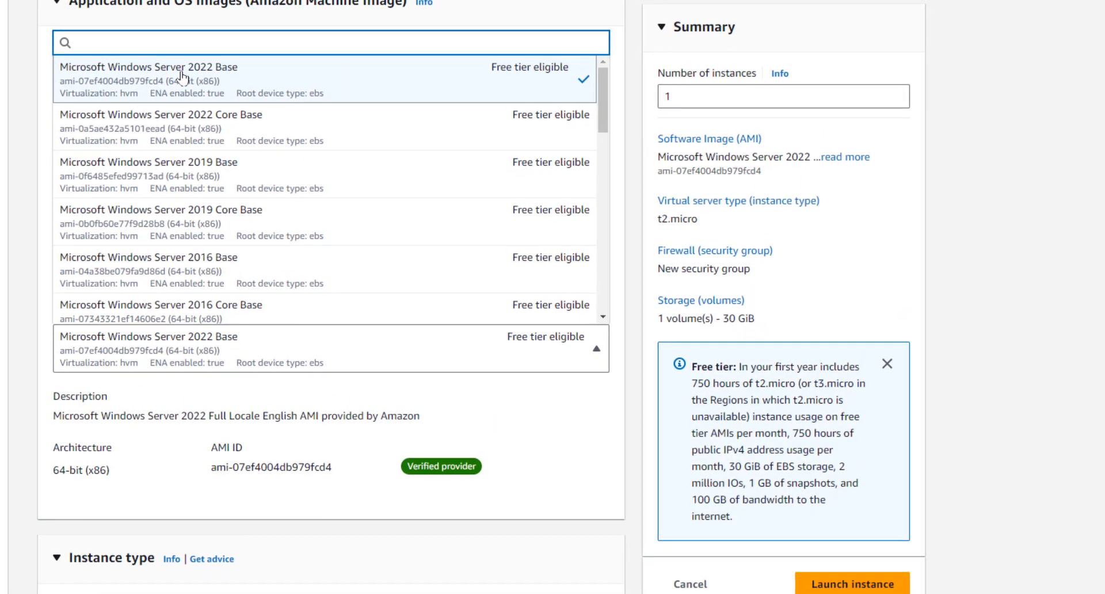
{"action": "left_click", "coordinate": [271, 420]}
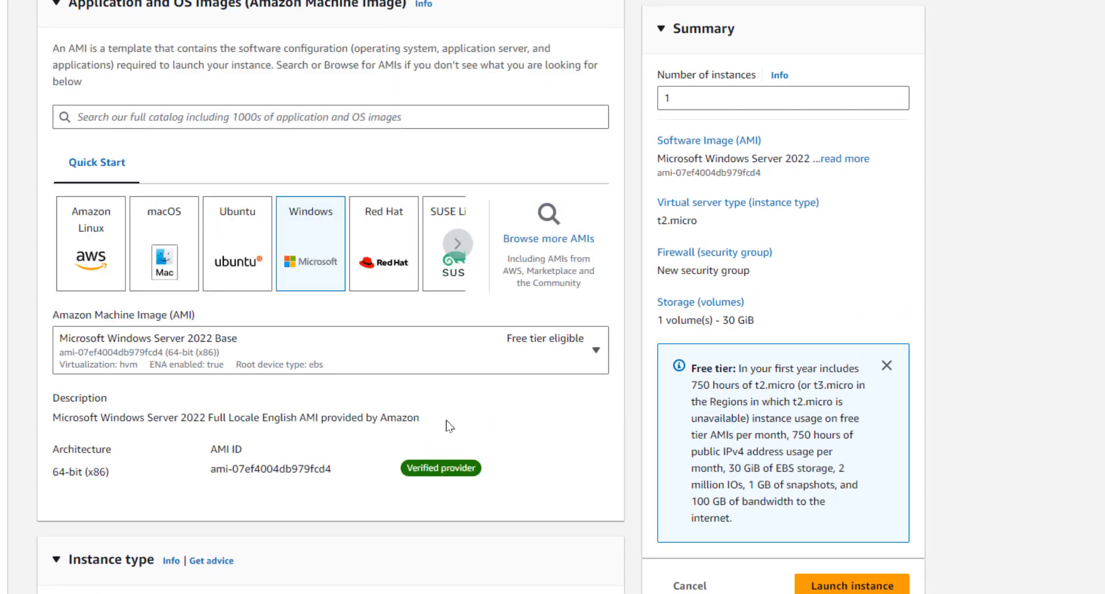
Set the instance type to t2.medium
{"action": "scroll", "coordinate": [450, 426], "scroll_direction": "down", "scroll_amount": 5}
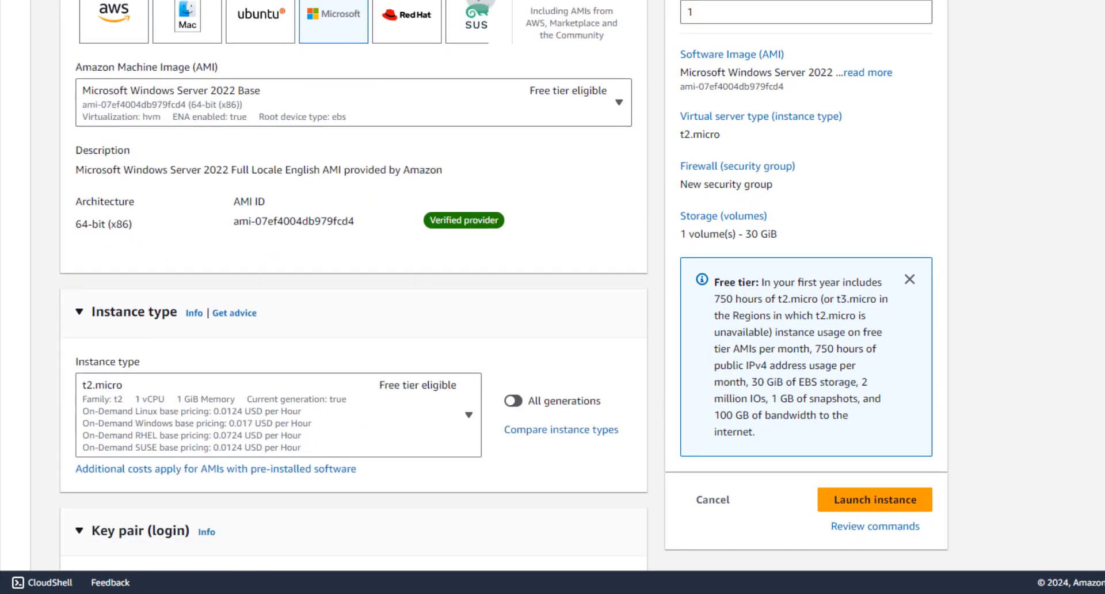
{"action": "scroll", "coordinate": [353, 285], "scroll_direction": "down", "scroll_amount": 2}
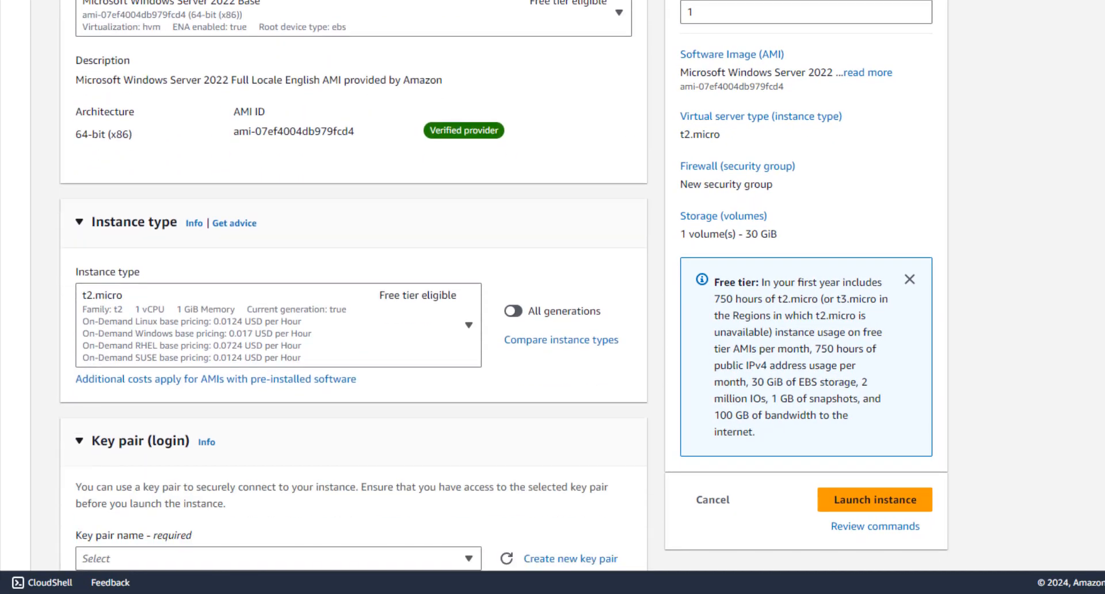
{"action": "left_click", "coordinate": [271, 332]}
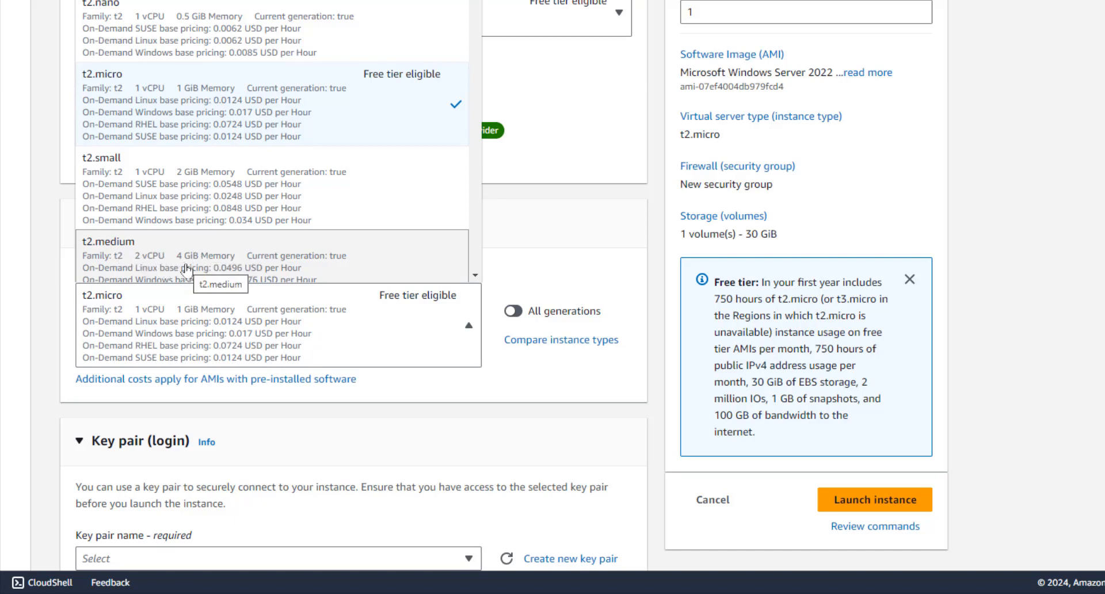
{"action": "left_click", "coordinate": [147, 262]}
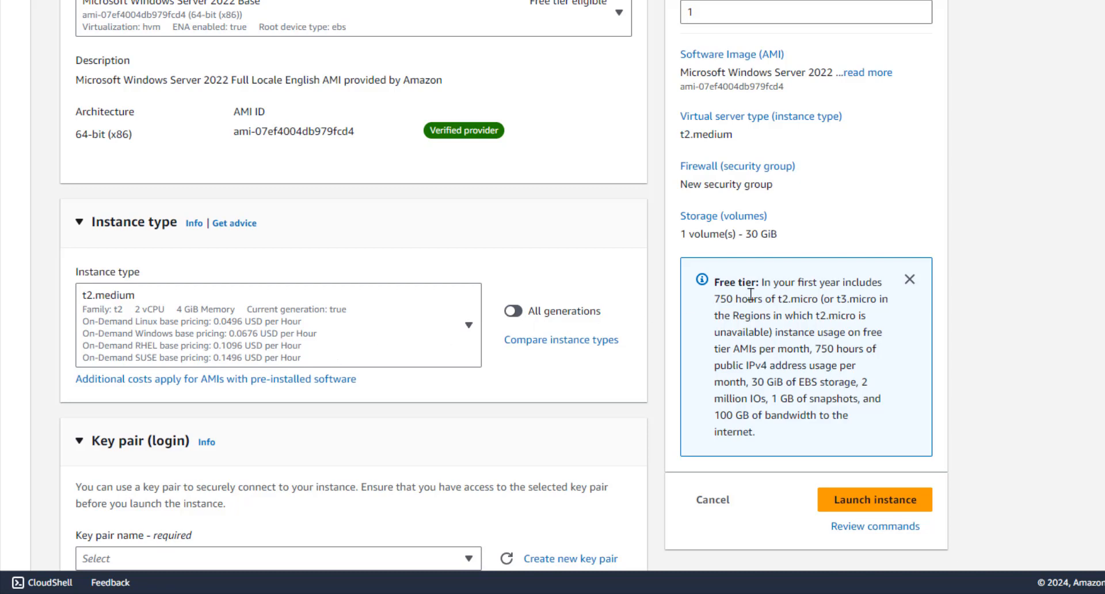
{"action": "scroll", "coordinate": [354, 288], "scroll_direction": "down", "scroll_amount": 4}
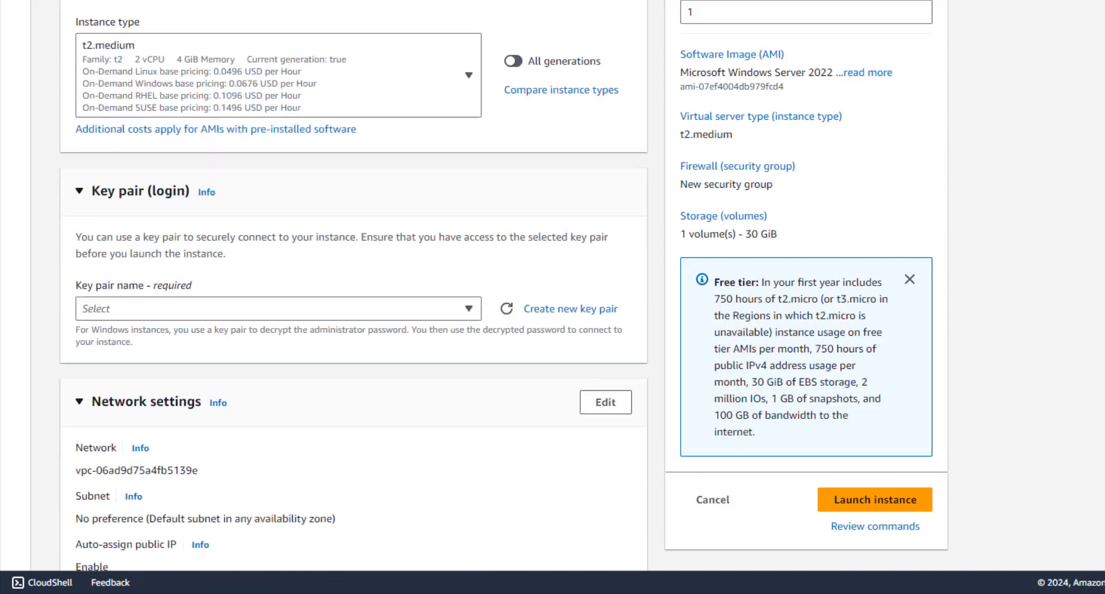
{"action": "left_click", "coordinate": [339, 314]}
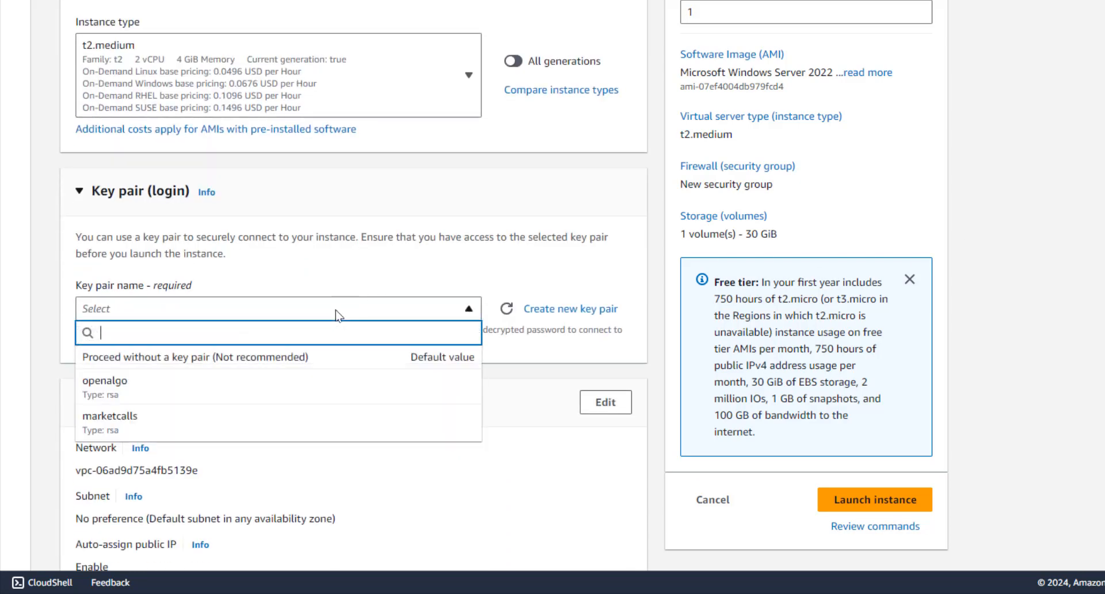
{"action": "left_click", "coordinate": [409, 273]}
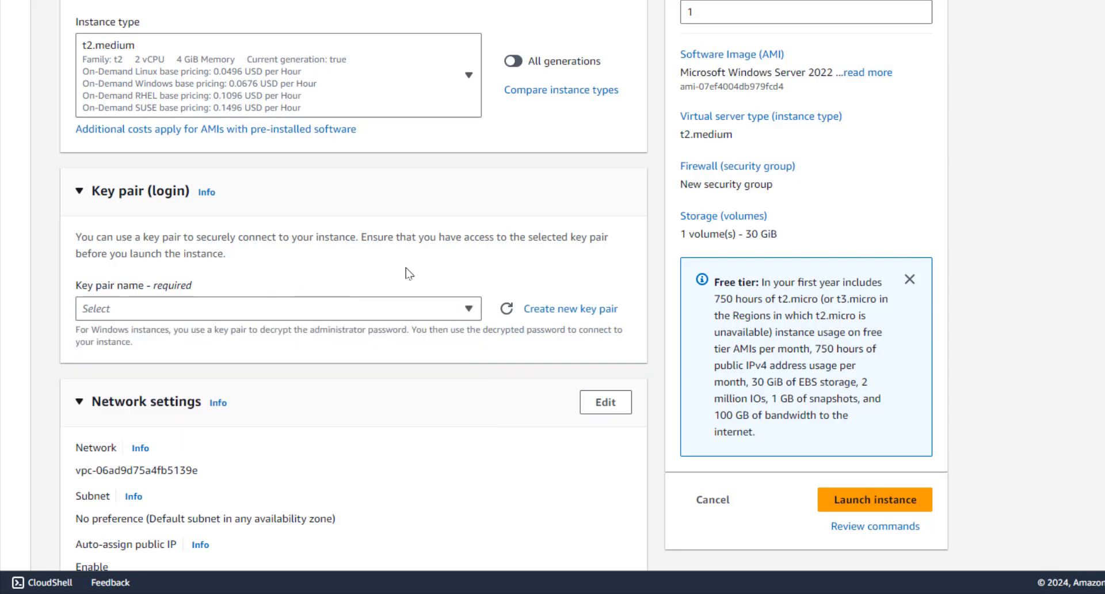
Create an RSA .pem key pair named OpenAlgo-Server for the instance
{"action": "left_click", "coordinate": [562, 310]}
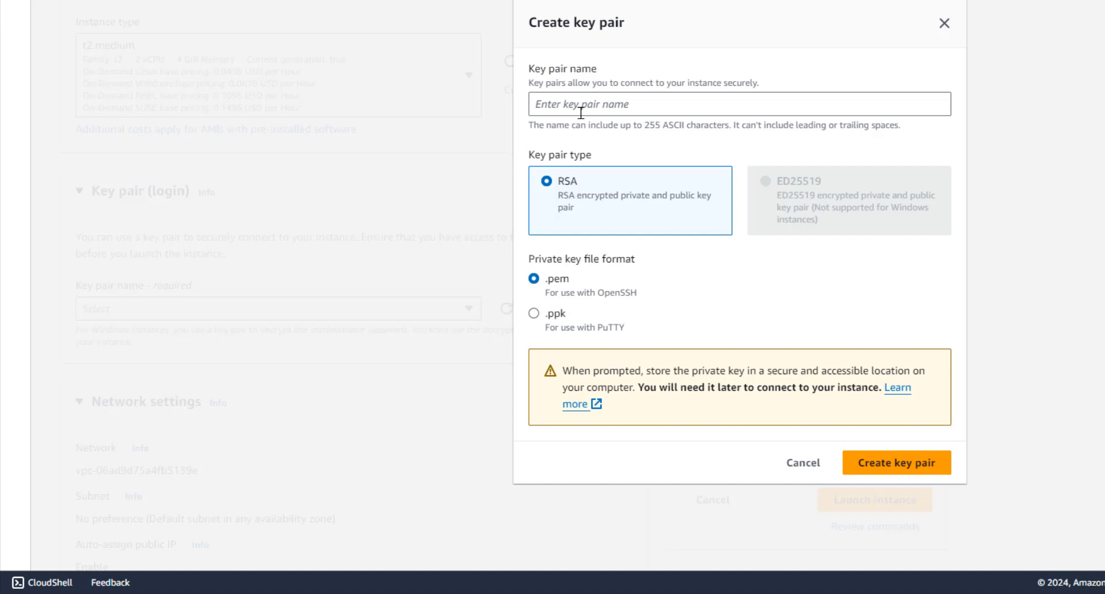
{"action": "left_click", "coordinate": [581, 112]}
{"action": "type", "text": "Open"}
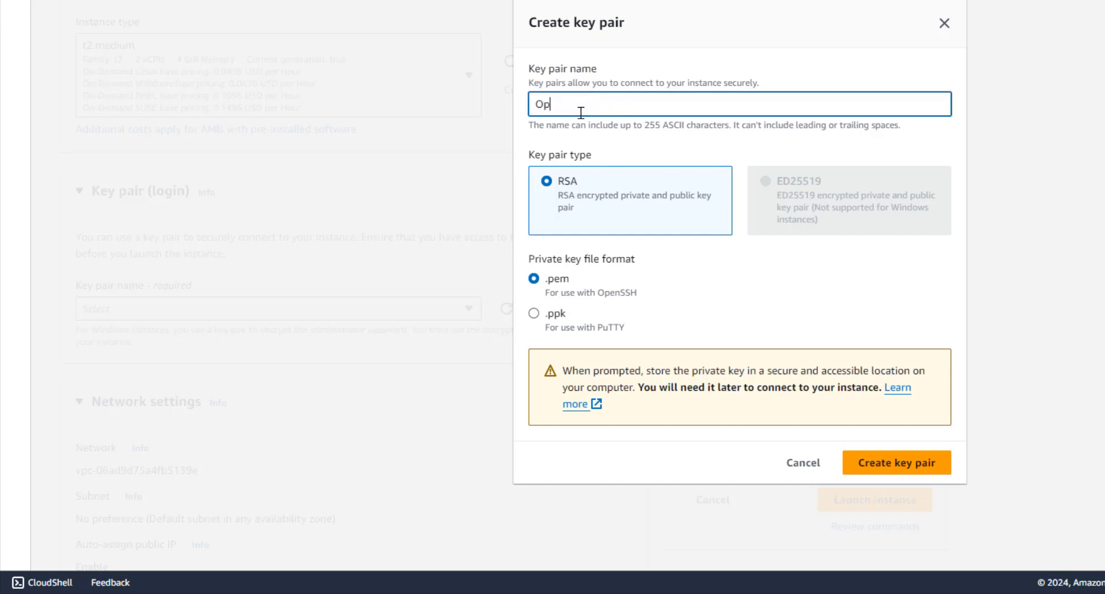
{"action": "type", "text": "Algo"}
{"action": "key", "text": "BackSpace"}
{"action": "type", "text": "-S"}
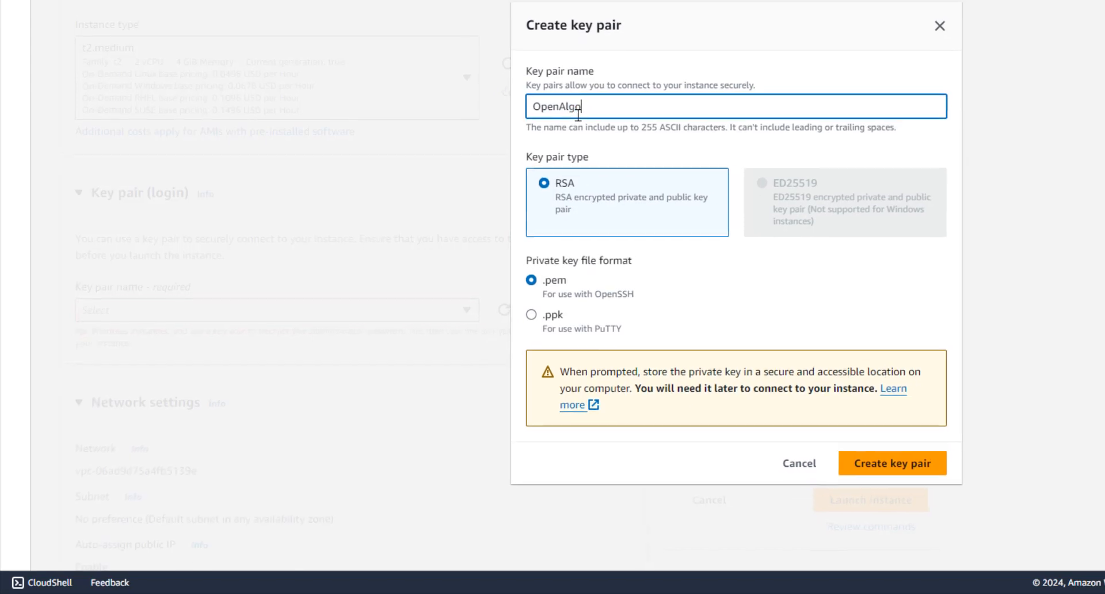
{"action": "type", "text": "erver"}
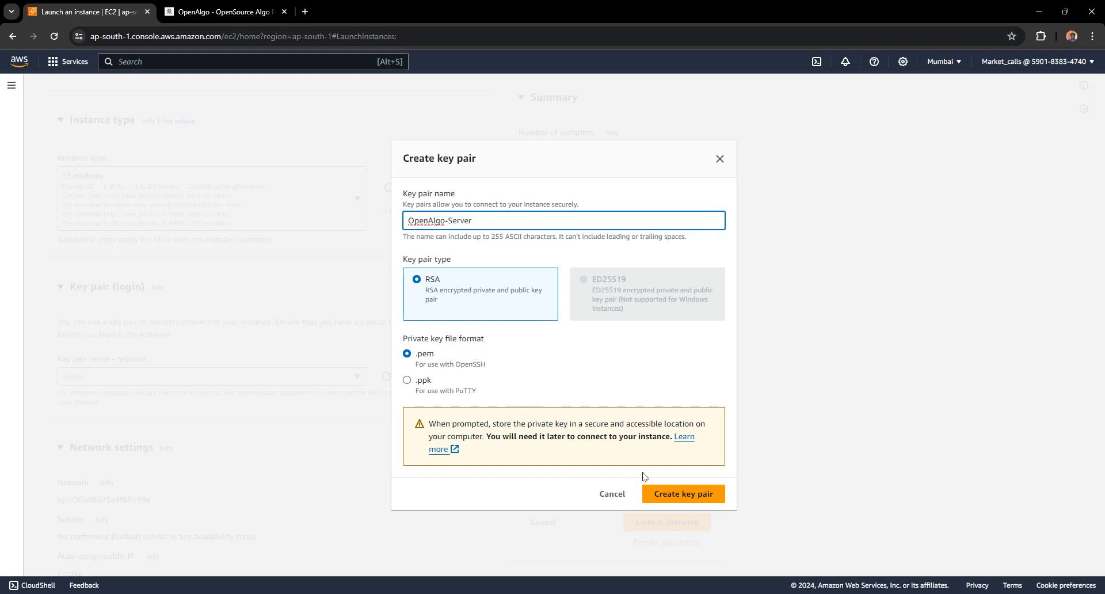
{"action": "left_click", "coordinate": [674, 497]}
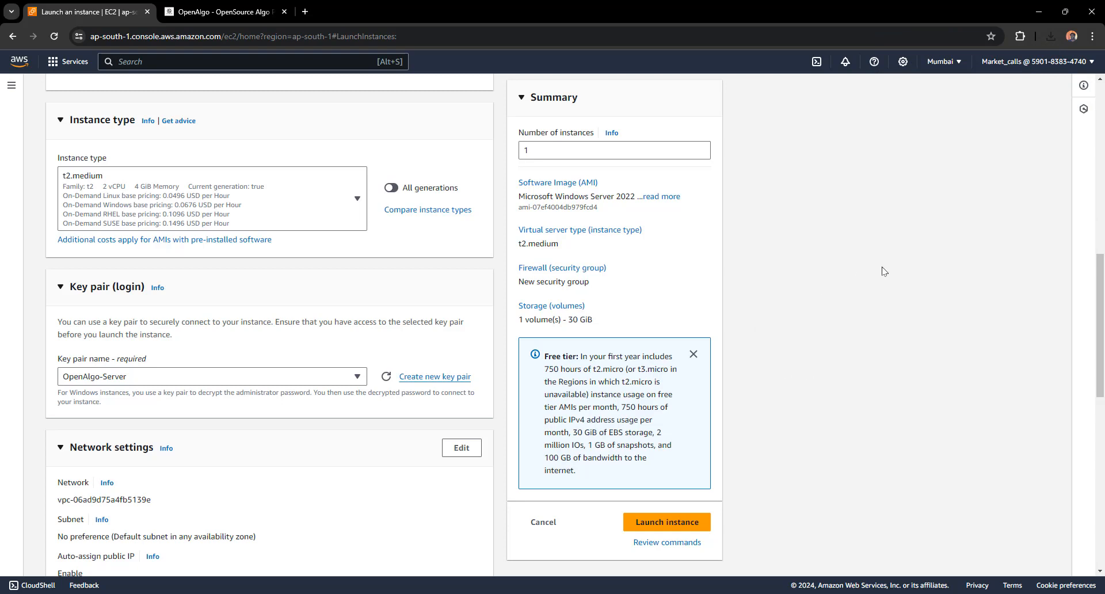
Launch the Windows t2.medium instance and view it in the EC2 instances list
{"action": "left_click_drag", "start_coordinate": [1098, 289], "coordinate": [1066, 493]}
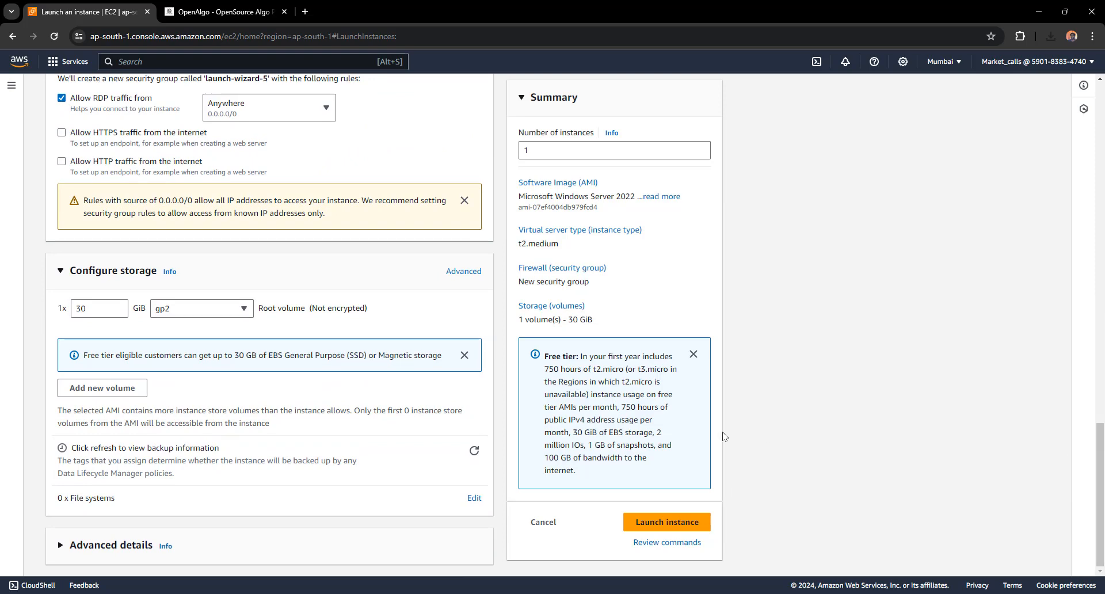
{"action": "left_click", "coordinate": [656, 522]}
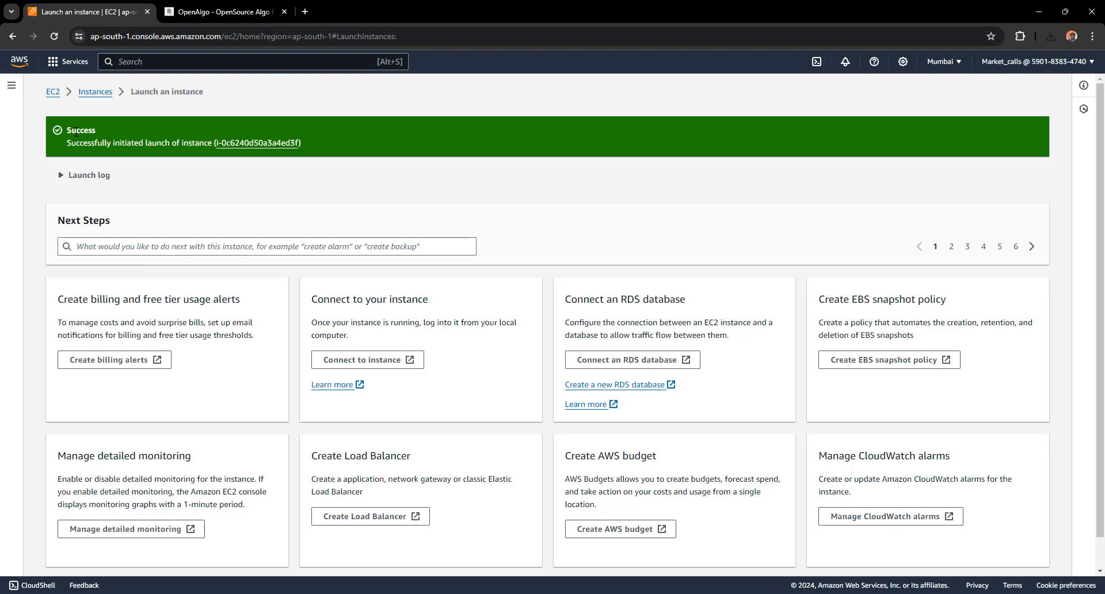
{"action": "left_click", "coordinate": [87, 93]}
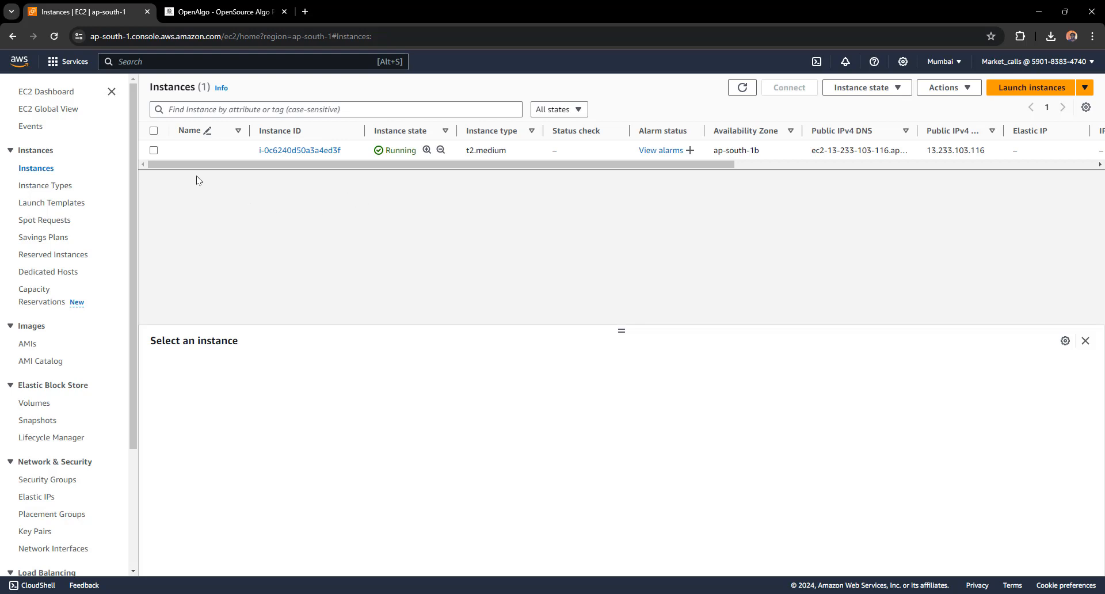
Show the RDP client connection details for the running instance
{"action": "left_click", "coordinate": [154, 150]}
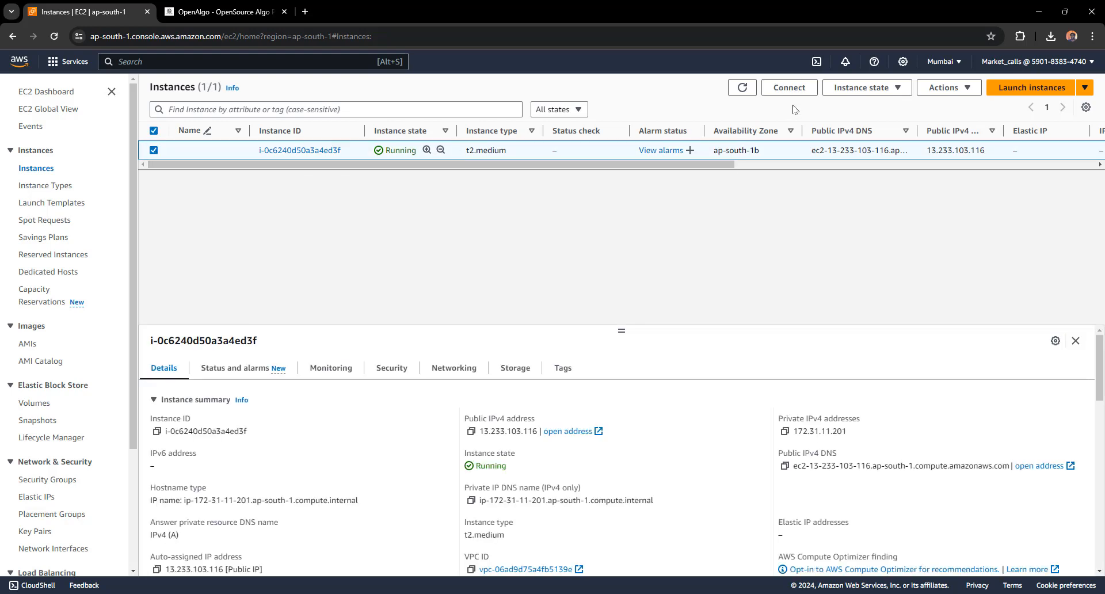
{"action": "left_click", "coordinate": [789, 88]}
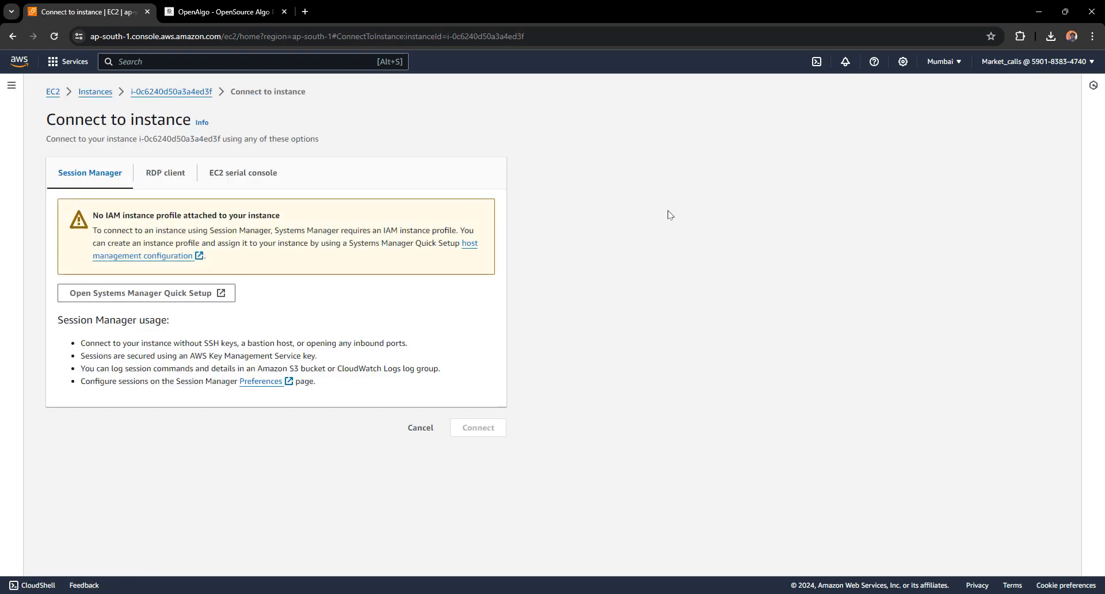
{"action": "left_click", "coordinate": [156, 172]}
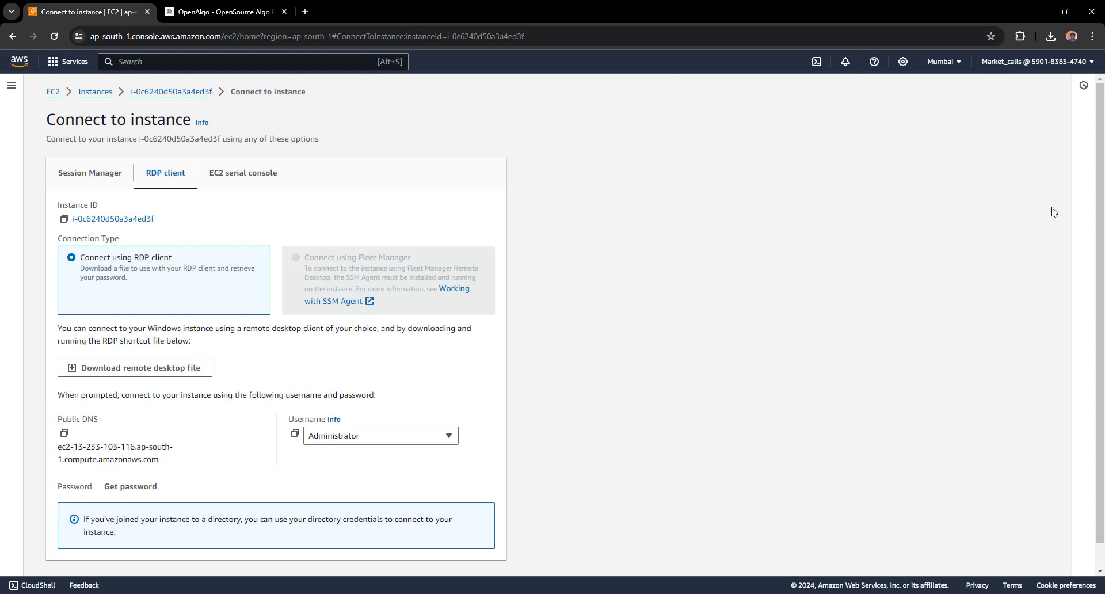
{"action": "scroll", "coordinate": [987, 282], "scroll_direction": "down", "scroll_amount": 1}
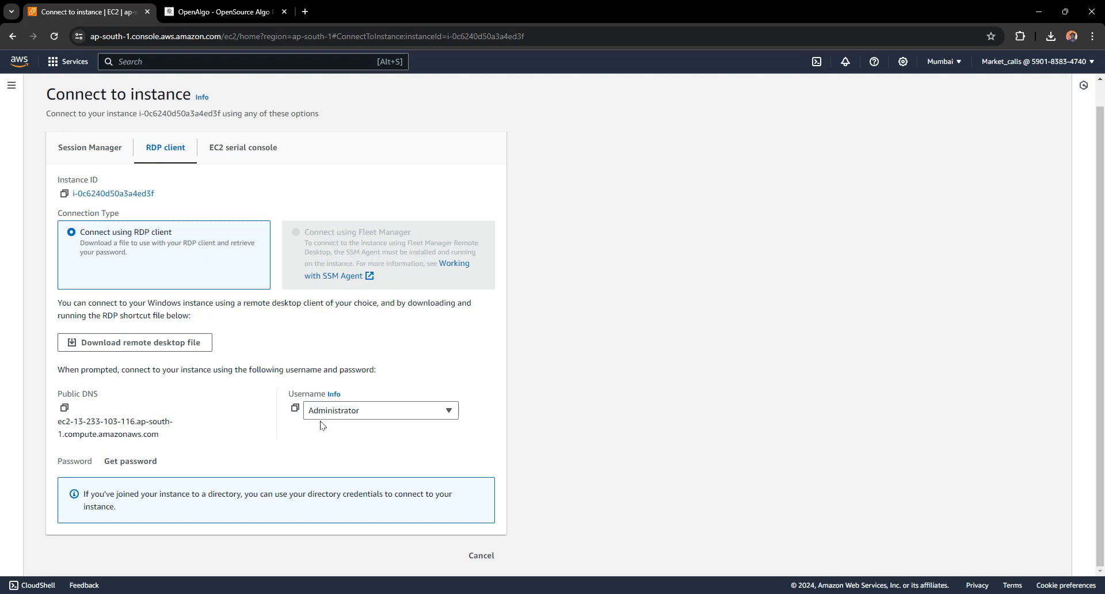
Upload OpenAlgo-Server.pem and decrypt the instance's Administrator password
{"action": "left_click", "coordinate": [131, 462]}
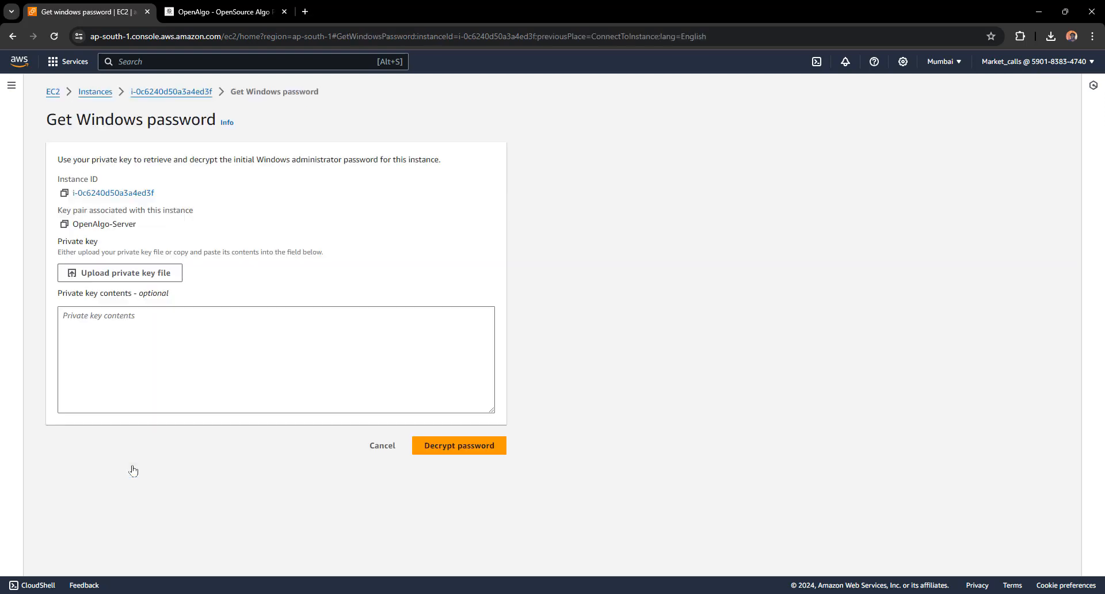
{"action": "left_click", "coordinate": [102, 276]}
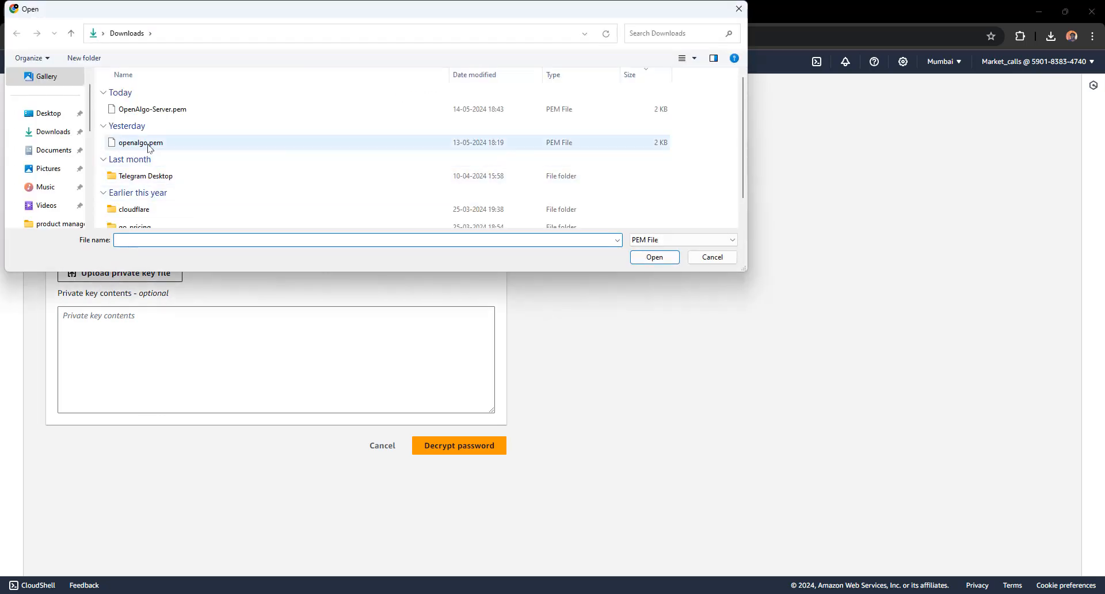
{"action": "left_click", "coordinate": [144, 109]}
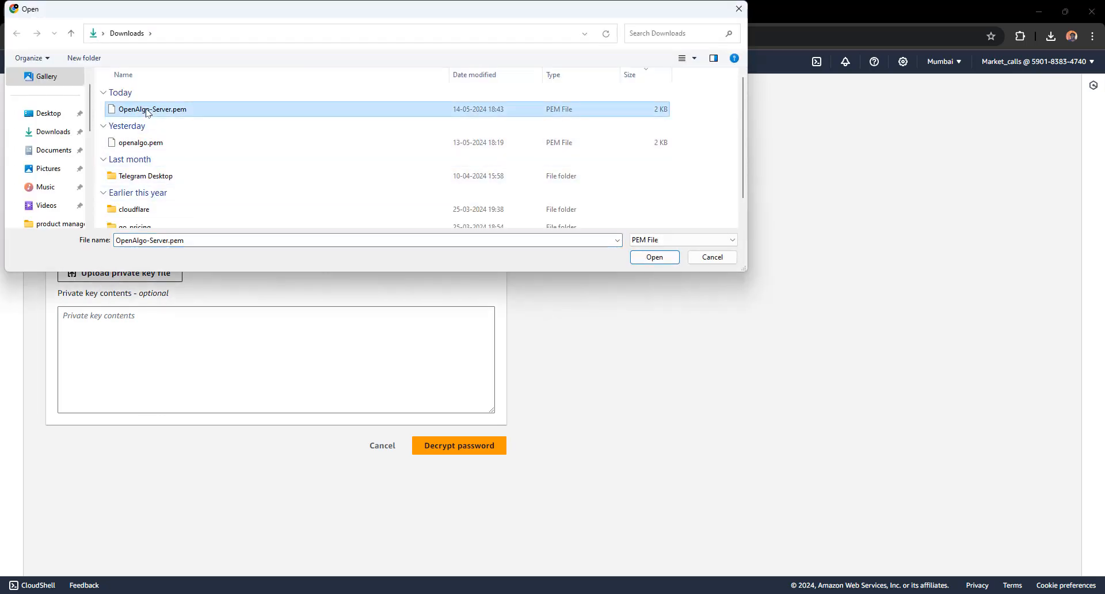
{"action": "left_click", "coordinate": [653, 262]}
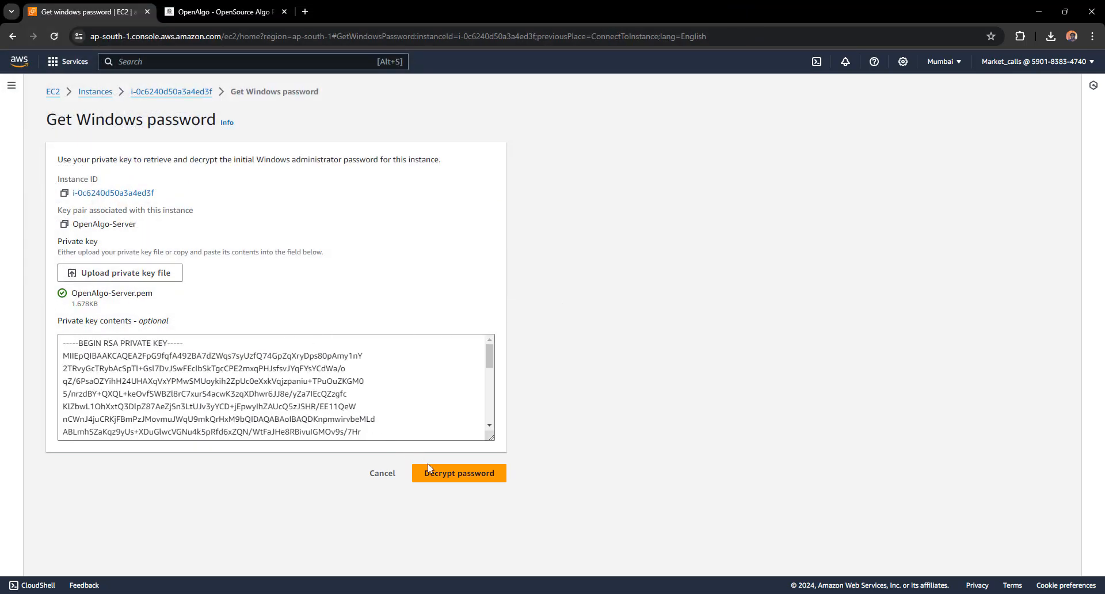
{"action": "left_click", "coordinate": [443, 476]}
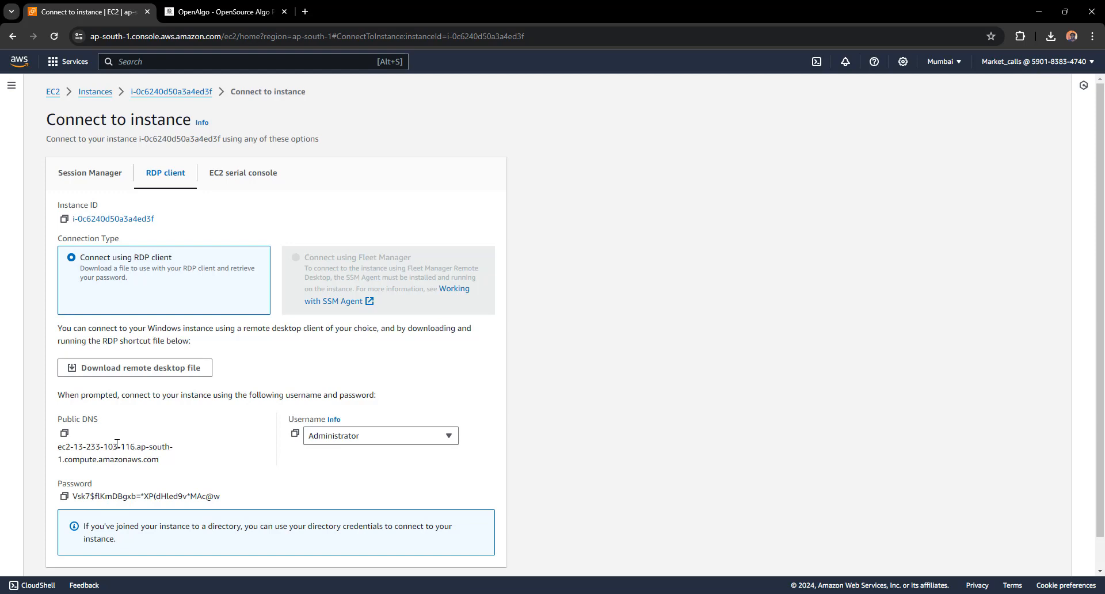
Launch the Remote Desktop Connection client with the mstsc command
{"action": "key", "text": "super+r"}
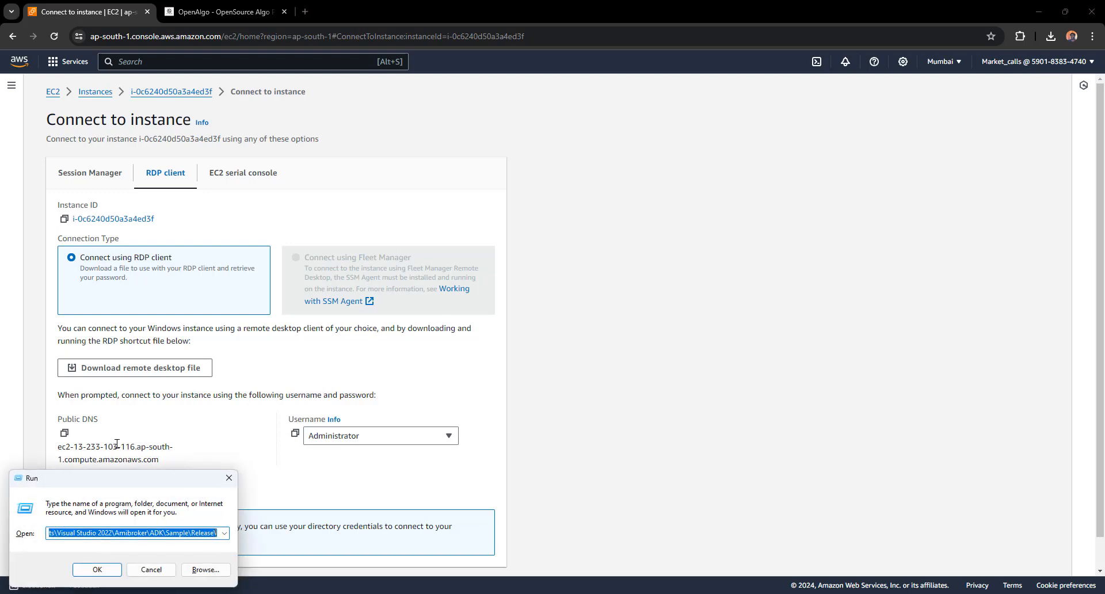
{"action": "key", "text": "BackSpace"}
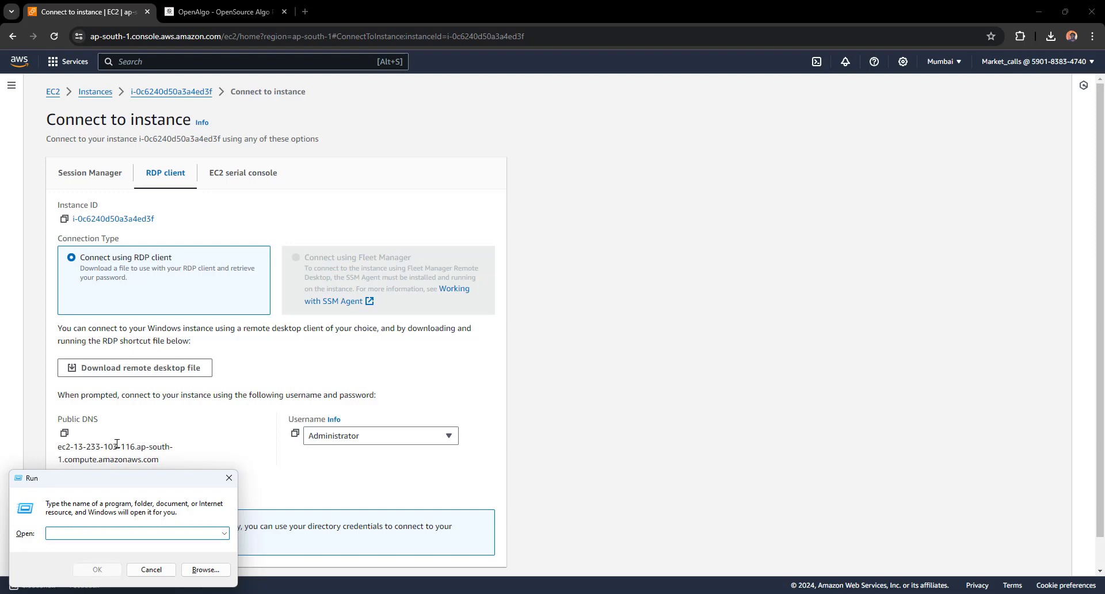
{"action": "type", "text": "mstsc"}
{"action": "key", "text": "Return"}
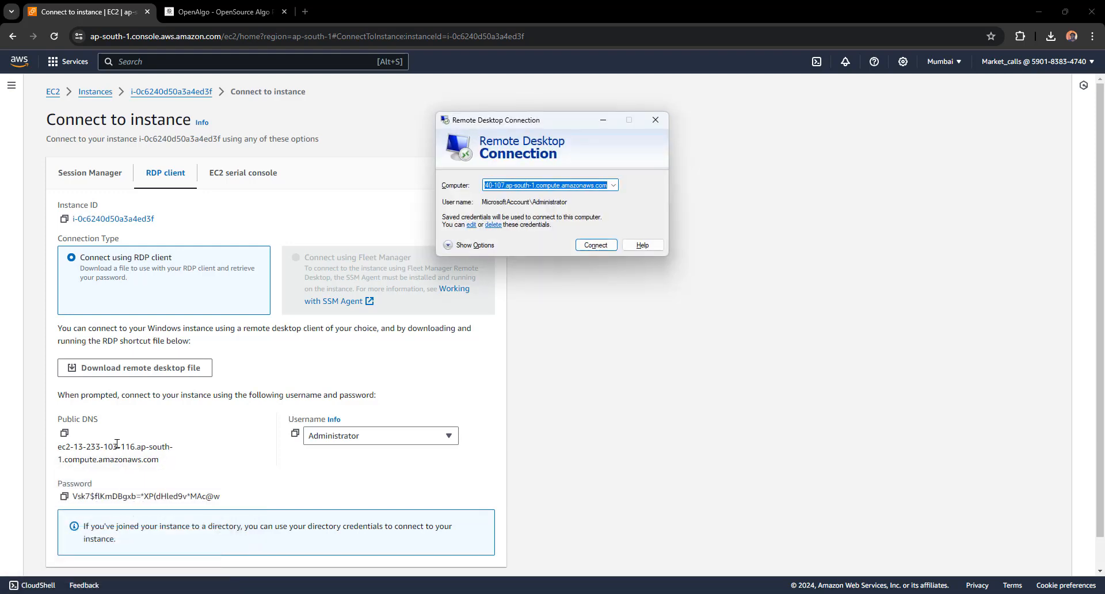
Connect Remote Desktop to the instance's copied public DNS name
{"action": "left_click", "coordinate": [64, 436]}
{"action": "key", "text": "alt+Tab"}
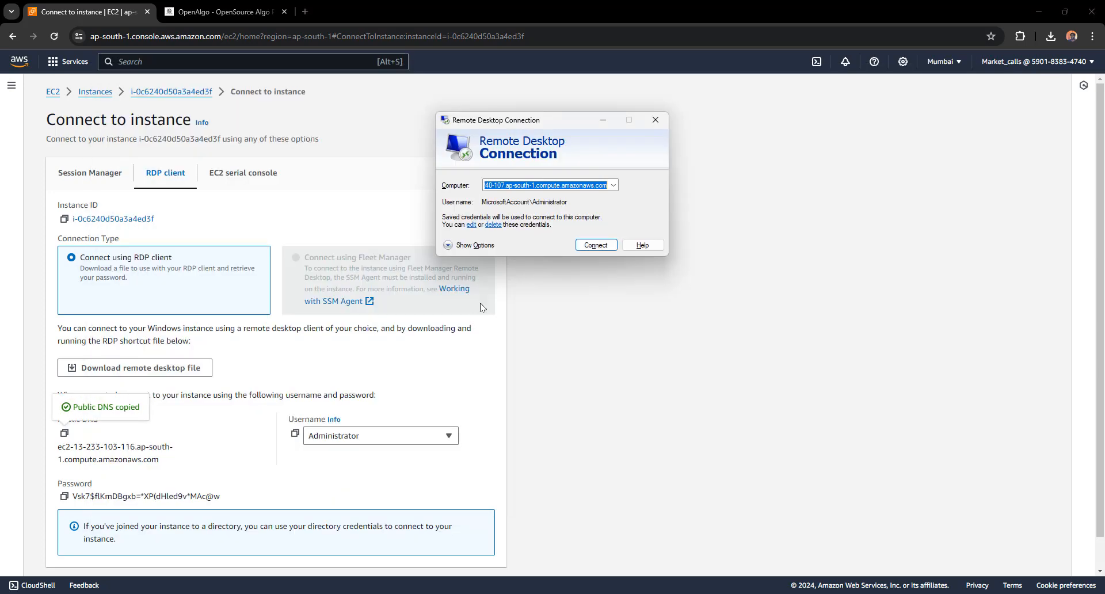
{"action": "key", "text": "BackSpace"}
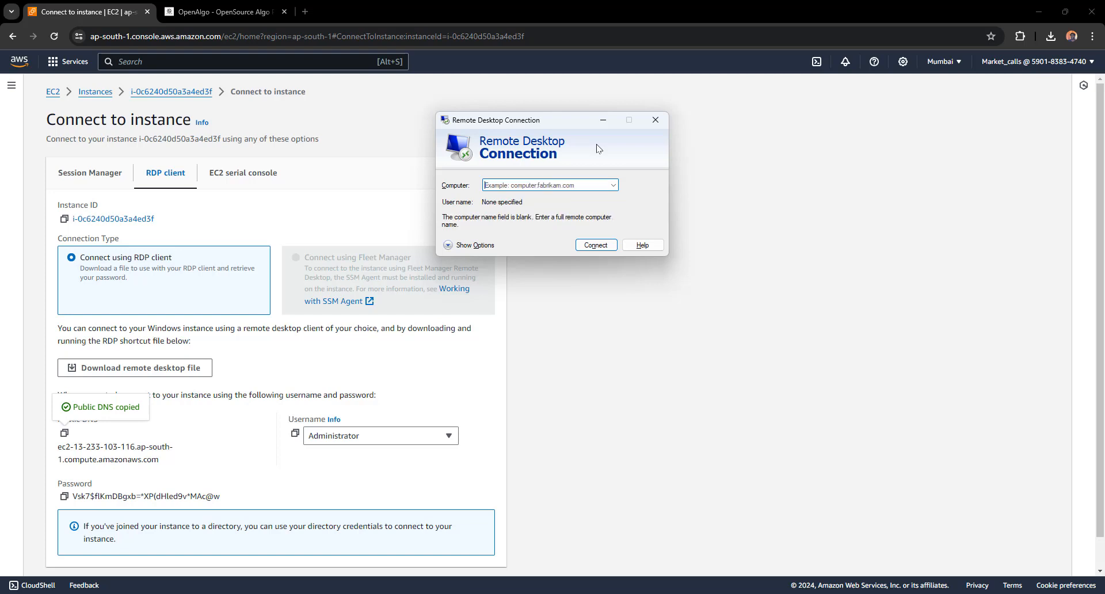
{"action": "key", "text": "ctrl+v"}
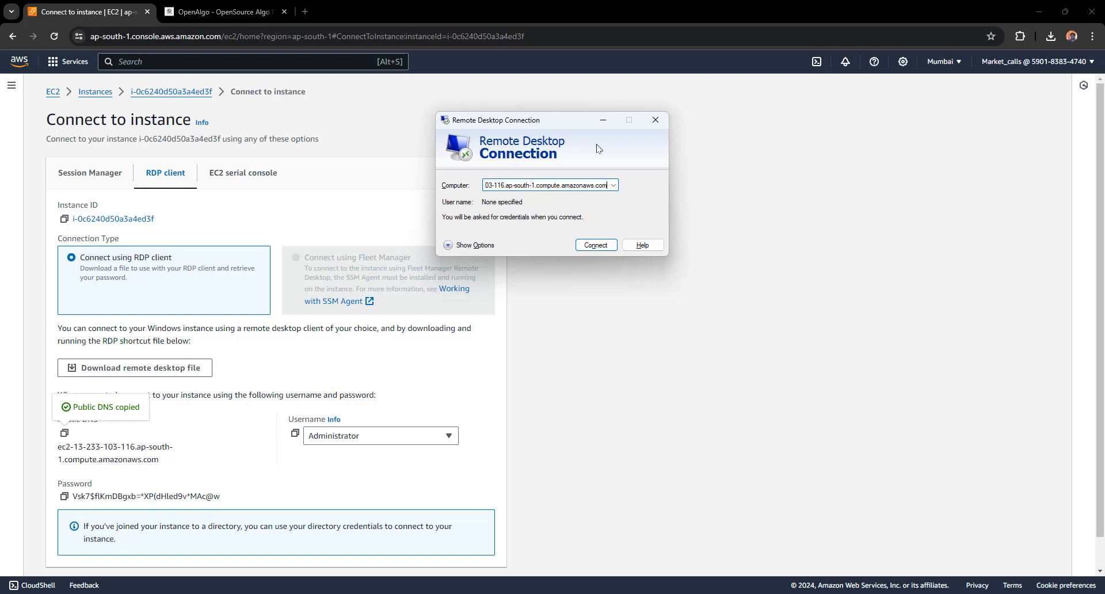
{"action": "left_click", "coordinate": [593, 247]}
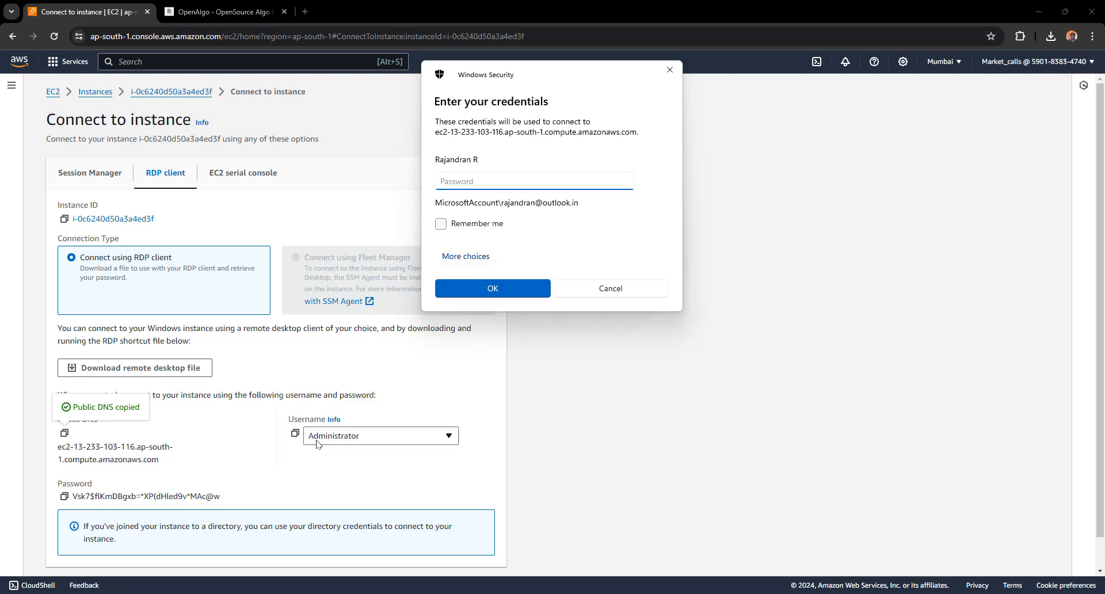
Sign in as Administrator with the decrypted password, remembering the credentials
{"action": "left_click", "coordinate": [477, 257]}
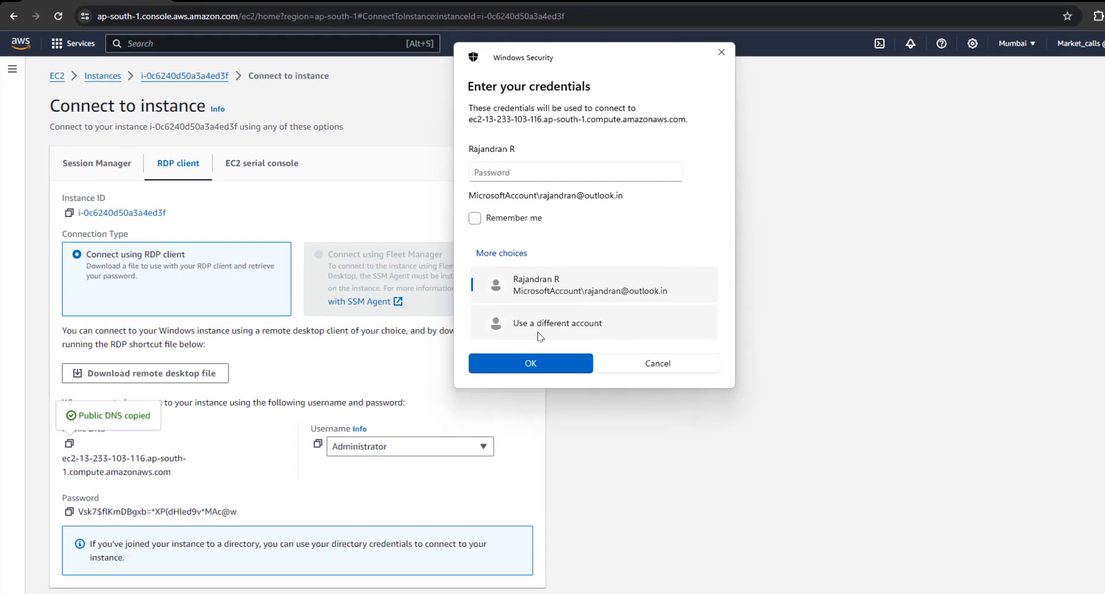
{"action": "left_click", "coordinate": [500, 332]}
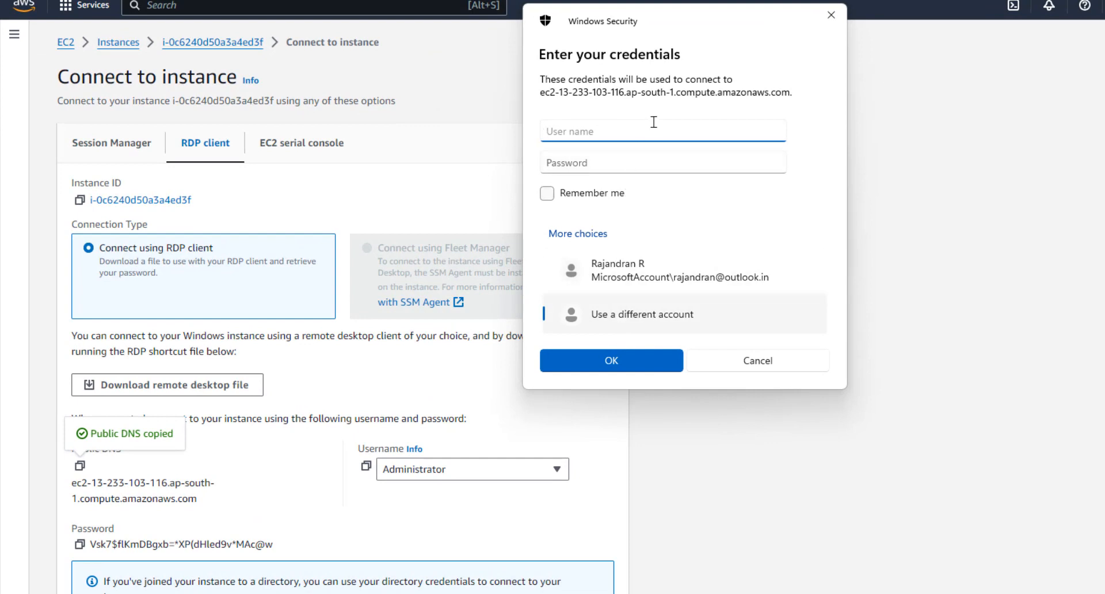
{"action": "type", "text": "Administrator"}
{"action": "left_click", "coordinate": [80, 544]}
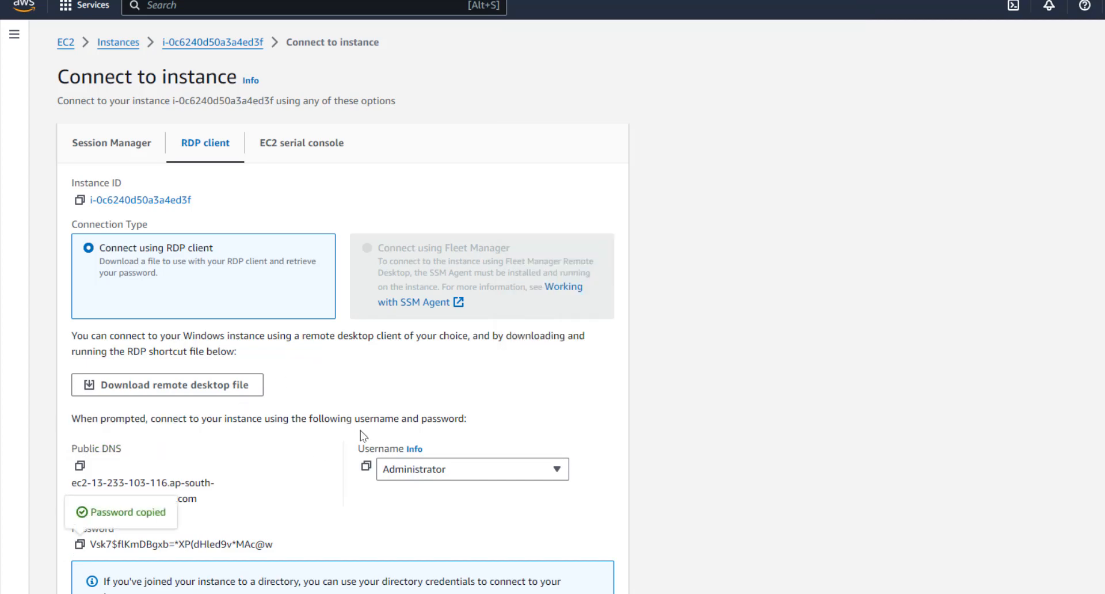
{"action": "key", "text": "alt+Tab"}
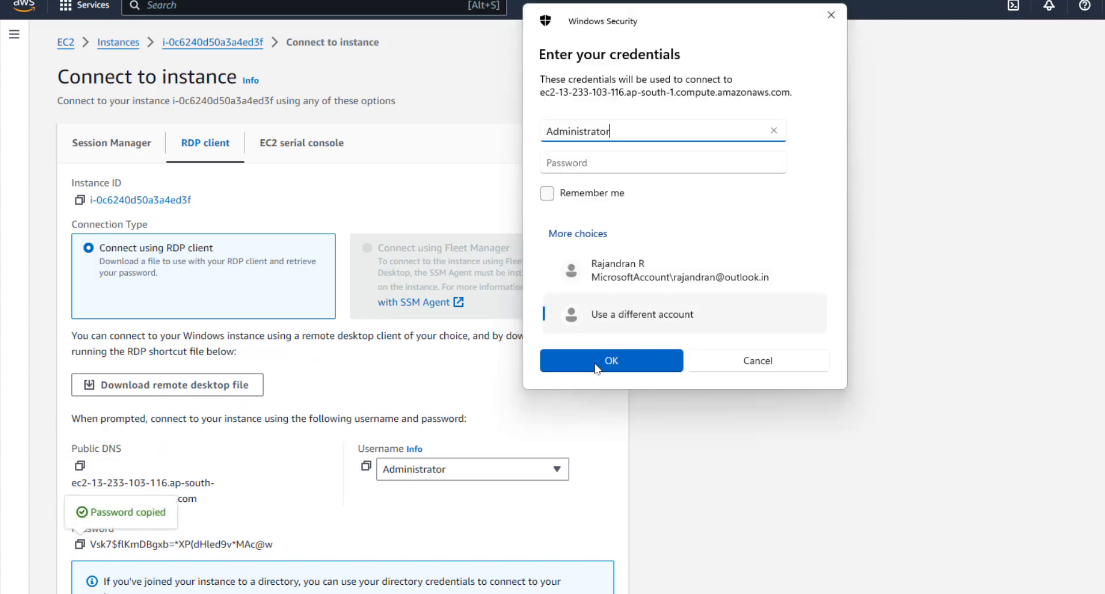
{"action": "left_click", "coordinate": [626, 162]}
{"action": "key", "text": "ctrl+v"}
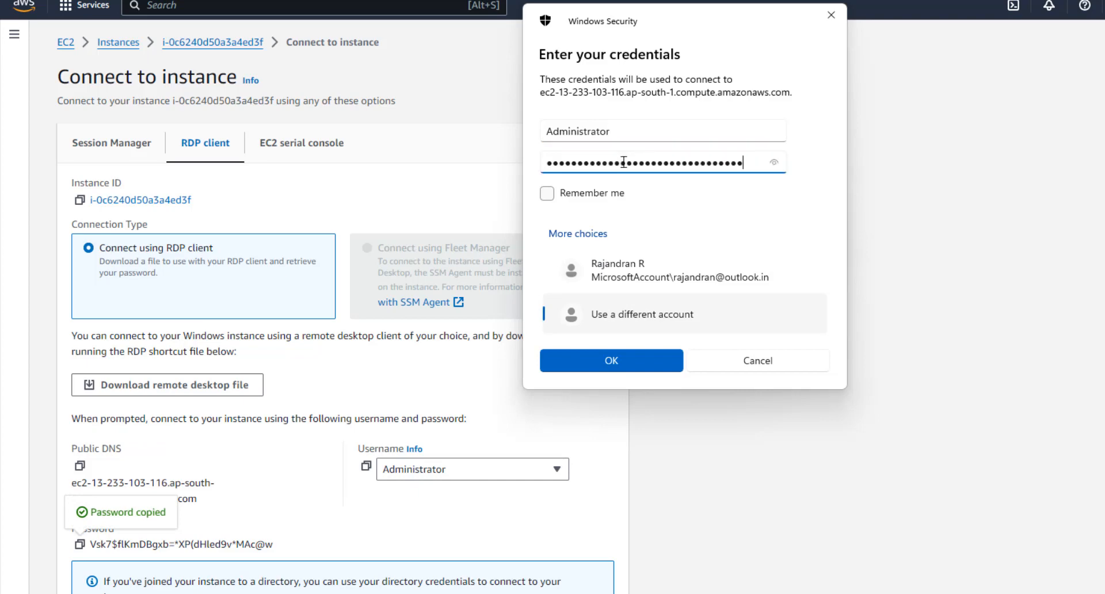
{"action": "left_click", "coordinate": [546, 194]}
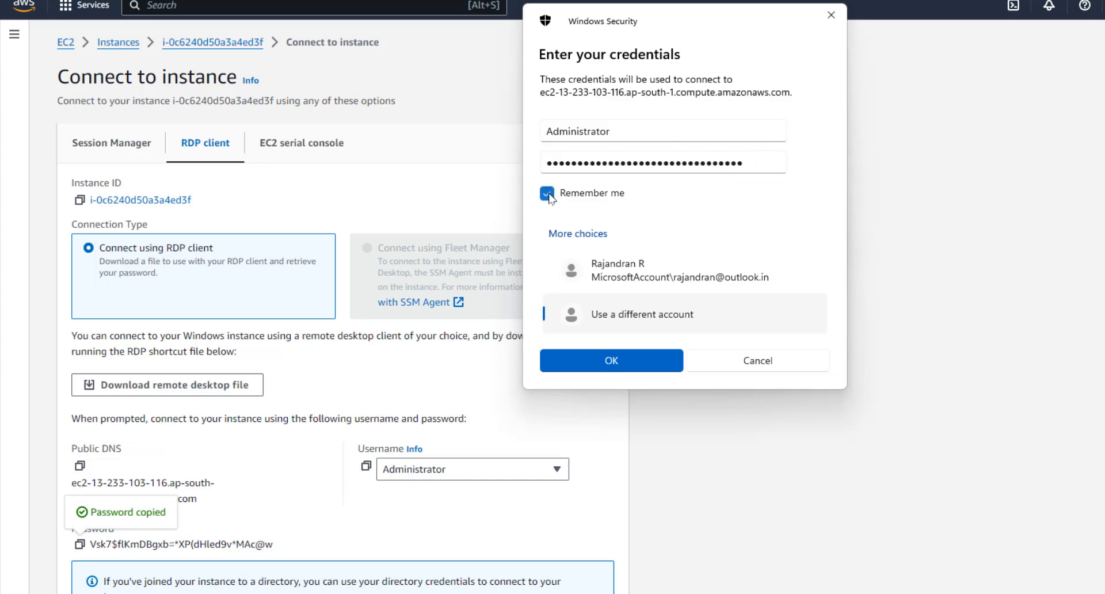
{"action": "left_click", "coordinate": [604, 363]}
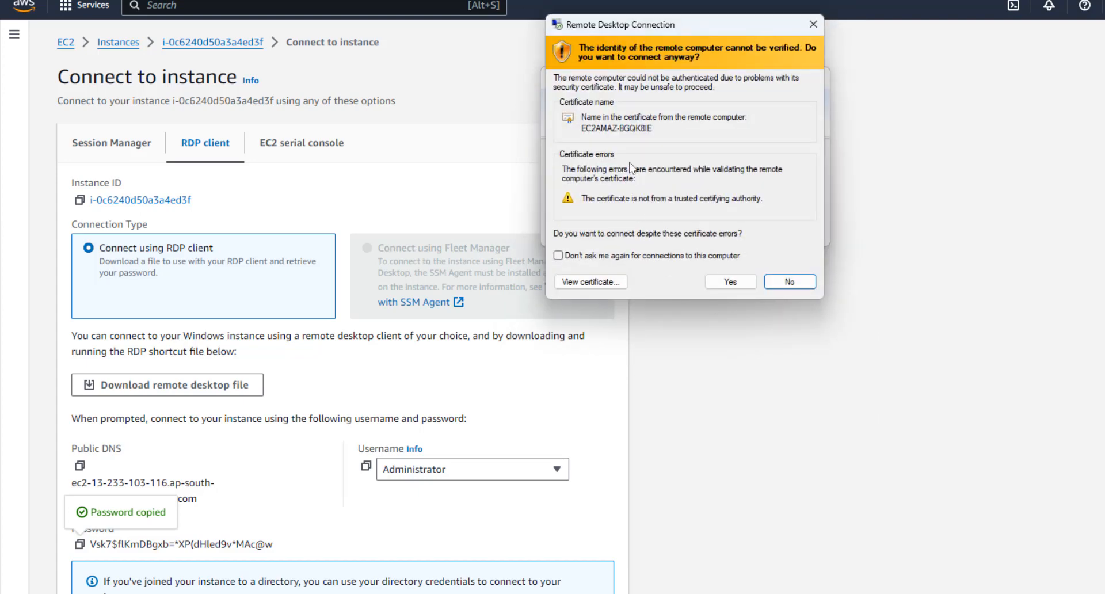
Accept the instance's certificate permanently and allow the network discovery prompt
{"action": "left_click", "coordinate": [556, 255]}
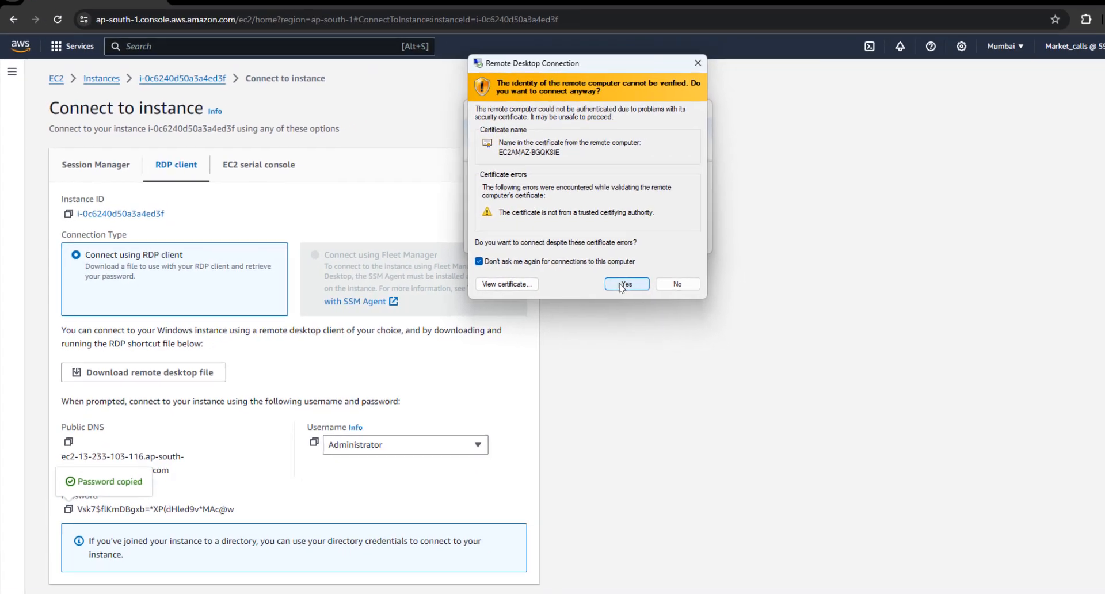
{"action": "left_click", "coordinate": [713, 282]}
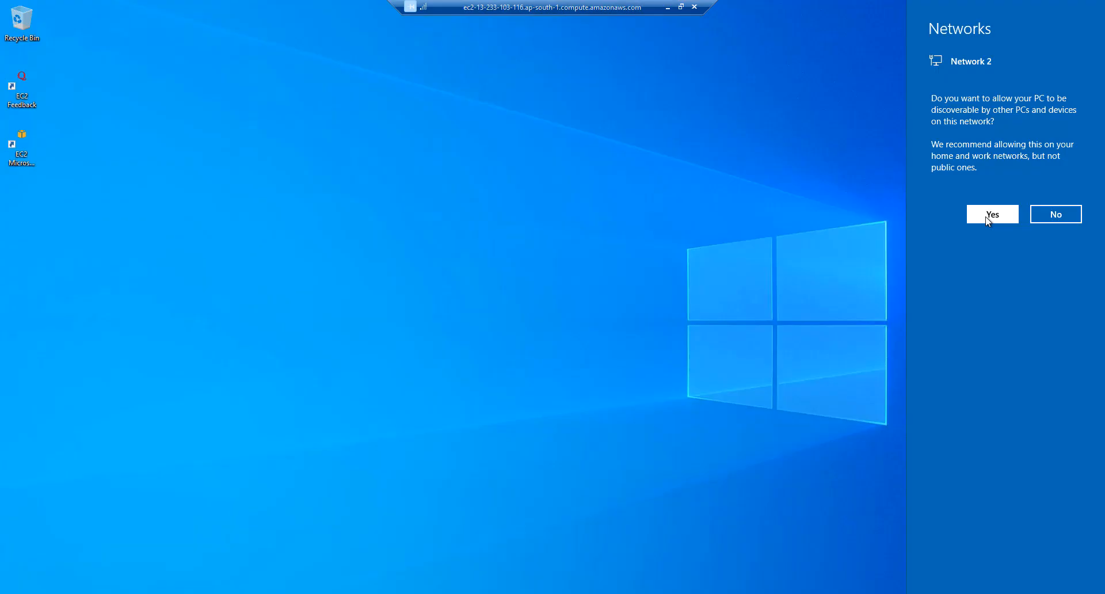
{"action": "left_click", "coordinate": [990, 216]}
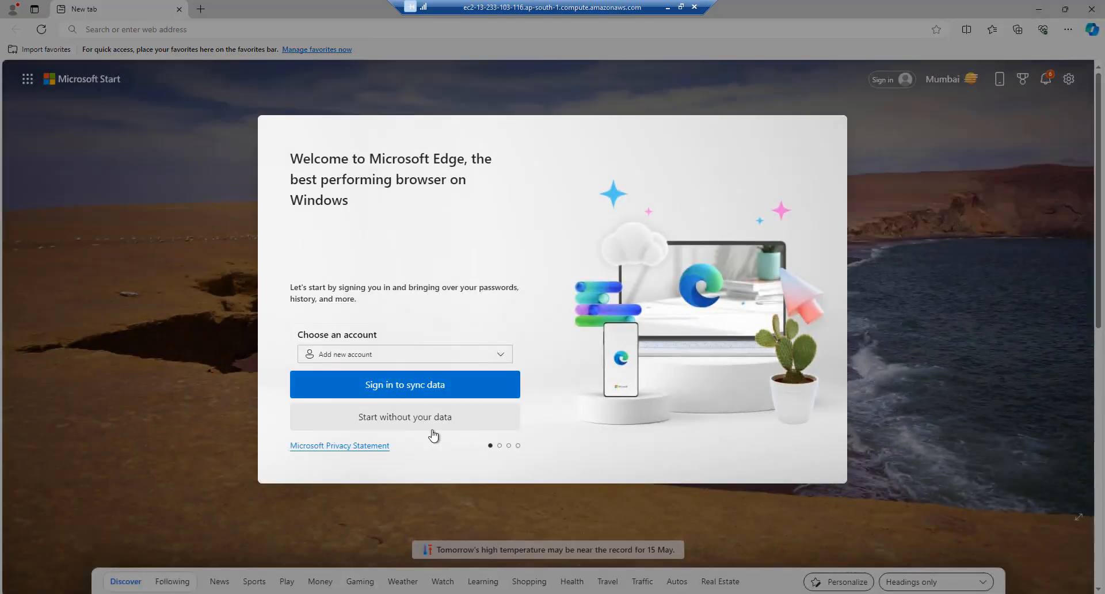
Complete Edge's first-run setup without signing in or importing Google data
{"action": "left_click", "coordinate": [386, 422]}
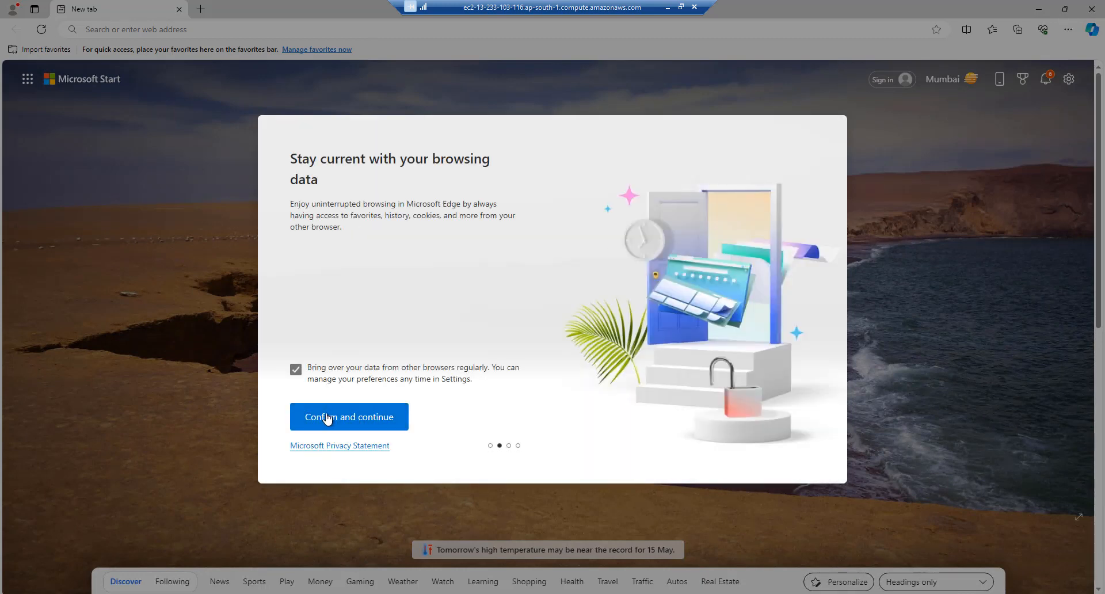
{"action": "left_click", "coordinate": [326, 419]}
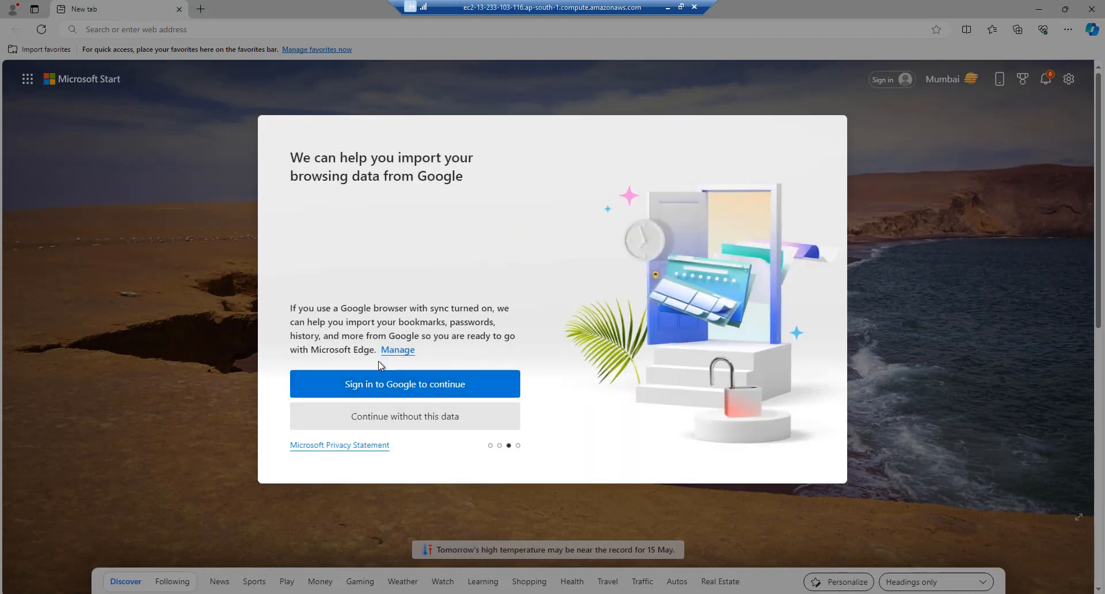
{"action": "left_click", "coordinate": [364, 423]}
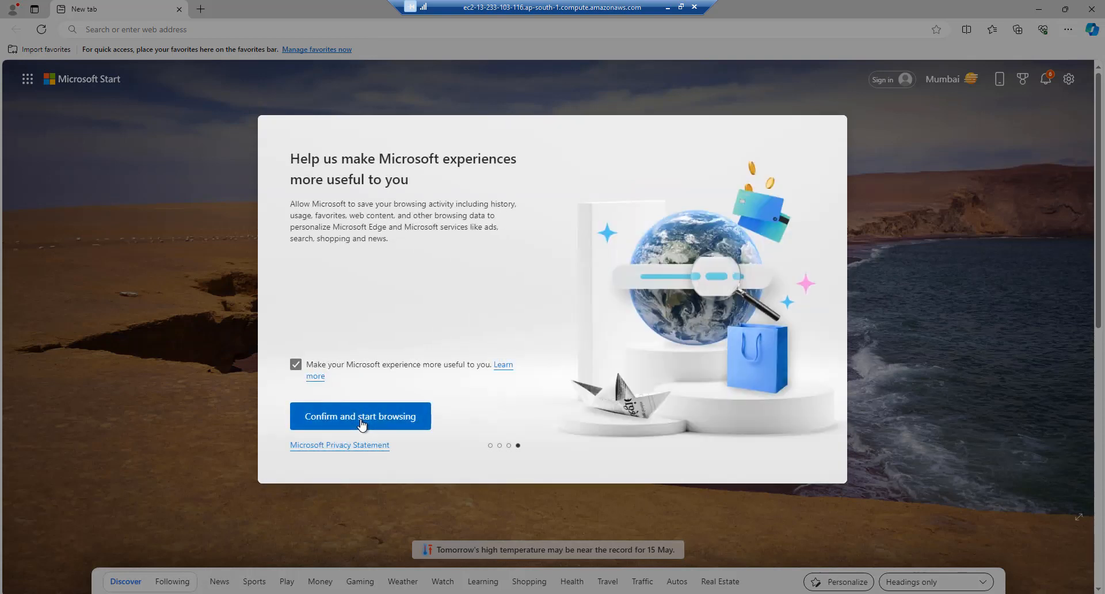
{"action": "left_click", "coordinate": [325, 420]}
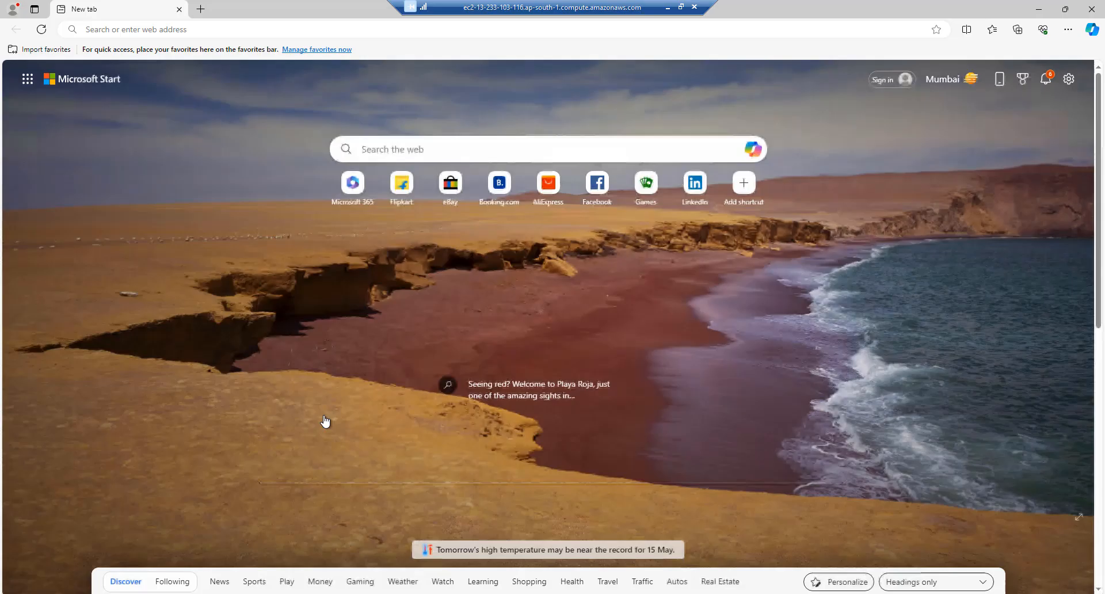
Search the web for 'google chrome download' from the Edge address bar
{"action": "left_click", "coordinate": [151, 29]}
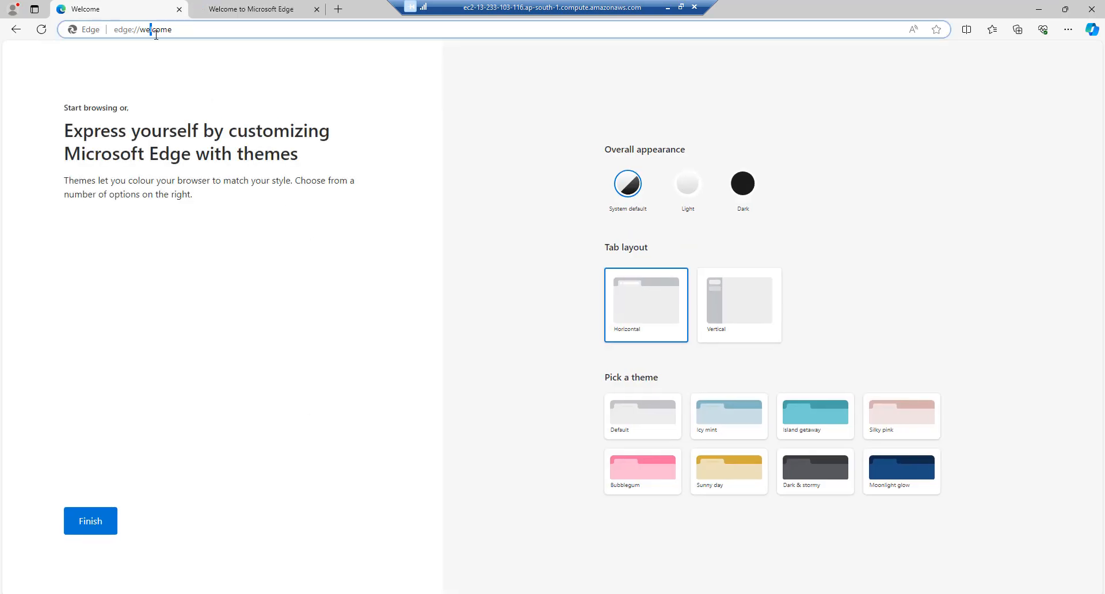
{"action": "triple_click", "coordinate": [156, 35]}
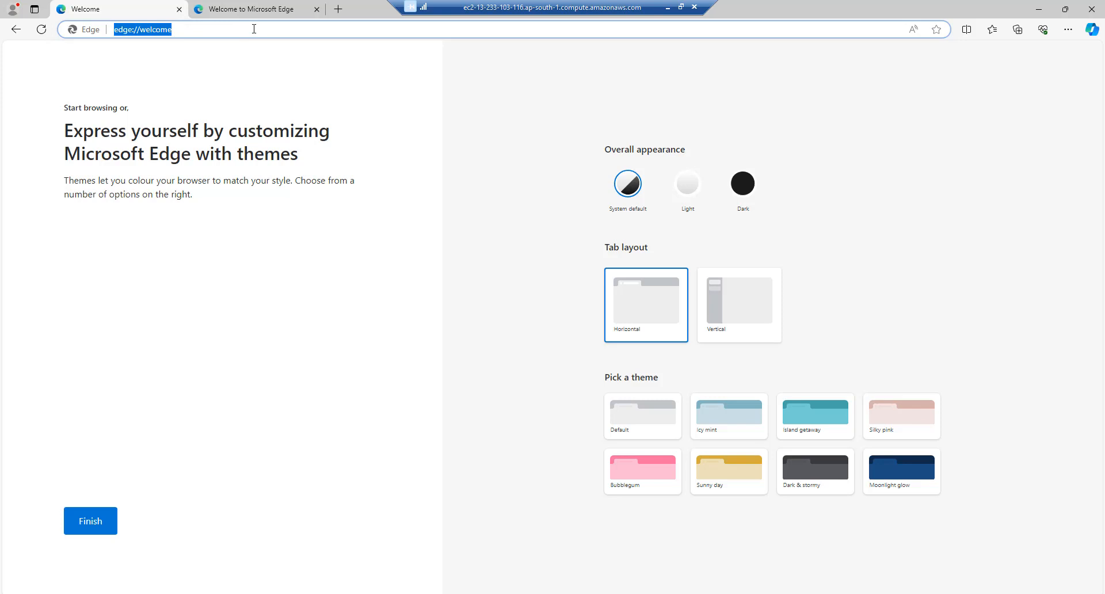
{"action": "type", "text": "google chr"}
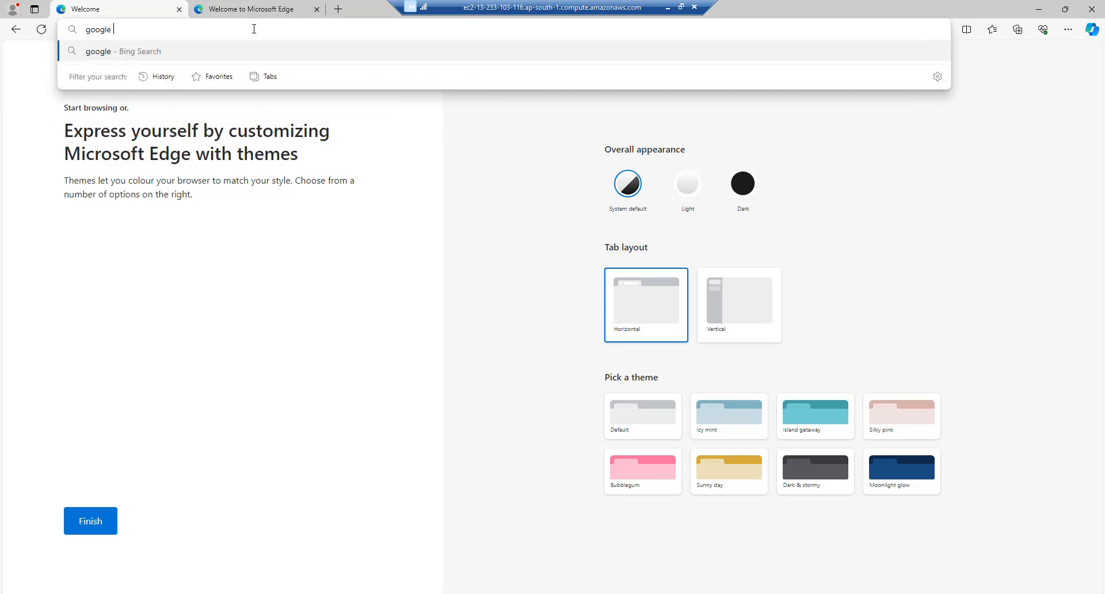
{"action": "key", "text": "Down"}
{"action": "key", "text": "Down"}
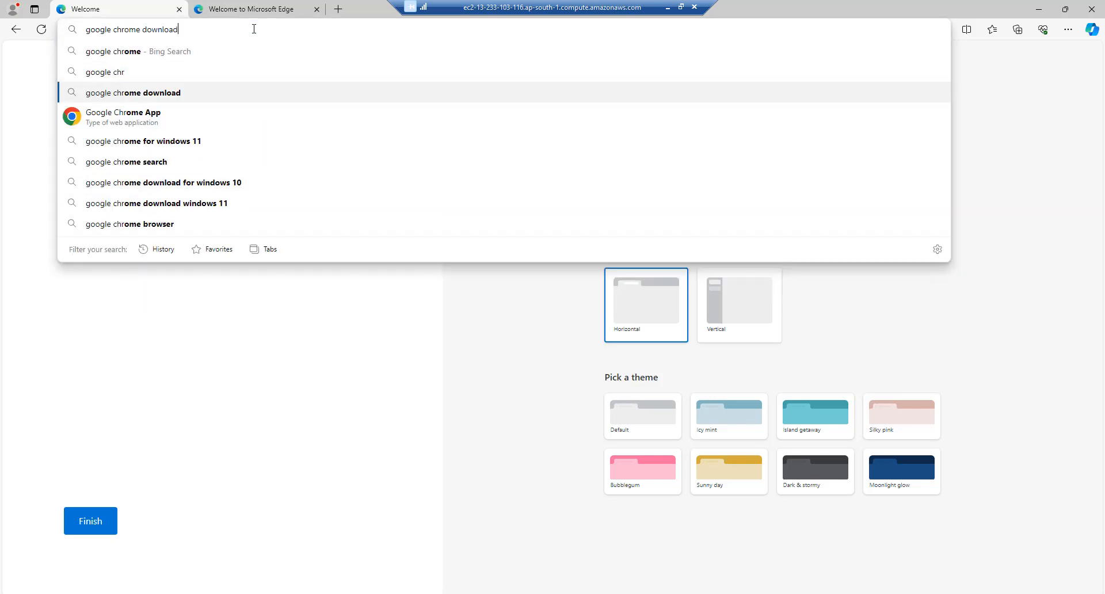
{"action": "key", "text": "Return"}
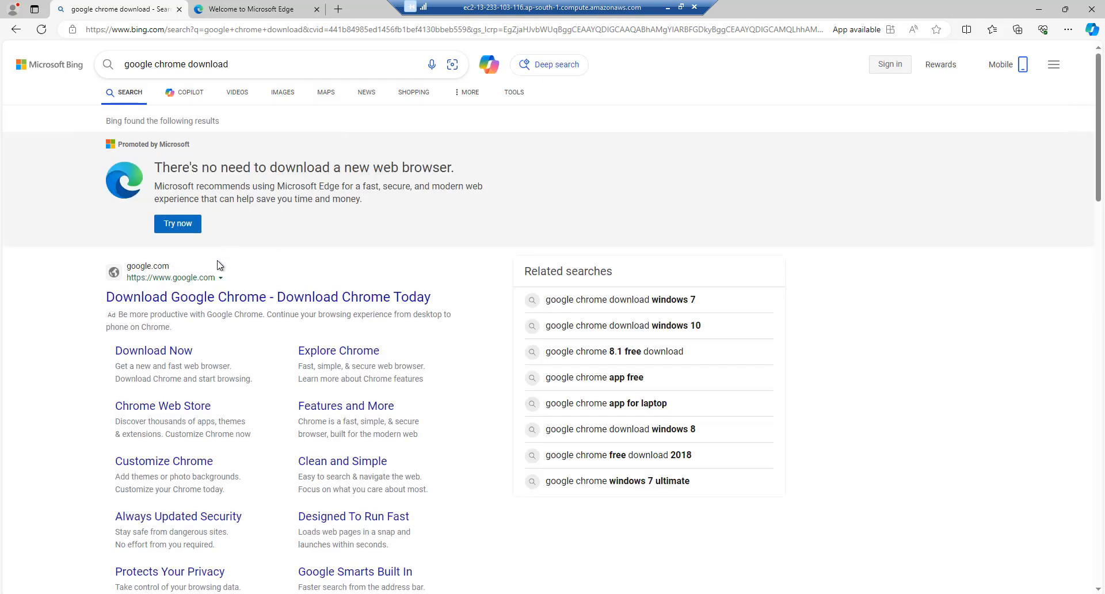
Download ChromeSetup.exe from Google's Download Chrome page and check the downloads list
{"action": "left_click", "coordinate": [190, 300]}
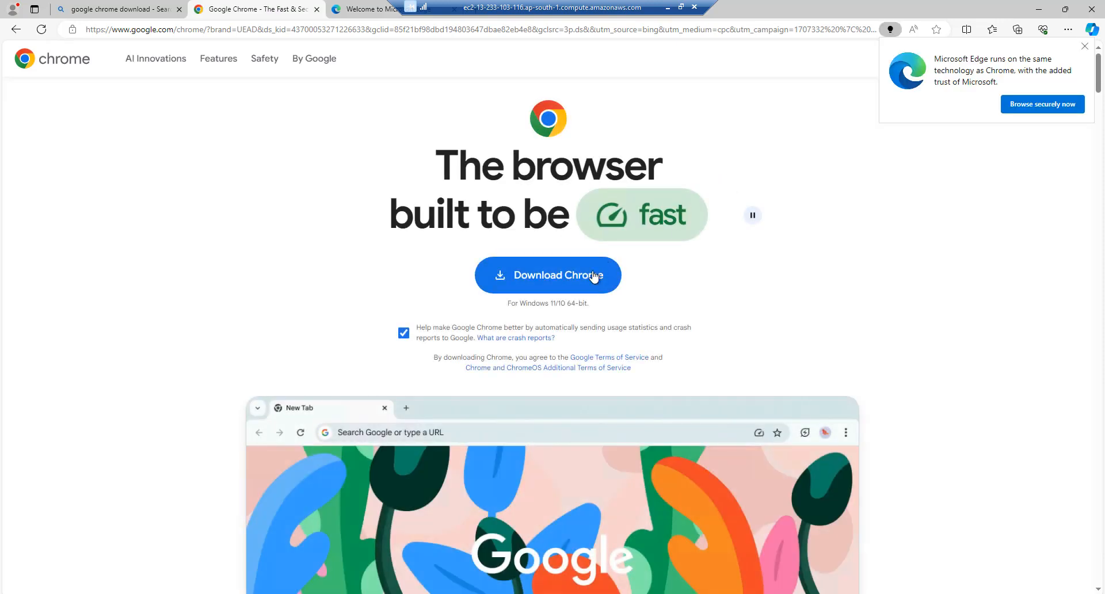
{"action": "left_click", "coordinate": [561, 285]}
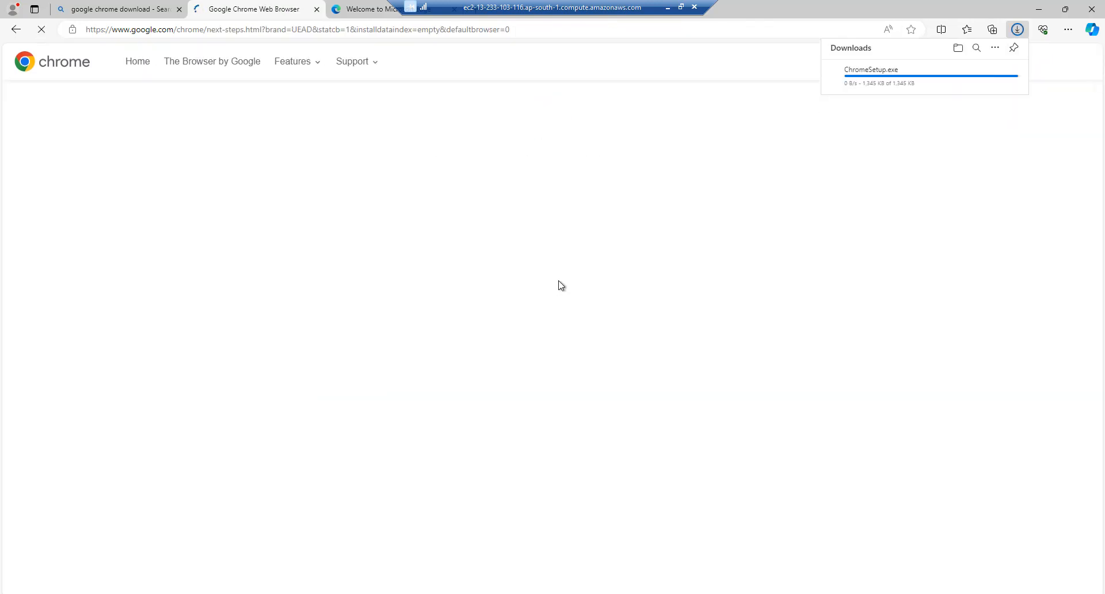
{"action": "left_click", "coordinate": [559, 281]}
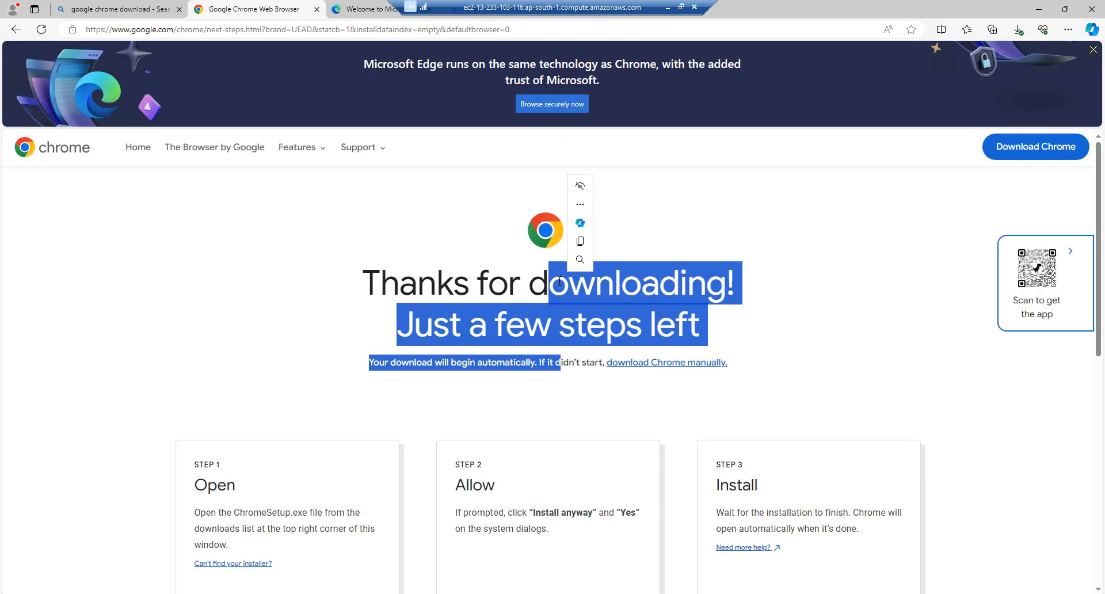
{"action": "left_click", "coordinate": [781, 274]}
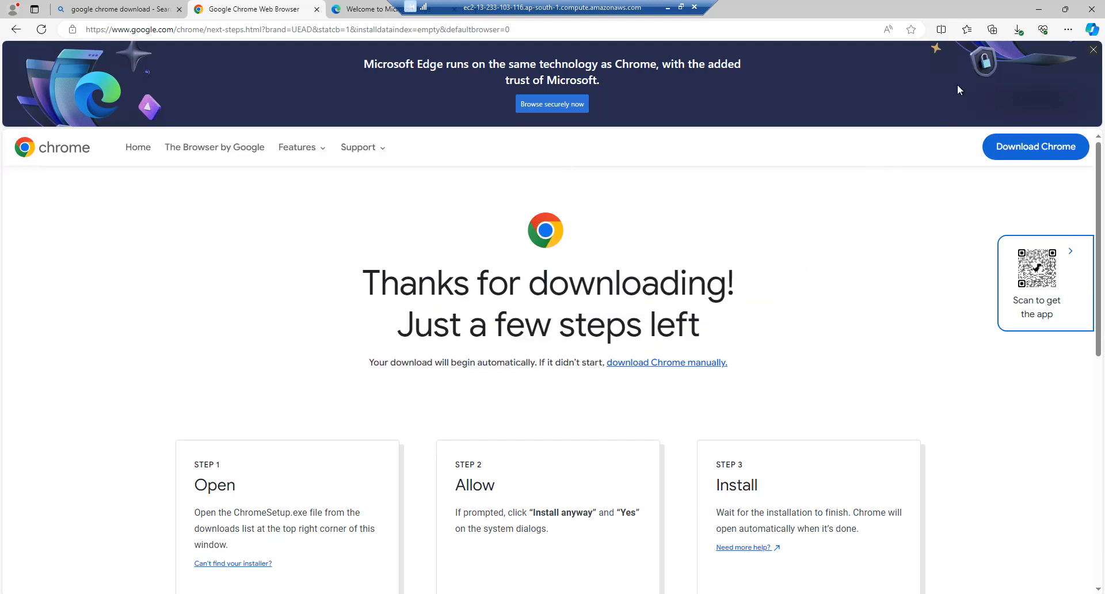
{"action": "left_click", "coordinate": [1018, 30]}
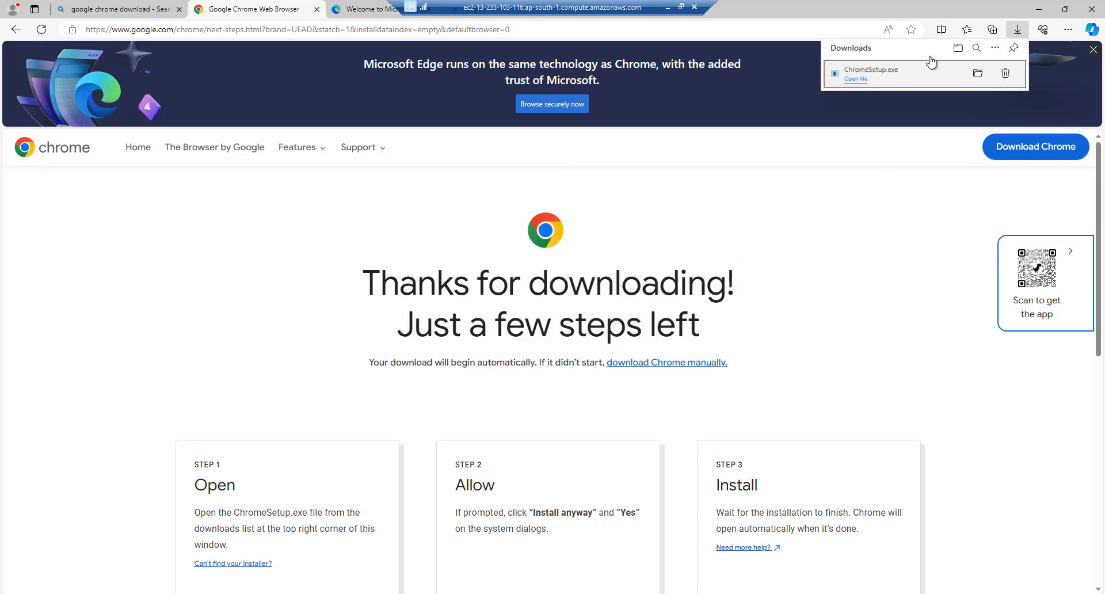
Install Chrome from ChromeSetup.exe without signing in or making it the default browser
{"action": "left_click", "coordinate": [857, 80]}
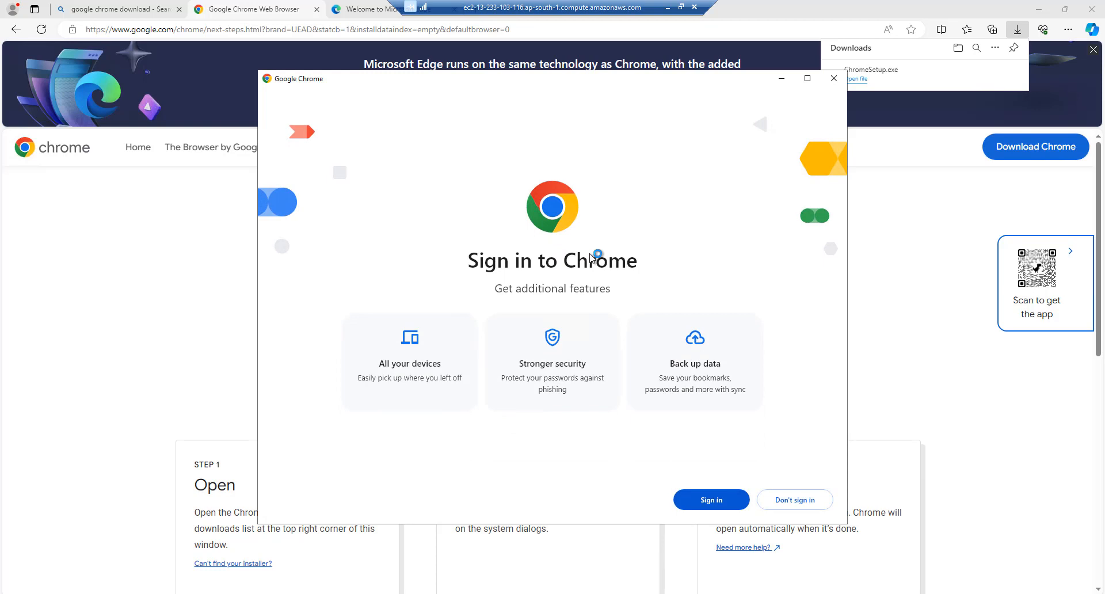
{"action": "left_click", "coordinate": [794, 502]}
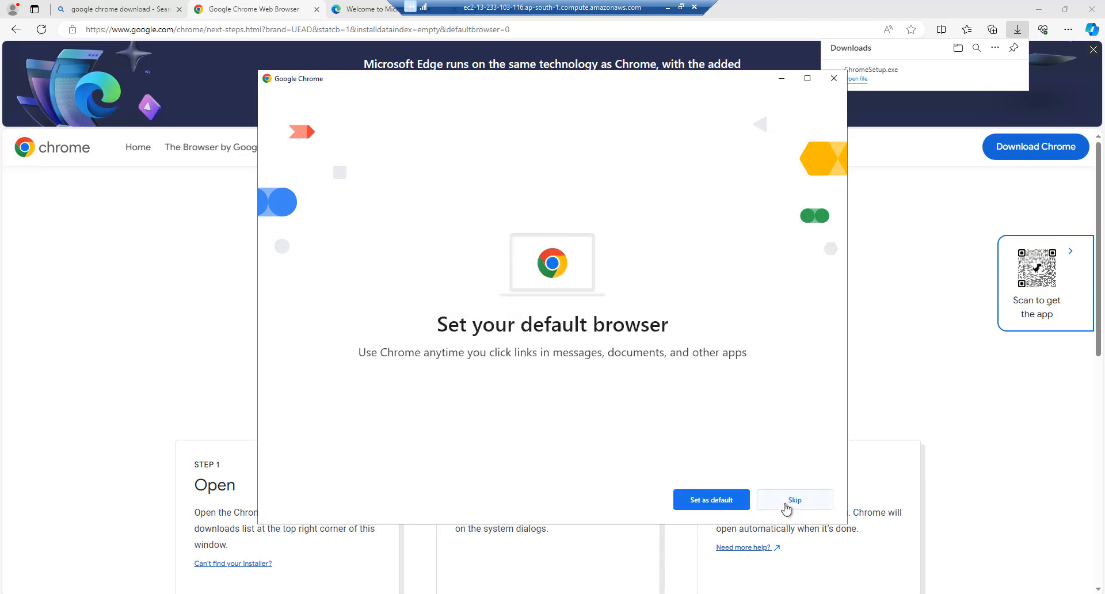
{"action": "left_click", "coordinate": [785, 504]}
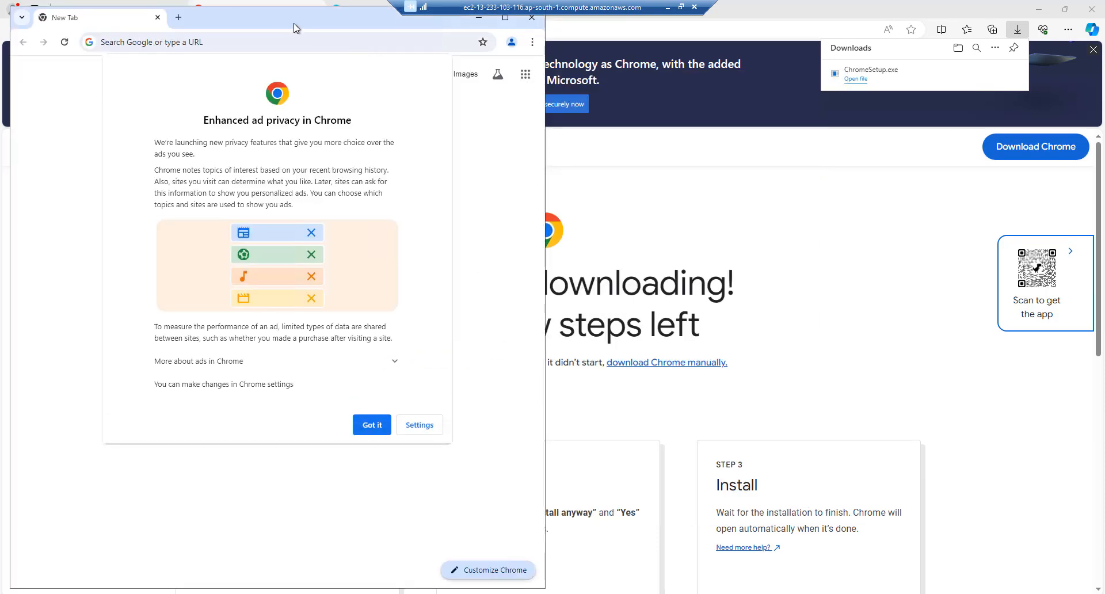
Close Edge, dismiss Chrome's ad privacy notice and maximize the Chrome window
{"action": "left_click", "coordinate": [1092, 8]}
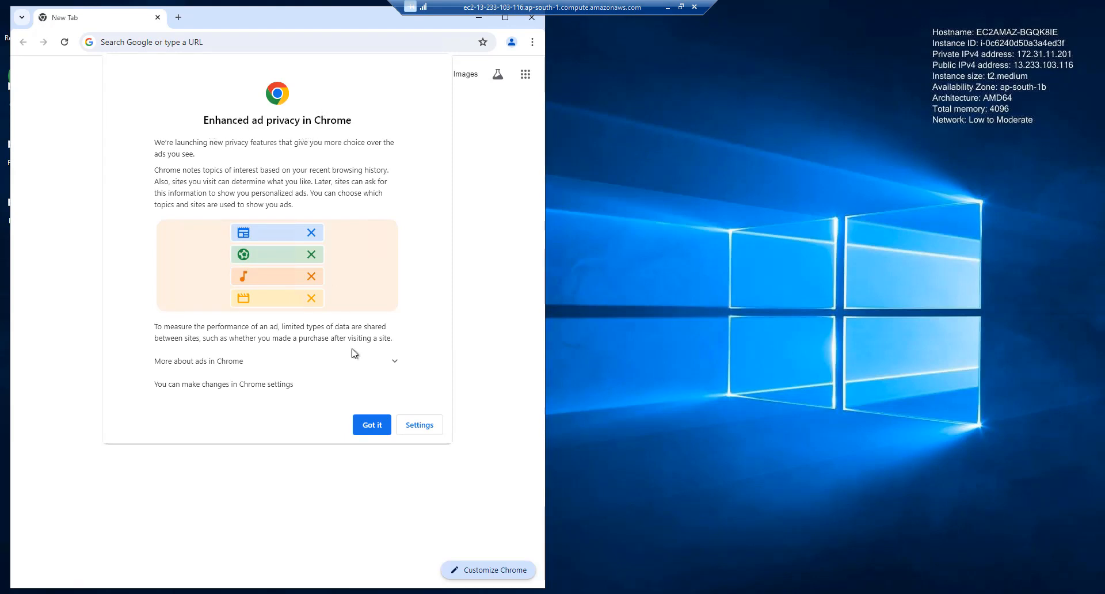
{"action": "left_click", "coordinate": [367, 425]}
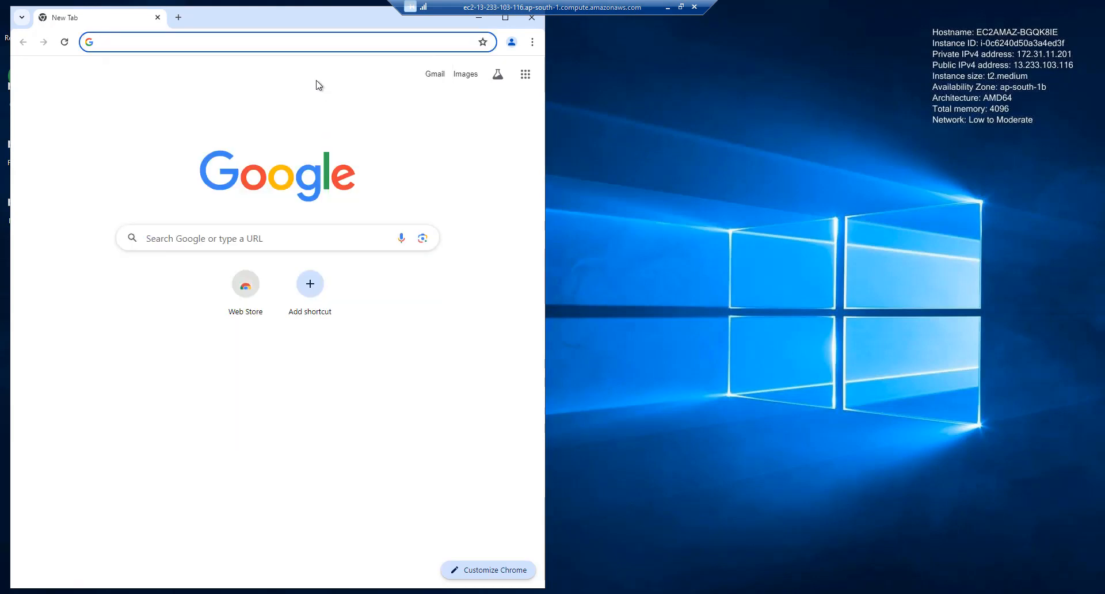
{"action": "double_click", "coordinate": [256, 22]}
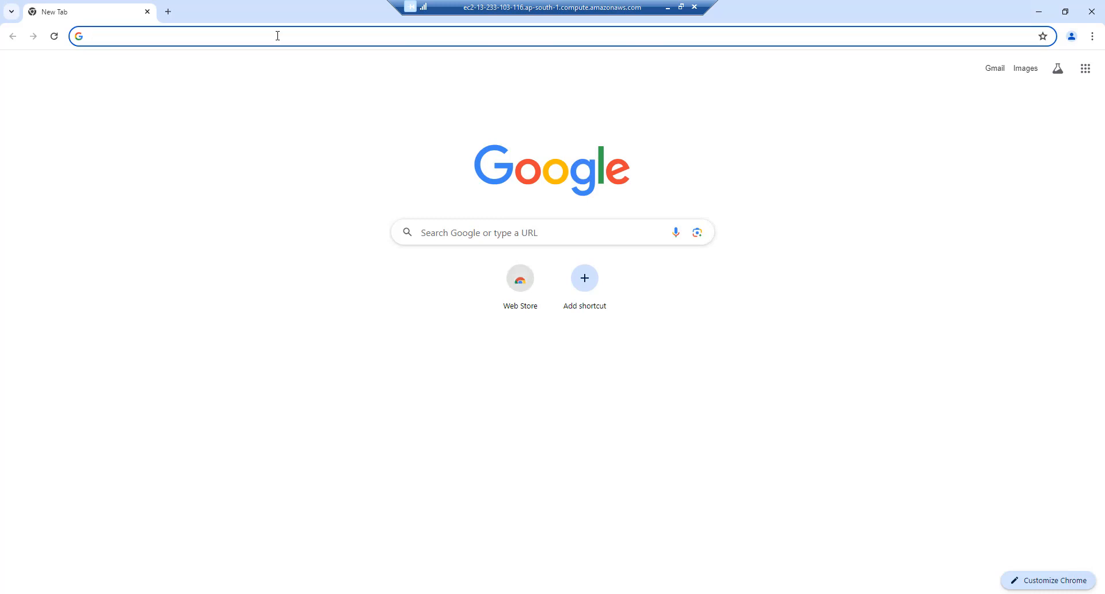
Search 'python download' and get the Windows 64-bit installer from python.org's Python 3.11.9 release page
{"action": "type", "text": "python"}
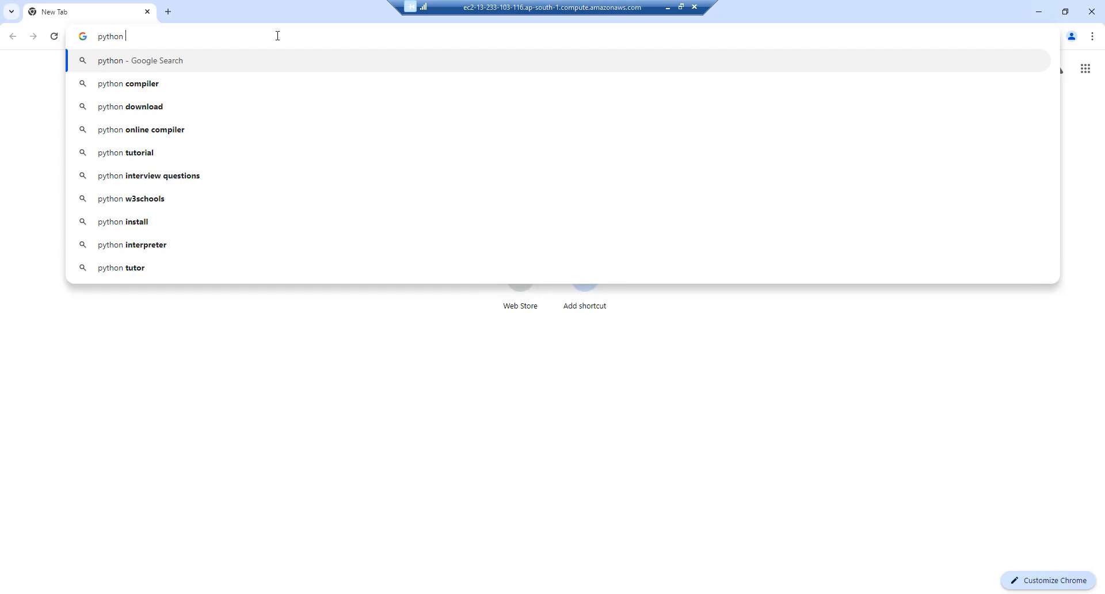
{"action": "type", "text": "dow"}
{"action": "key", "text": "Return"}
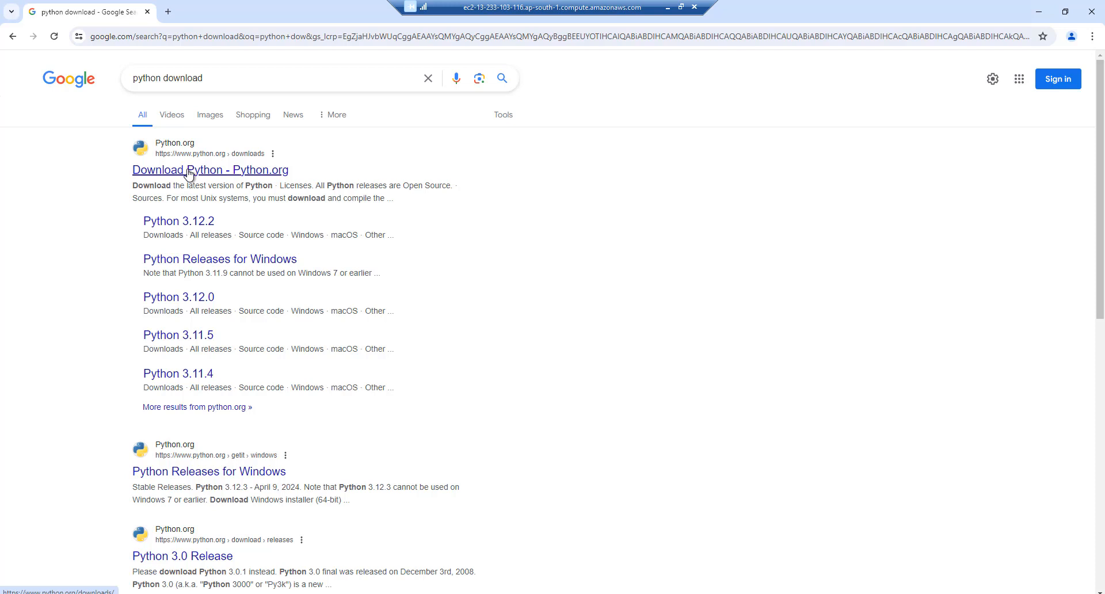
{"action": "left_click", "coordinate": [189, 170]}
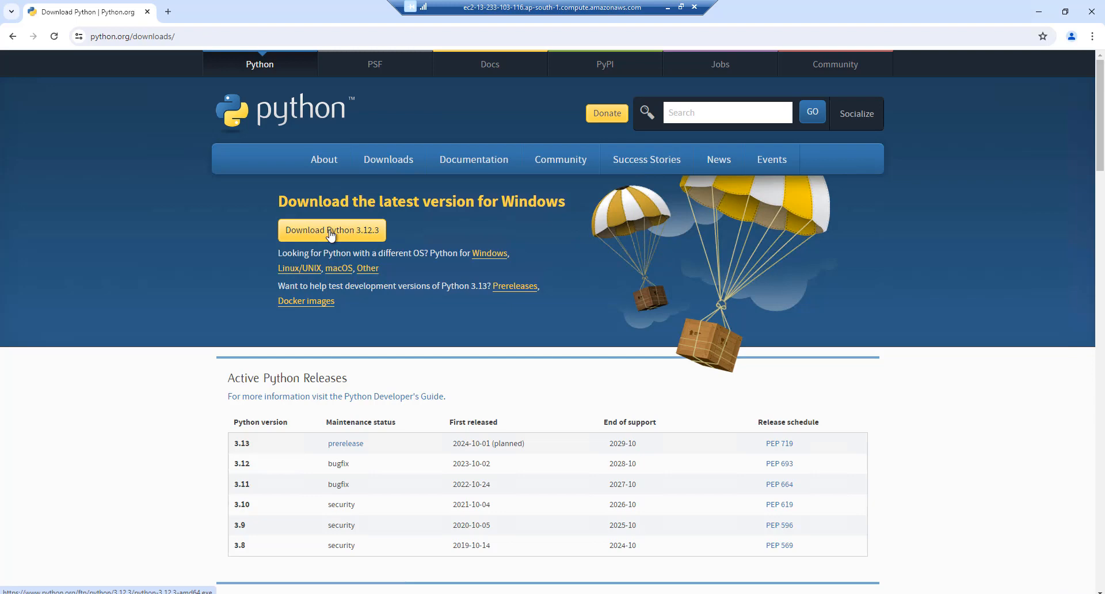
{"action": "left_click", "coordinate": [1100, 199]}
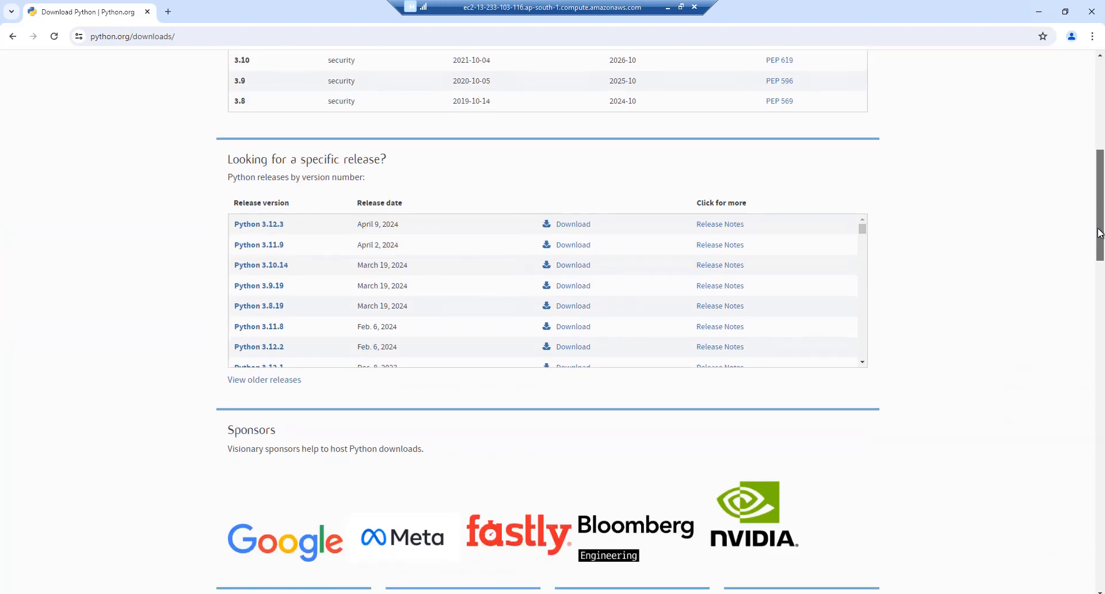
{"action": "left_click", "coordinate": [252, 251]}
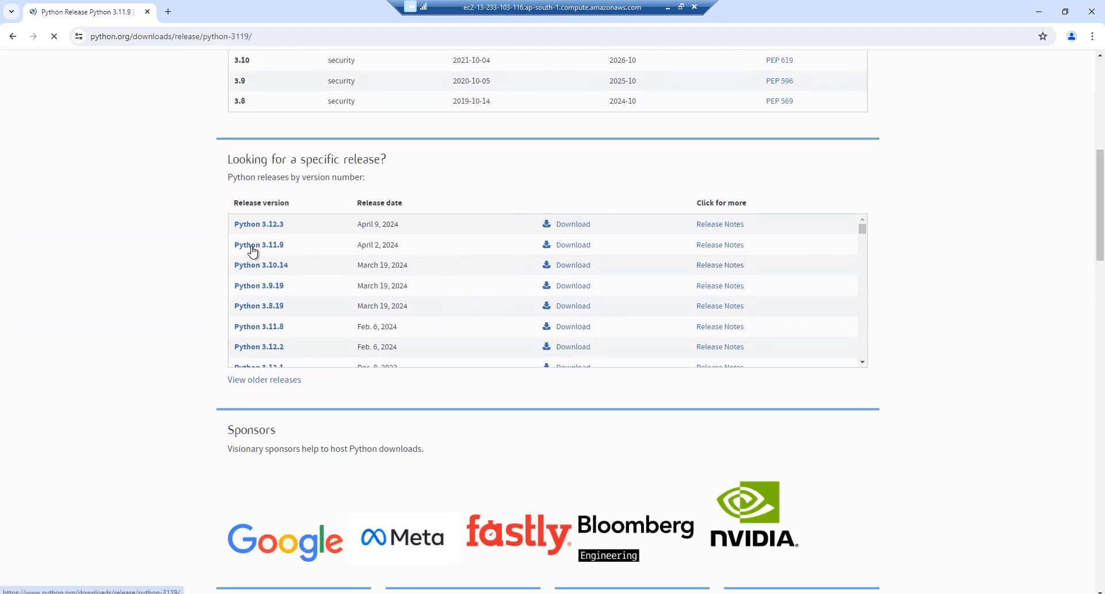
{"action": "left_click_drag", "start_coordinate": [1102, 138], "coordinate": [1092, 446]}
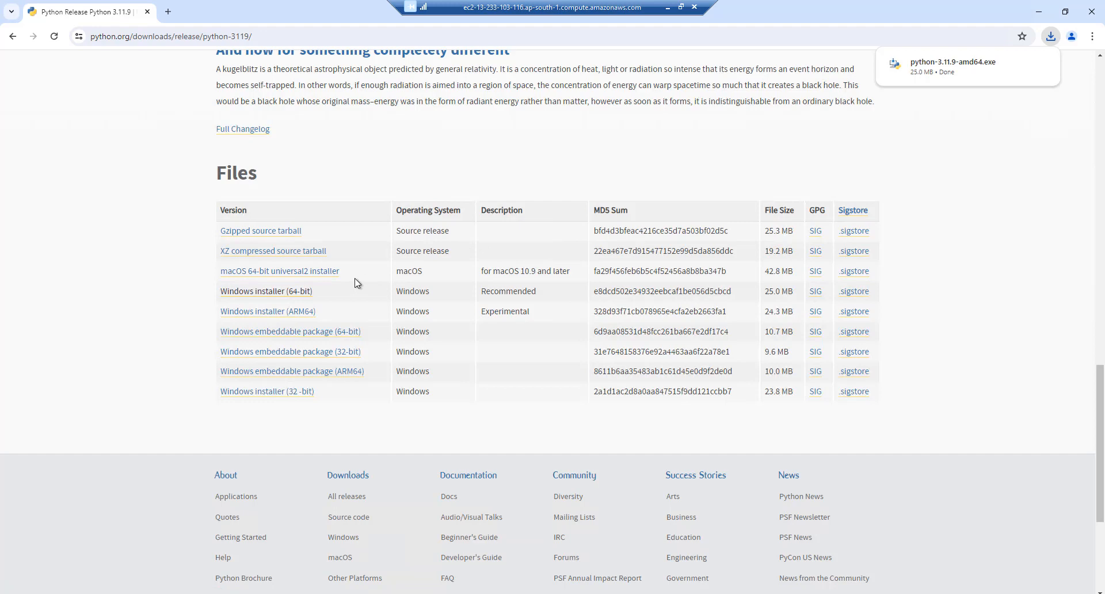
Run python-3.11.9-amd64.exe, install with python.exe added to PATH, and close setup when done
{"action": "left_click", "coordinate": [930, 68]}
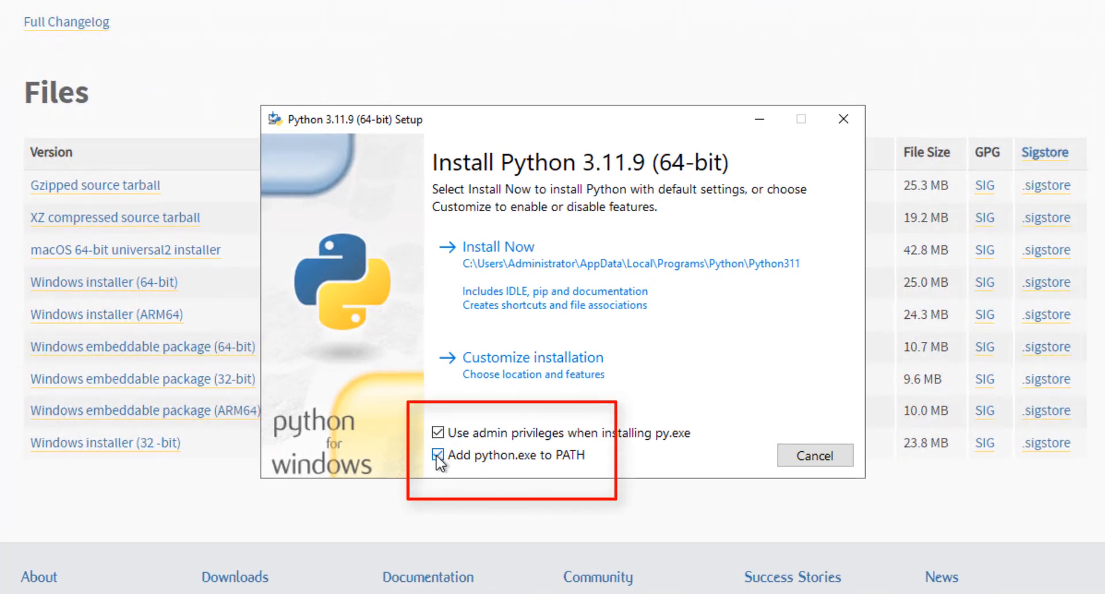
{"action": "left_click", "coordinate": [500, 266]}
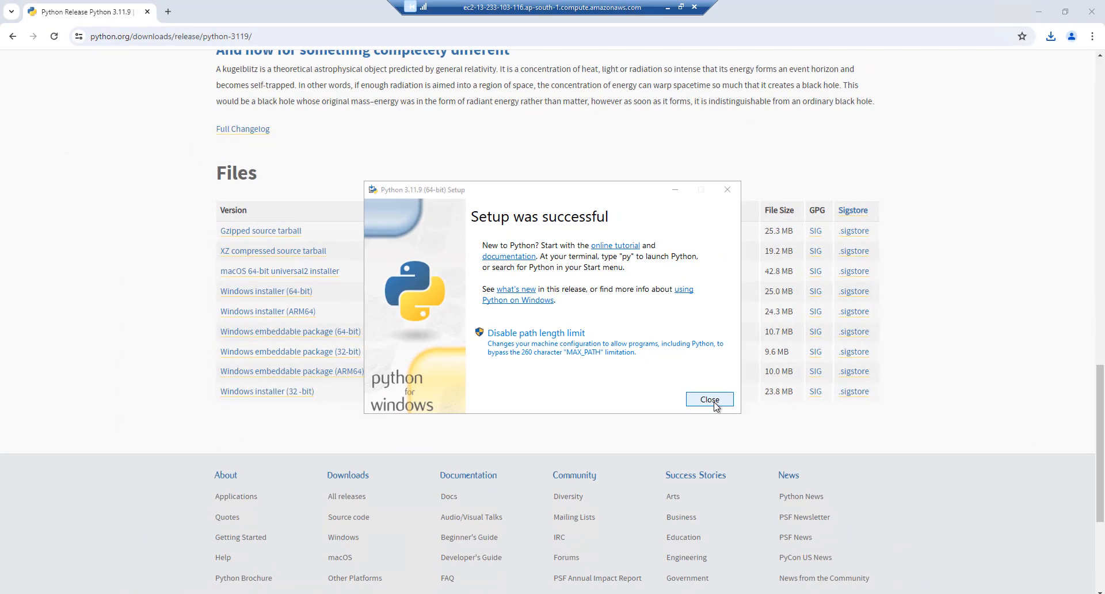
{"action": "left_click", "coordinate": [822, 459]}
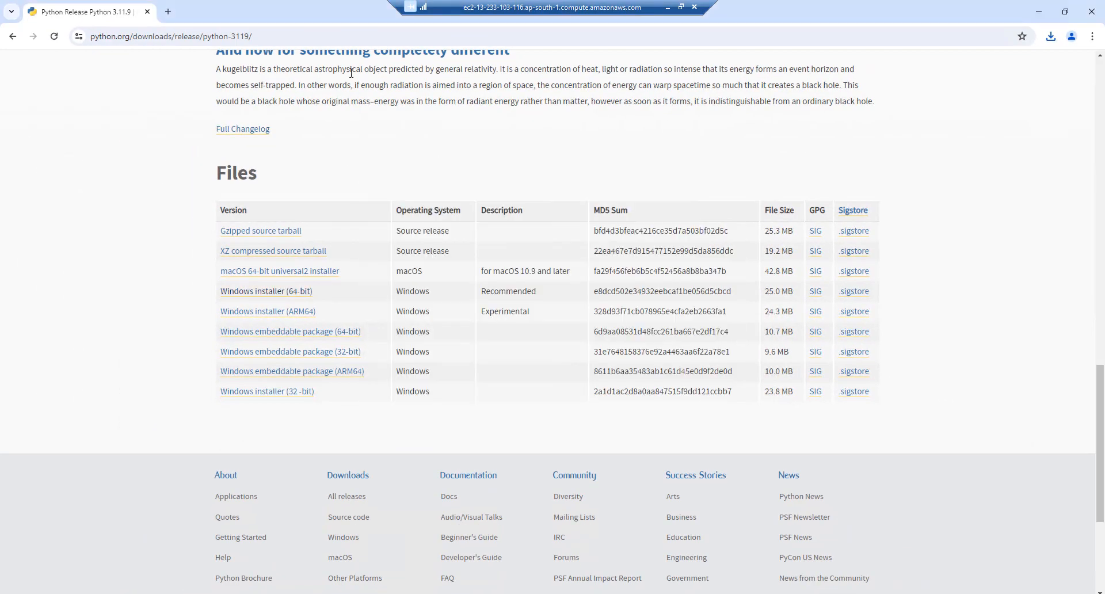
In a new tab, go to docs.openalgo.in and open Getting Started > Windows Installation > Pre-Requesites
{"action": "left_click", "coordinate": [165, 12]}
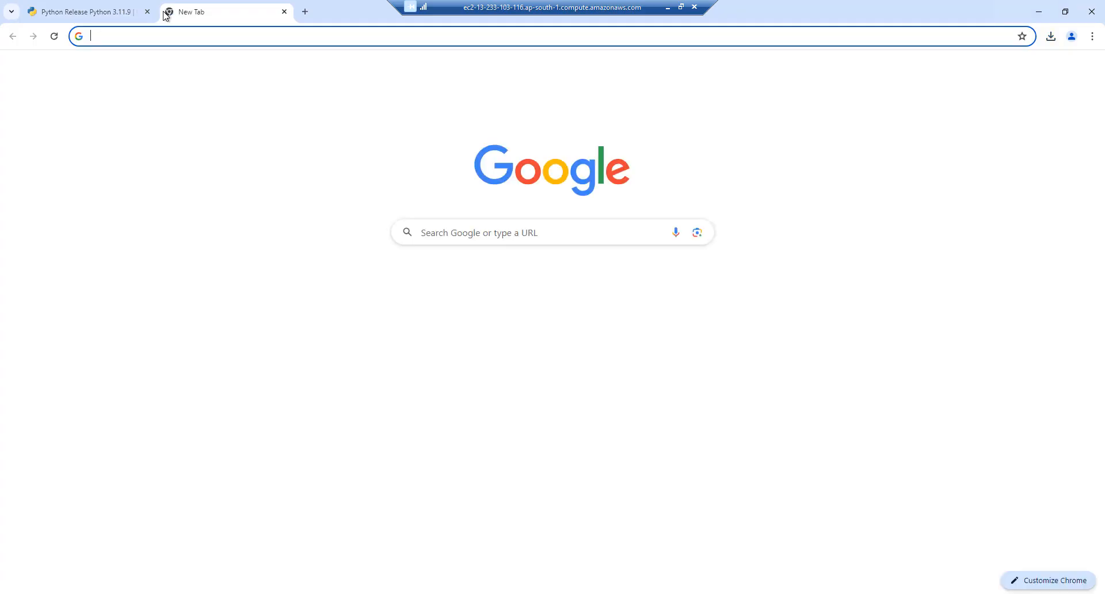
{"action": "type", "text": "docs."}
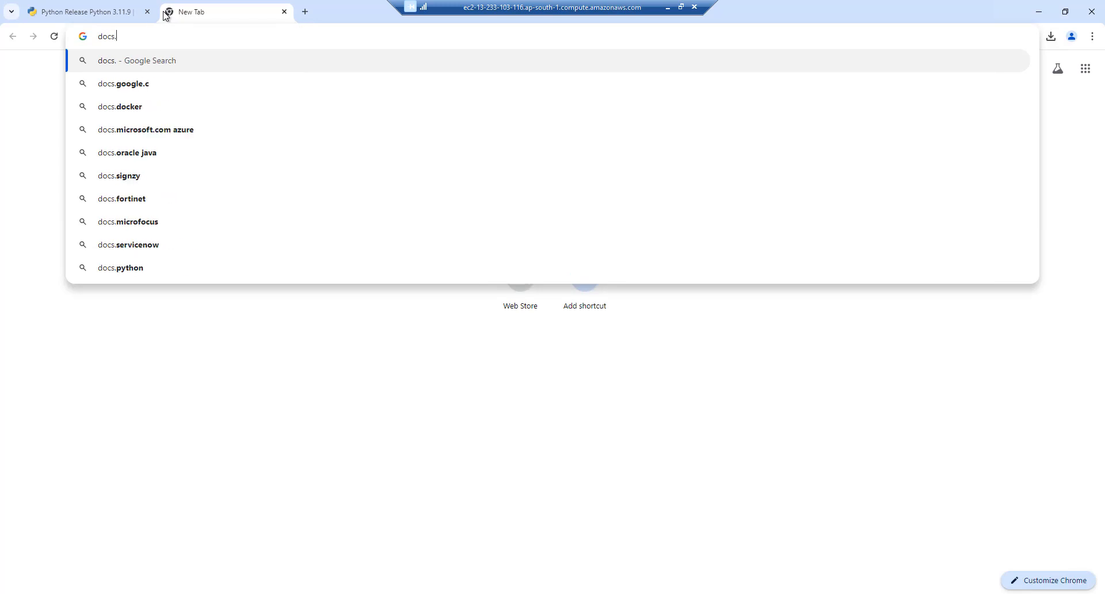
{"action": "type", "text": "openalgo.in"}
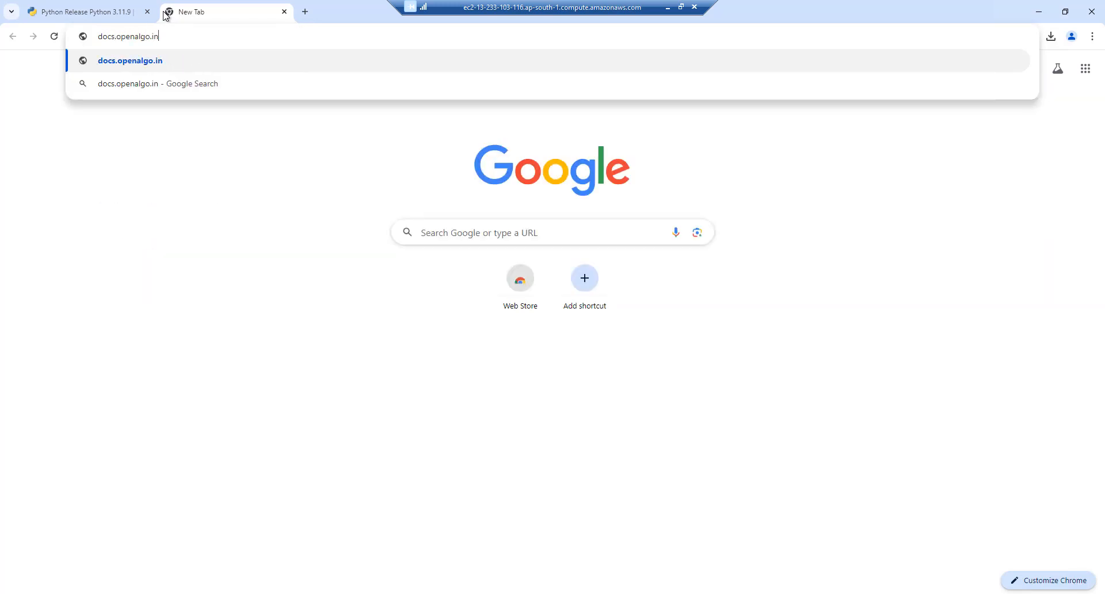
{"action": "key", "text": "Return"}
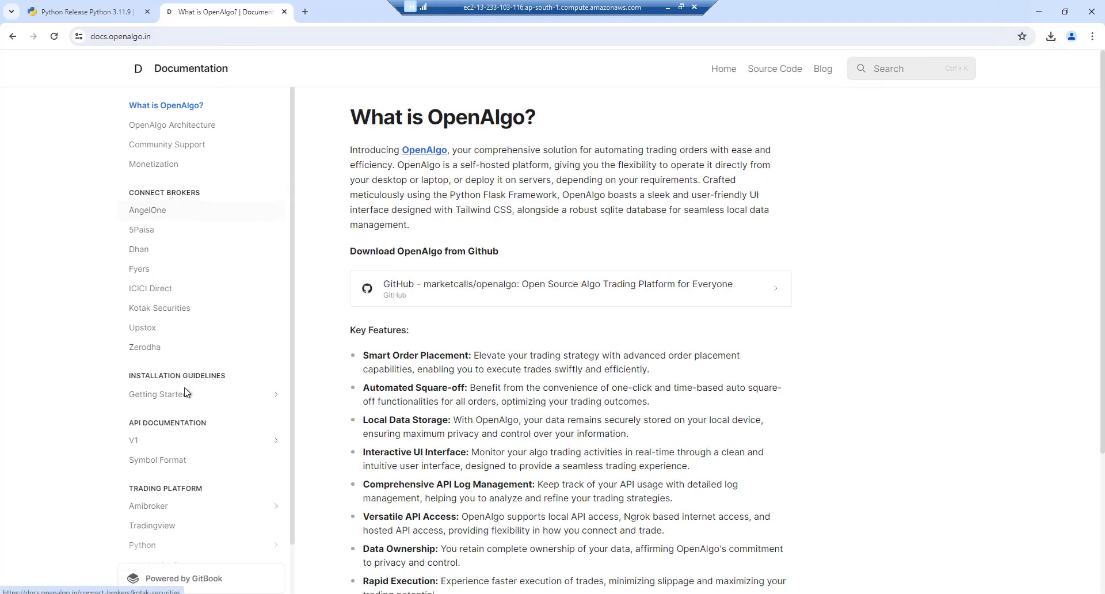
{"action": "left_click", "coordinate": [150, 396]}
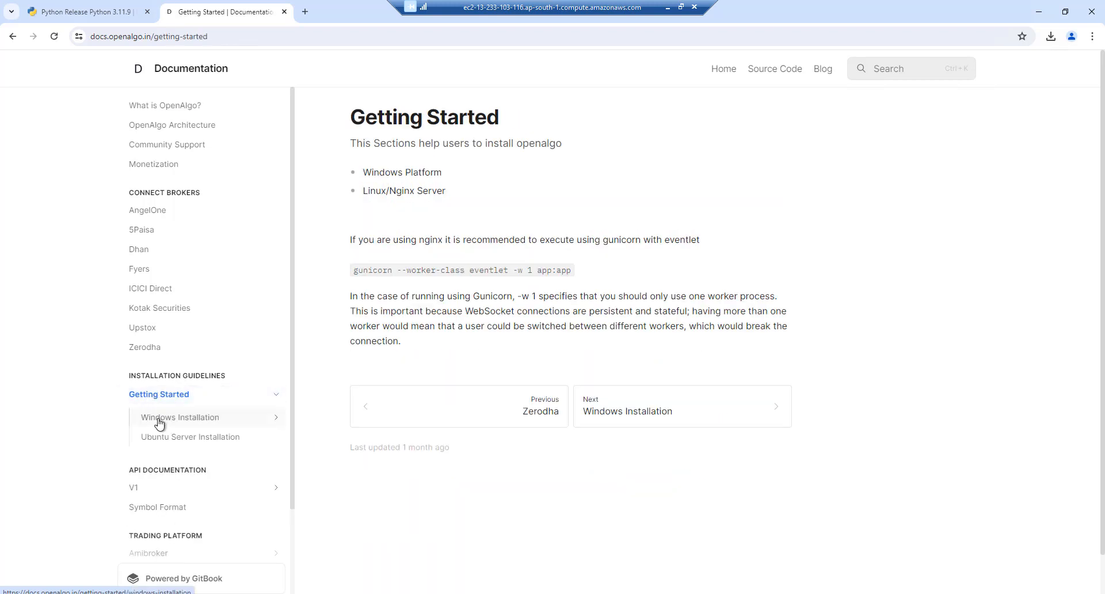
{"action": "left_click", "coordinate": [159, 420]}
{"action": "left_click", "coordinate": [160, 444]}
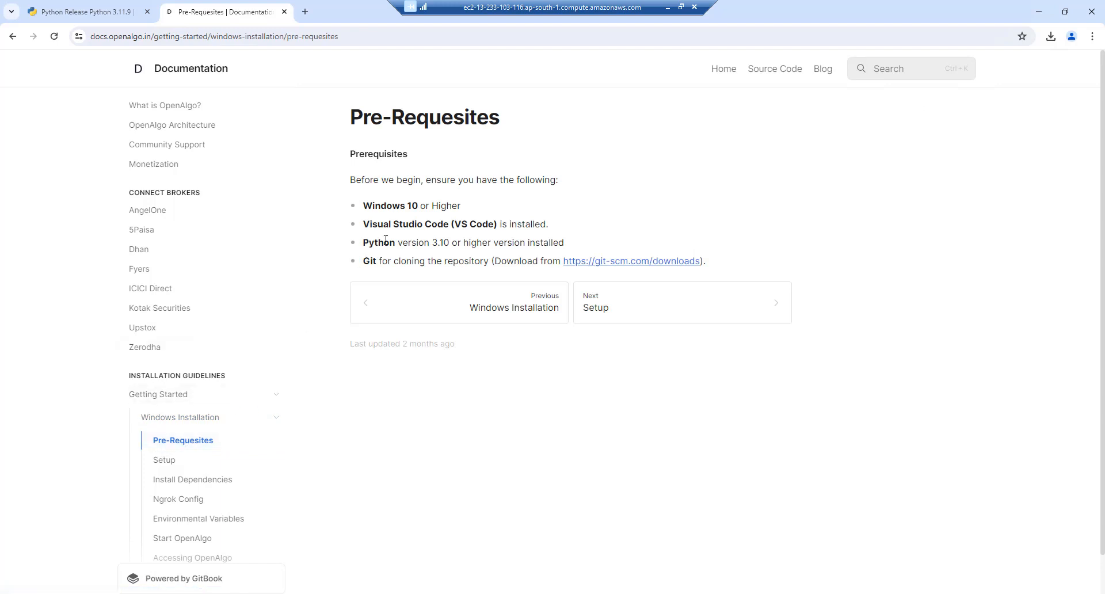
Highlight the Visual Studio Code and Python 3.10+ requirements on the Pre-Requesites page
{"action": "left_click_drag", "start_coordinate": [379, 243], "coordinate": [562, 231]}
{"action": "left_click", "coordinate": [367, 227]}
{"action": "left_click_drag", "start_coordinate": [367, 227], "coordinate": [547, 219]}
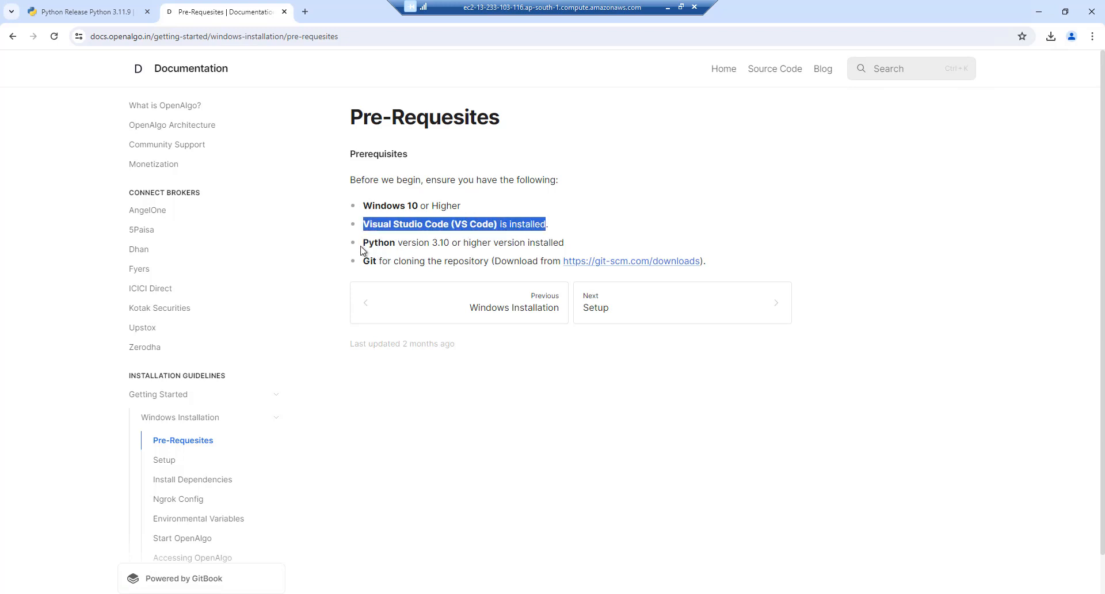
{"action": "left_click_drag", "start_coordinate": [364, 244], "coordinate": [459, 230]}
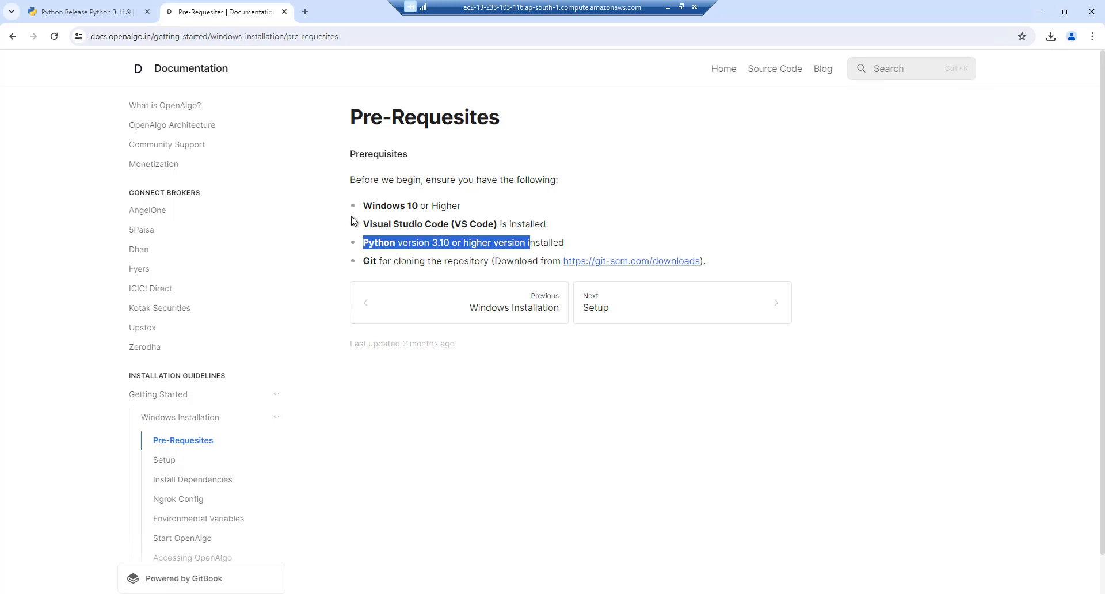
{"action": "left_click_drag", "start_coordinate": [369, 225], "coordinate": [582, 227]}
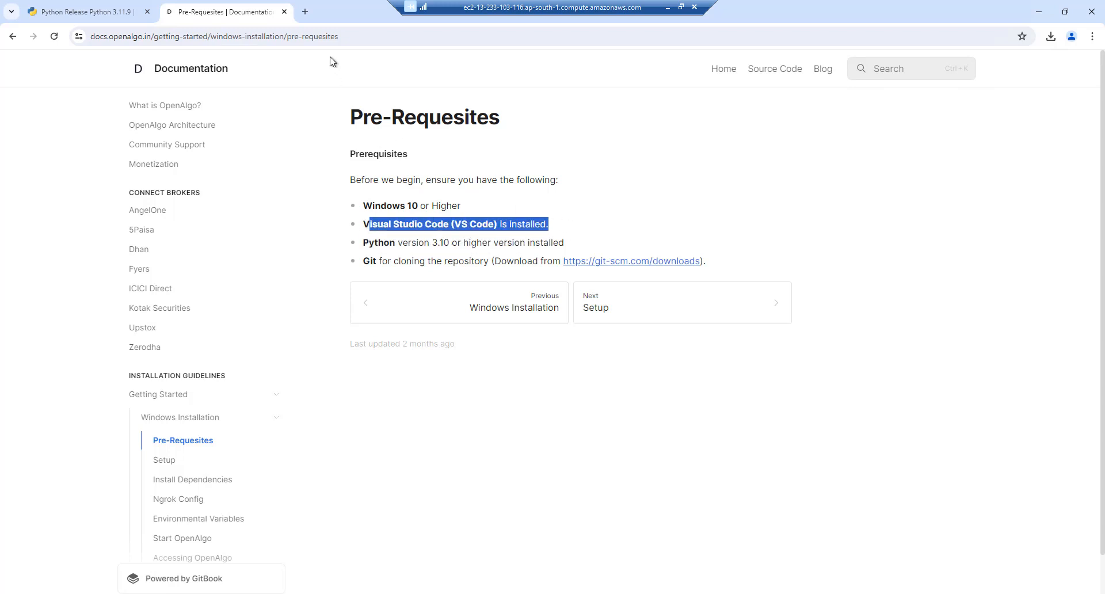
{"action": "left_click", "coordinate": [304, 12]}
Search 'vs code' and download the Windows installer from code.visualstudio.com/download
{"action": "type", "text": "vs code"}
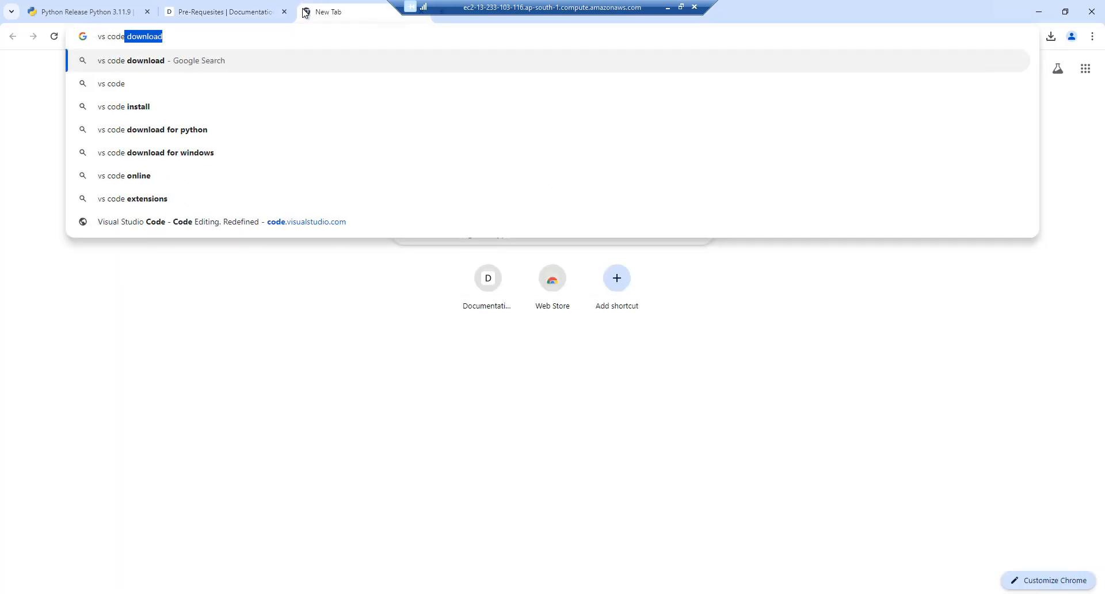
{"action": "key", "text": "Return"}
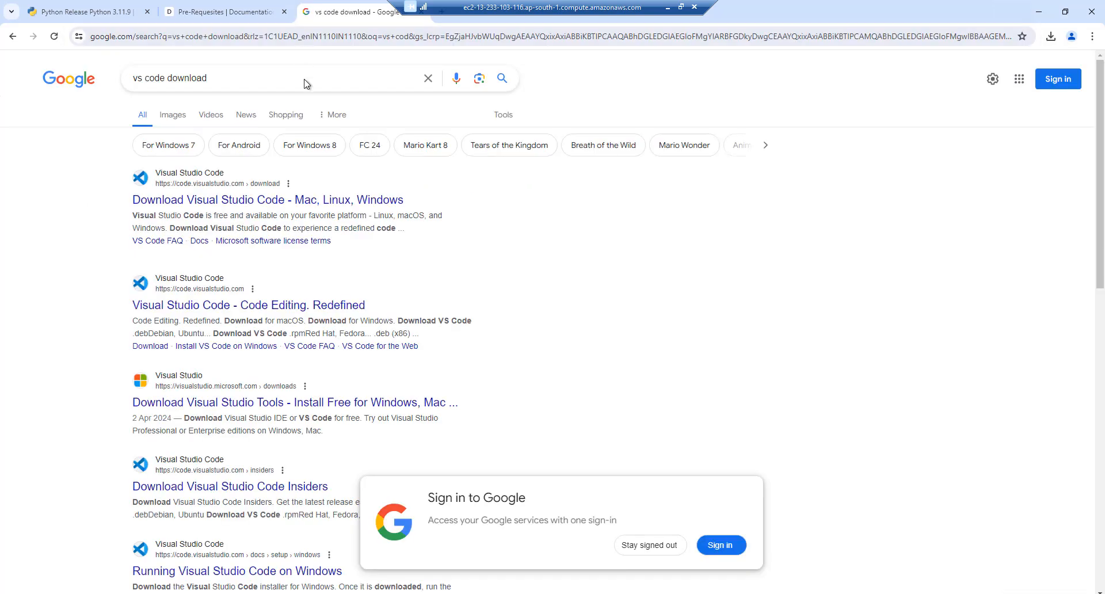
{"action": "left_click", "coordinate": [214, 202]}
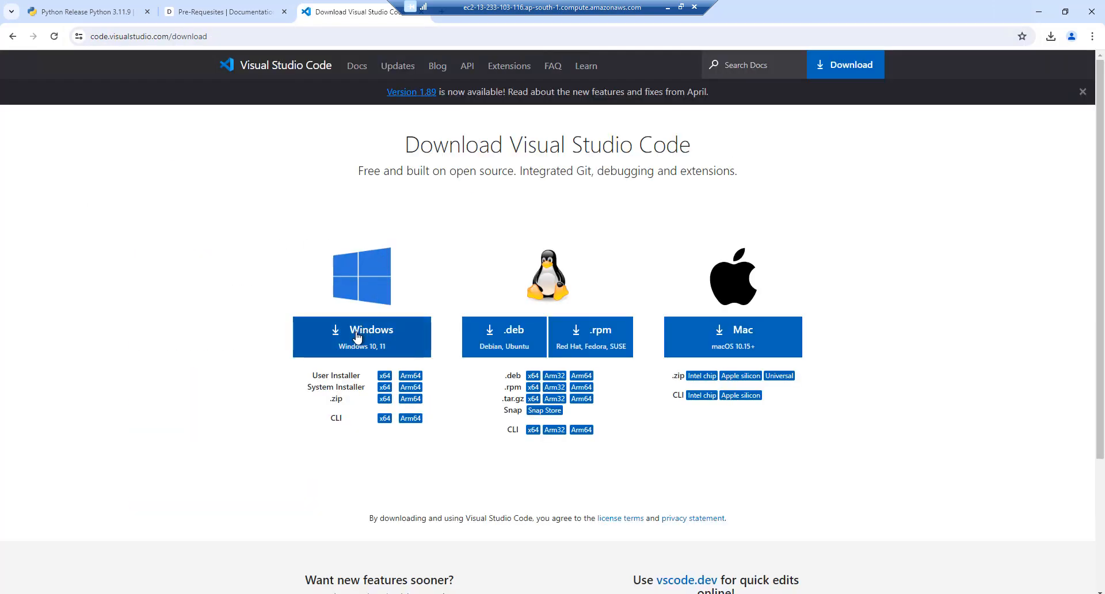
{"action": "left_click", "coordinate": [357, 337]}
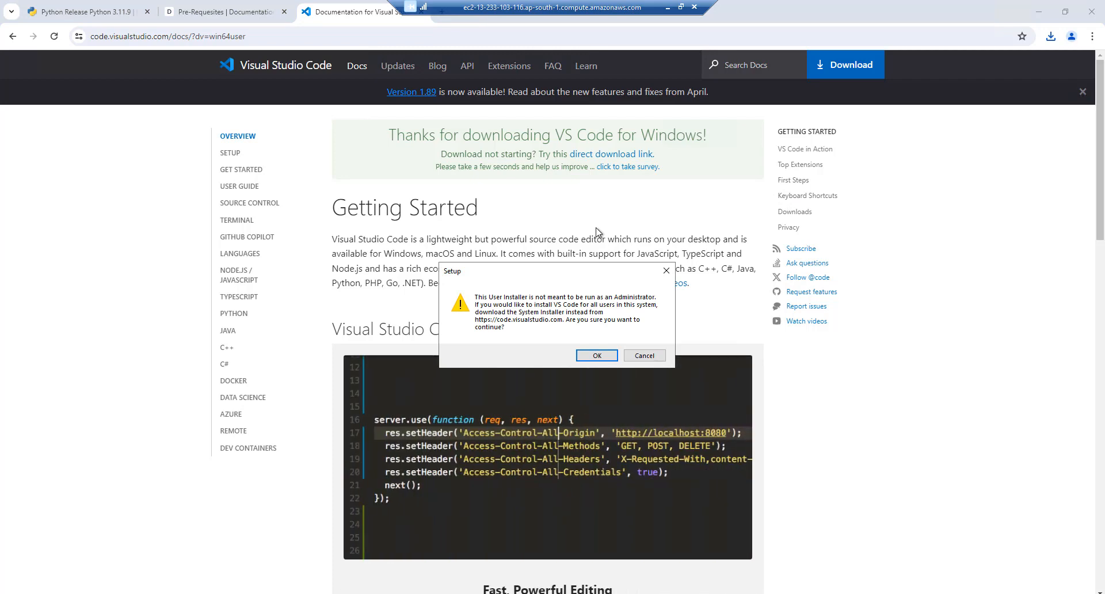
Install VS Code with the license accepted and default settings, then launch it maximized
{"action": "left_click", "coordinate": [595, 354]}
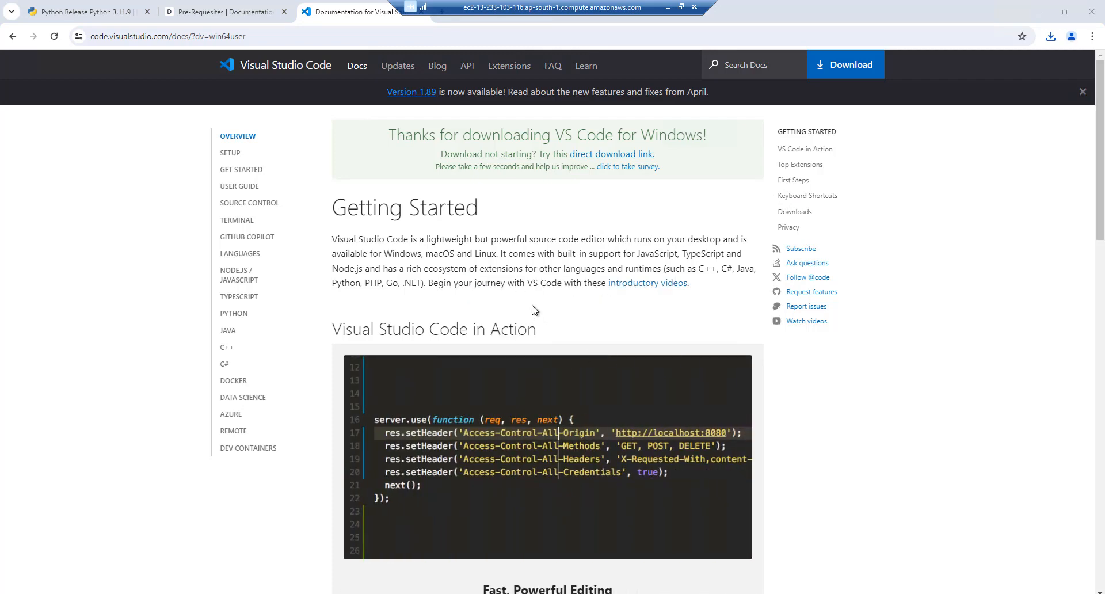
{"action": "left_click", "coordinate": [407, 381]}
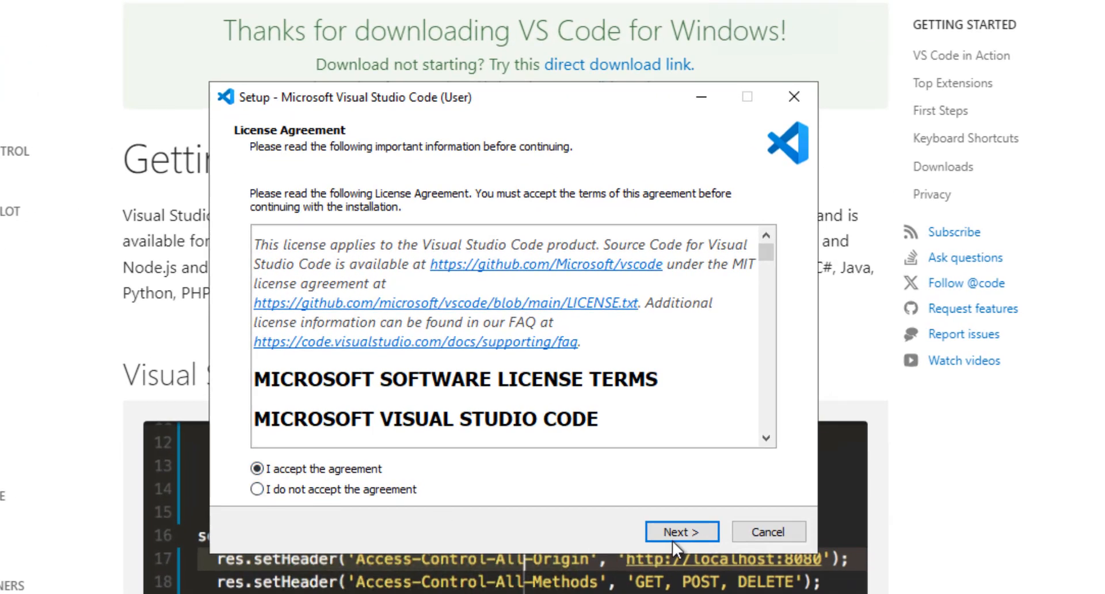
{"action": "left_click", "coordinate": [677, 537]}
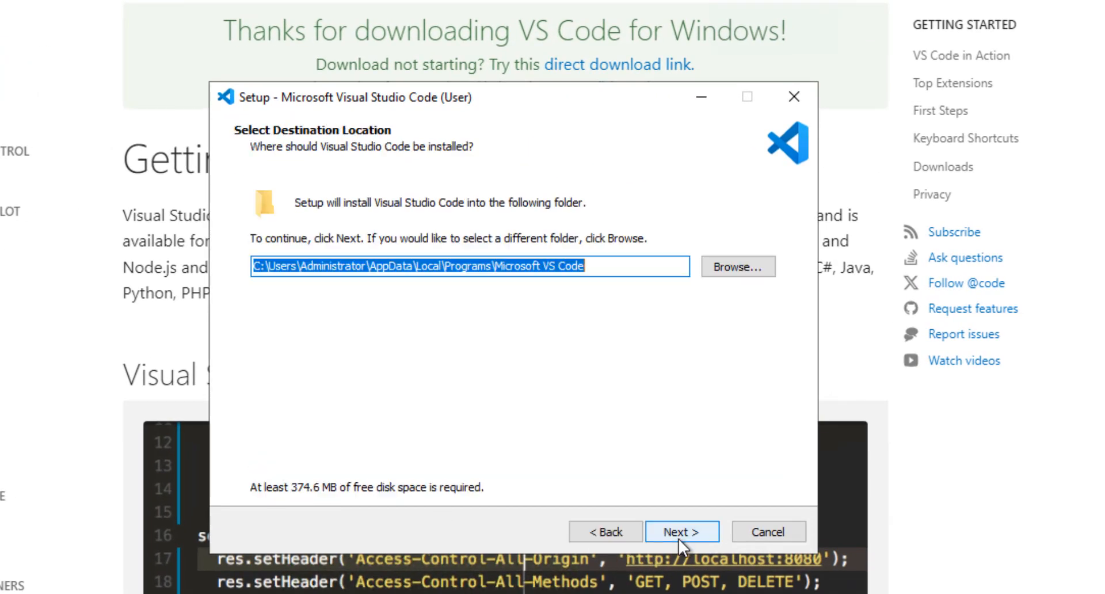
{"action": "left_click", "coordinate": [668, 530]}
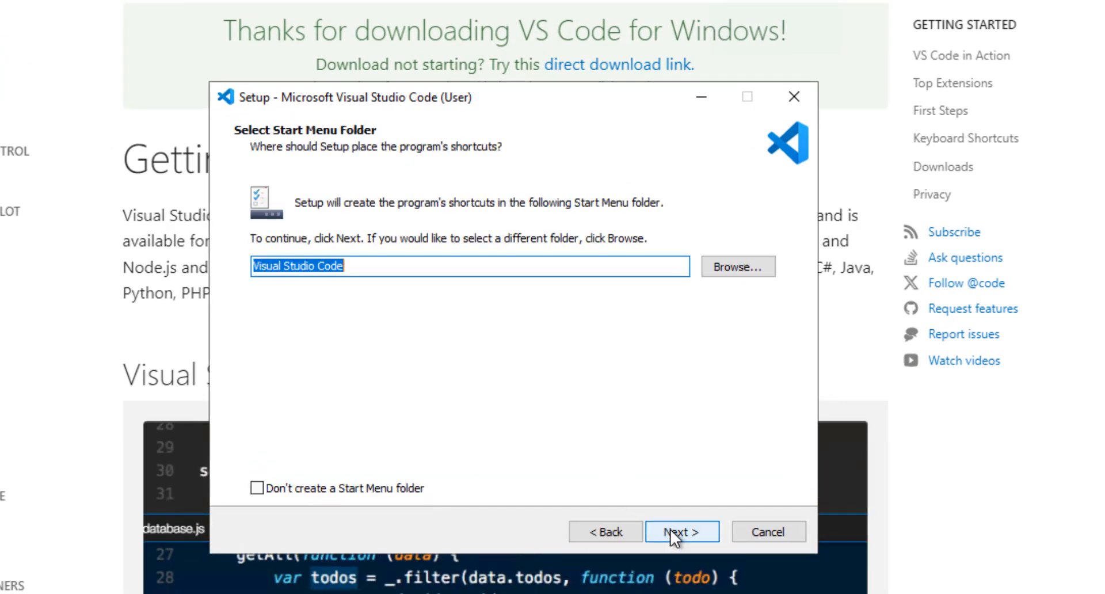
{"action": "left_click", "coordinate": [670, 529]}
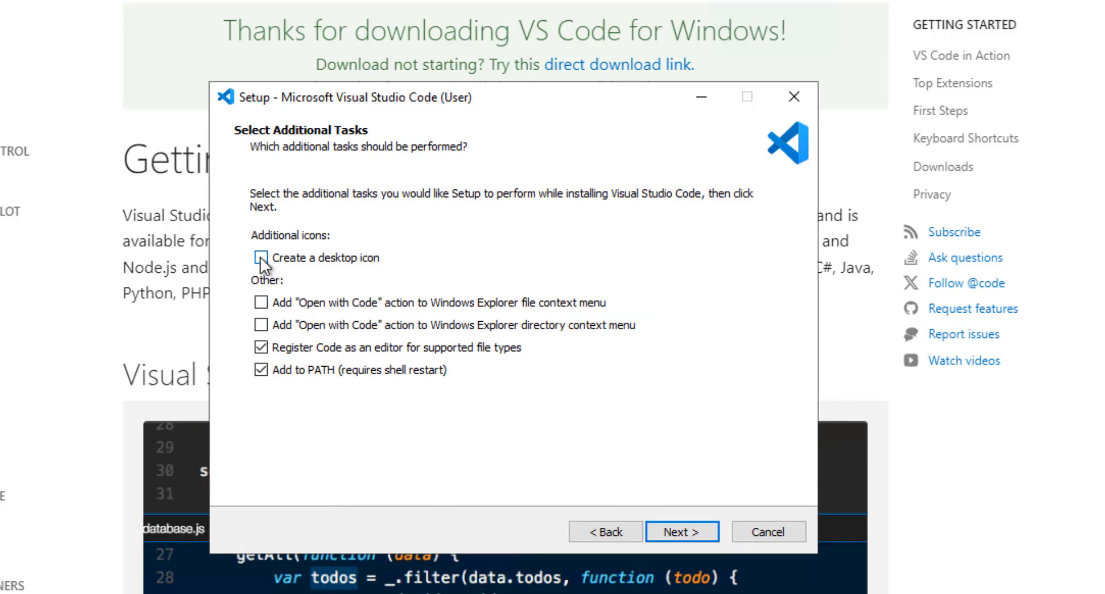
{"action": "left_click", "coordinate": [677, 534]}
{"action": "left_click", "coordinate": [675, 533]}
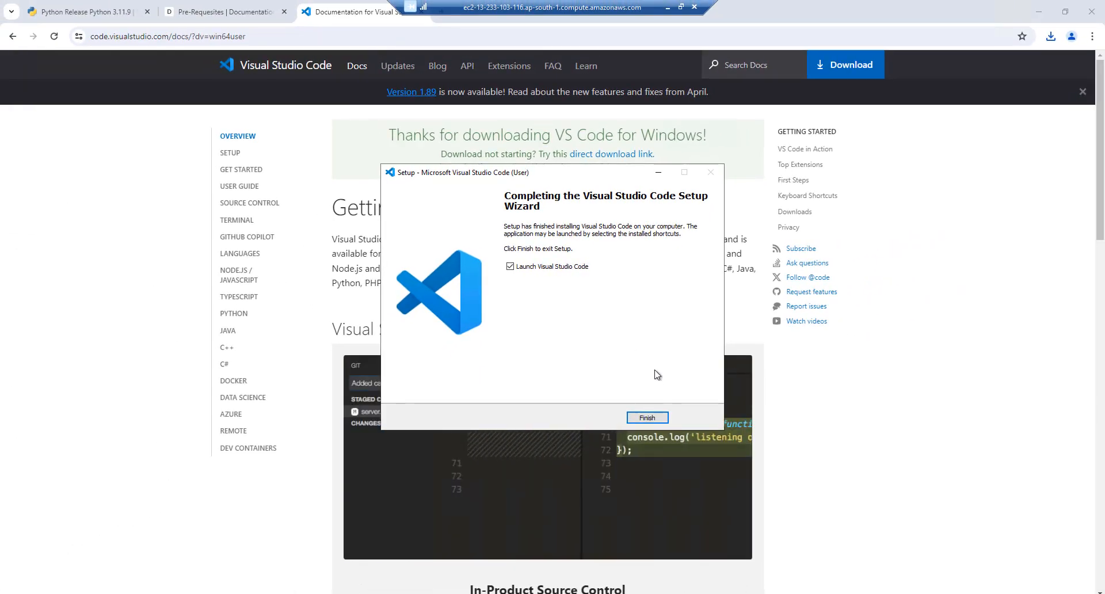
{"action": "left_click", "coordinate": [637, 421]}
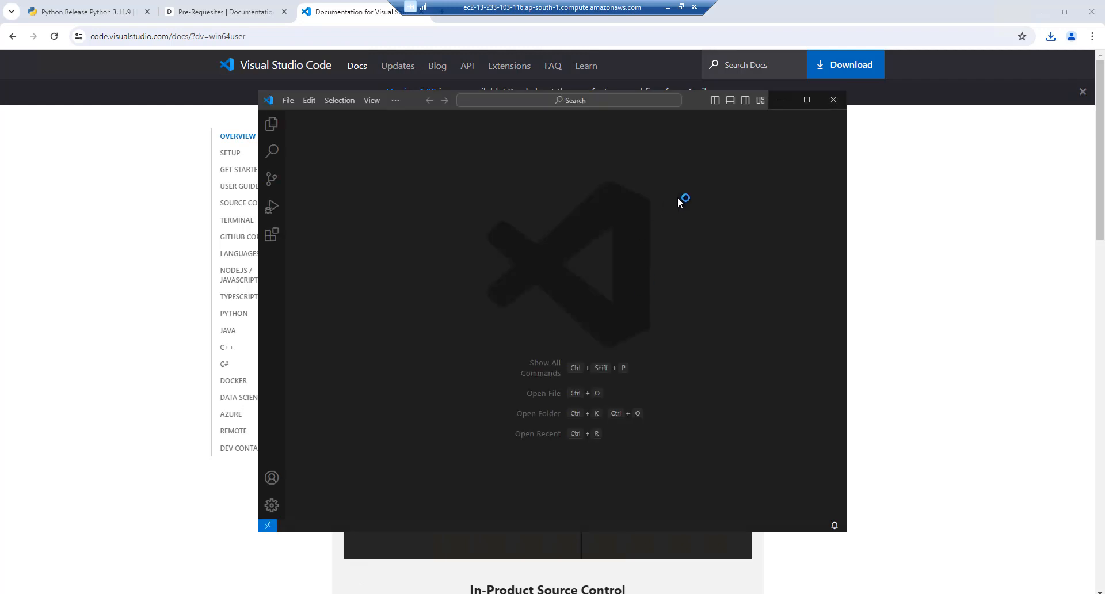
{"action": "left_click", "coordinate": [808, 104]}
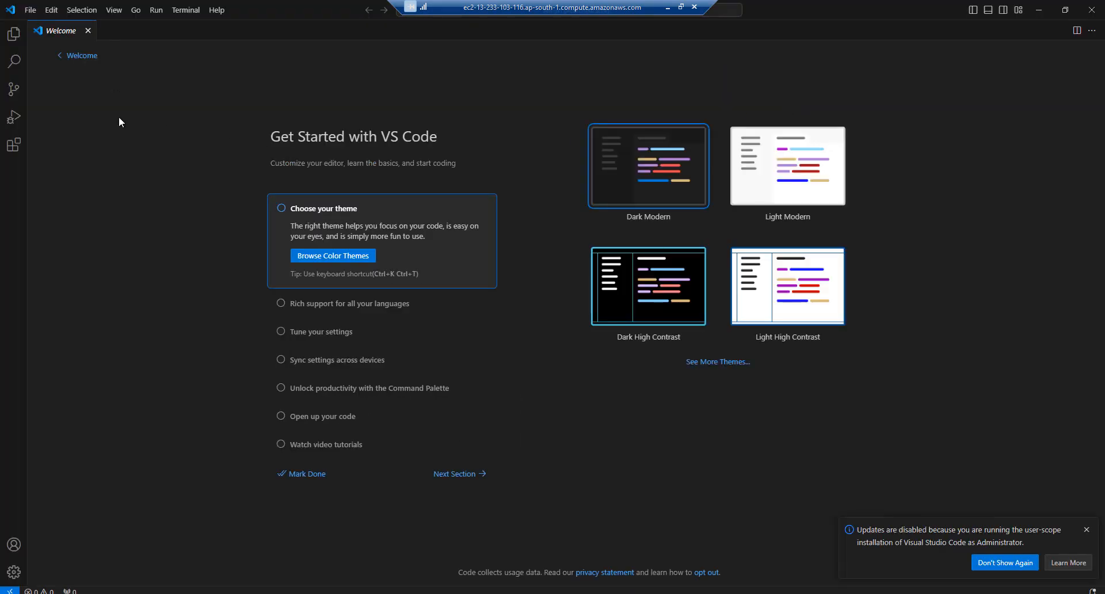
Search the Extensions view for 'python' and install Microsoft's Python extension
{"action": "left_click", "coordinate": [13, 153]}
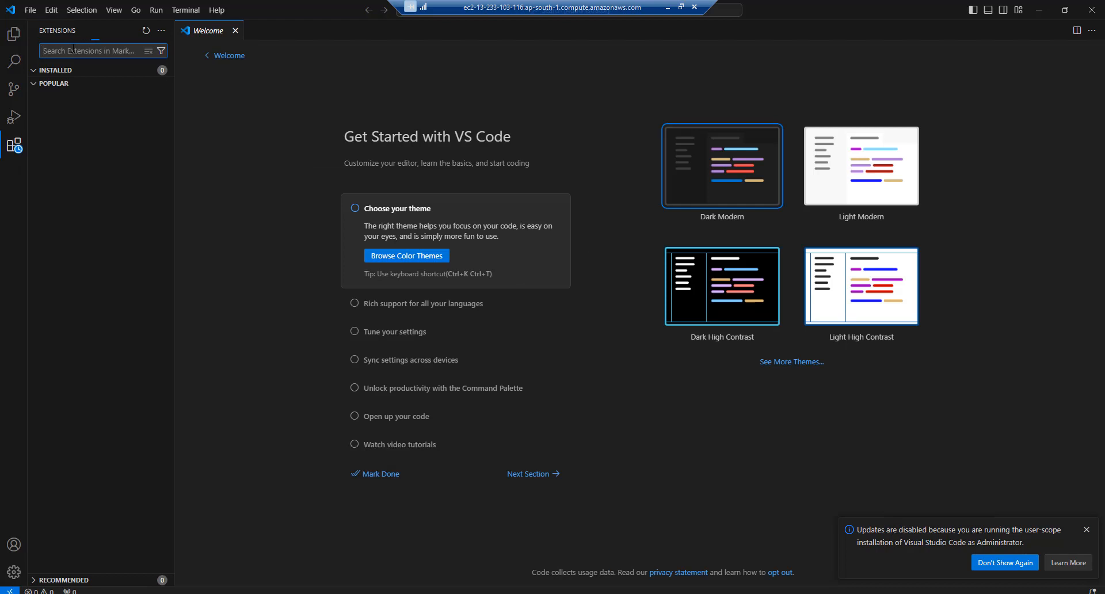
{"action": "type", "text": "pyth"}
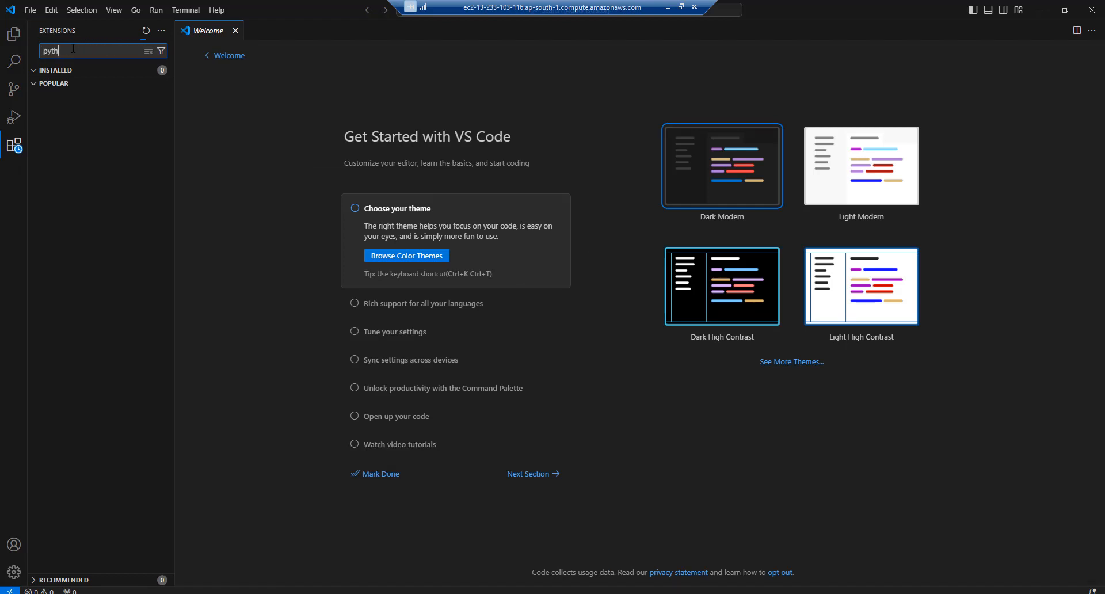
{"action": "type", "text": "on"}
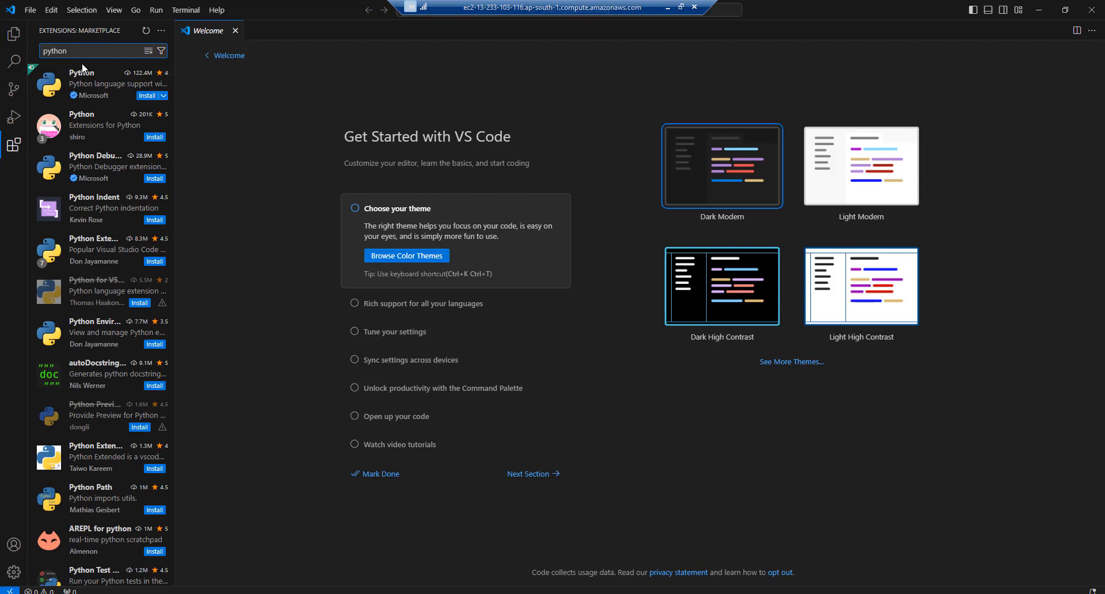
{"action": "mouse_move", "coordinate": [92, 80]}
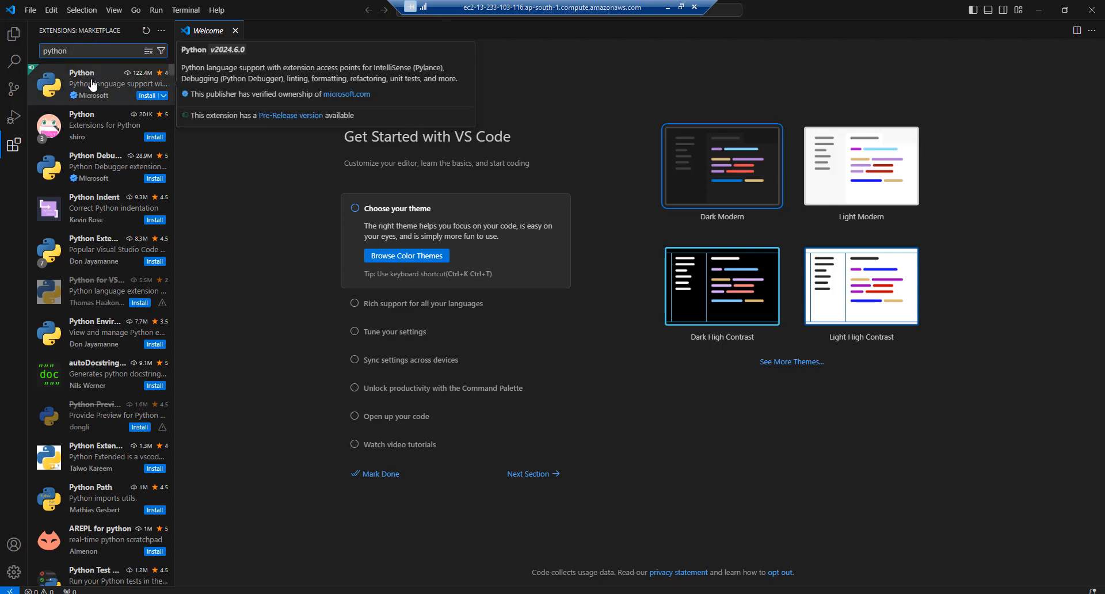
{"action": "left_click", "coordinate": [148, 95]}
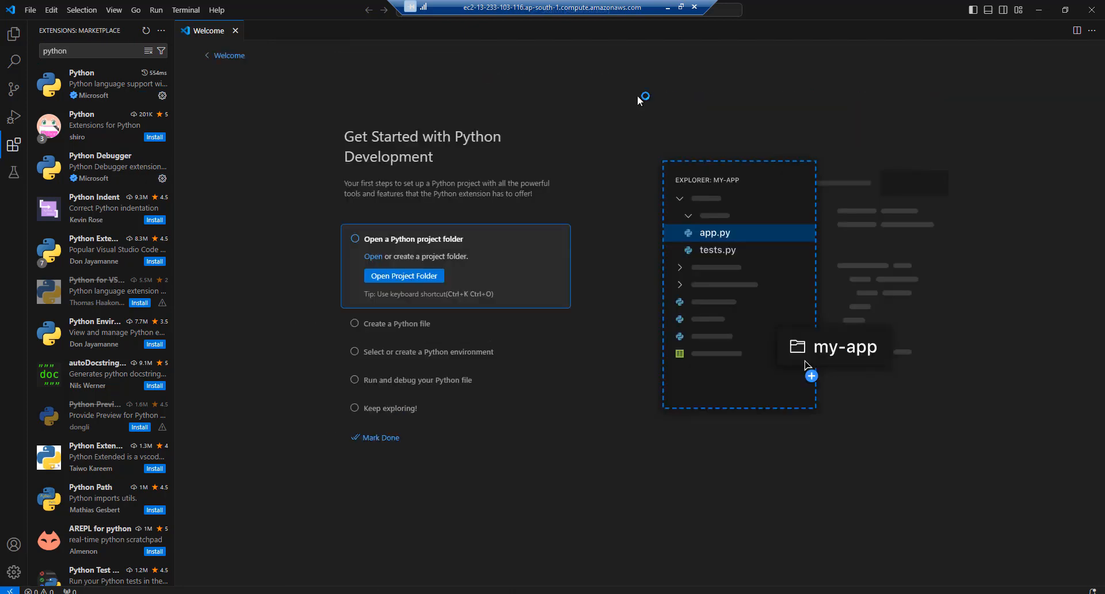
{"action": "left_click", "coordinate": [139, 92]}
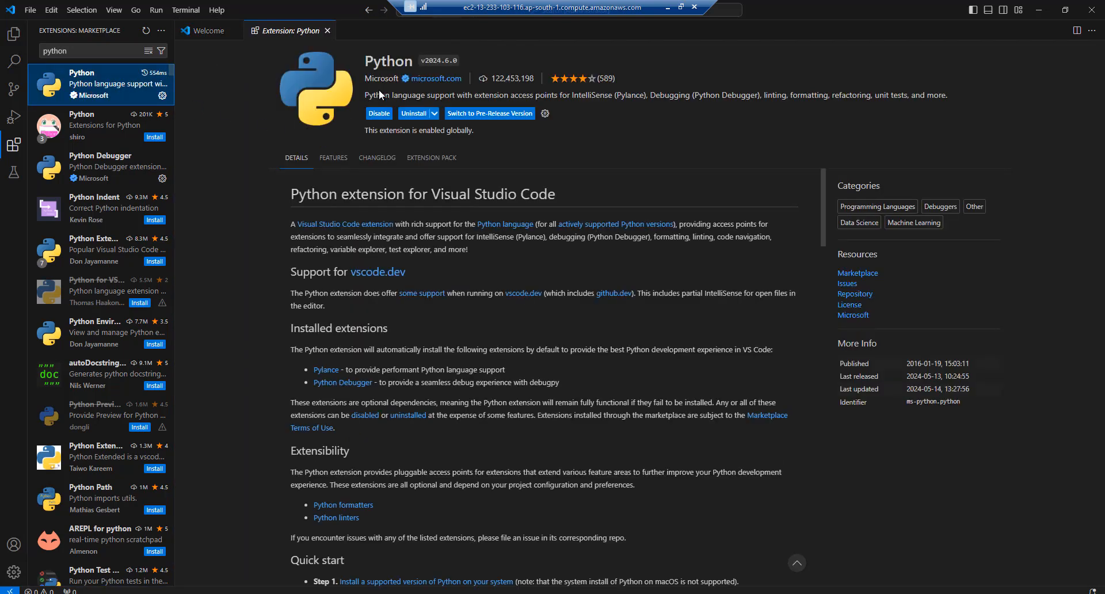
Search for 'pylance' and open the Pylance extension's page
{"action": "double_click", "coordinate": [79, 51]}
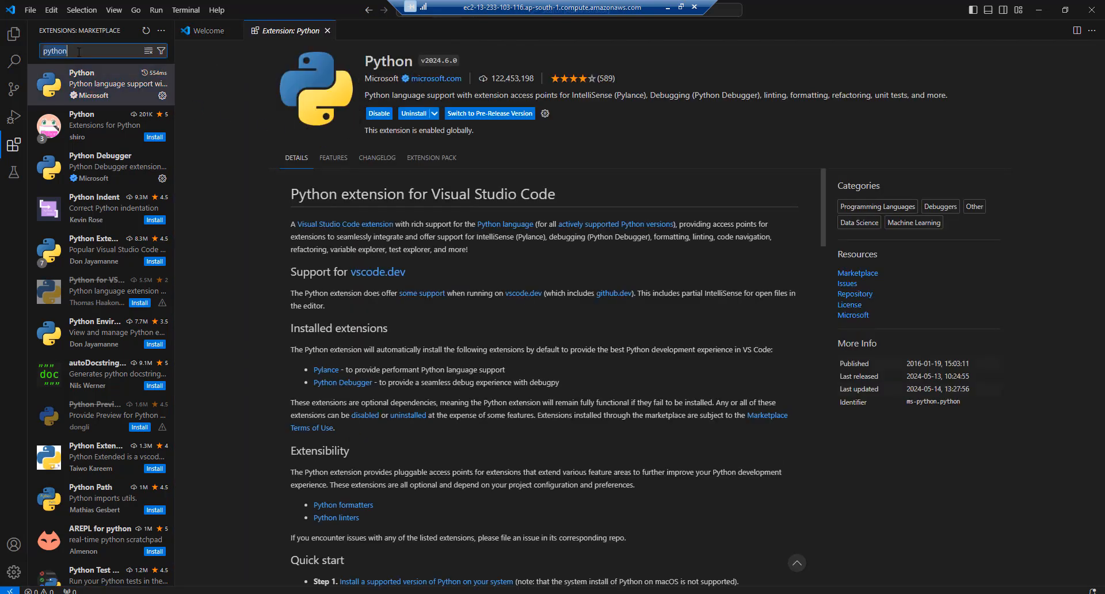
{"action": "type", "text": "pylance"}
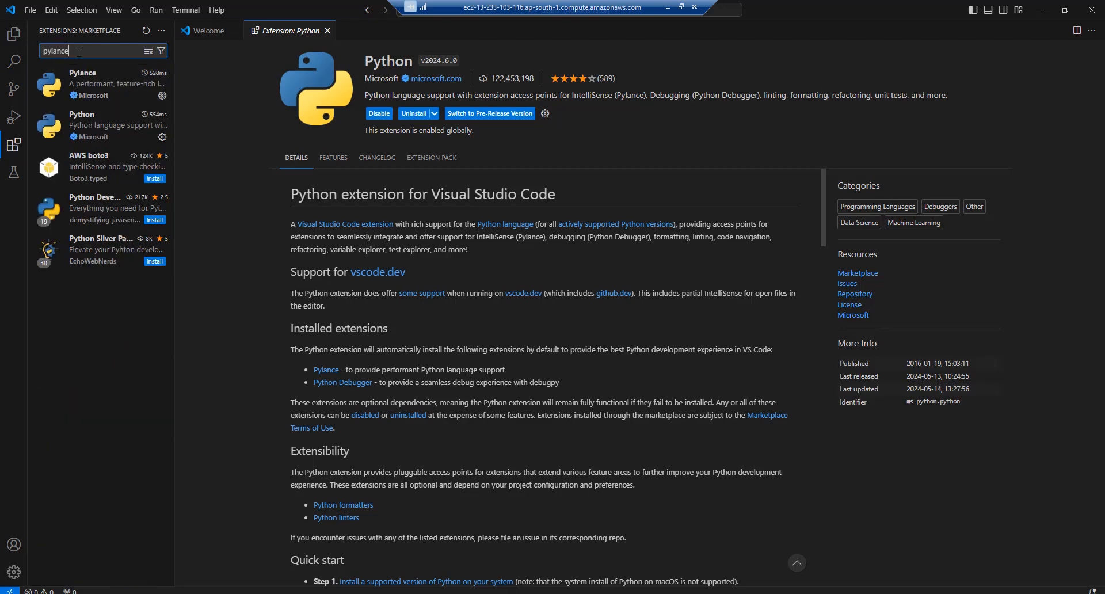
{"action": "left_click", "coordinate": [89, 87]}
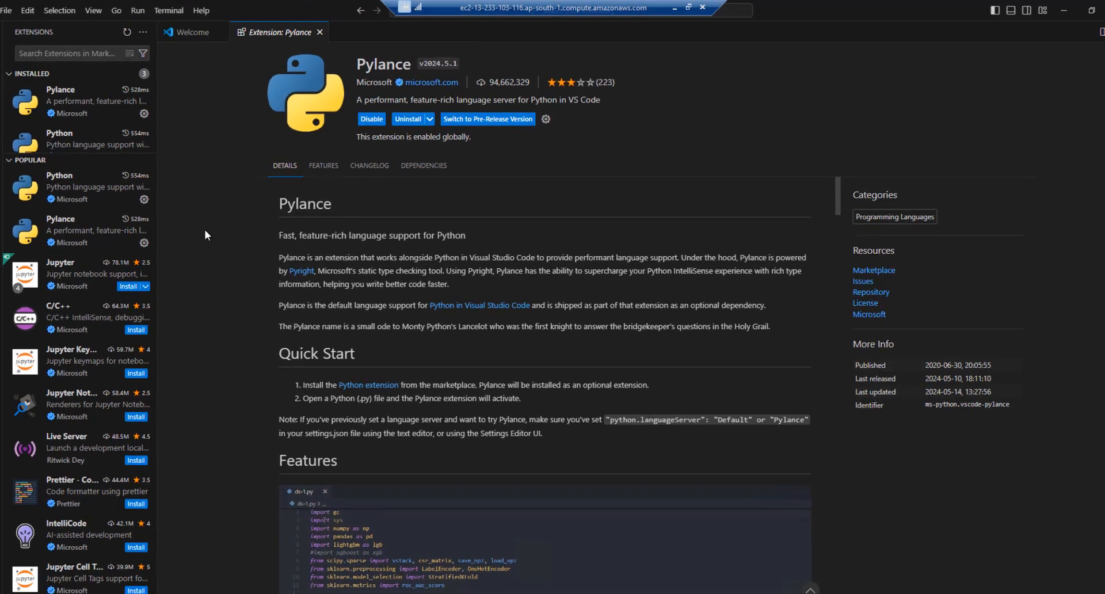
Run 'Python: Select Interpreter' from the Command Palette and choose Python 3.11.9 64-bit
{"action": "key", "text": "ctrl+shift+p"}
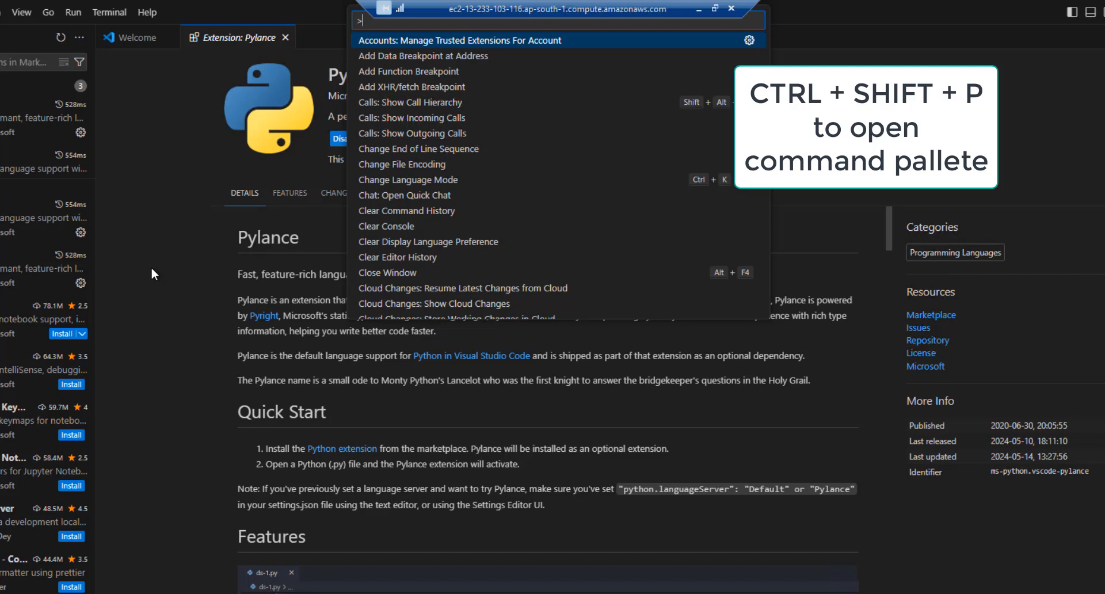
{"action": "type", "text": "pytho"}
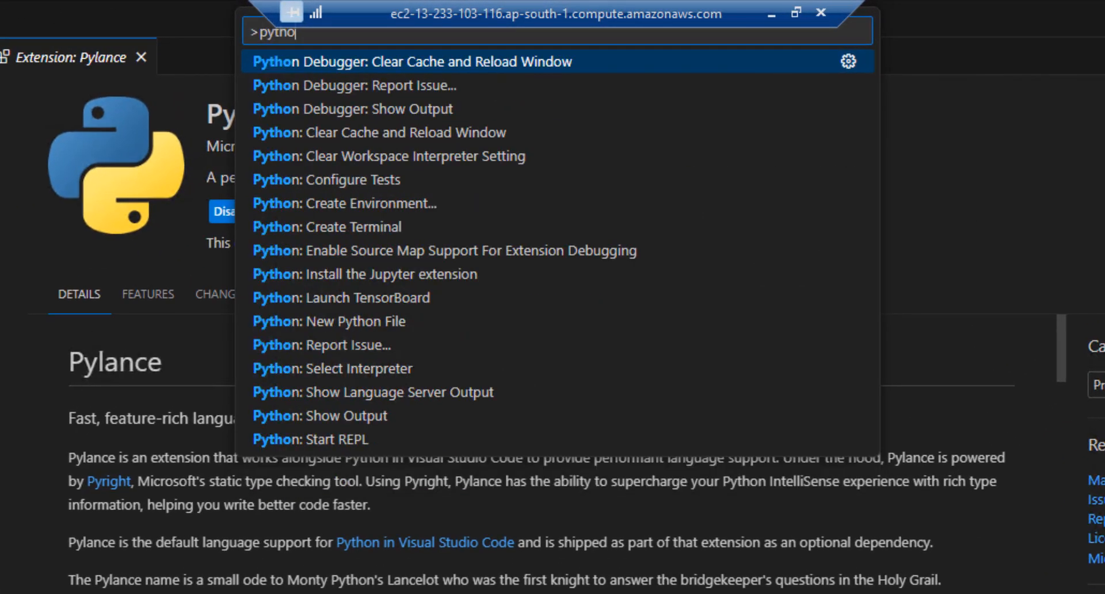
{"action": "type", "text": "n se"}
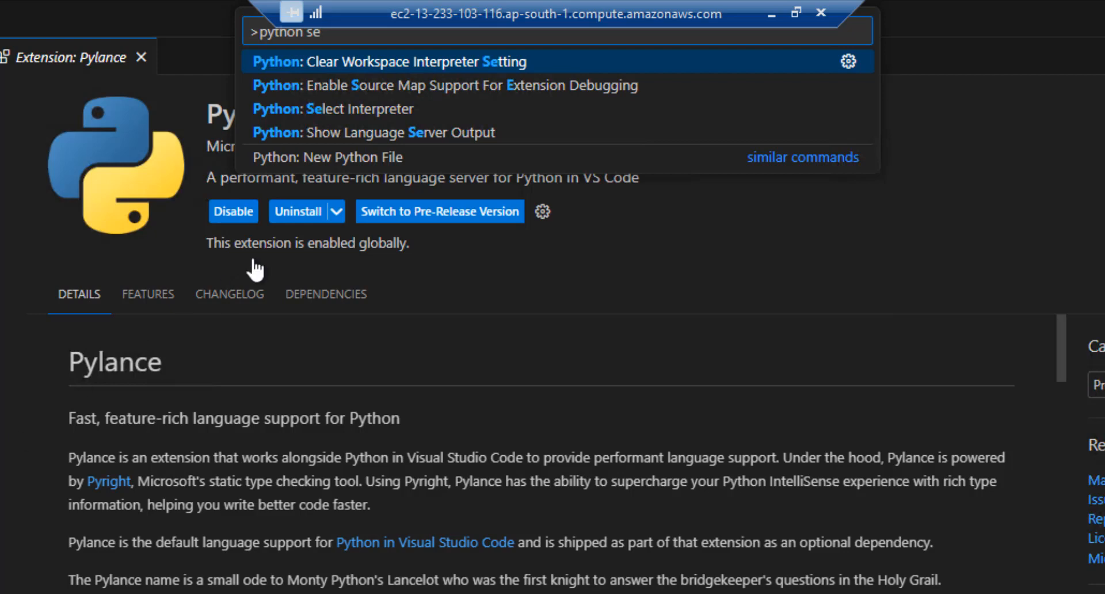
{"action": "left_click", "coordinate": [308, 110]}
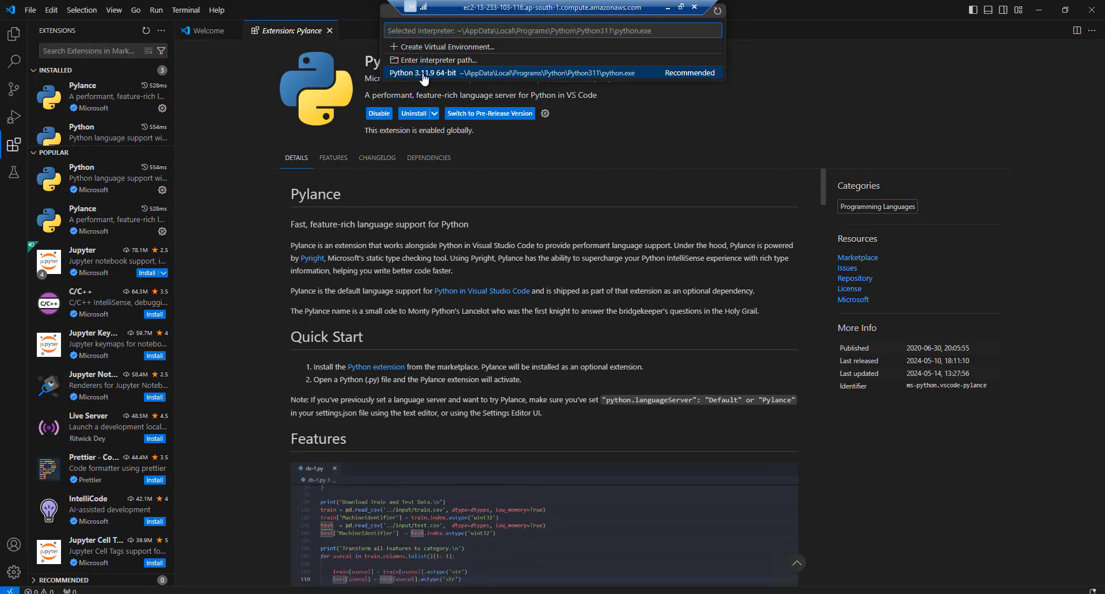
{"action": "left_click", "coordinate": [423, 74]}
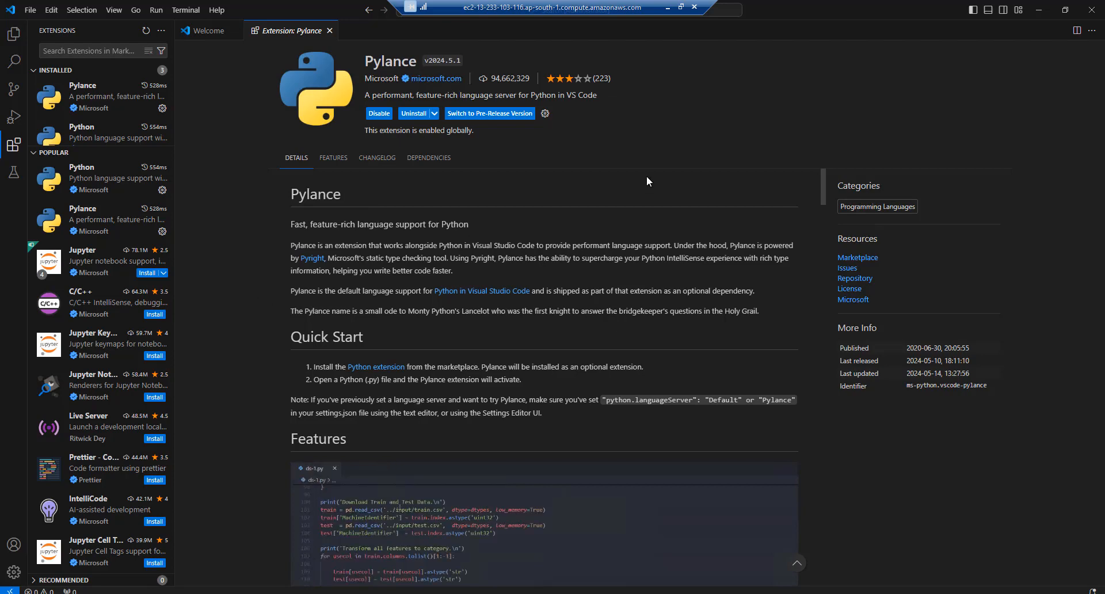
Close VS Code and open the Git downloads link from the OpenAlgo Pre-Requesites page in a new tab
{"action": "left_click", "coordinate": [1098, 10]}
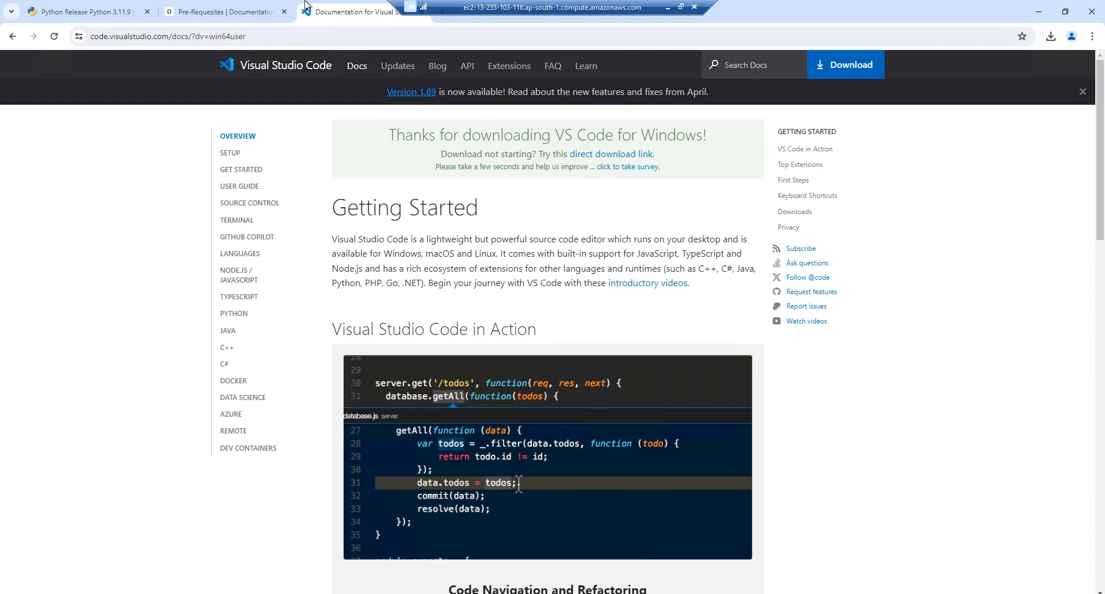
{"action": "left_click", "coordinate": [218, 7]}
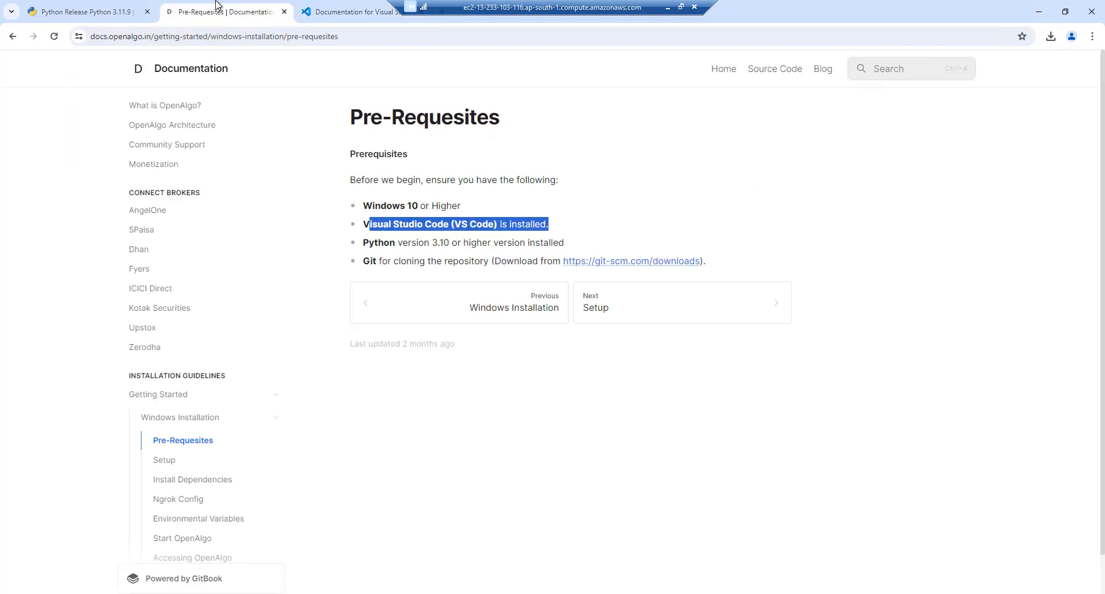
{"action": "left_click", "coordinate": [371, 264]}
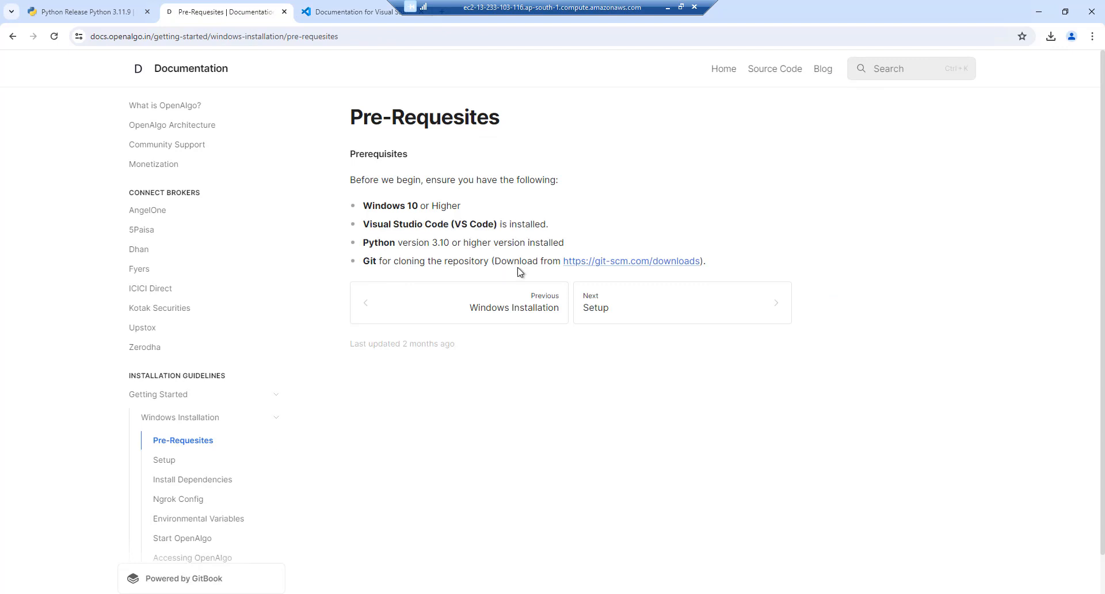
{"action": "right_click", "coordinate": [654, 266]}
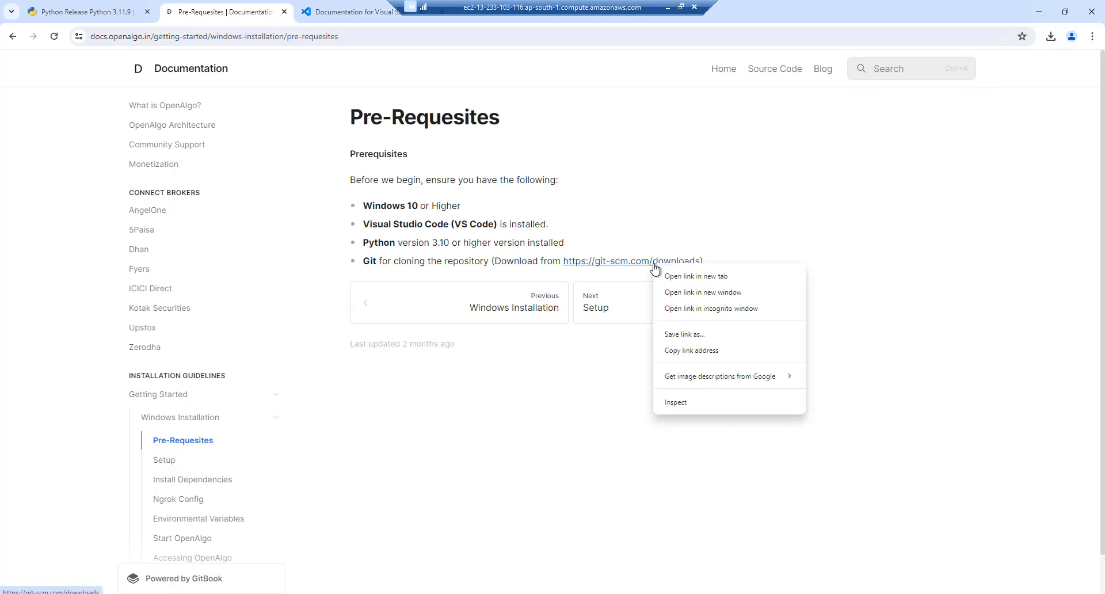
{"action": "left_click", "coordinate": [684, 275]}
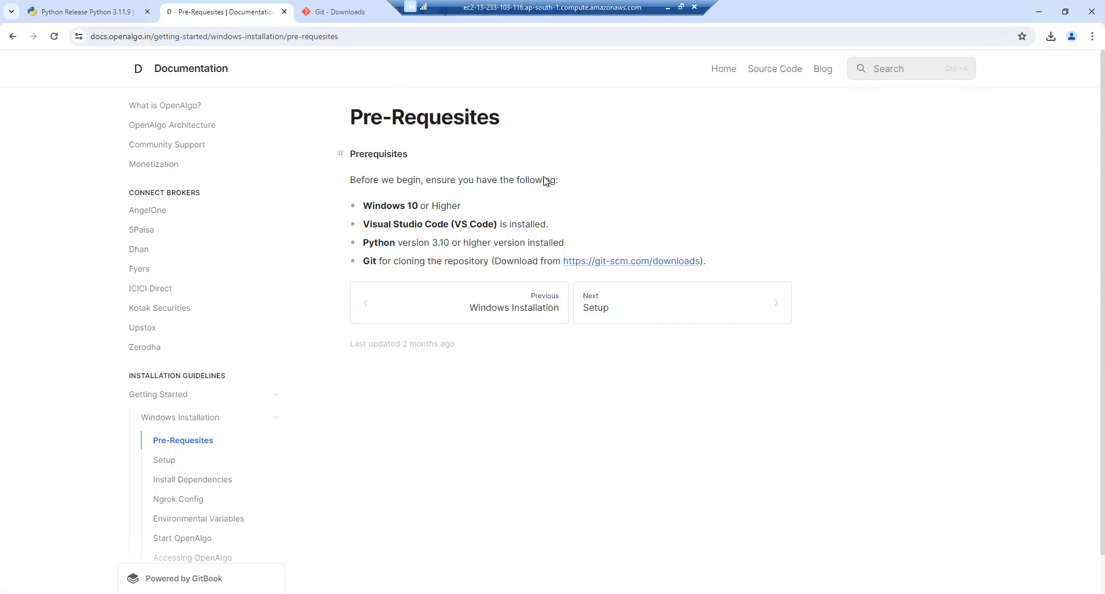
Download the 64-bit Git for Windows setup (Git-2.45.0-64-bit.exe) and launch it
{"action": "left_click", "coordinate": [337, 13]}
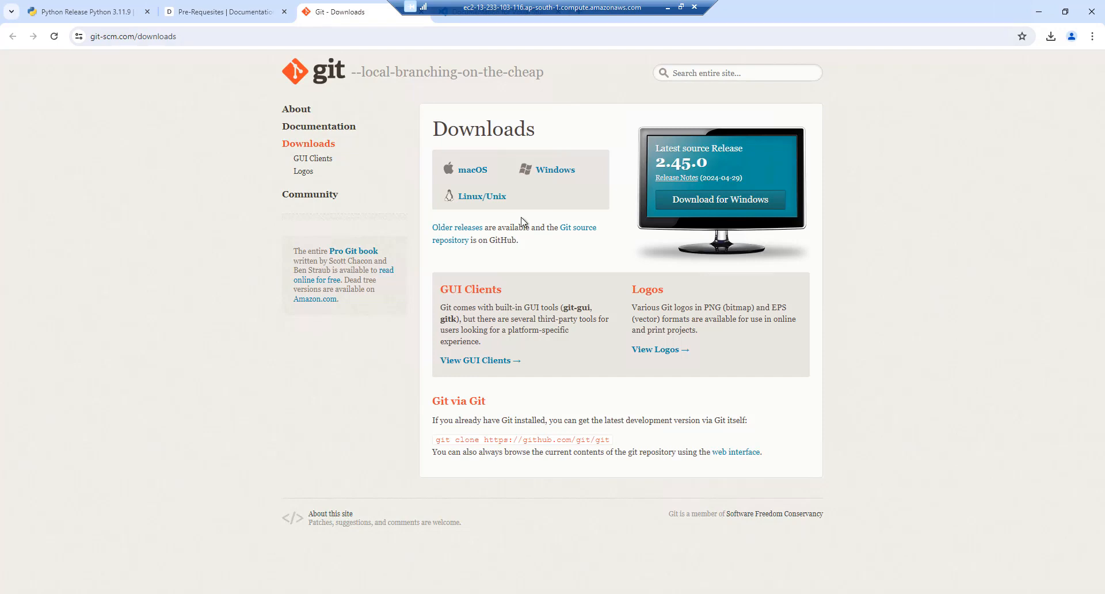
{"action": "left_click", "coordinate": [556, 170]}
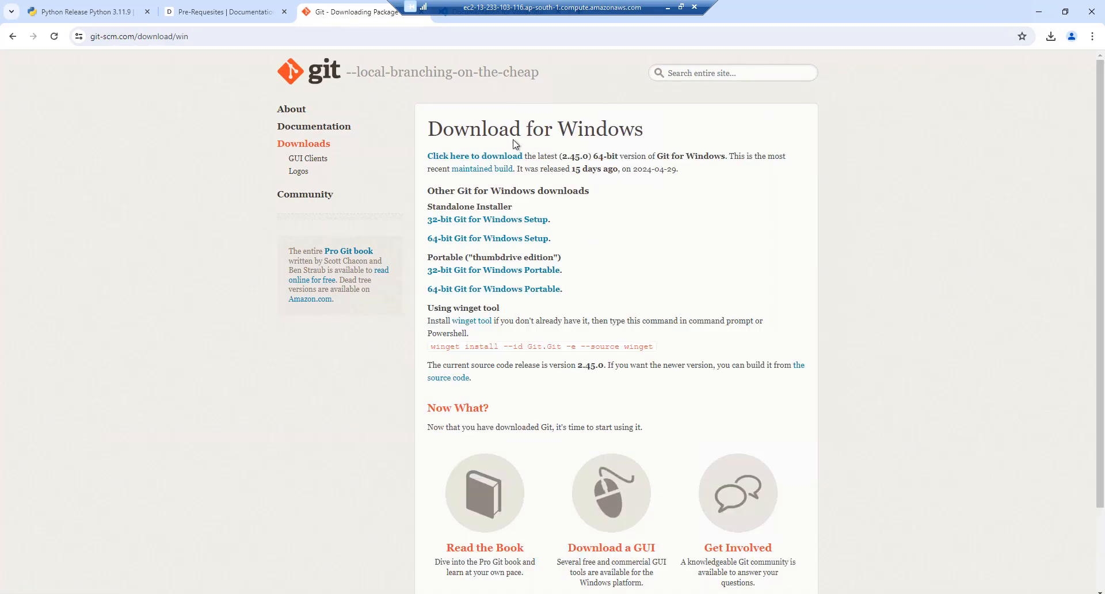
{"action": "left_click", "coordinate": [448, 244]}
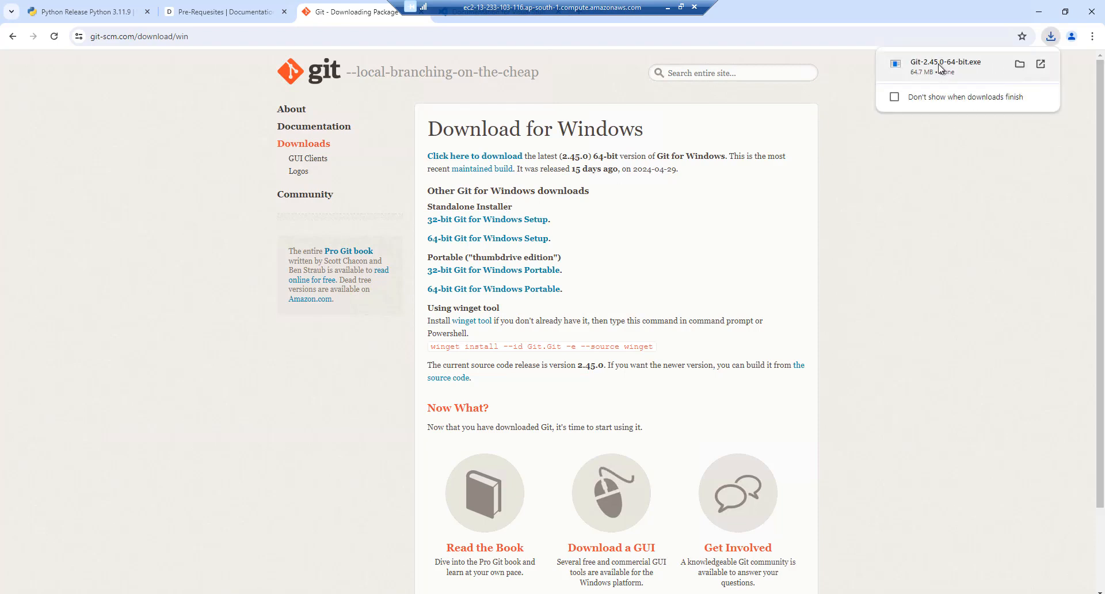
{"action": "left_click", "coordinate": [934, 67]}
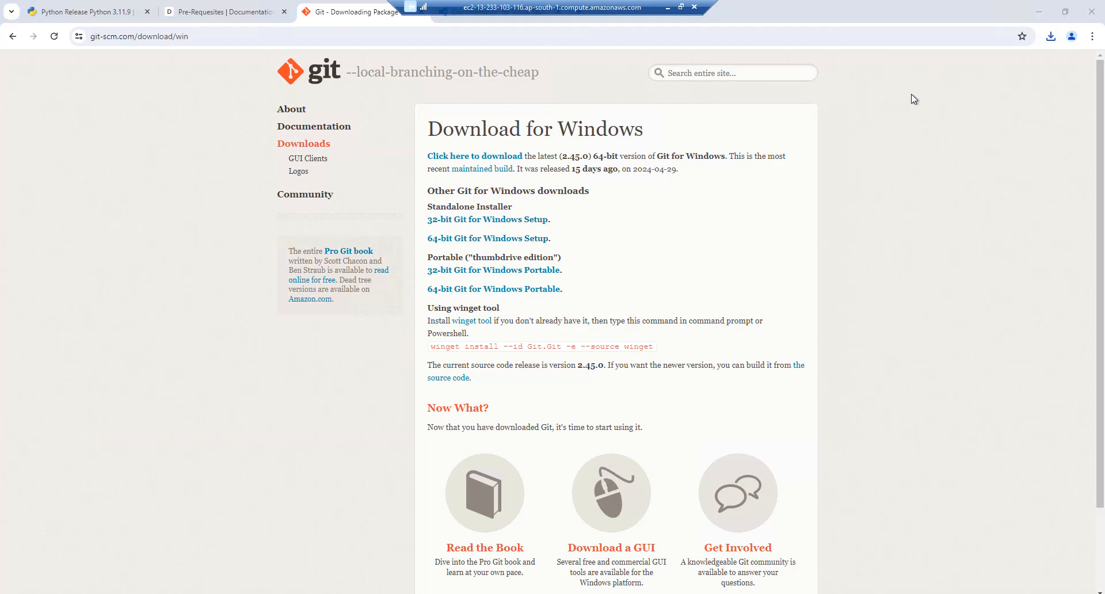
{"action": "left_click", "coordinate": [917, 119]}
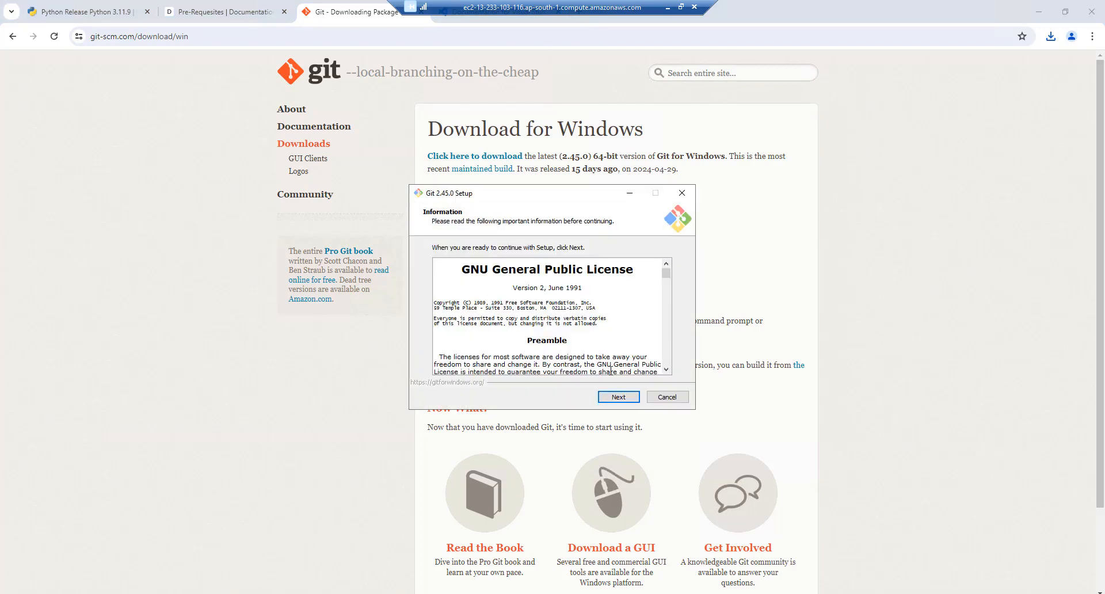
Accept Git defaults: license, location, components, Vim editor, branch name, PATH, SSH and OpenSSL
{"action": "left_click", "coordinate": [619, 399]}
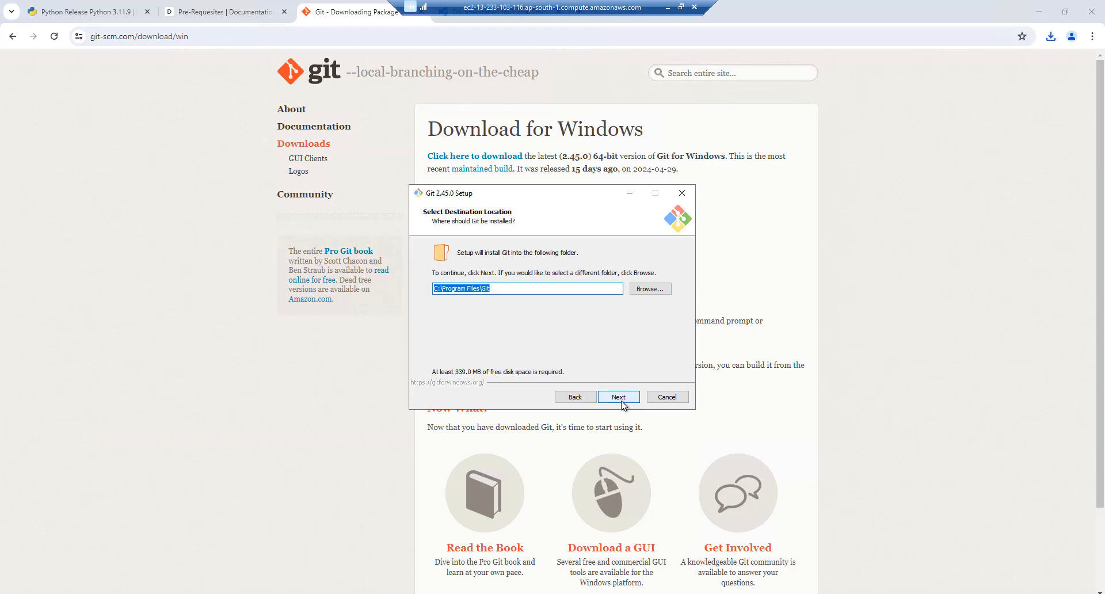
{"action": "left_click", "coordinate": [622, 399]}
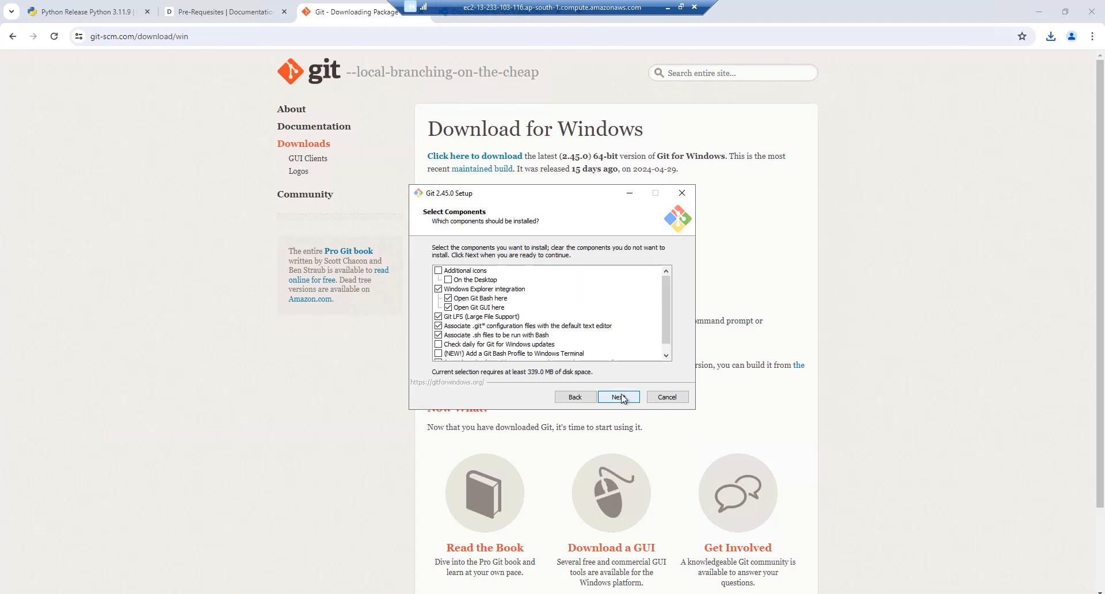
{"action": "left_click", "coordinate": [620, 398]}
{"action": "left_click", "coordinate": [619, 400]}
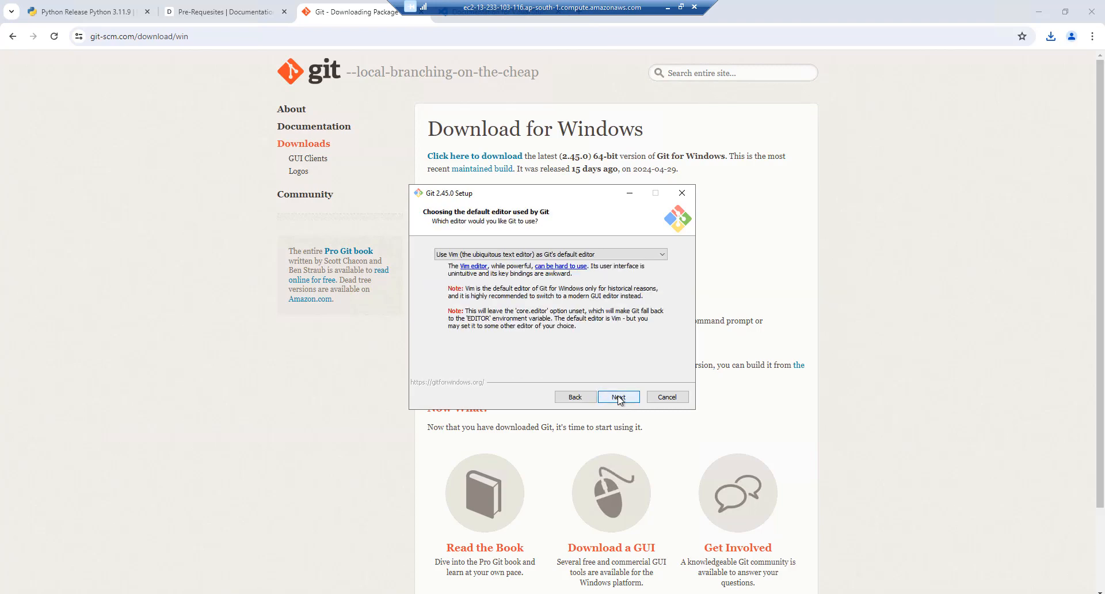
{"action": "left_click", "coordinate": [619, 399]}
{"action": "left_click", "coordinate": [619, 398]}
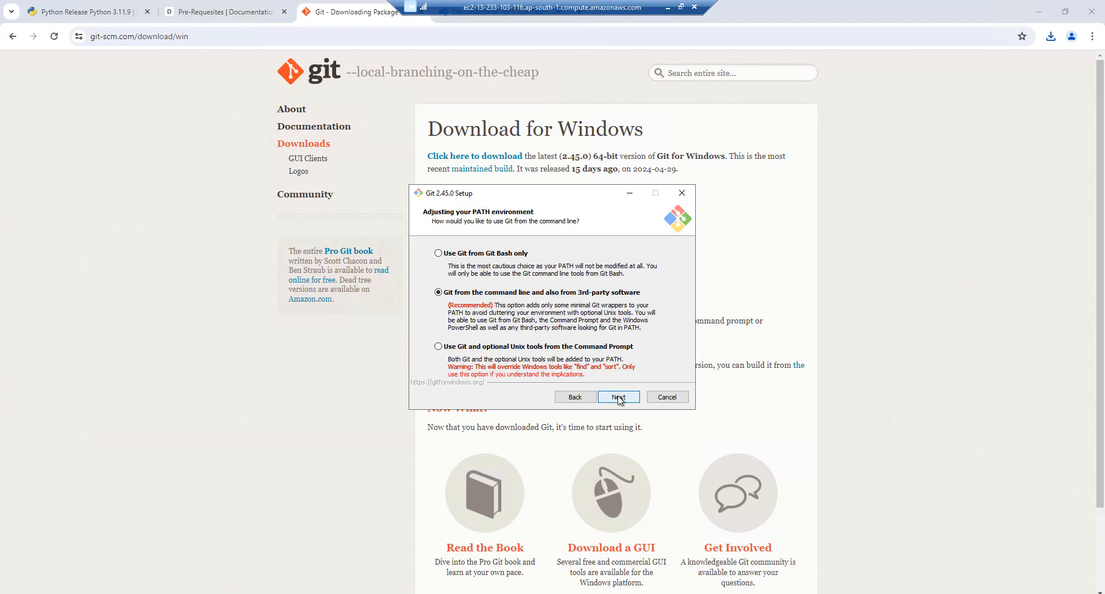
{"action": "left_click", "coordinate": [619, 399]}
{"action": "left_click", "coordinate": [619, 399]}
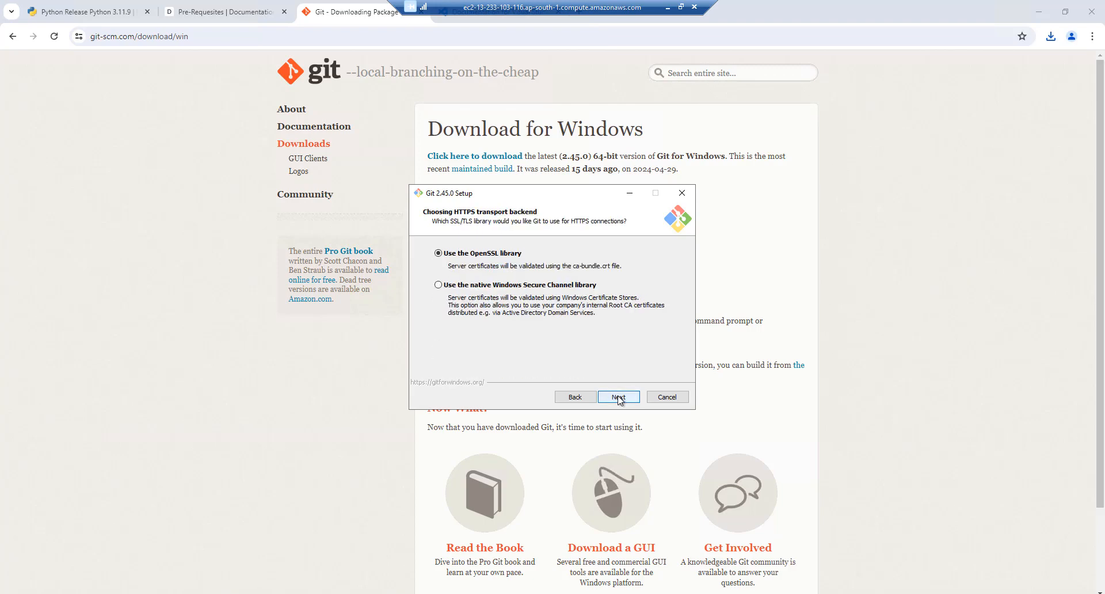
{"action": "left_click", "coordinate": [619, 398]}
Keep default line endings, MinTTY, pull, credential and caching options, then install Git 2.45.0 and finish
{"action": "left_click", "coordinate": [619, 398]}
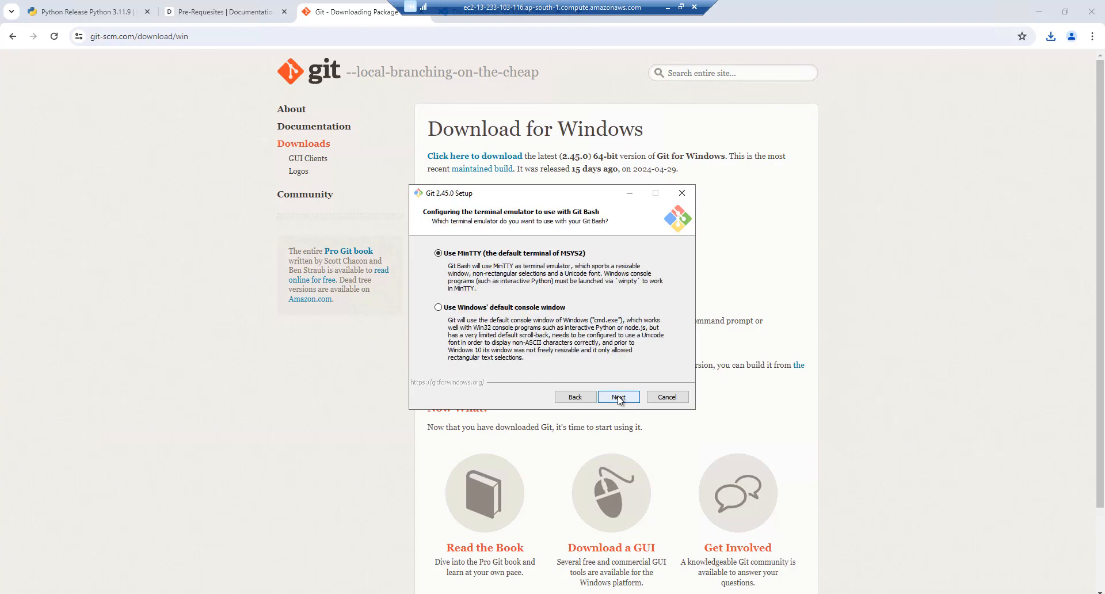
{"action": "left_click", "coordinate": [619, 398]}
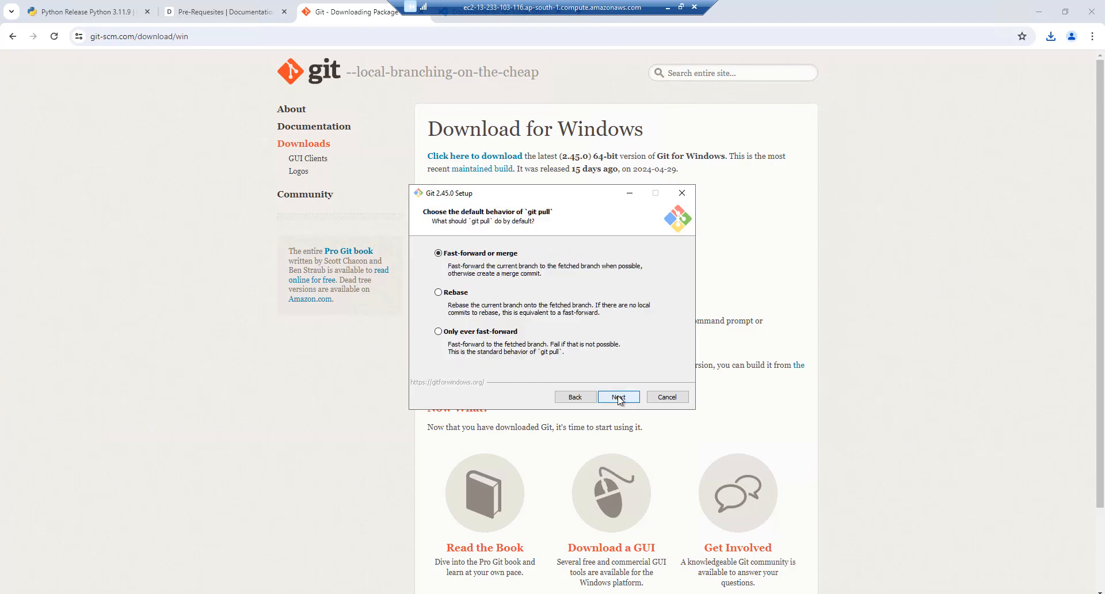
{"action": "left_click", "coordinate": [619, 399]}
{"action": "left_click", "coordinate": [619, 398]}
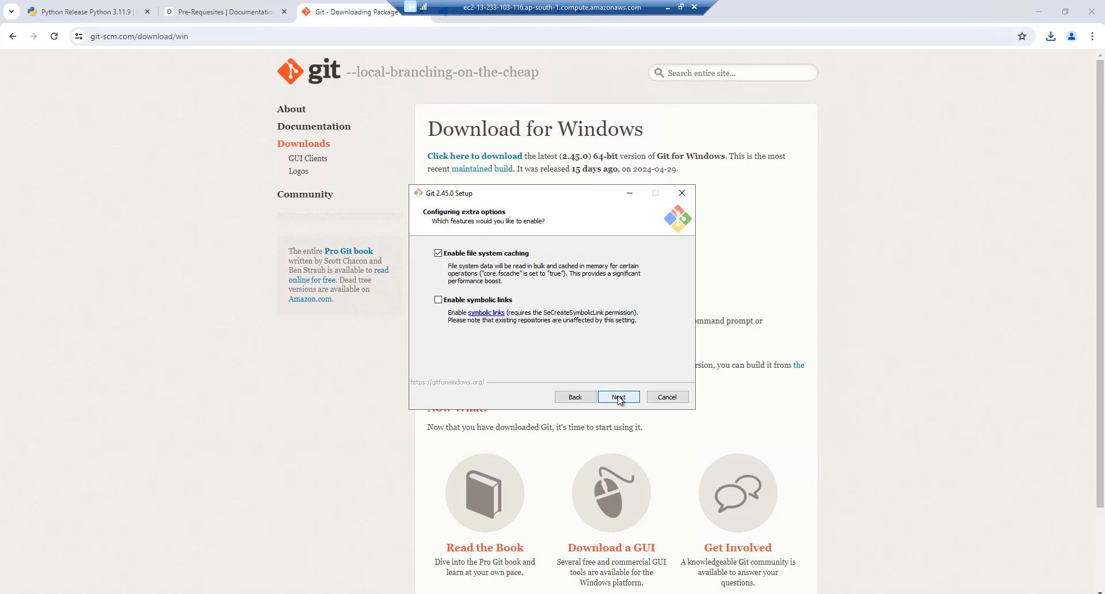
{"action": "left_click", "coordinate": [619, 398]}
{"action": "left_click", "coordinate": [620, 398]}
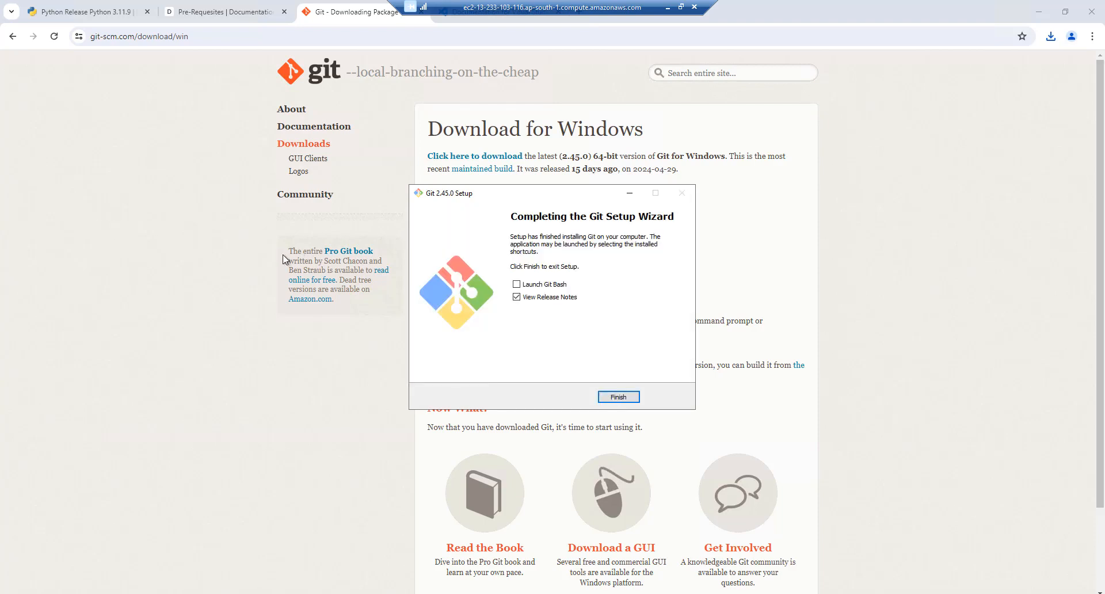
{"action": "left_click", "coordinate": [618, 397]}
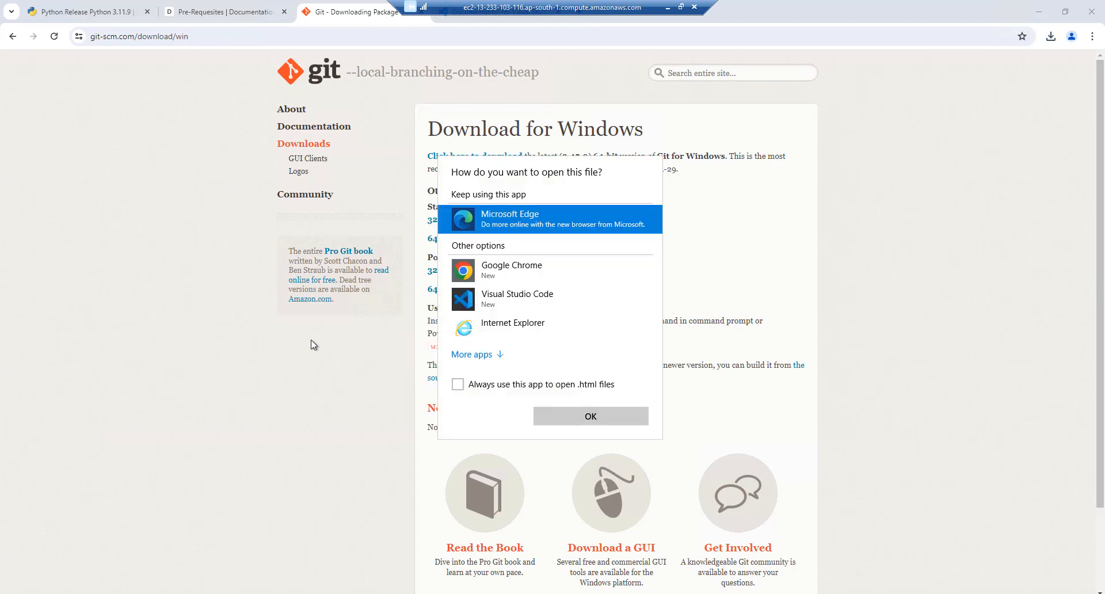
{"action": "left_click", "coordinate": [840, 261]}
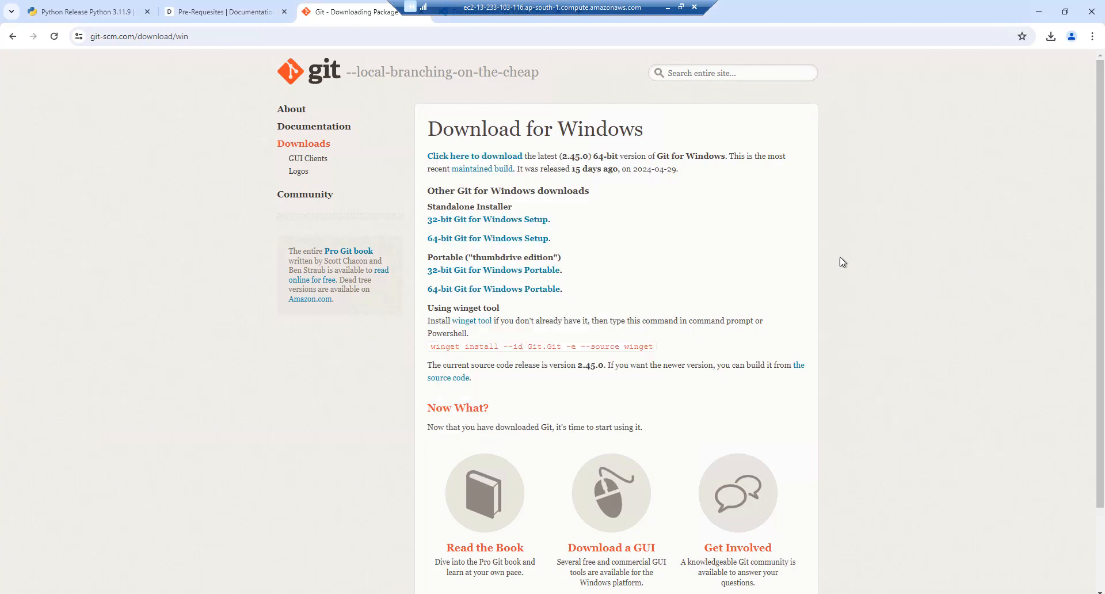
Open the OpenAlgo Windows Setup docs page, select the git clone command, and minimize Chrome
{"action": "left_click", "coordinate": [205, 13]}
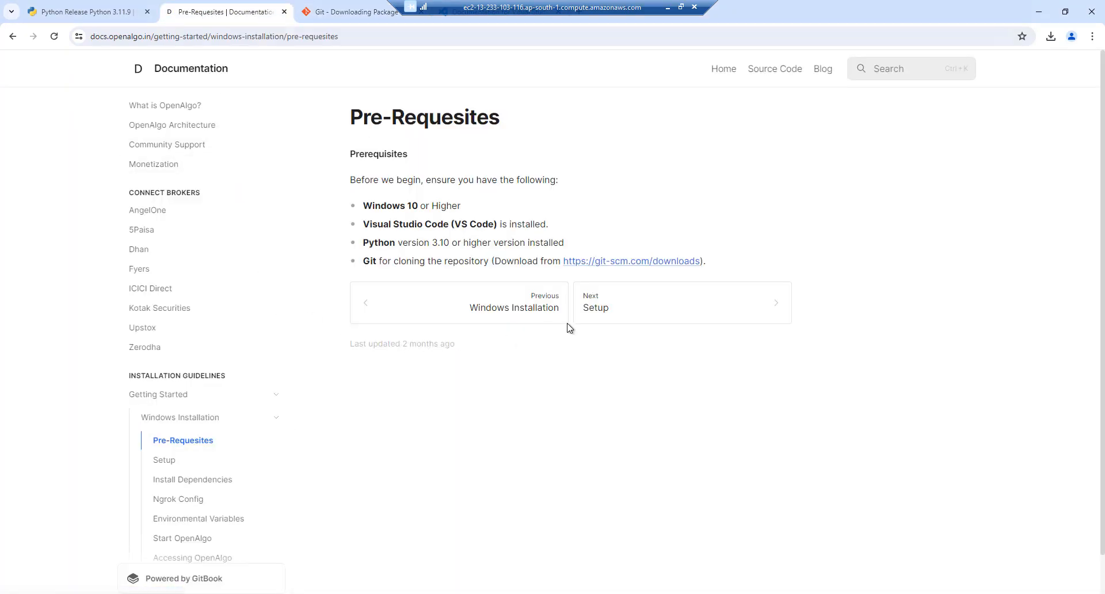
{"action": "left_click", "coordinate": [160, 466]}
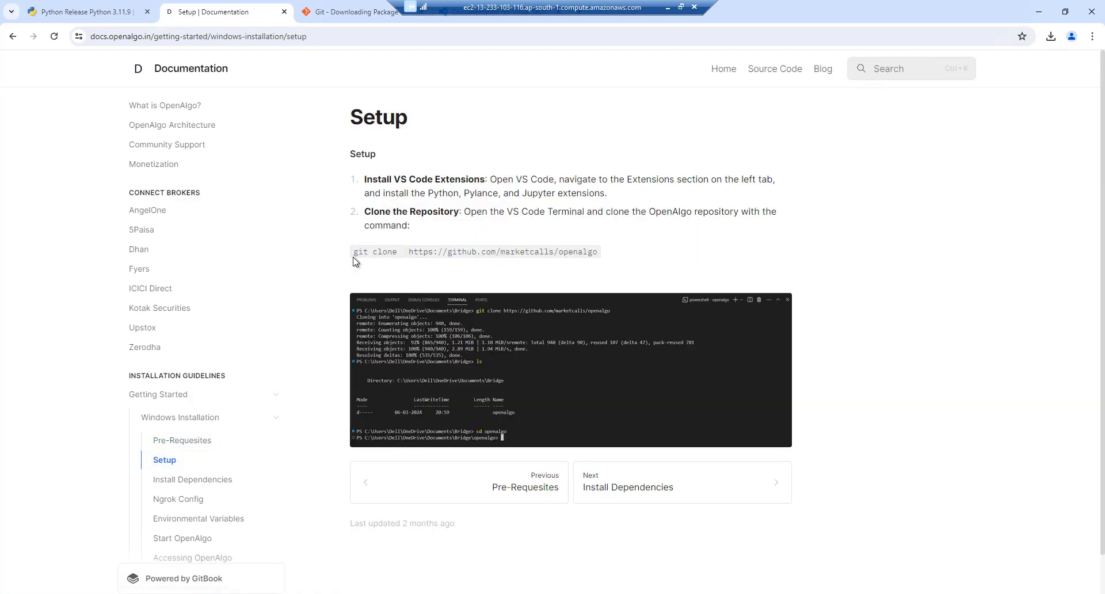
{"action": "left_click_drag", "start_coordinate": [353, 262], "coordinate": [610, 257]}
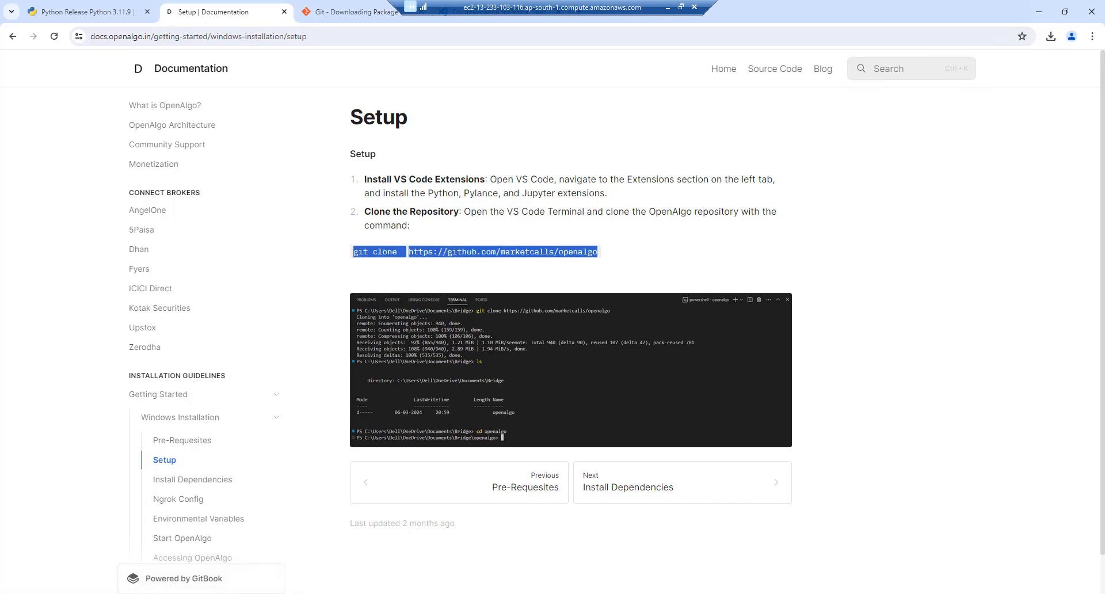
{"action": "left_click", "coordinate": [1032, 12]}
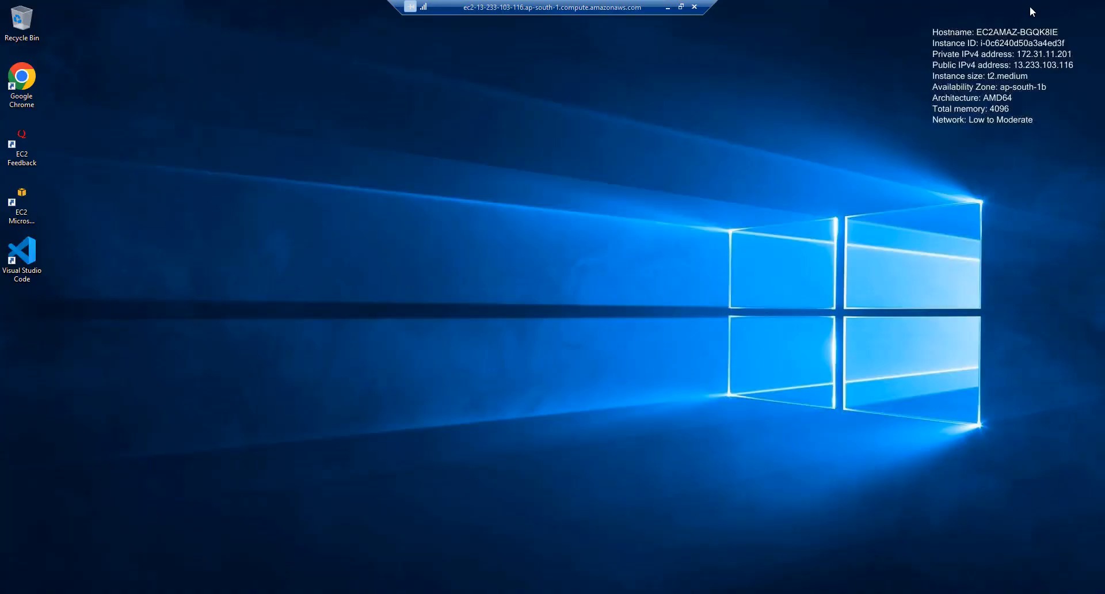
Launch Visual Studio Code and browse to Documents in the Open Folder dialog
{"action": "double_click", "coordinate": [23, 258]}
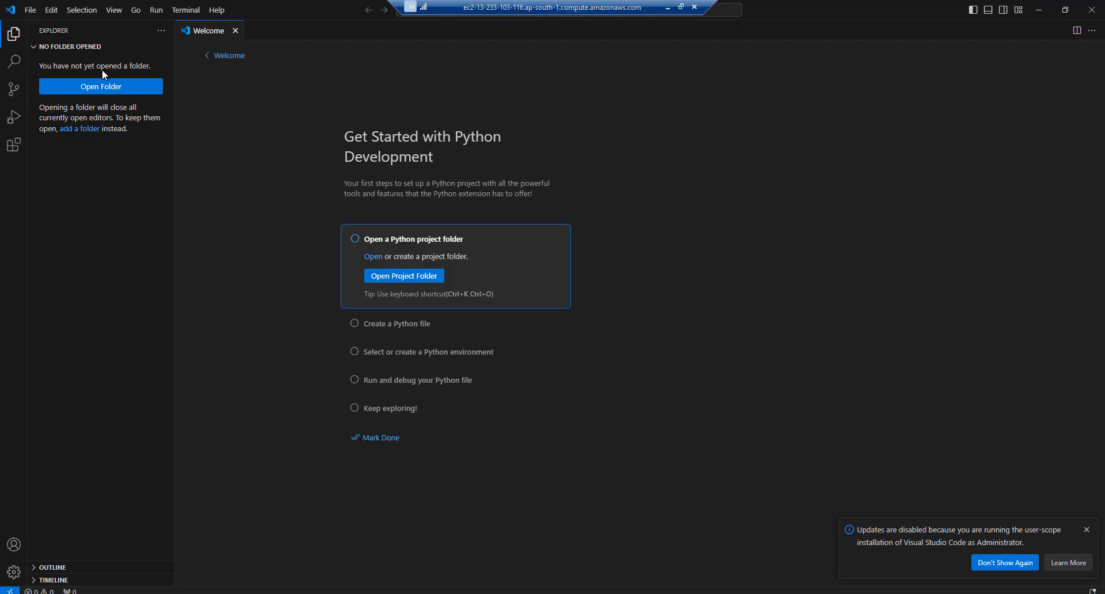
{"action": "left_click", "coordinate": [25, 10]}
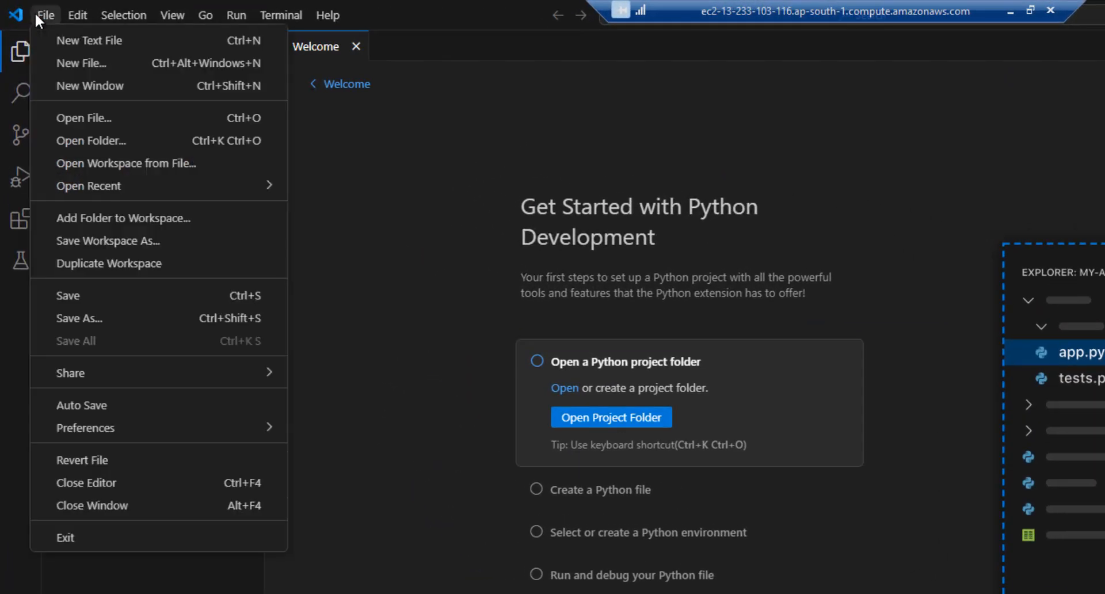
{"action": "left_click", "coordinate": [103, 148]}
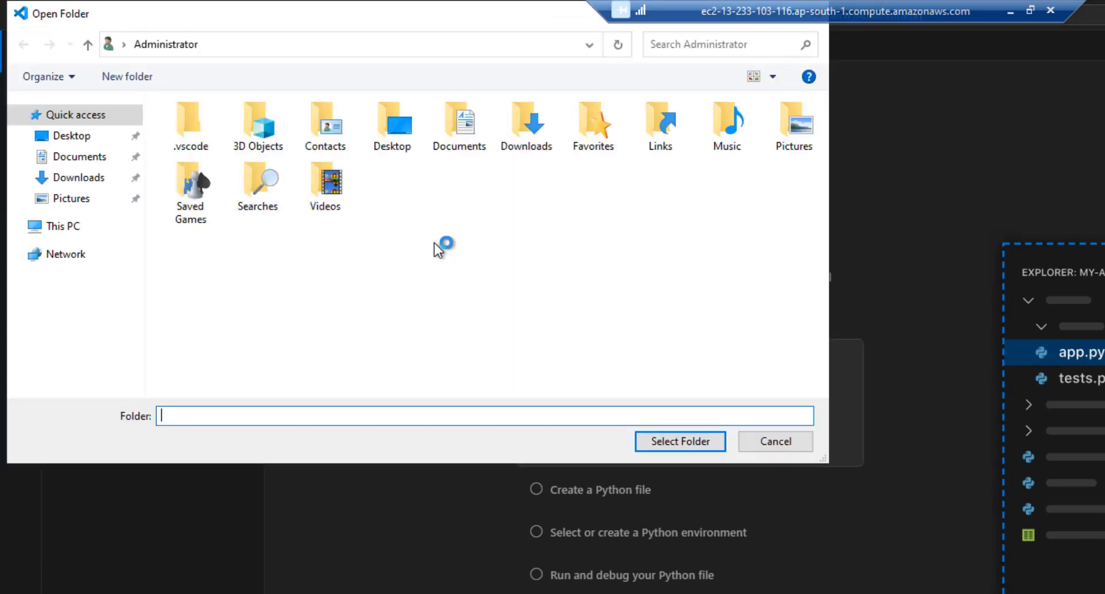
{"action": "left_click", "coordinate": [79, 167]}
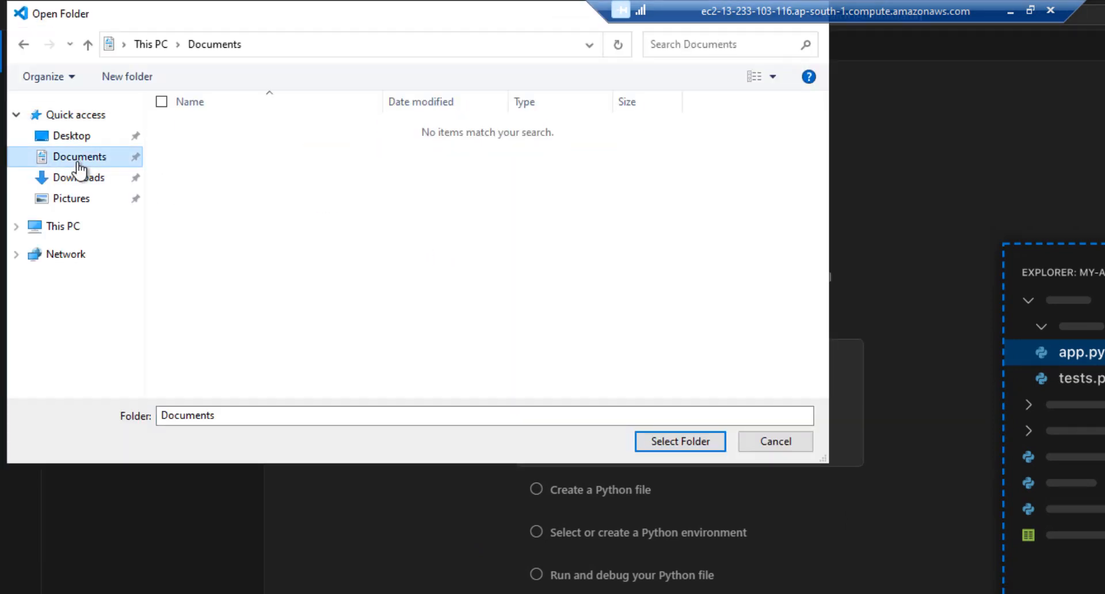
Create a new folder named MyBridge in Documents and open it as the workspace
{"action": "right_click", "coordinate": [282, 211]}
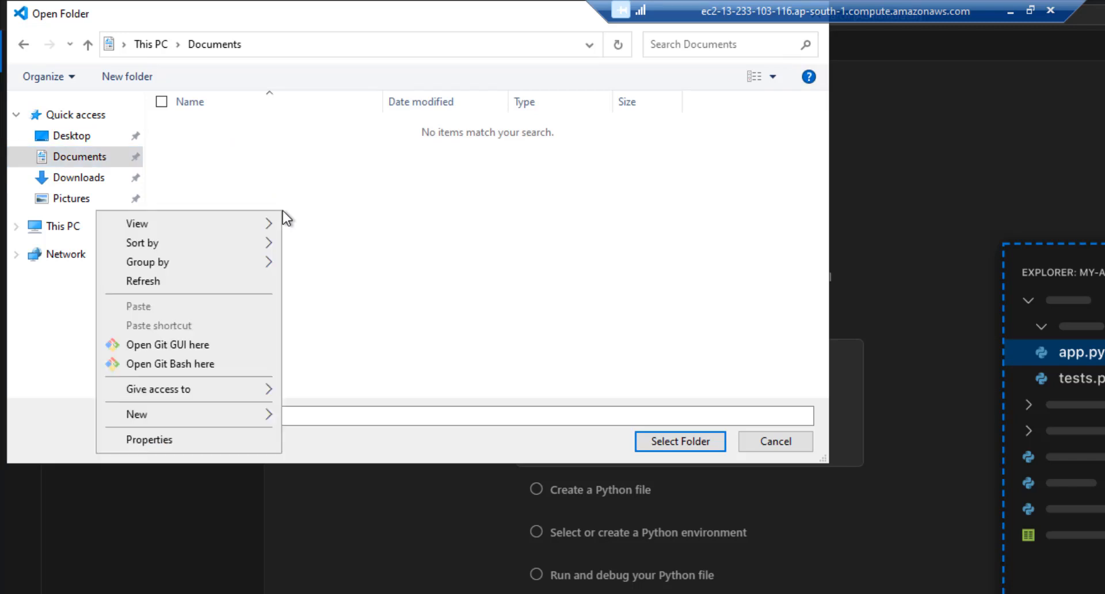
{"action": "mouse_move", "coordinate": [225, 415]}
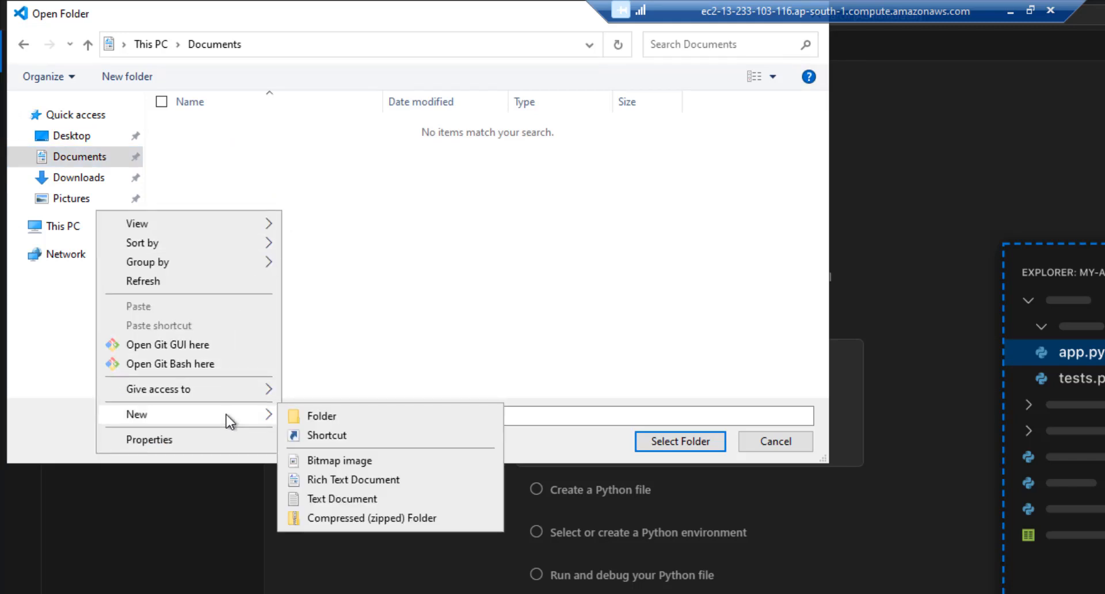
{"action": "left_click", "coordinate": [323, 417]}
{"action": "type", "text": "MyB"}
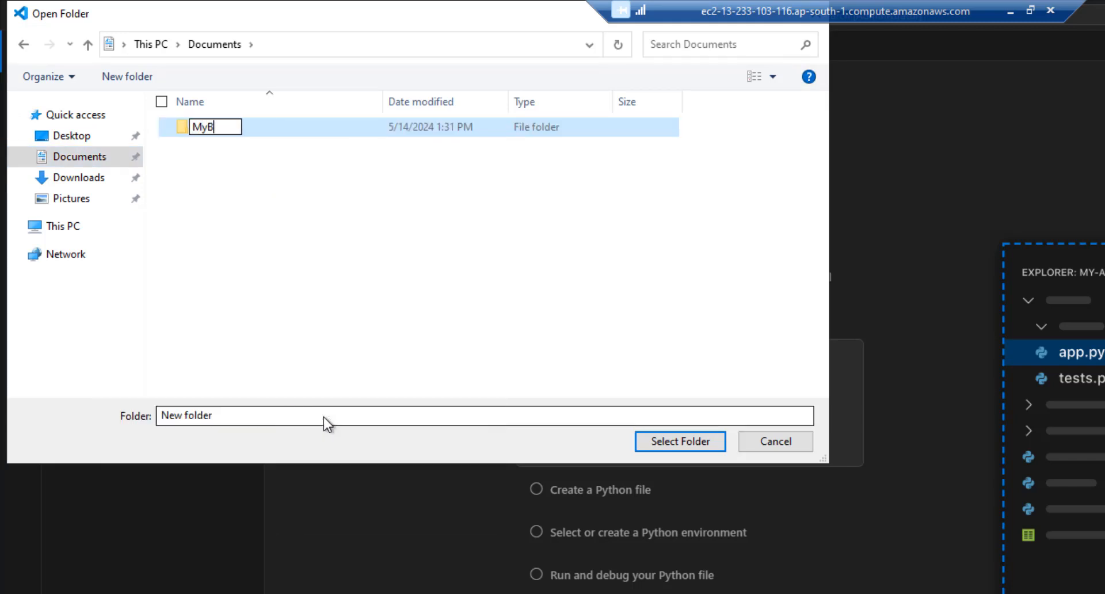
{"action": "type", "text": "ridge"}
{"action": "key", "text": "Return"}
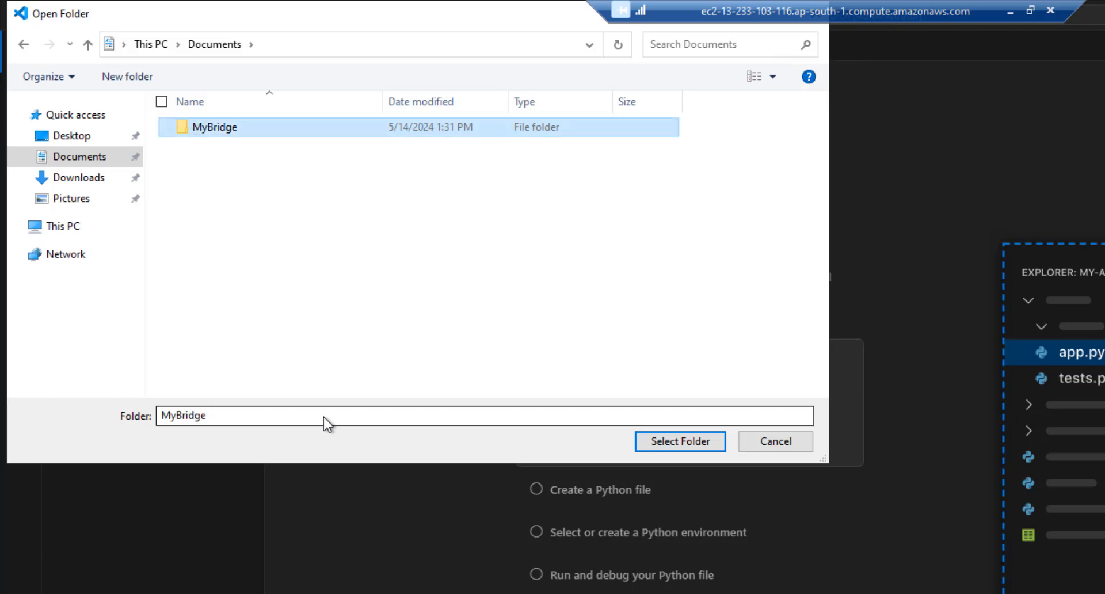
{"action": "left_click", "coordinate": [680, 441]}
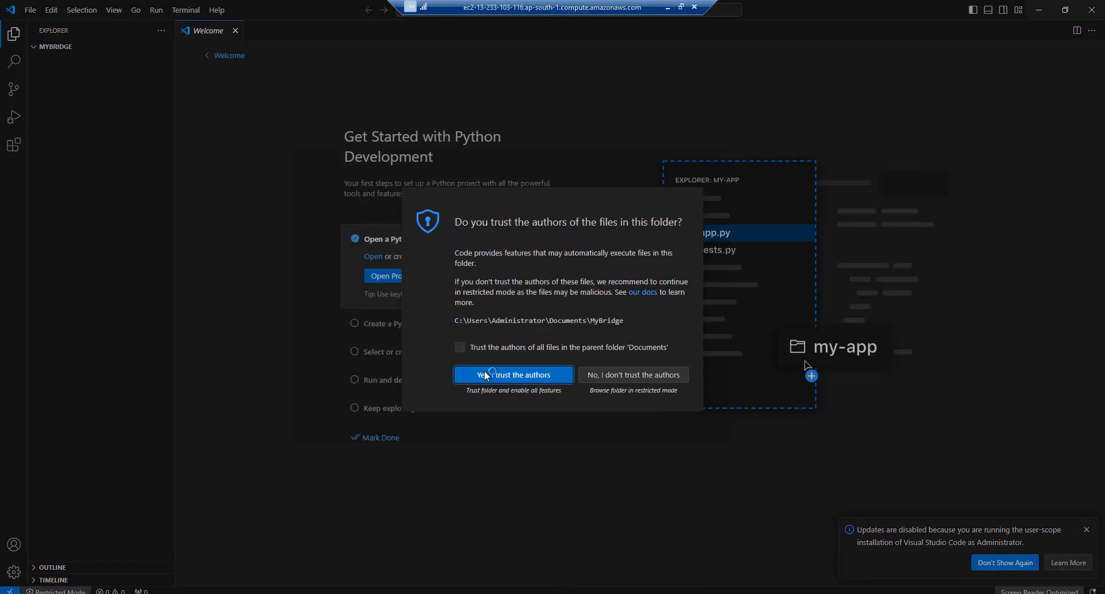
{"action": "left_click", "coordinate": [457, 373]}
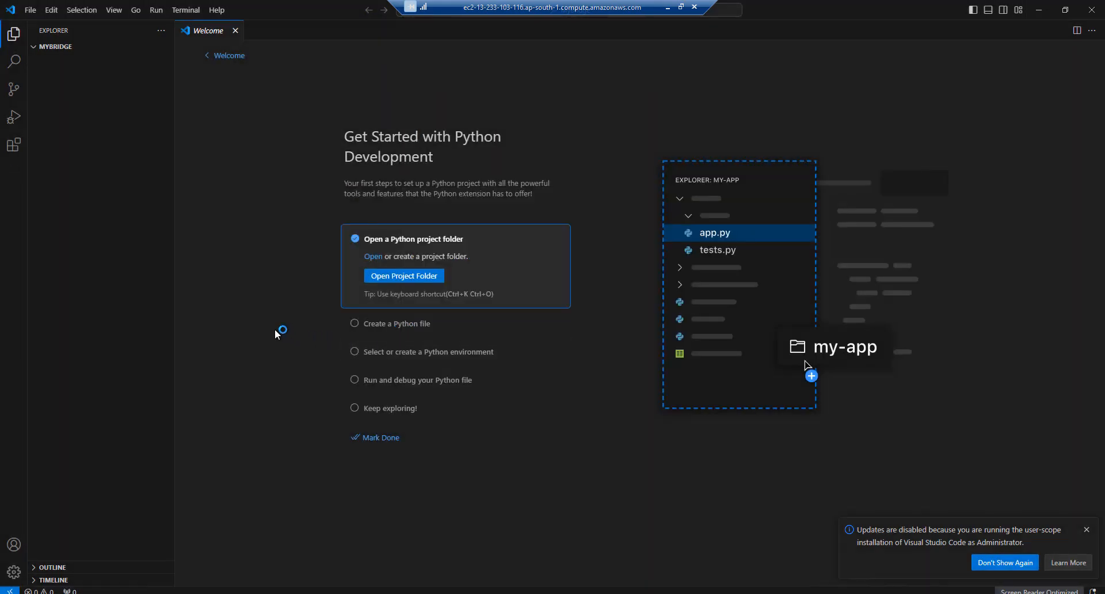
{"action": "left_click", "coordinate": [184, 11]}
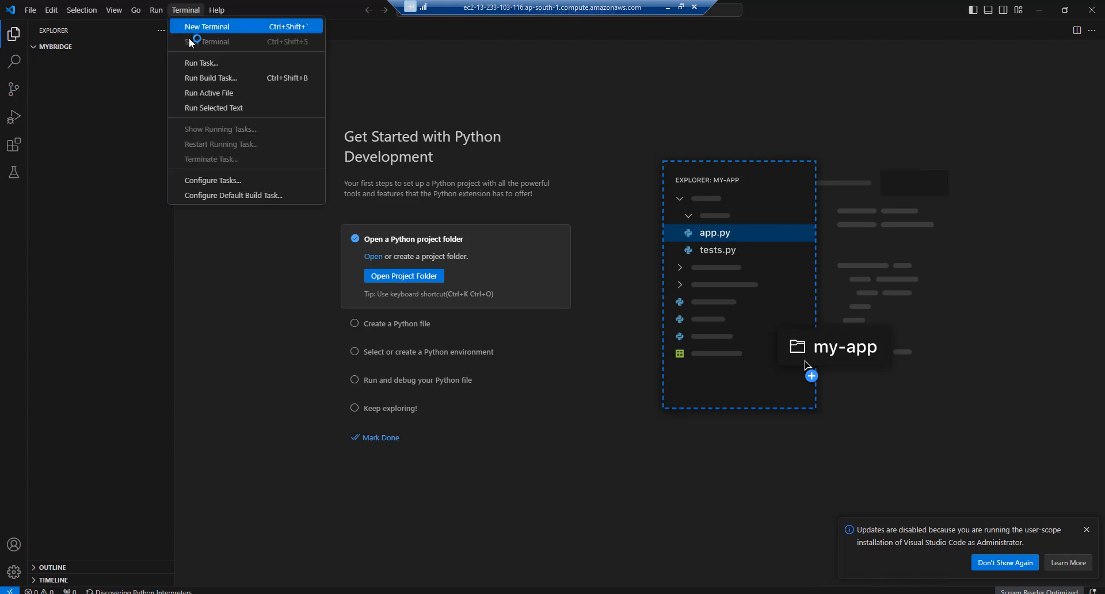
{"action": "left_click", "coordinate": [191, 27]}
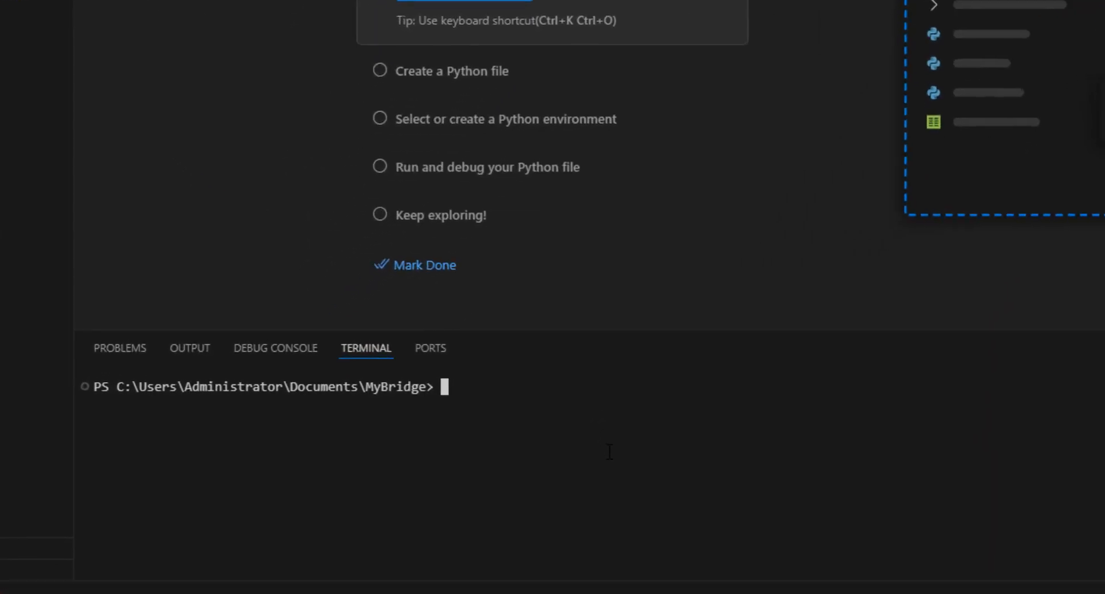
{"action": "type", "text": "git clone https://github.com/marketcalls/openalgo"}
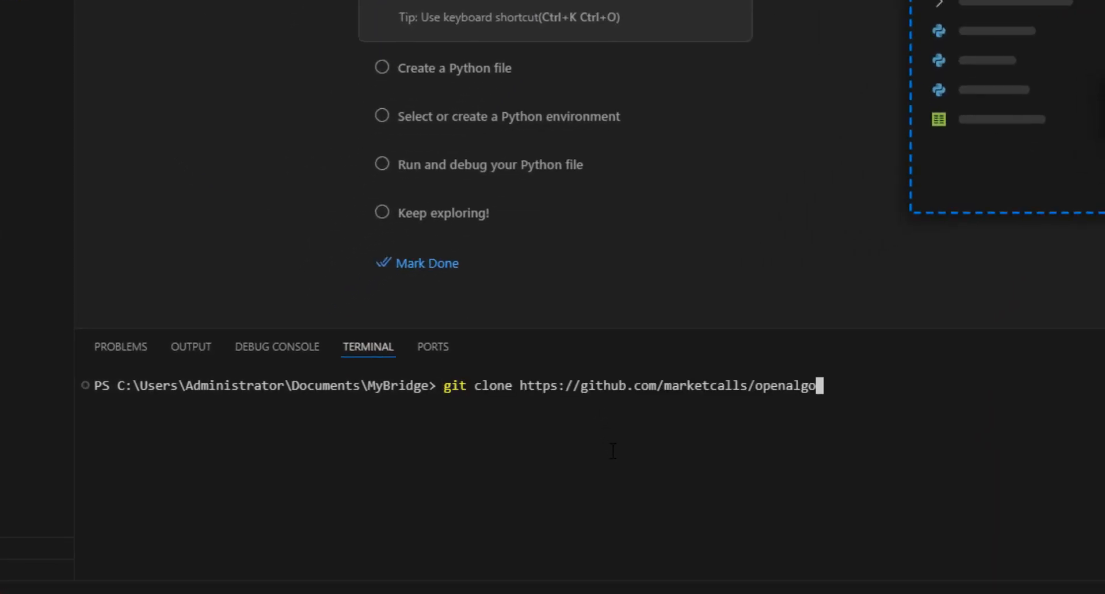
{"action": "key", "text": "Return"}
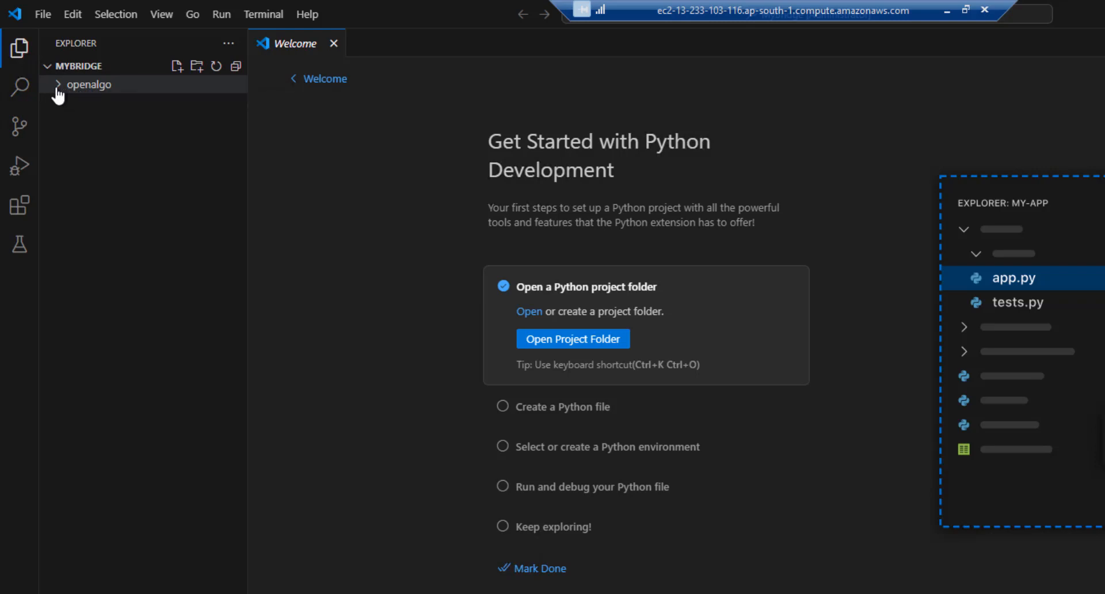
Expand the openalgo folder and rename .sample.env to .env
{"action": "left_click", "coordinate": [58, 86]}
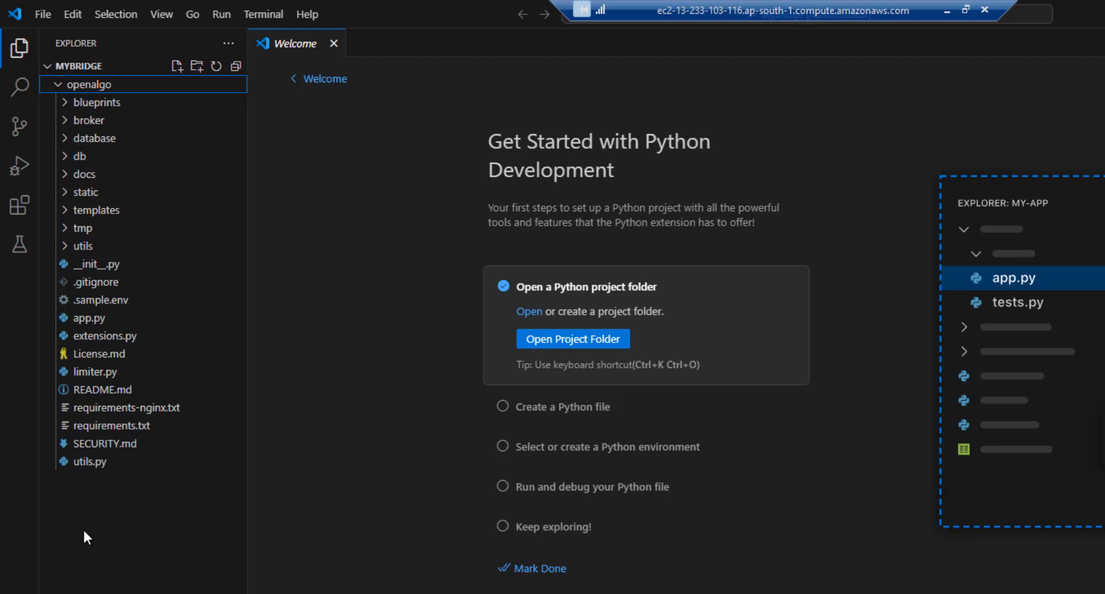
{"action": "right_click", "coordinate": [84, 305]}
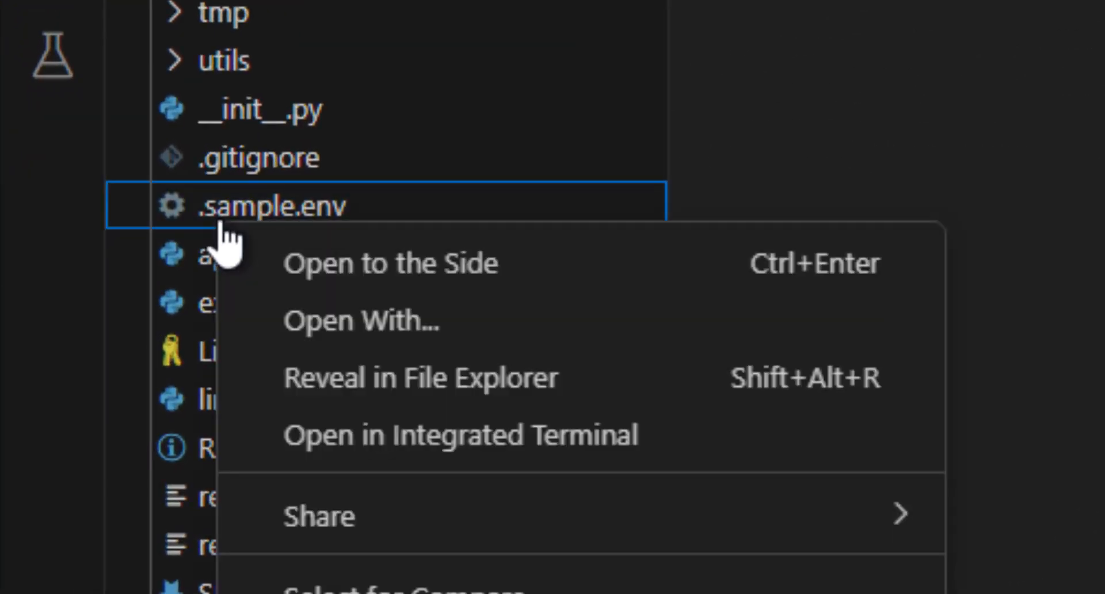
{"action": "left_click", "coordinate": [154, 519]}
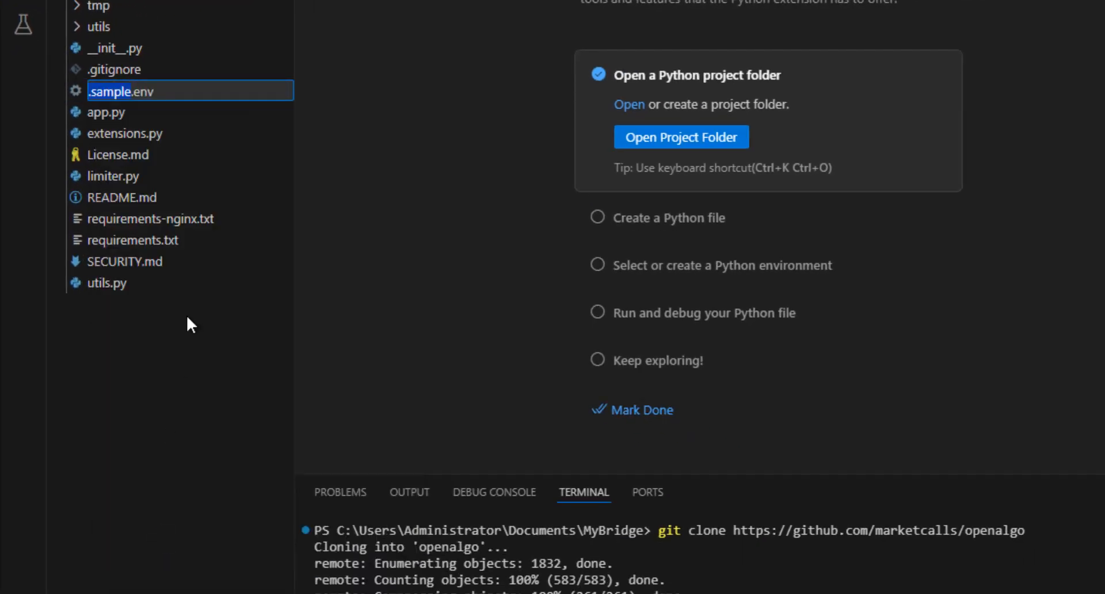
{"action": "key", "text": "BackSpace"}
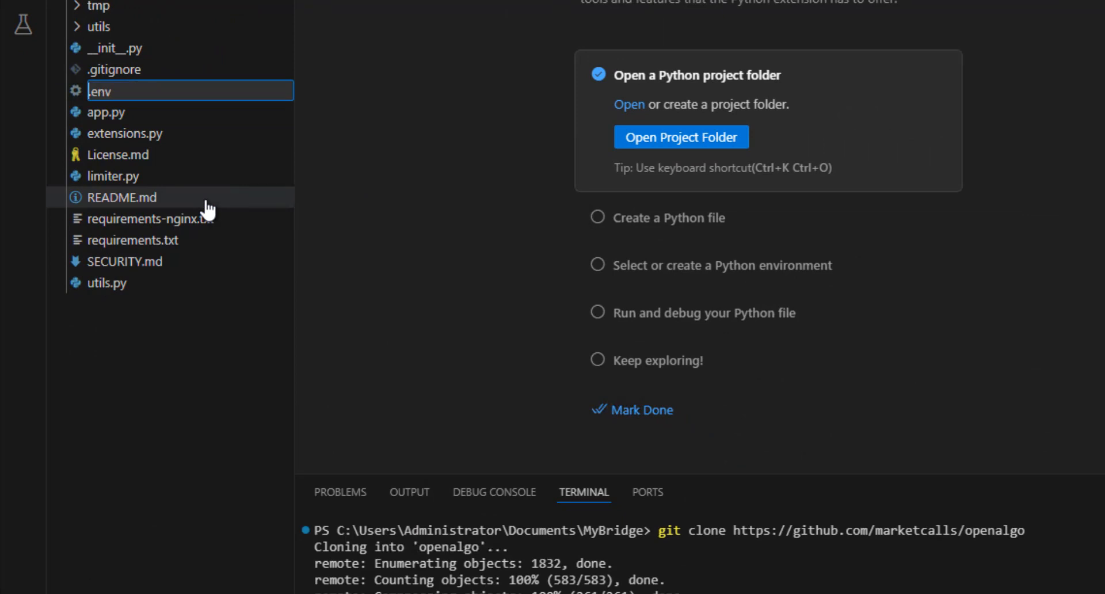
{"action": "key", "text": "Return"}
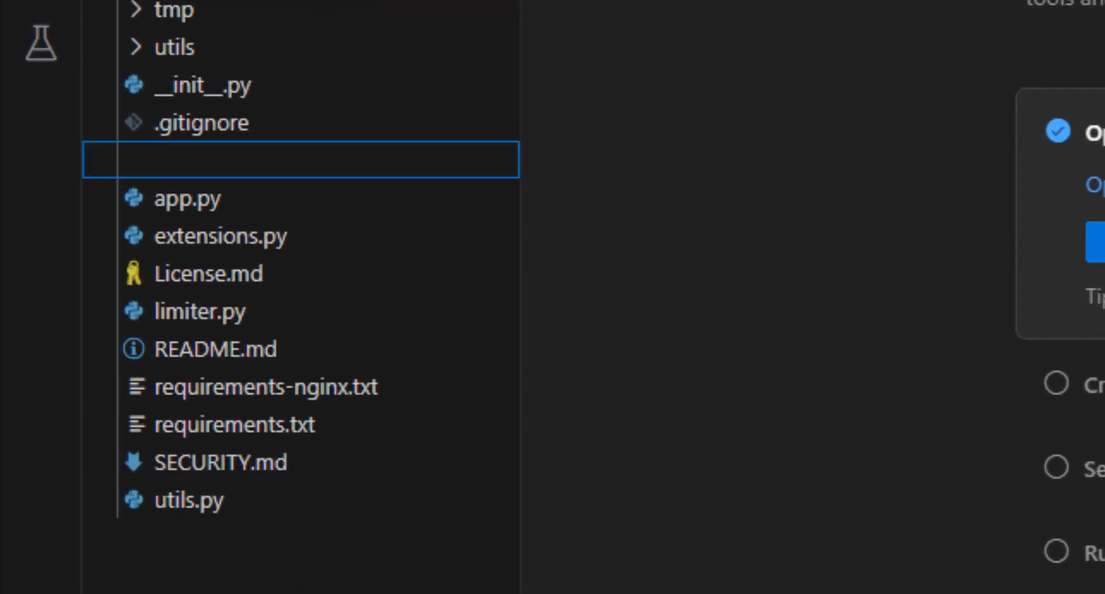
Open .env and look over its configuration lines 2 to 11
{"action": "left_click", "coordinate": [173, 123]}
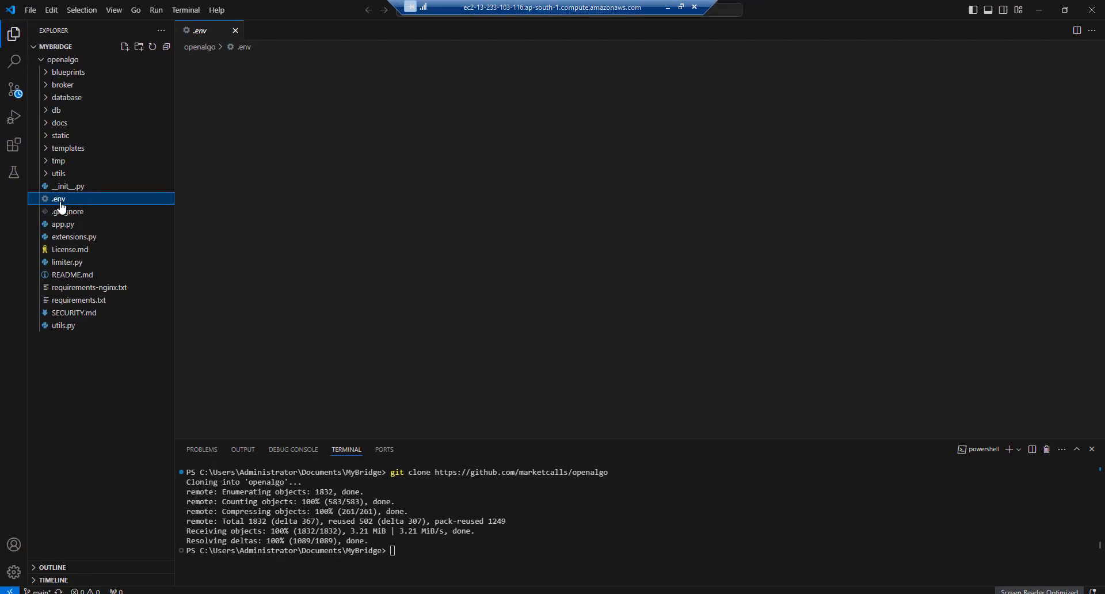
{"action": "left_click_drag", "start_coordinate": [544, 229], "coordinate": [278, 82]}
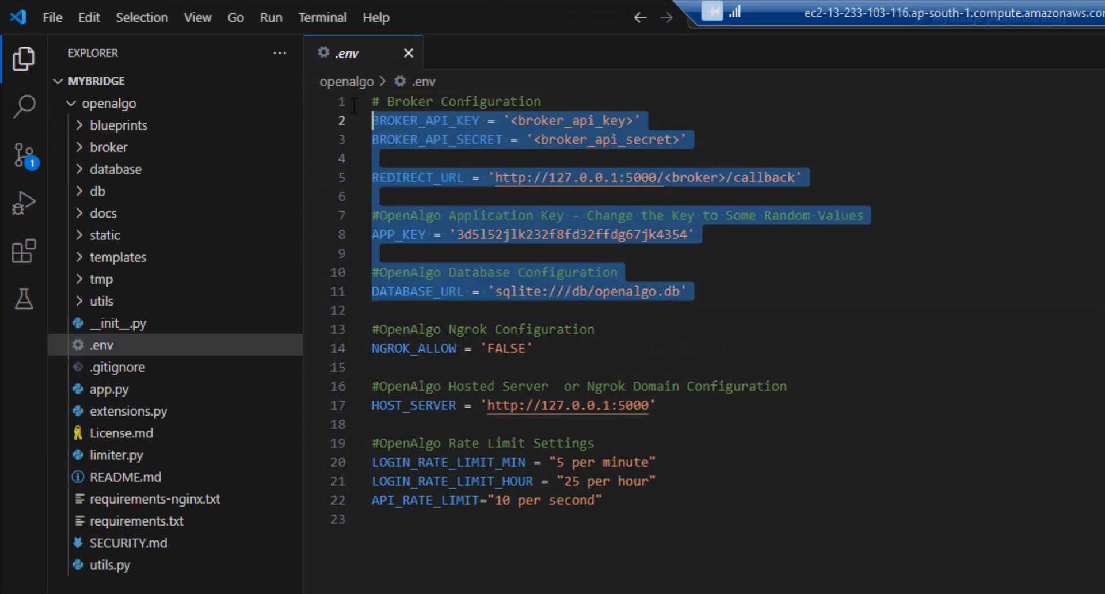
{"action": "left_click", "coordinate": [775, 246]}
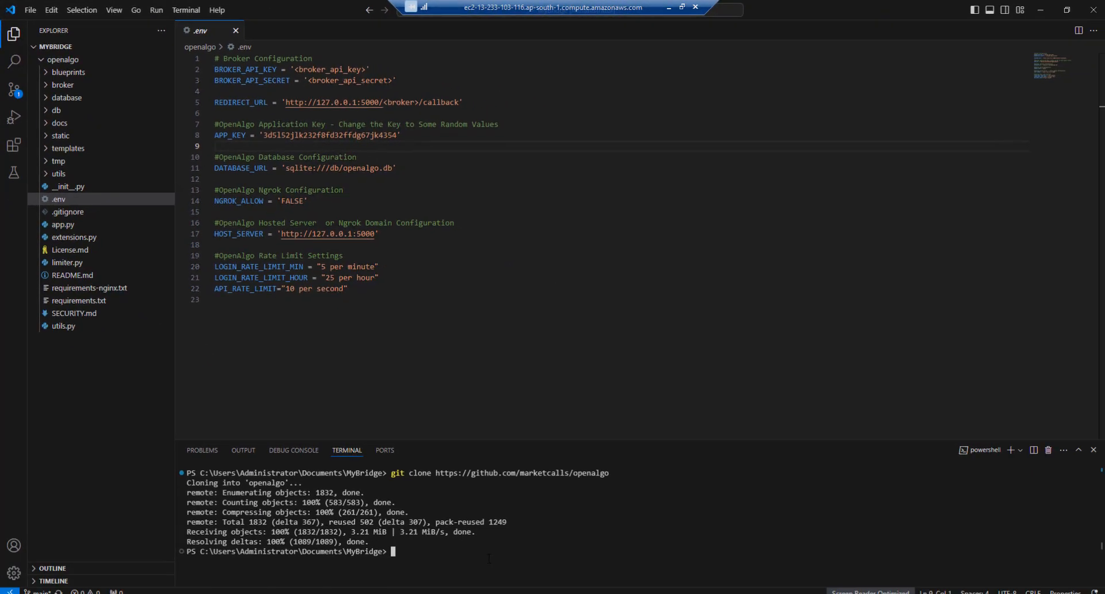
Run cd openalgo, check requirements.txt, then run pip install -r requirements.txt
{"action": "type", "text": "cd"}
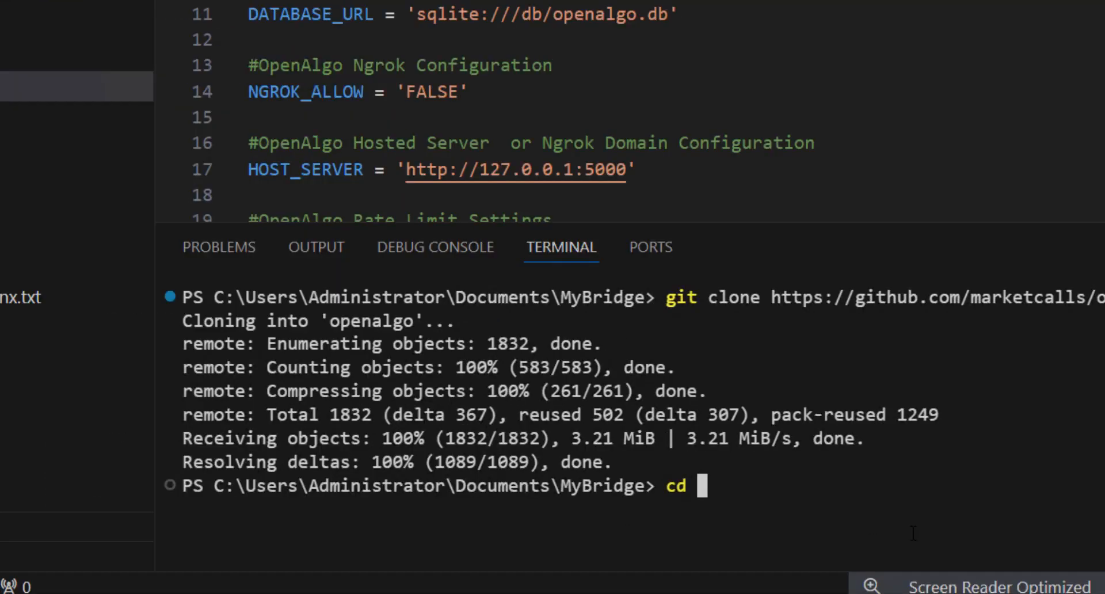
{"action": "type", "text": " open"}
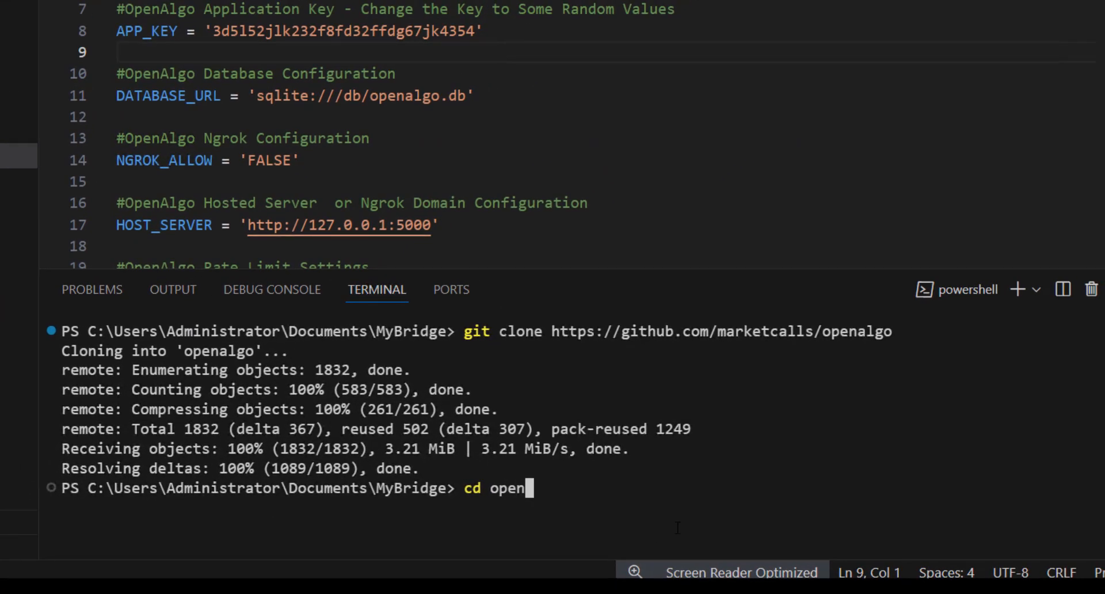
{"action": "type", "text": "algo"}
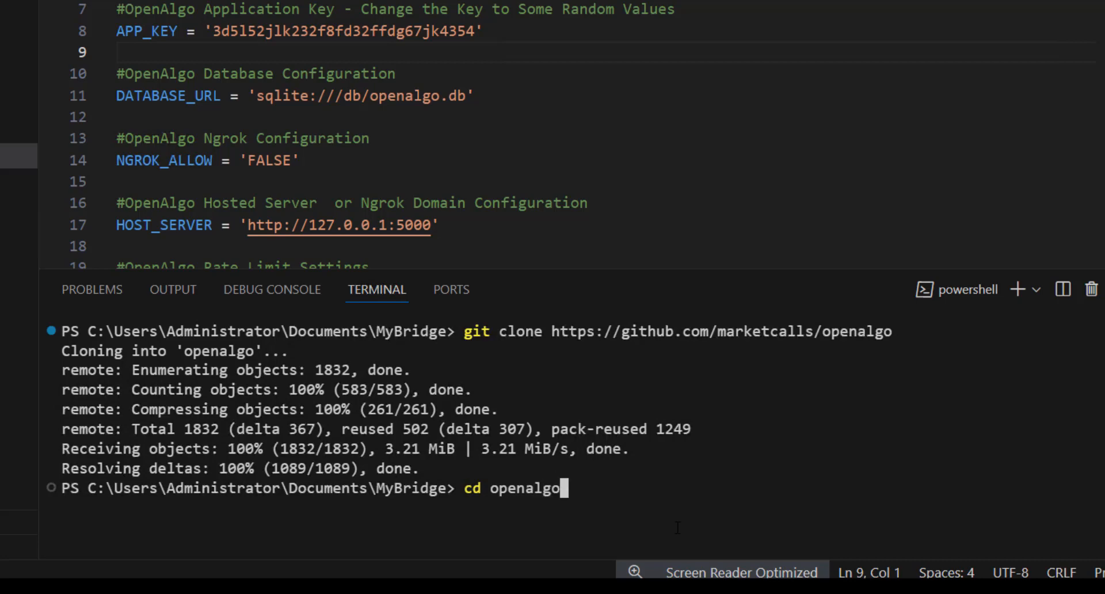
{"action": "key", "text": "Return"}
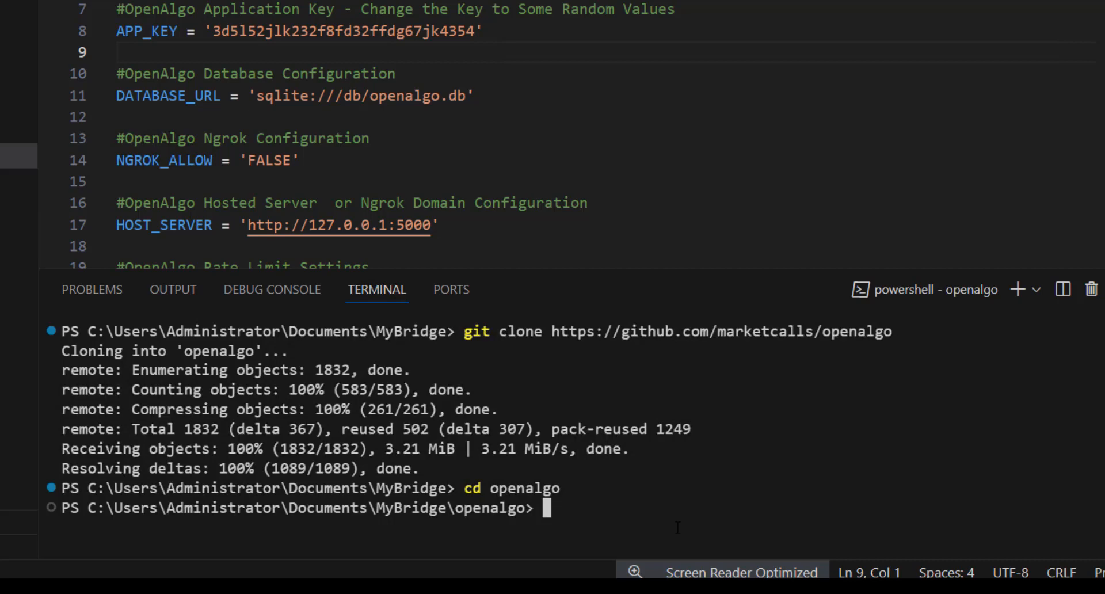
{"action": "type", "text": "pip insta"}
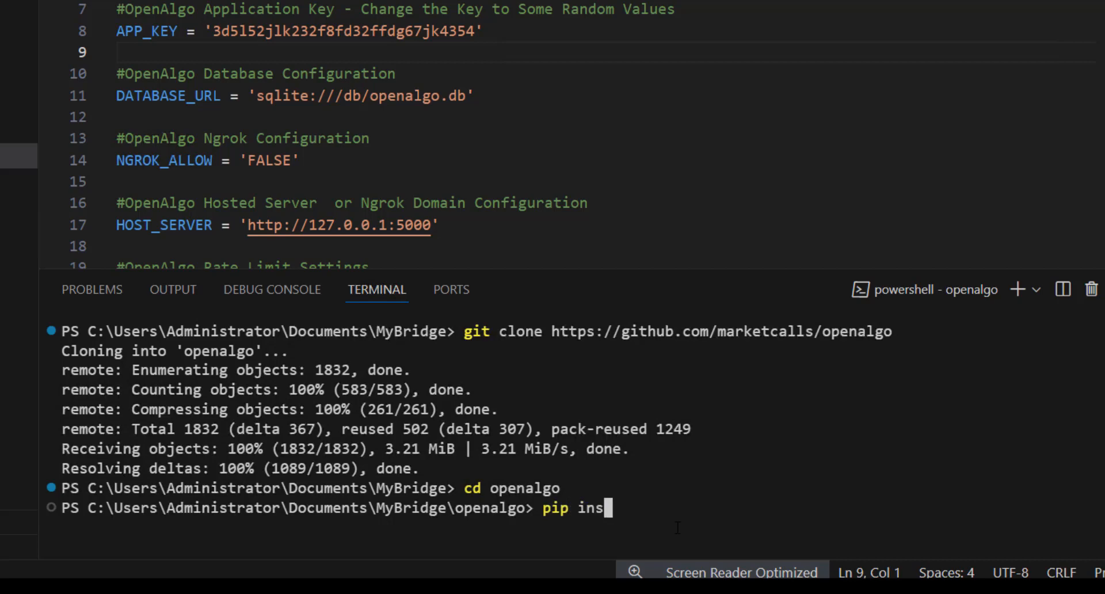
{"action": "type", "text": "ll -r req"}
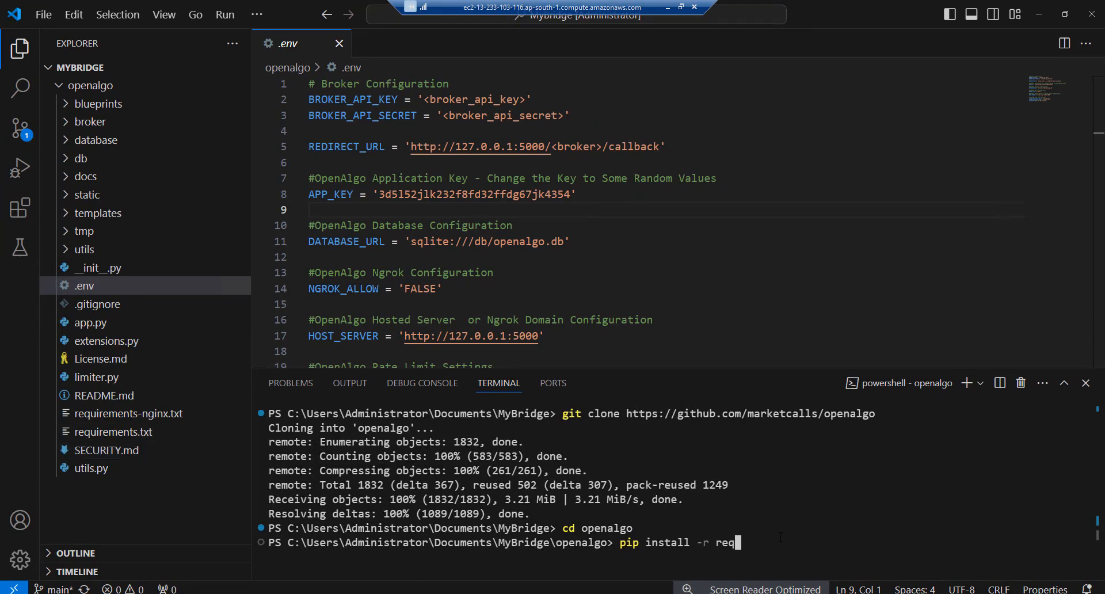
{"action": "left_click", "coordinate": [106, 432]}
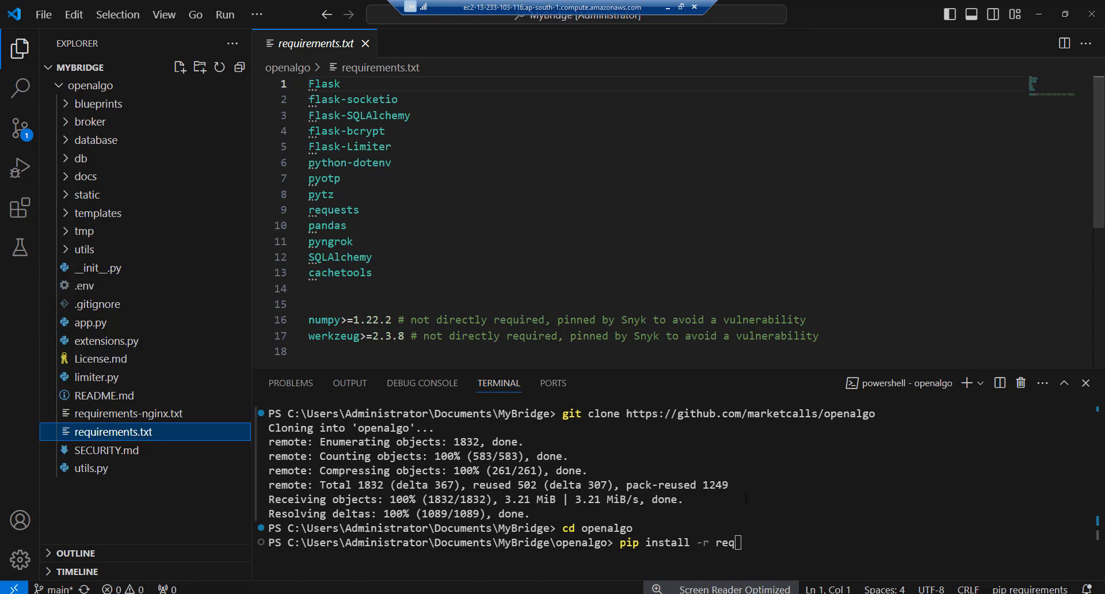
{"action": "left_click", "coordinate": [773, 524]}
{"action": "type", "text": "pip install -r requiremen"}
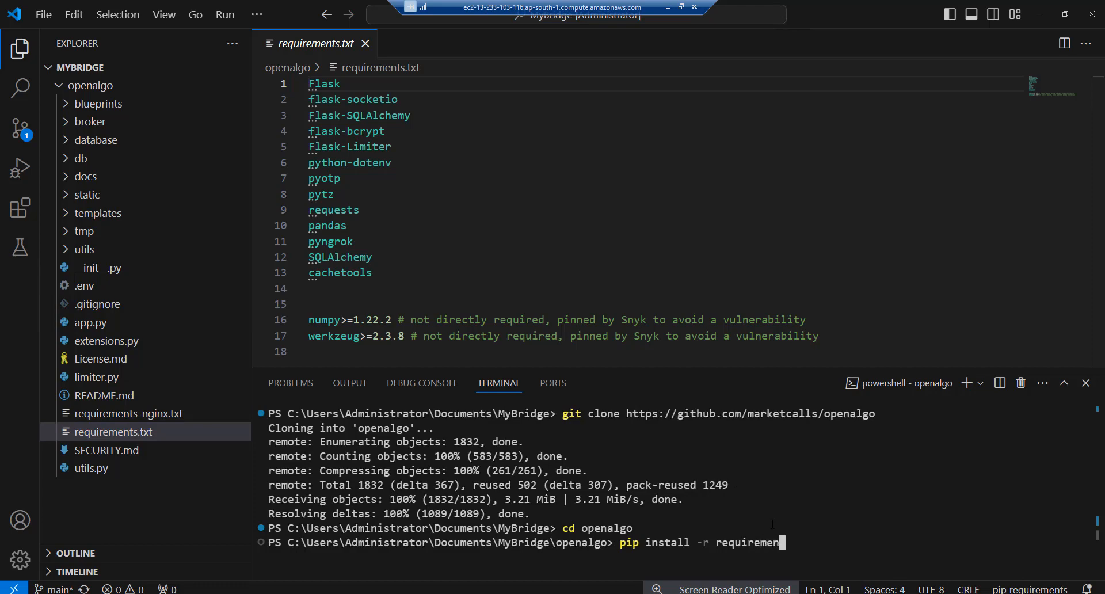
{"action": "type", "text": "ts.txt"}
{"action": "key", "text": "Return"}
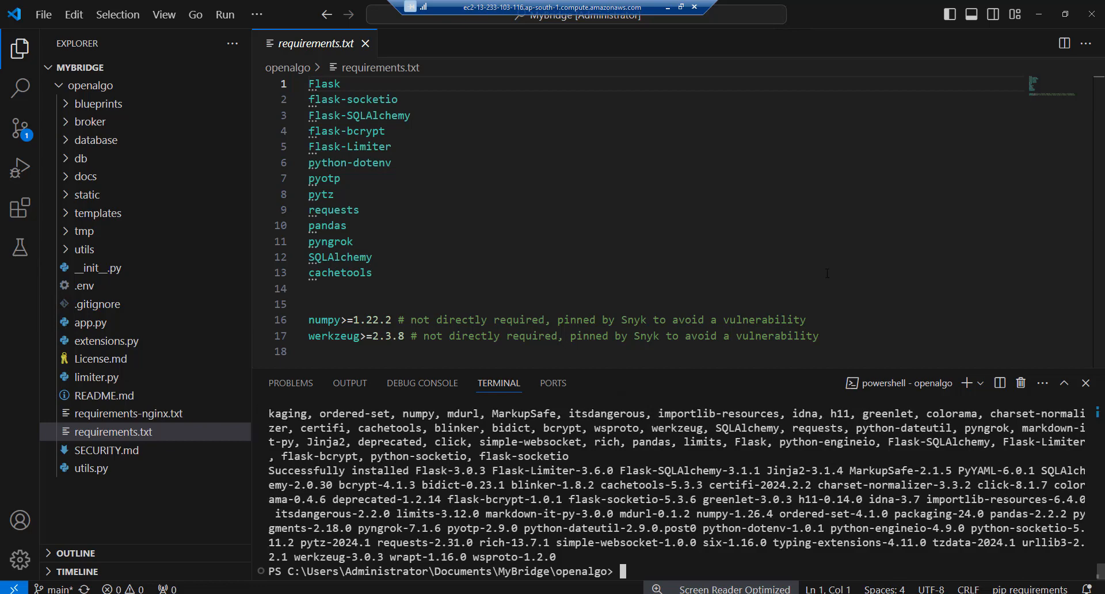
Reopen .env and replace the <broker> placeholder in REDIRECT_URL with angel
{"action": "left_click", "coordinate": [84, 287]}
{"action": "left_click", "coordinate": [84, 288]}
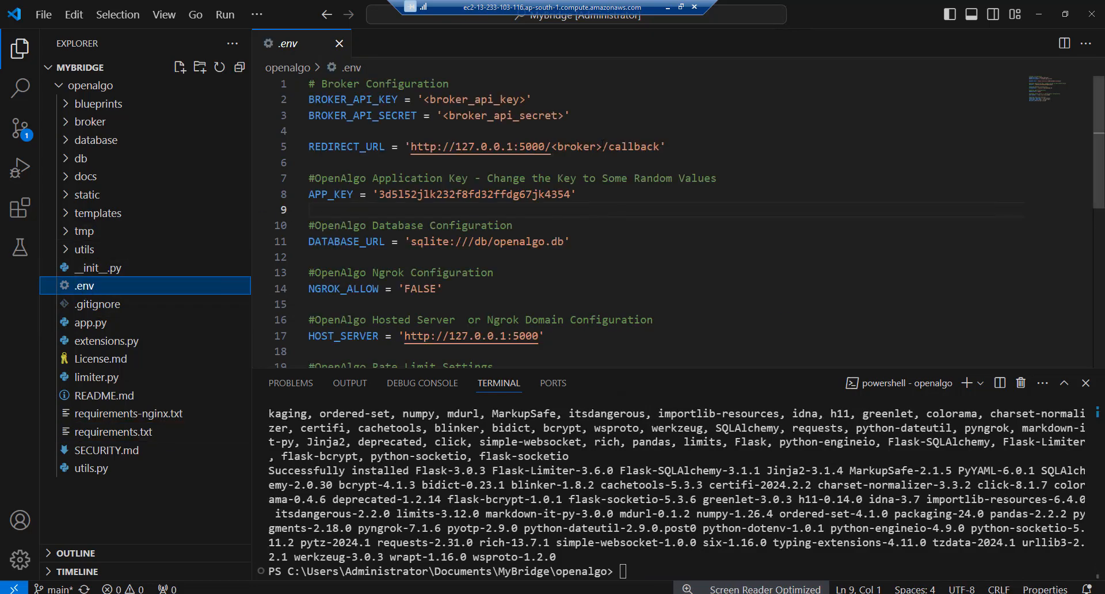
{"action": "left_click", "coordinate": [601, 147]}
{"action": "key", "text": "BackSpace"}
{"action": "key", "text": "BackSpace"}
{"action": "key", "text": "BackSpace"}
{"action": "key", "text": "BackSpace"}
{"action": "key", "text": "BackSpace"}
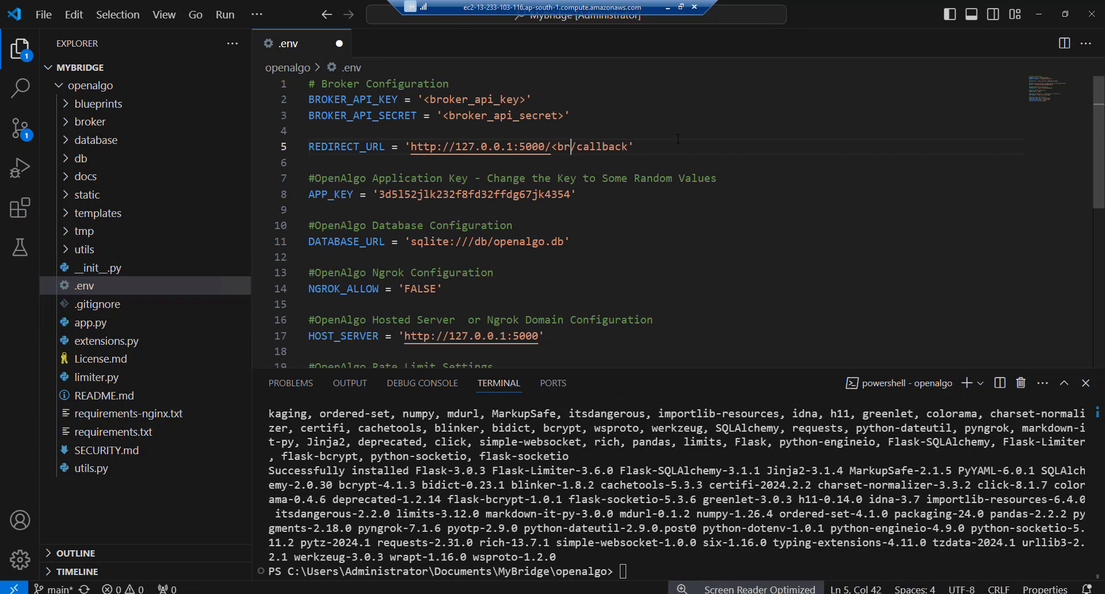
{"action": "key", "text": "BackSpace"}
{"action": "key", "text": "BackSpace"}
{"action": "key", "text": "BackSpace"}
{"action": "type", "text": "angel"}
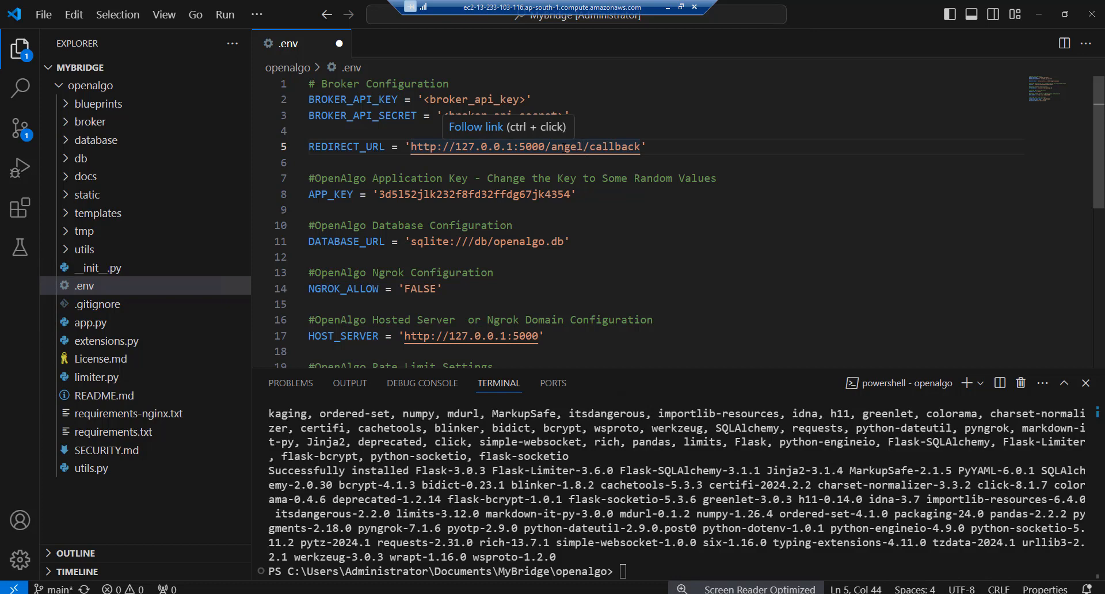
Bring the OpenAlgo Setup documentation in Chrome back to the front
{"action": "left_click", "coordinate": [533, 100]}
{"action": "left_click", "coordinate": [467, 115]}
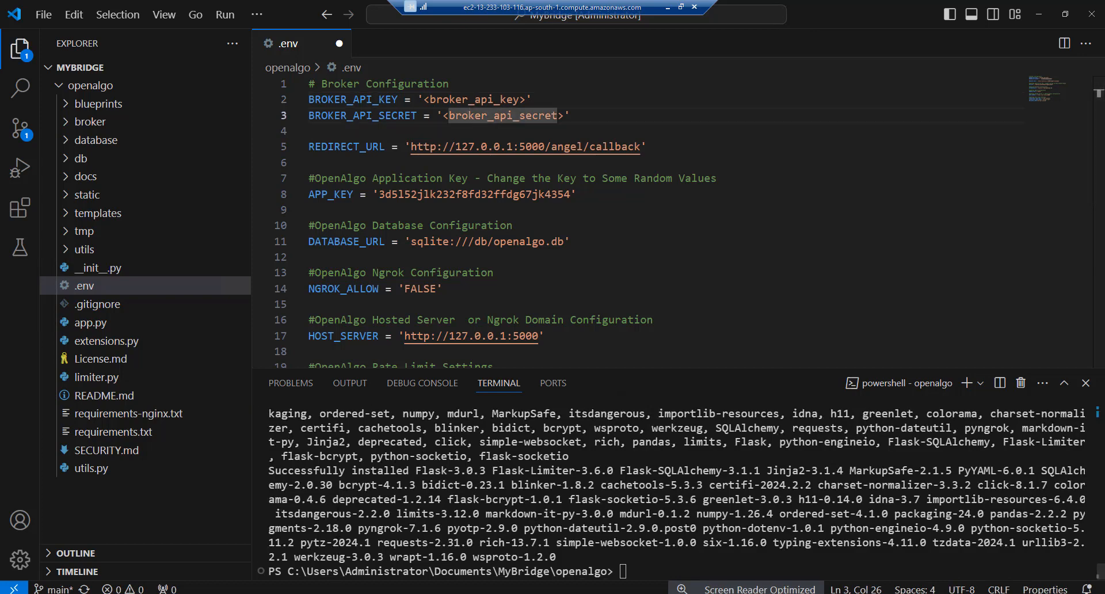
{"action": "mouse_move", "coordinate": [325, 593]}
{"action": "left_click", "coordinate": [324, 555]}
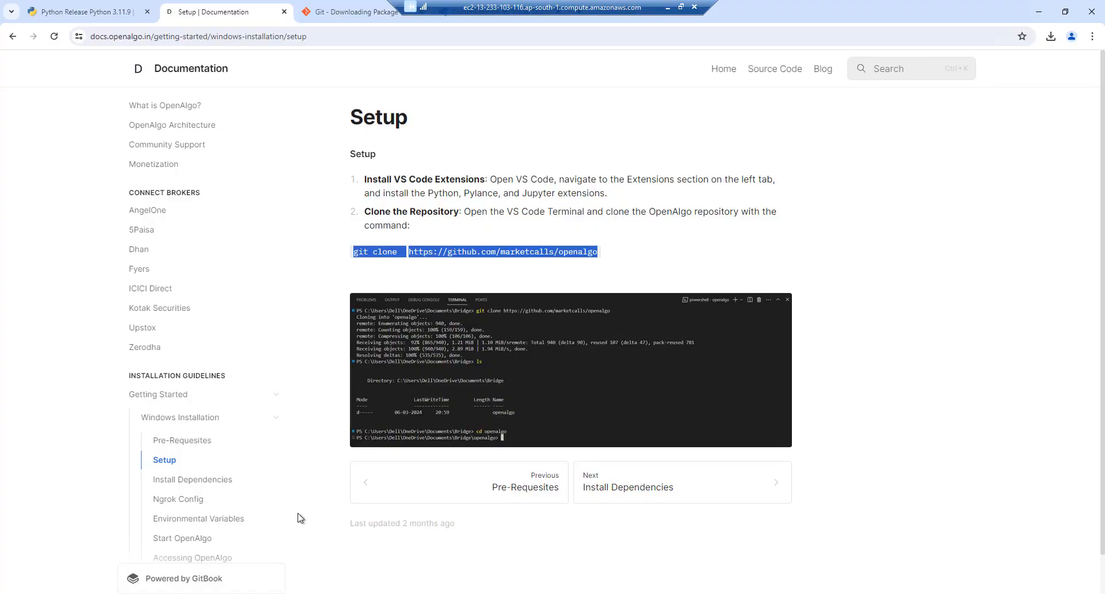
Open the AngelOne broker docs page and read its API key registration and TOTP steps
{"action": "left_click", "coordinate": [141, 214]}
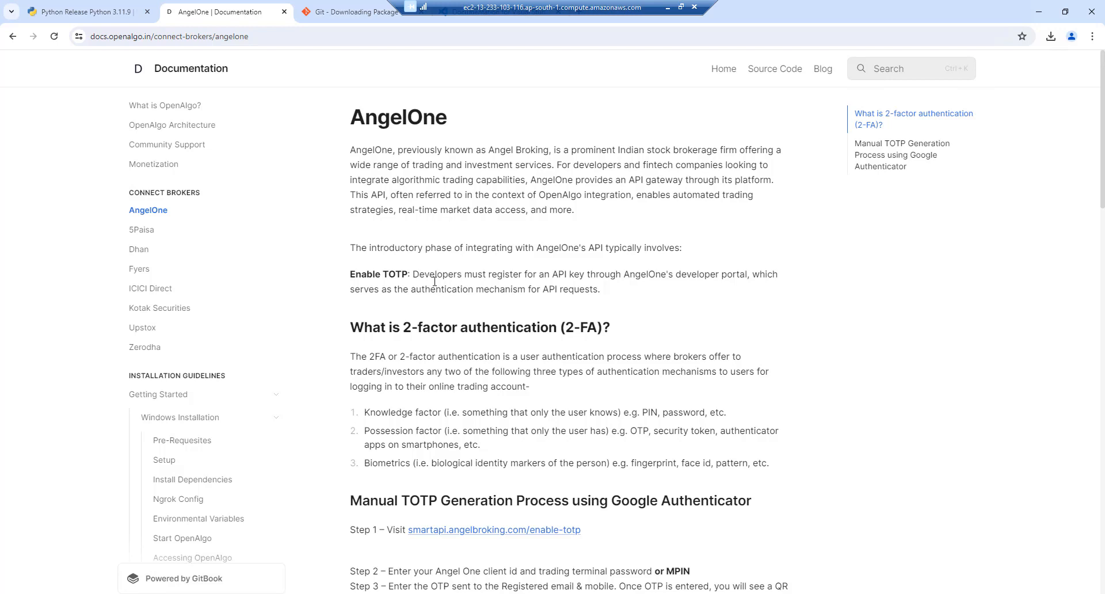
{"action": "left_click_drag", "start_coordinate": [361, 273], "coordinate": [753, 443]}
{"action": "left_click", "coordinate": [754, 449]}
{"action": "left_click_drag", "start_coordinate": [1102, 177], "coordinate": [1058, 268]}
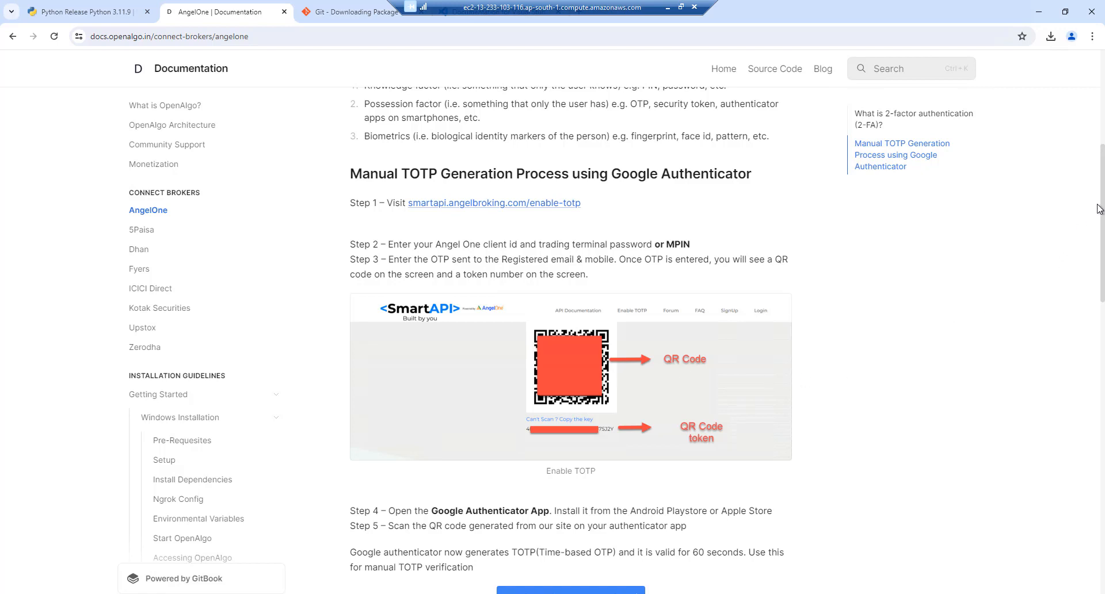
{"action": "left_click_drag", "start_coordinate": [1101, 201], "coordinate": [1082, 308]}
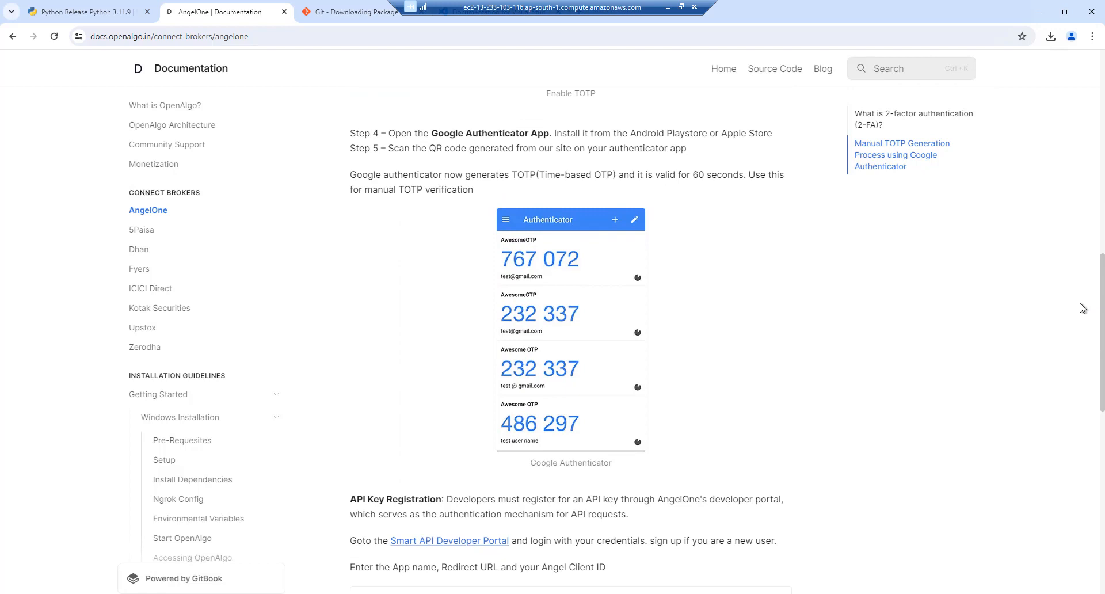
{"action": "left_click_drag", "start_coordinate": [1081, 308], "coordinate": [1064, 385]}
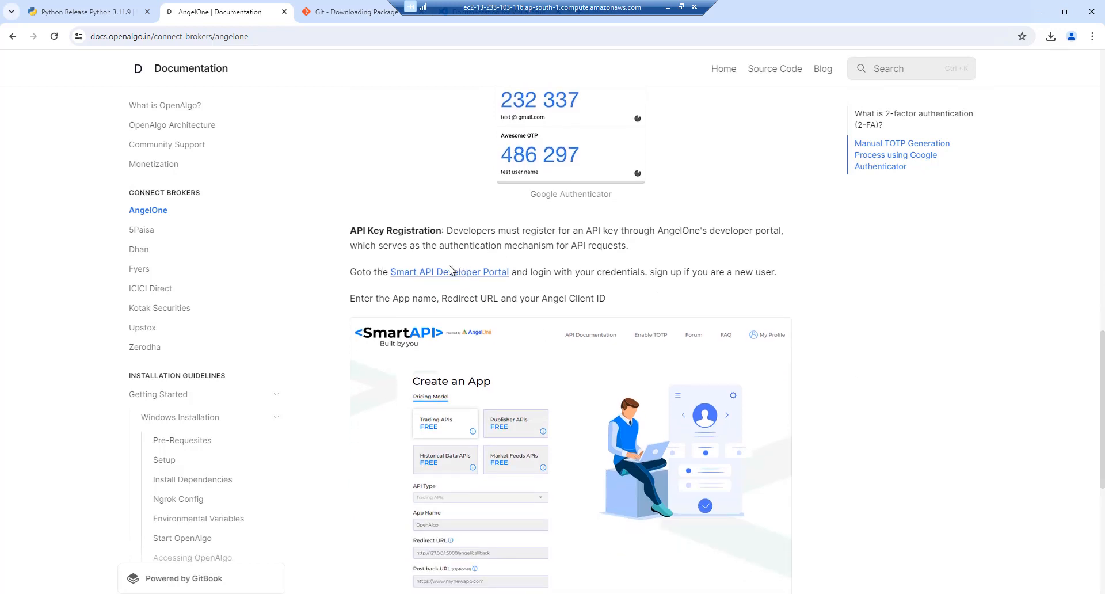
Open the Smart API Developer Portal link in a new tab and leave the remote desktop
{"action": "right_click", "coordinate": [426, 279]}
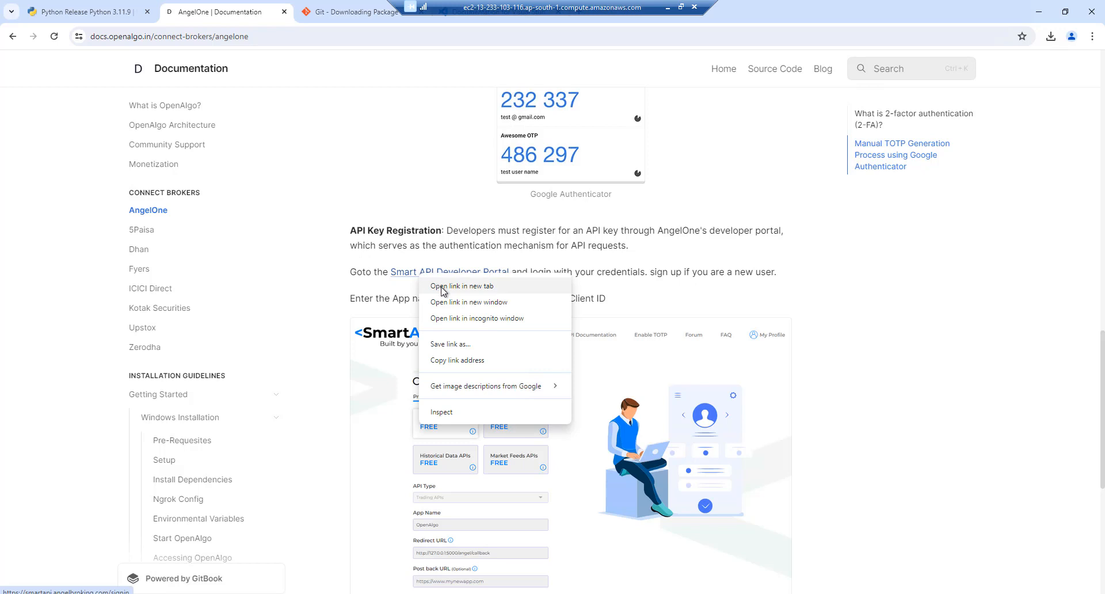
{"action": "left_click", "coordinate": [442, 287]}
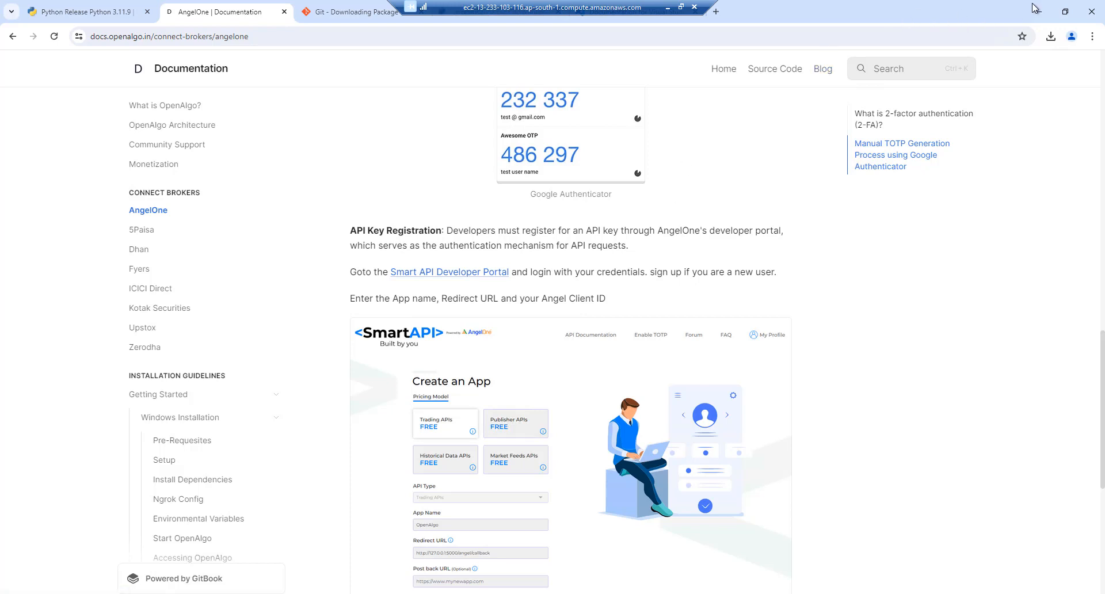
{"action": "left_click", "coordinate": [665, 6]}
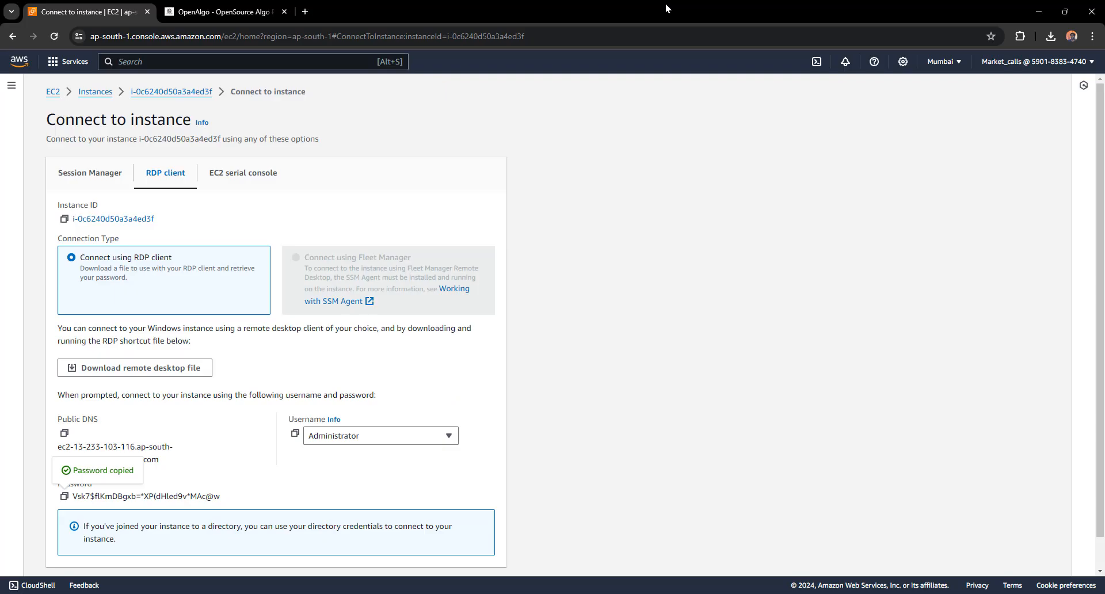
Go to the SmartAPI site, open My APIs, and start creating a new app
{"action": "left_click", "coordinate": [305, 12]}
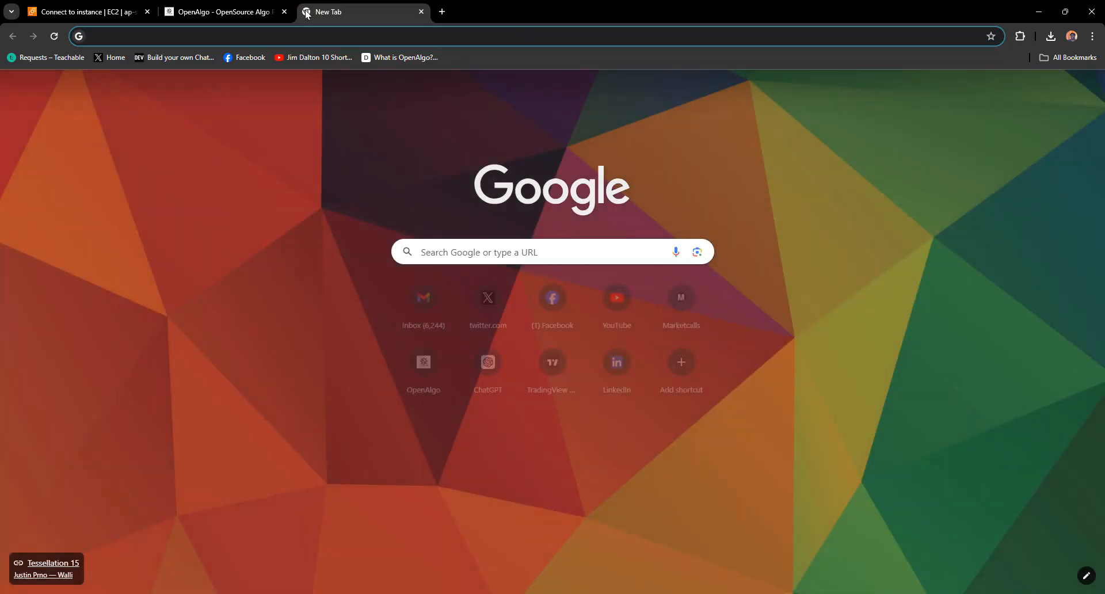
{"action": "type", "text": "smartapi.angelbroking.com/docs"}
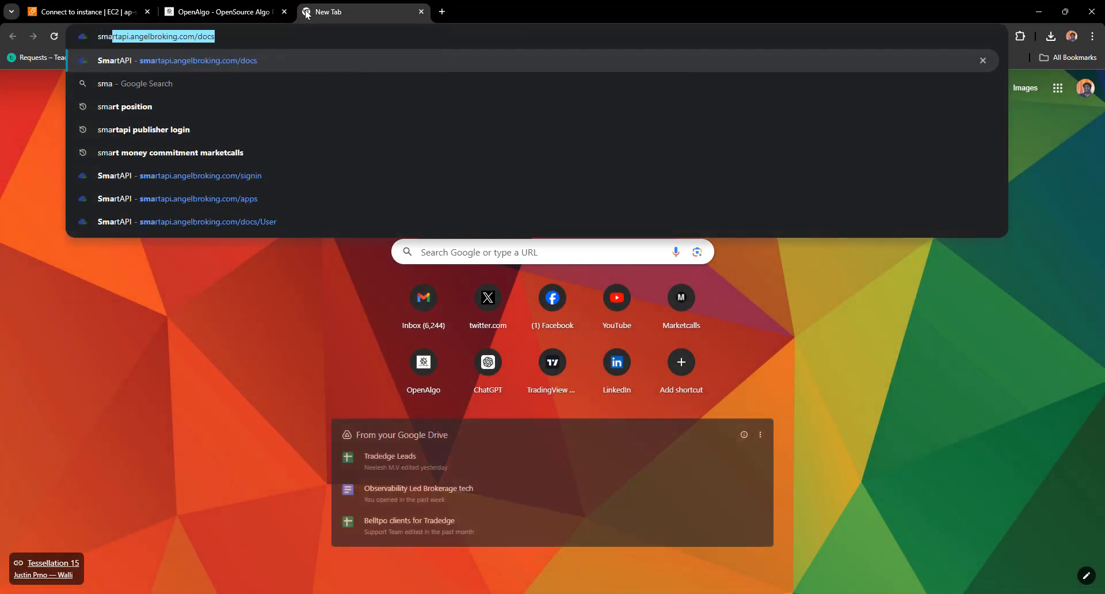
{"action": "key", "text": "Return"}
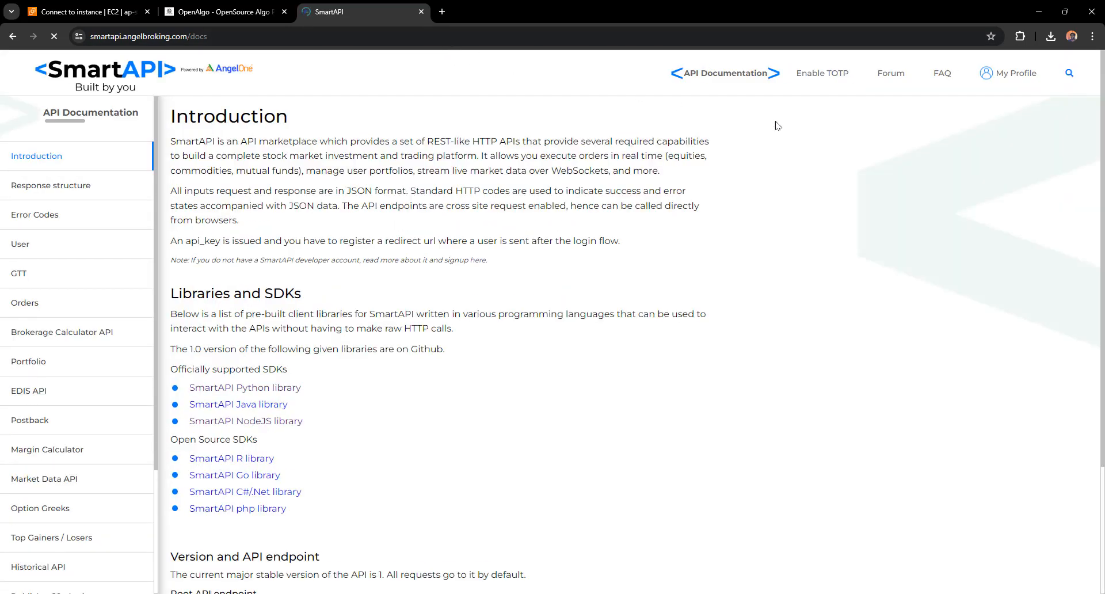
{"action": "mouse_move", "coordinate": [1011, 76]}
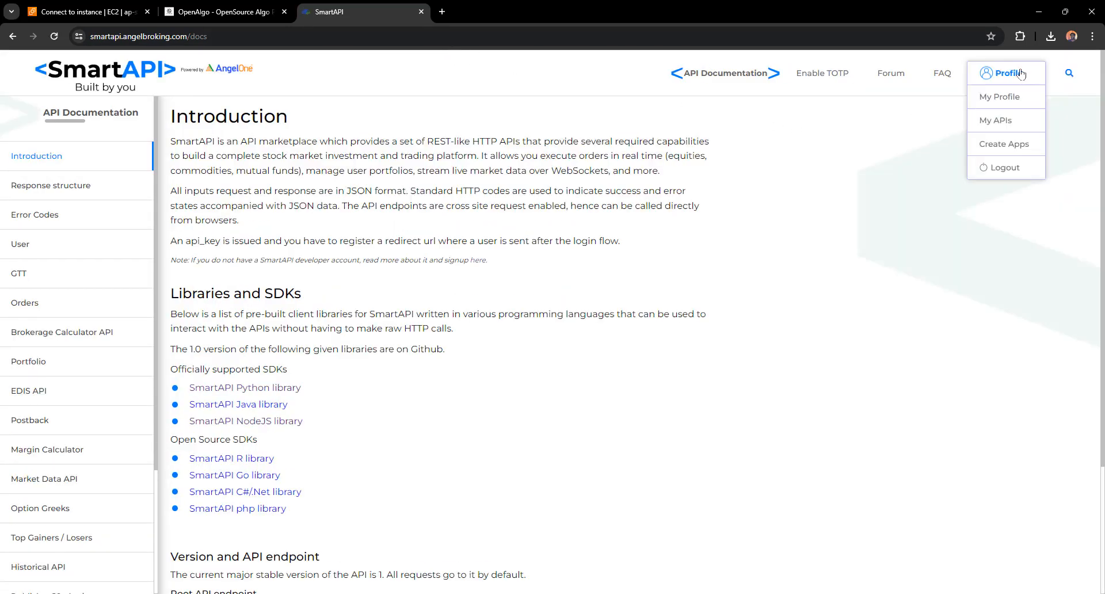
{"action": "left_click", "coordinate": [992, 121]}
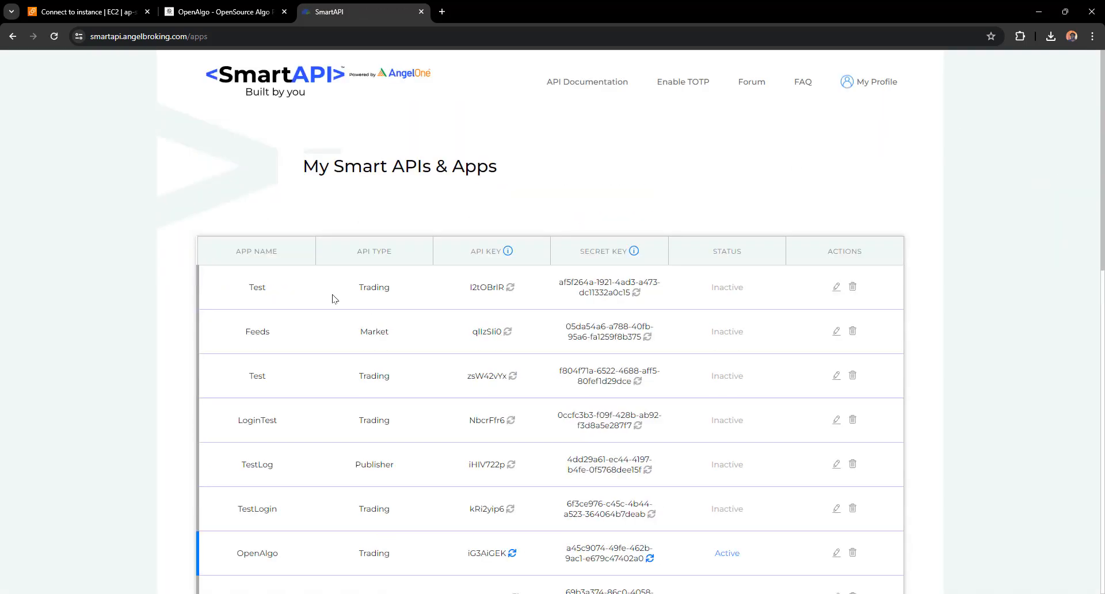
{"action": "left_click_drag", "start_coordinate": [1101, 243], "coordinate": [1097, 533]}
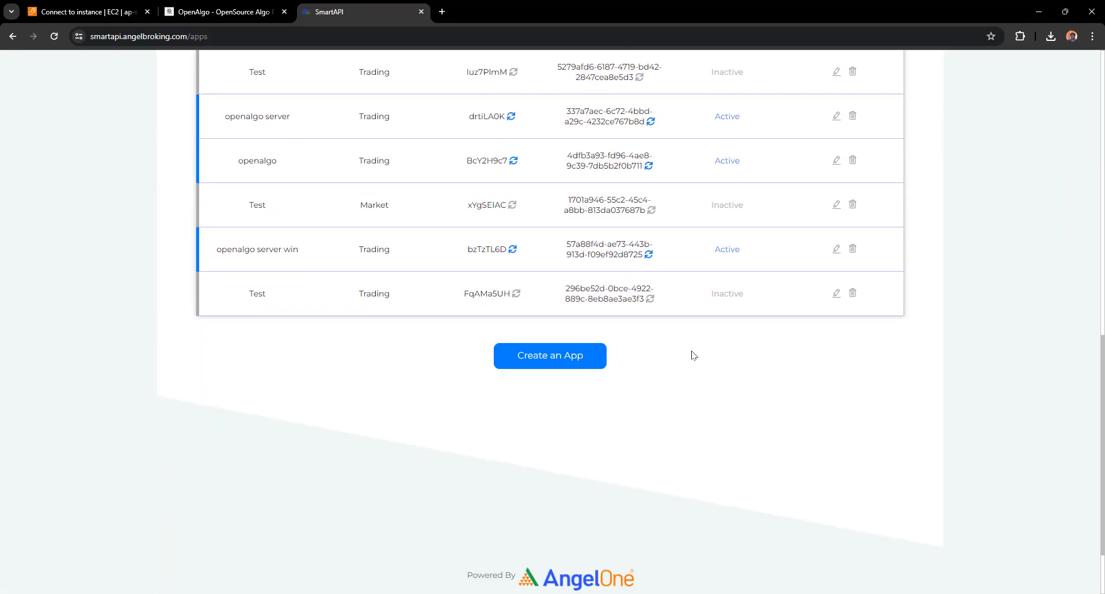
{"action": "left_click", "coordinate": [539, 357]}
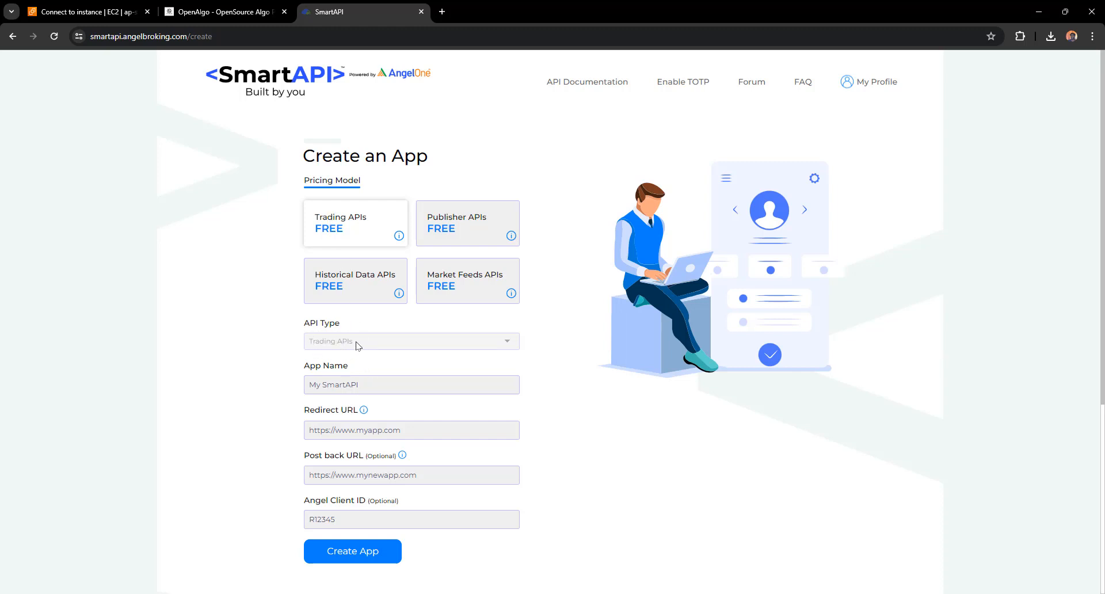
Enter app name OpenAlgo Win Server and pick the saved Angel client ID
{"action": "left_click", "coordinate": [356, 385]}
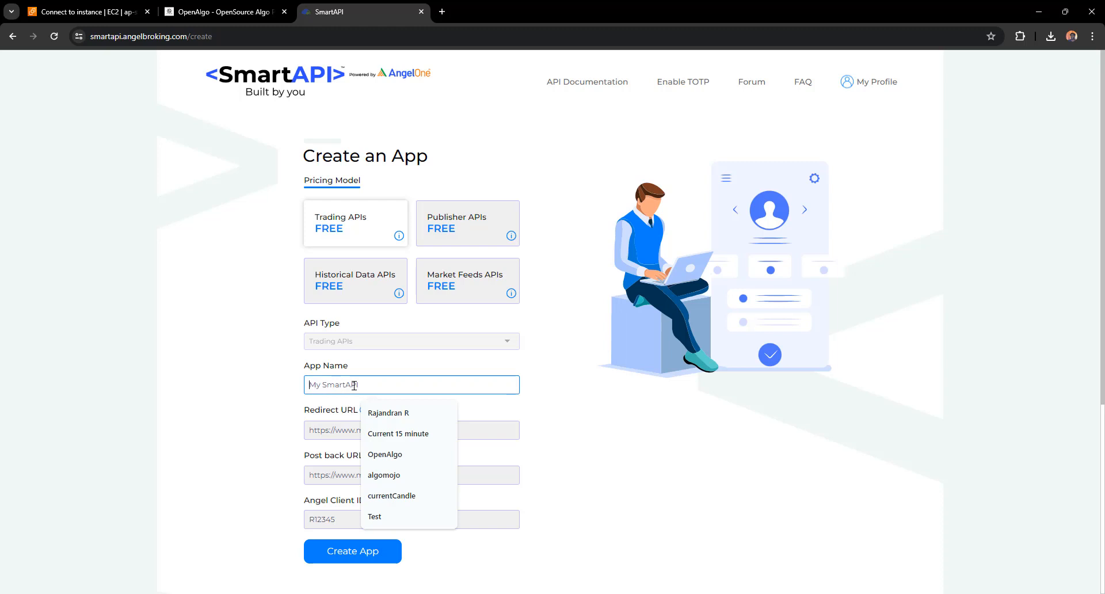
{"action": "type", "text": "OpenAl"}
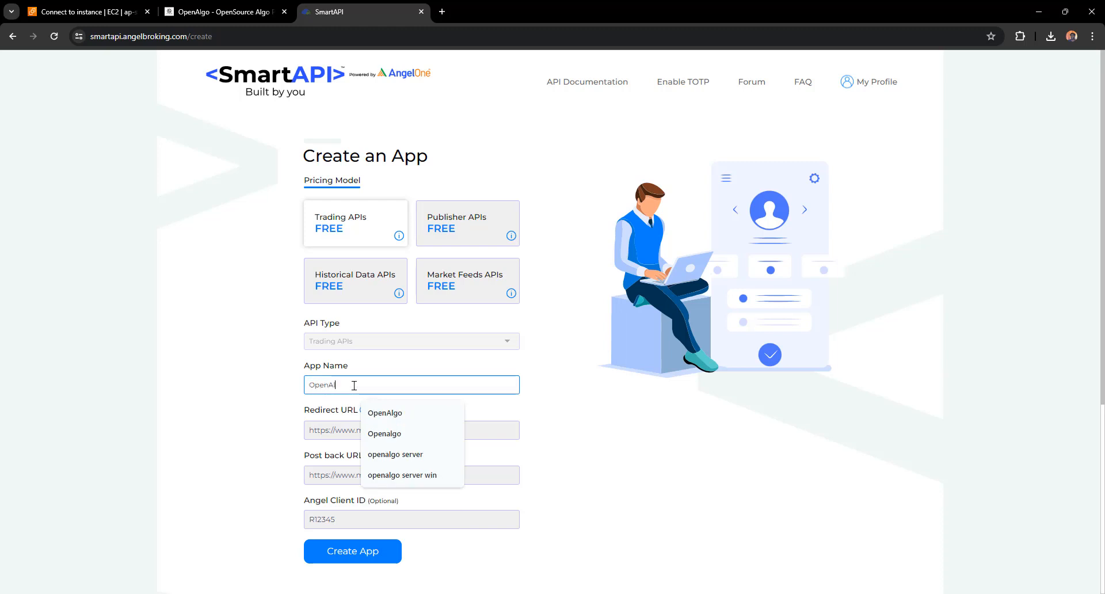
{"action": "type", "text": "go Win"}
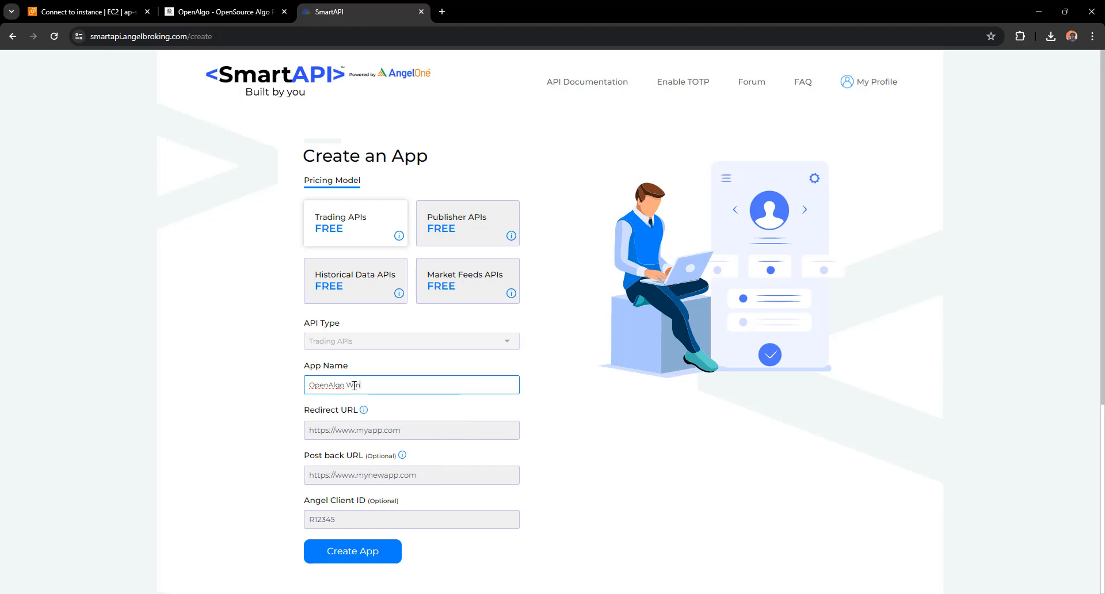
{"action": "type", "text": " Server"}
{"action": "left_click", "coordinate": [358, 521]}
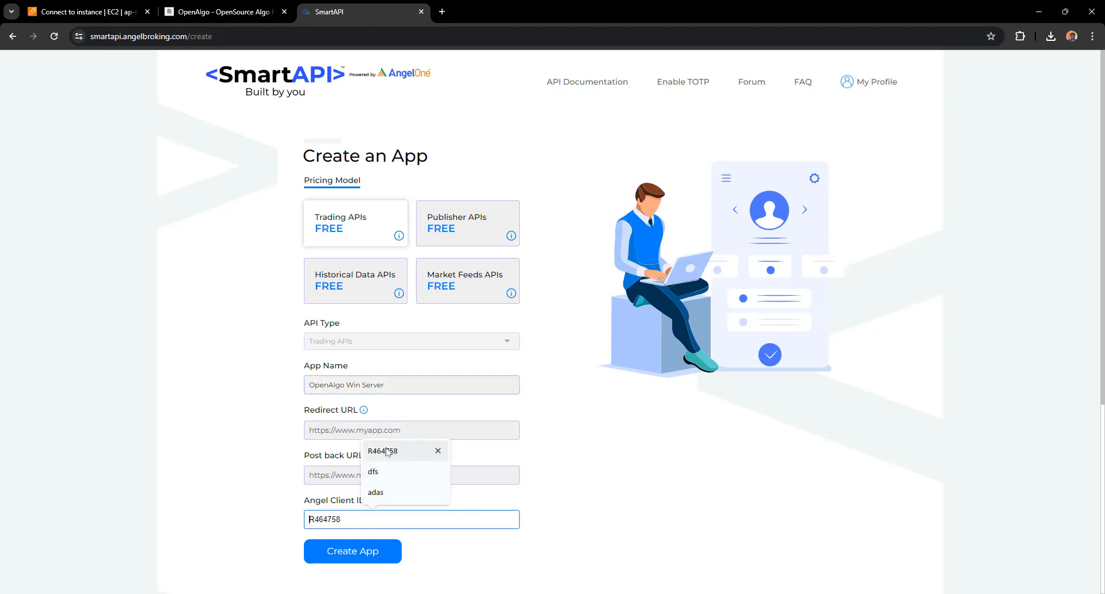
{"action": "left_click", "coordinate": [382, 451]}
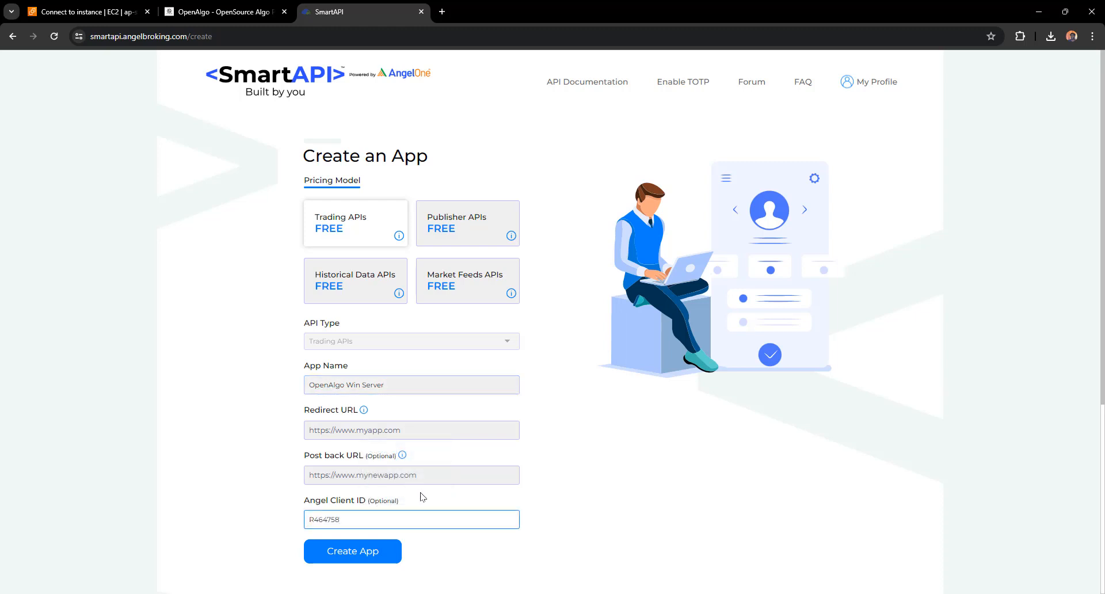
{"action": "left_click", "coordinate": [330, 429]}
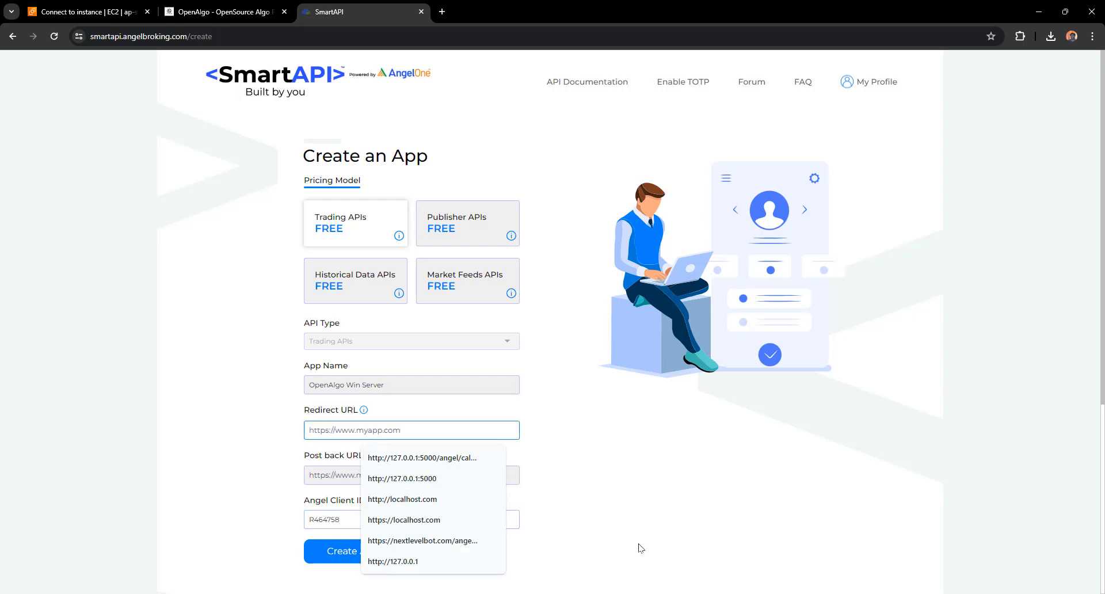
{"action": "left_click", "coordinate": [726, 593]}
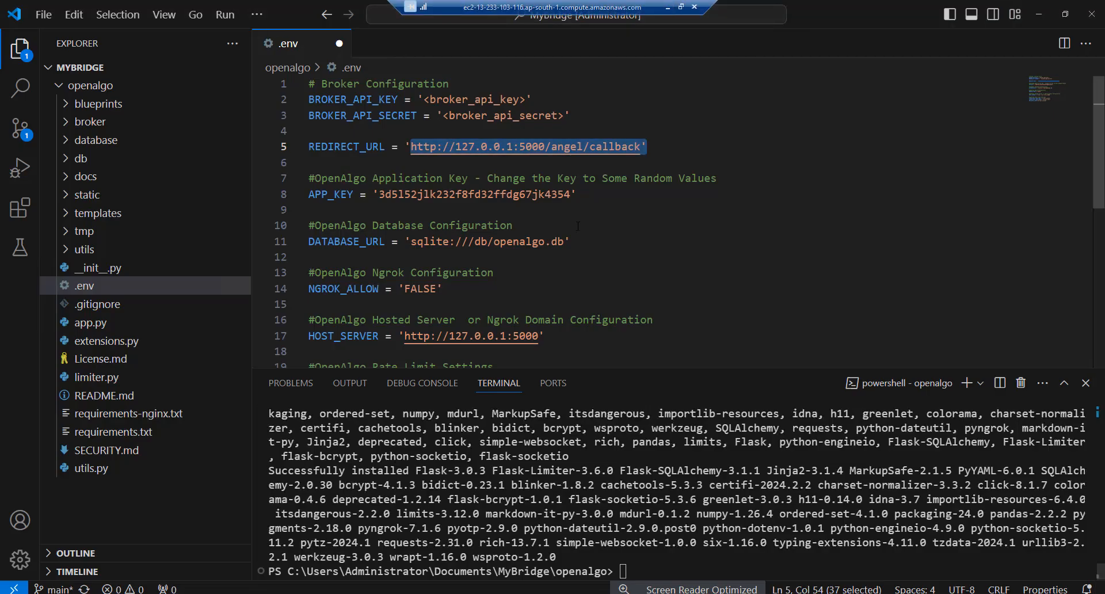
{"action": "left_click", "coordinate": [639, 147]}
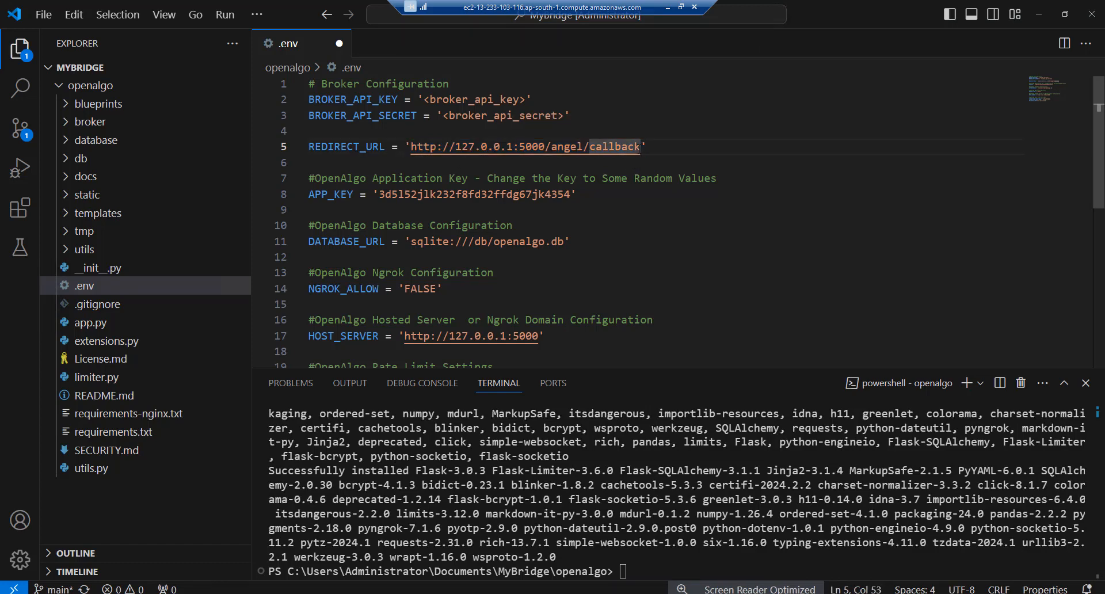
{"action": "left_click_drag", "start_coordinate": [639, 147], "coordinate": [410, 147]}
{"action": "key", "text": "ctrl+c"}
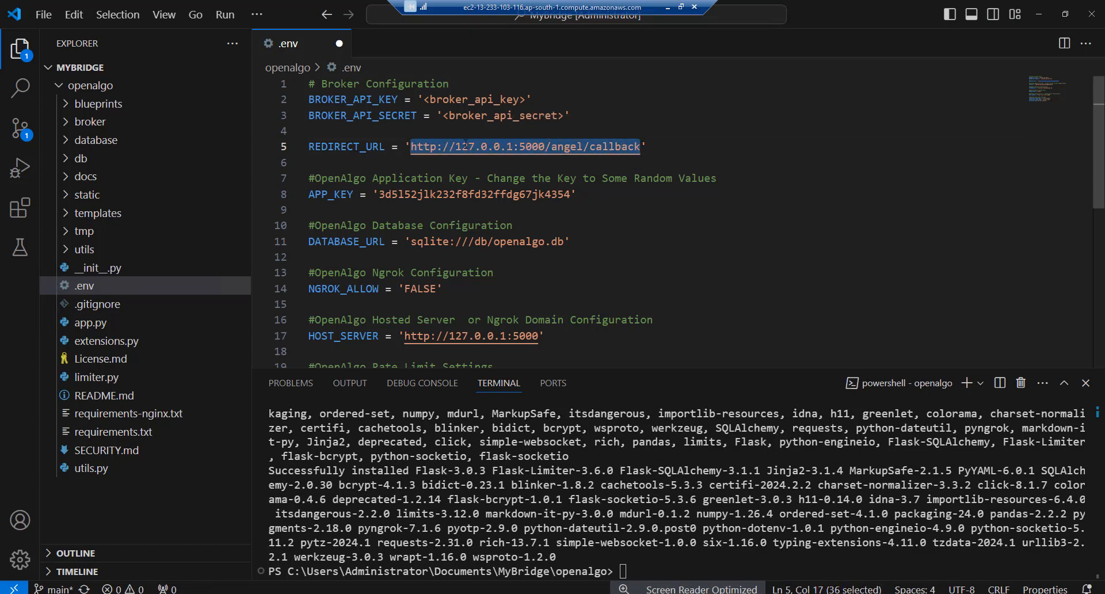
{"action": "left_click", "coordinate": [667, 8]}
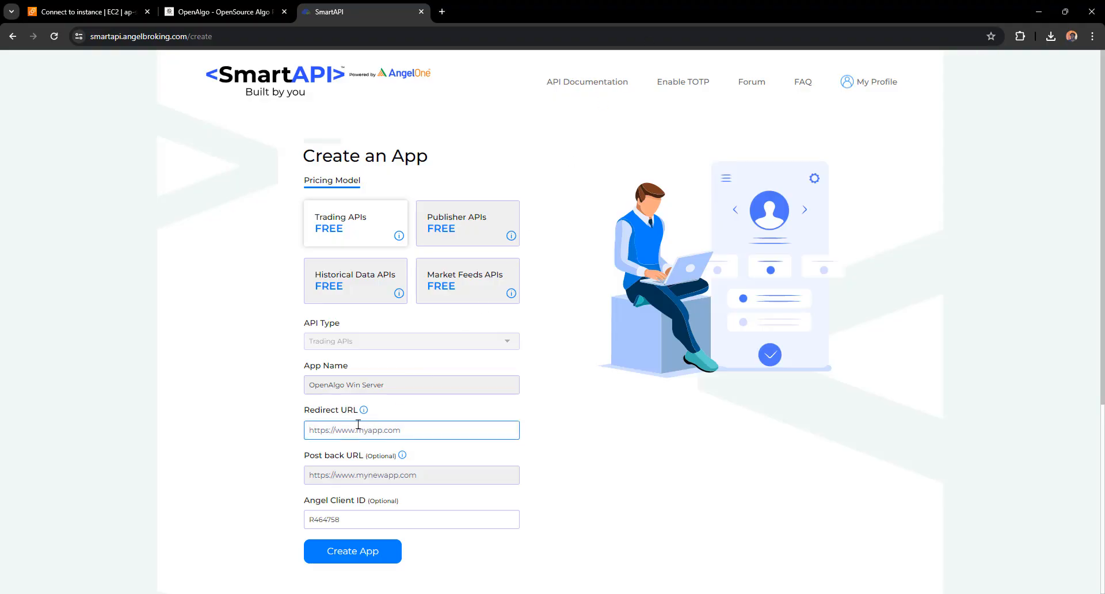
{"action": "key", "text": "ctrl+v"}
{"action": "left_click", "coordinate": [345, 552]}
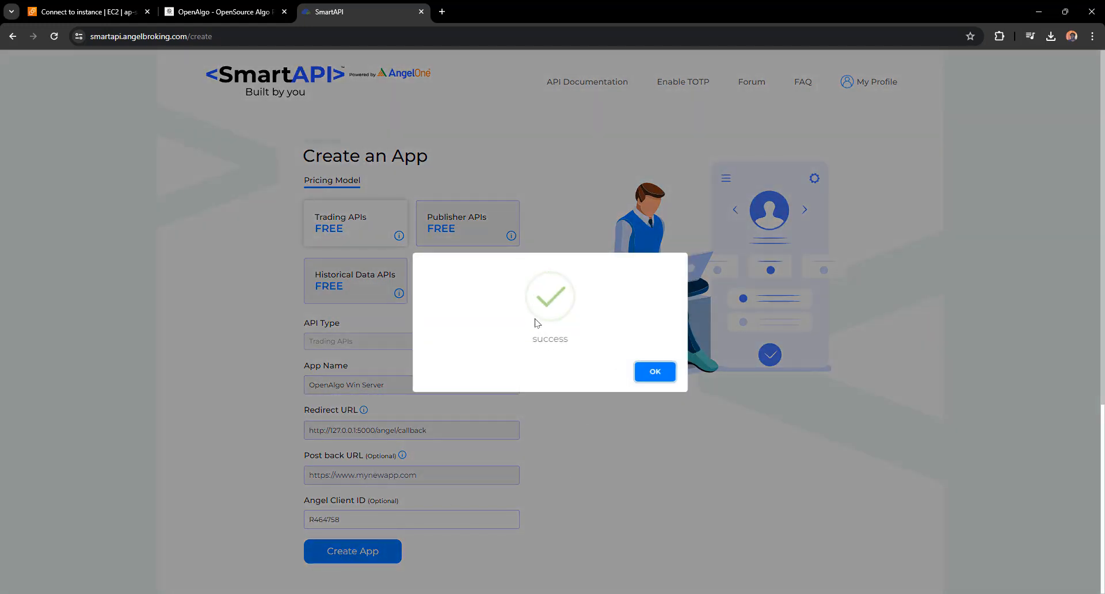
Dismiss the success dialog and copy the OpenAlgo Win Server app's API key from the apps table
{"action": "left_click", "coordinate": [644, 374]}
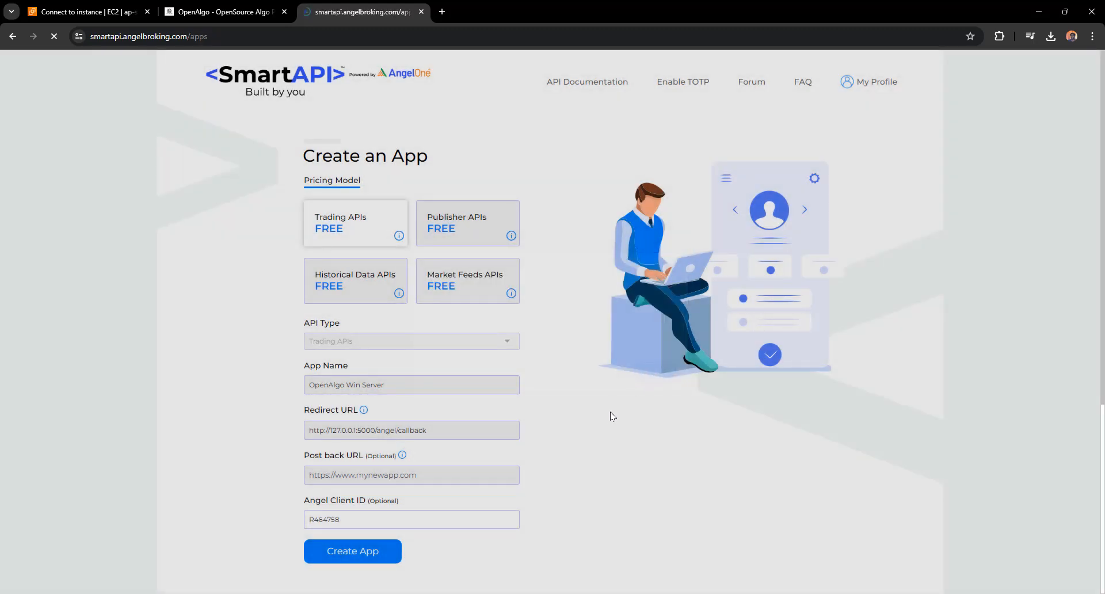
{"action": "scroll", "coordinate": [608, 415], "scroll_direction": "down", "scroll_amount": 10}
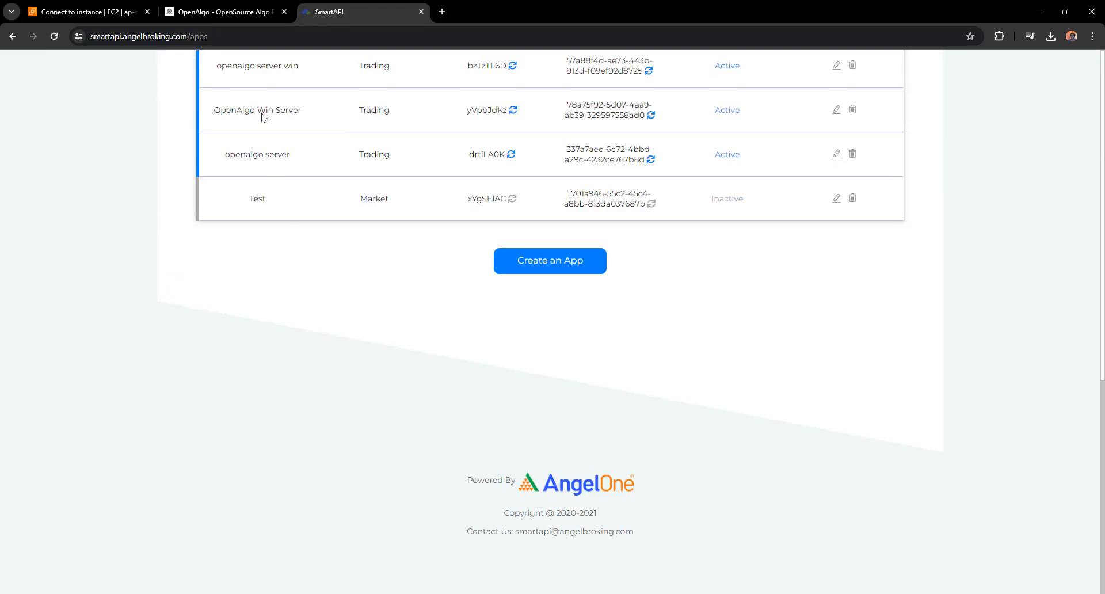
{"action": "left_click_drag", "start_coordinate": [221, 109], "coordinate": [303, 109]}
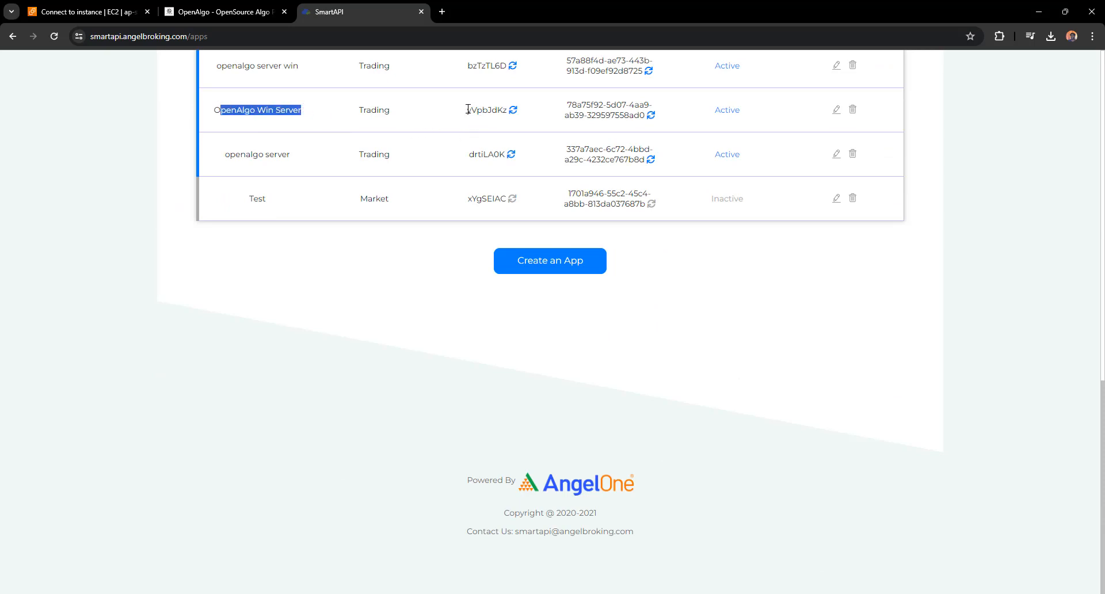
{"action": "left_click_drag", "start_coordinate": [467, 108], "coordinate": [504, 110]}
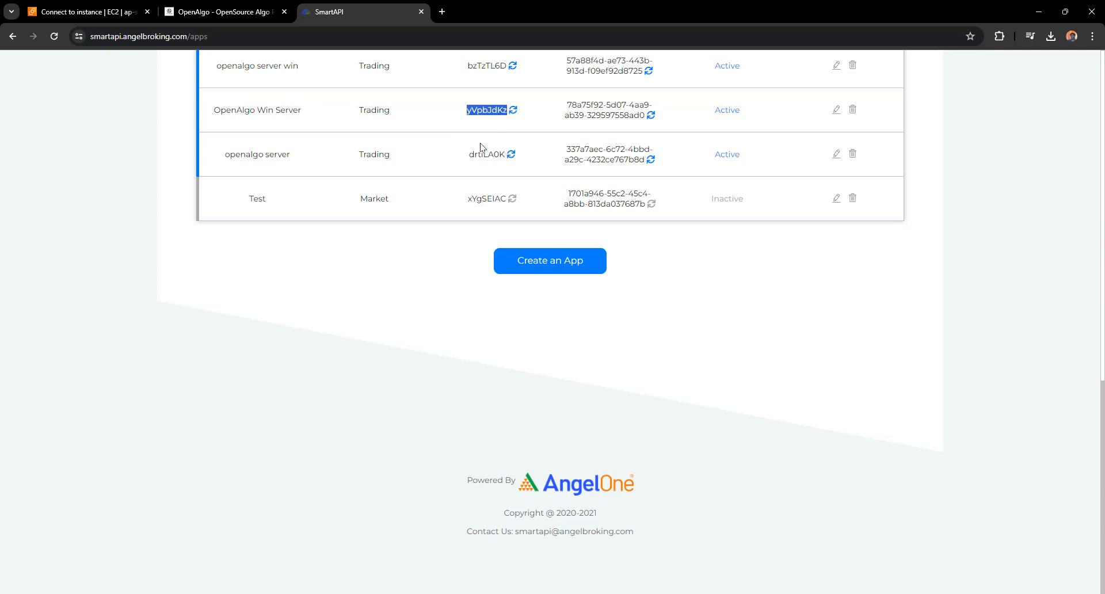
{"action": "key", "text": "alt+Tab"}
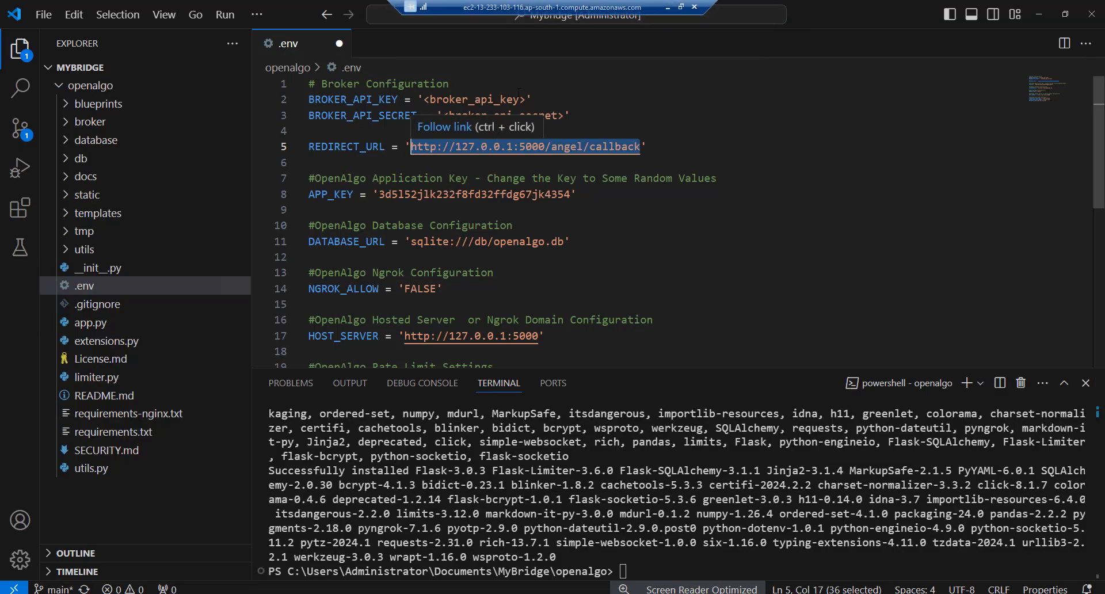
Replace the BROKER_API_KEY and BROKER_API_SECRET placeholders in .env with the SmartAPI values
{"action": "left_click_drag", "start_coordinate": [526, 99], "coordinate": [424, 101]}
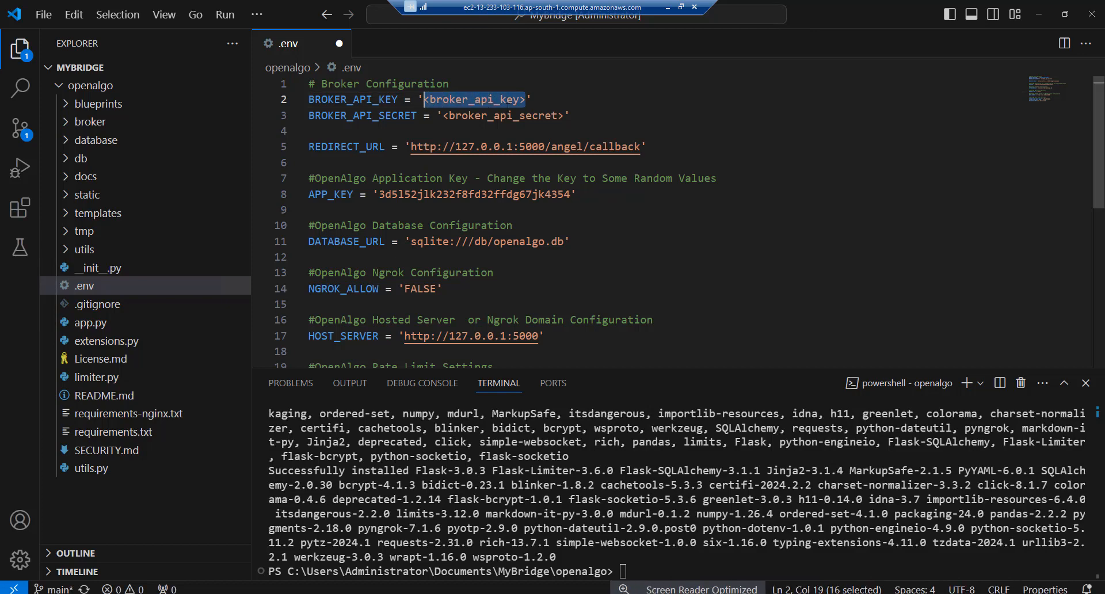
{"action": "key", "text": "BackSpace"}
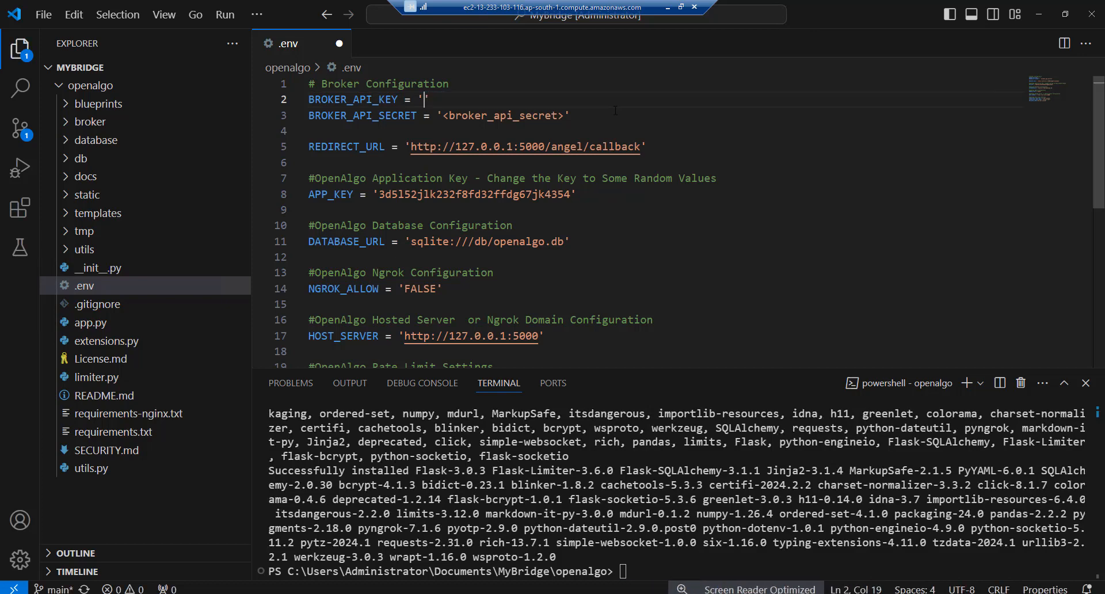
{"action": "left_click_drag", "start_coordinate": [565, 116], "coordinate": [444, 115]}
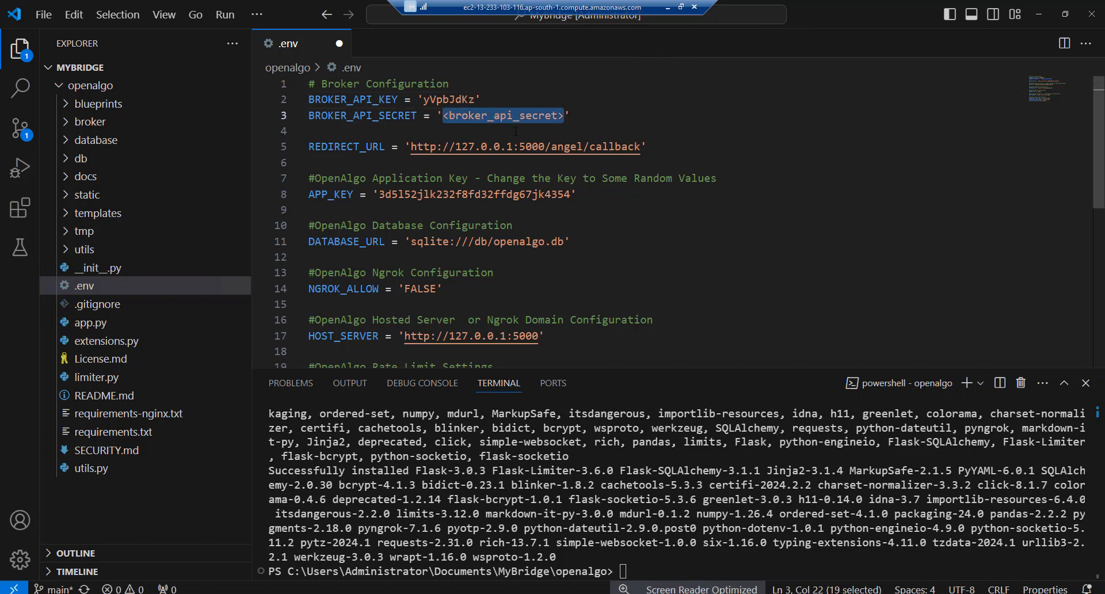
{"action": "key", "text": "BackSpace"}
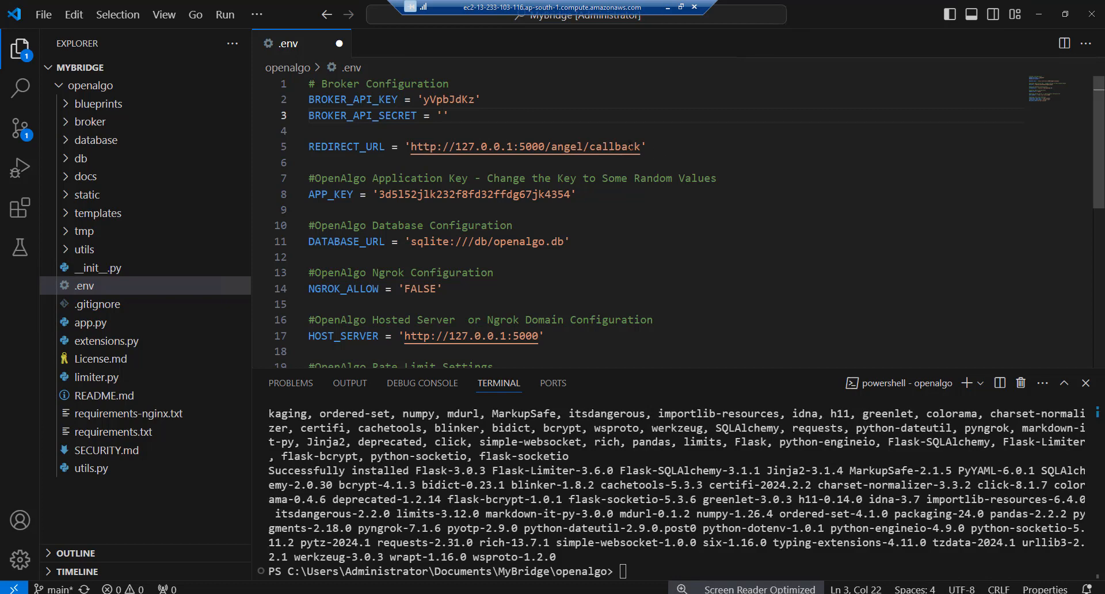
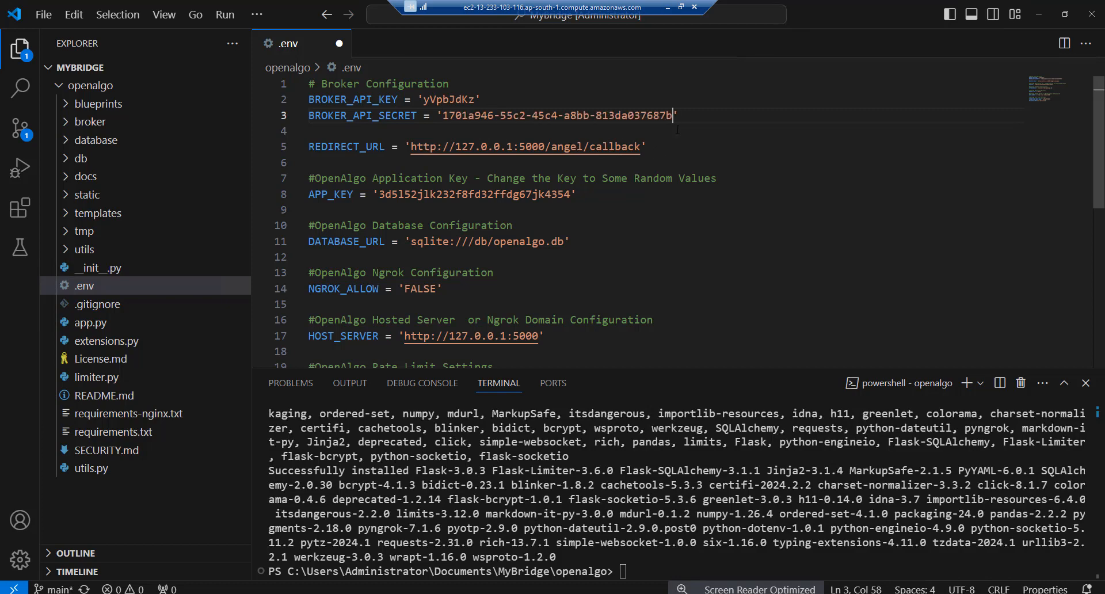
Save the updated .env file and return to the terminal panel
{"action": "left_click", "coordinate": [695, 129]}
{"action": "key", "text": "ctrl+s"}
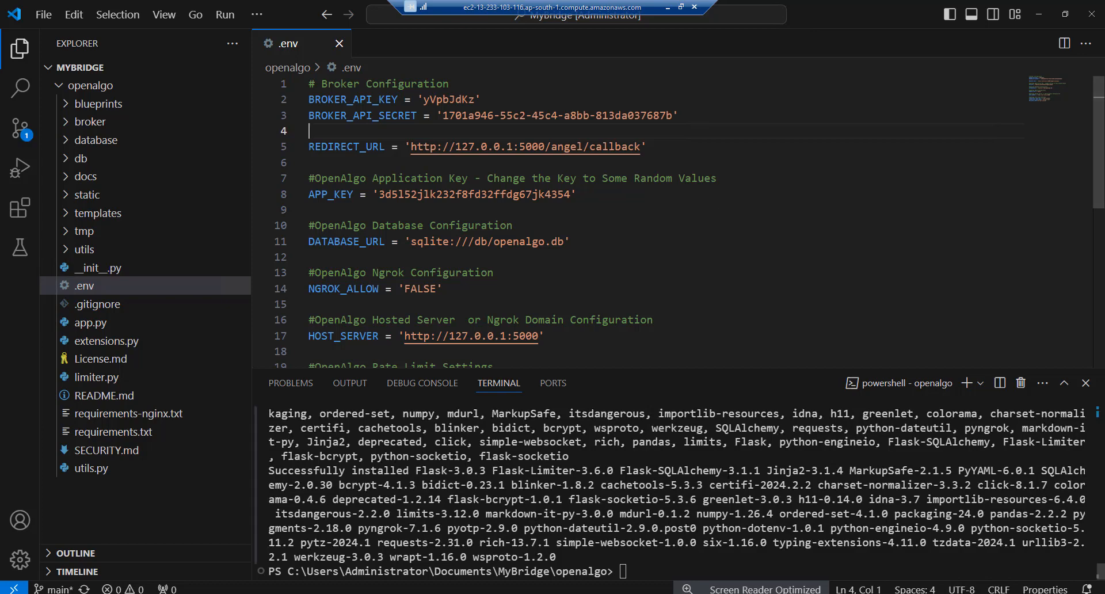
{"action": "left_click", "coordinate": [633, 569]}
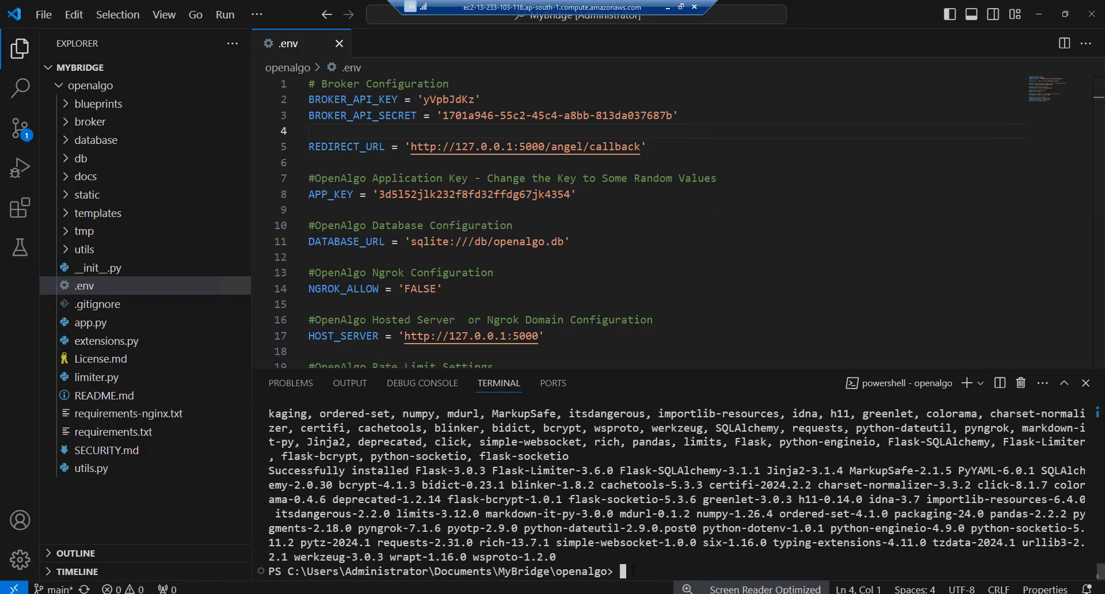
{"action": "type", "text": "python app.py"}
{"action": "key", "text": "Return"}
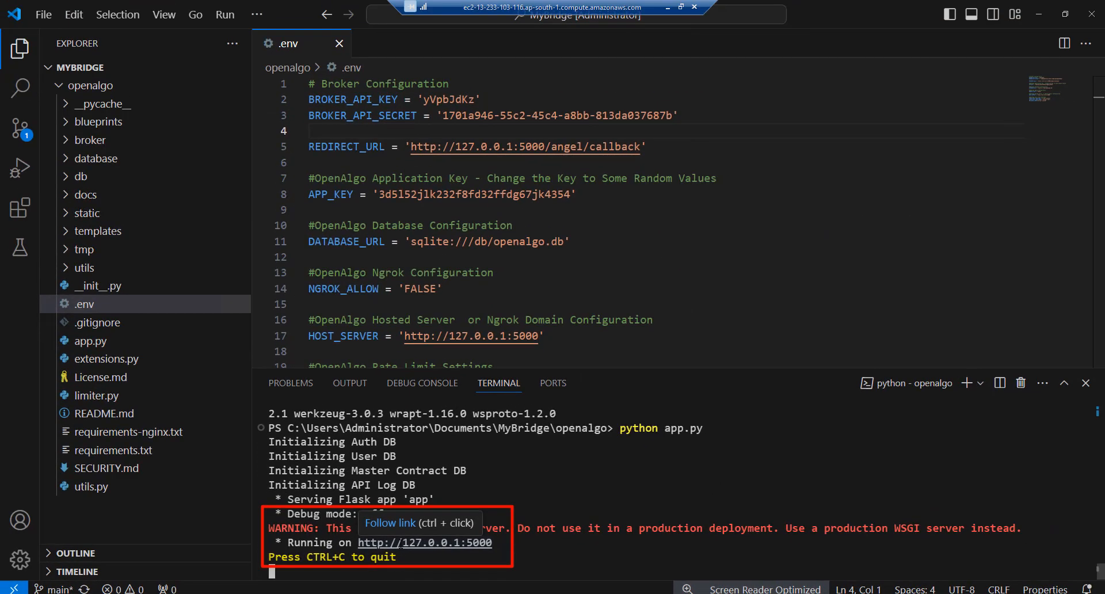
{"action": "left_click", "coordinate": [399, 543], "text": "ctrl"}
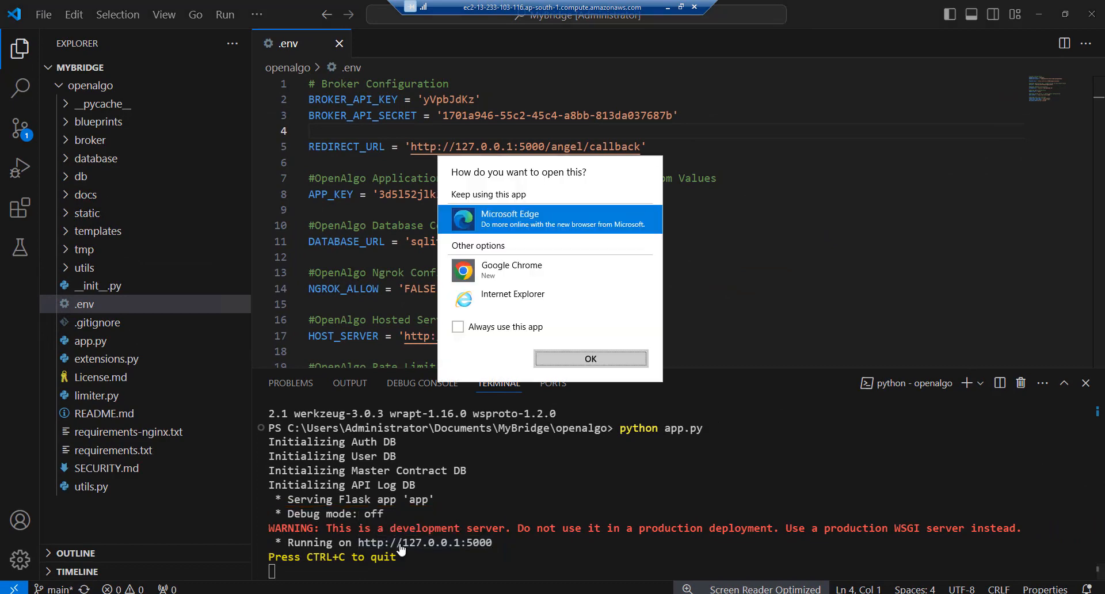
{"action": "left_click", "coordinate": [489, 271]}
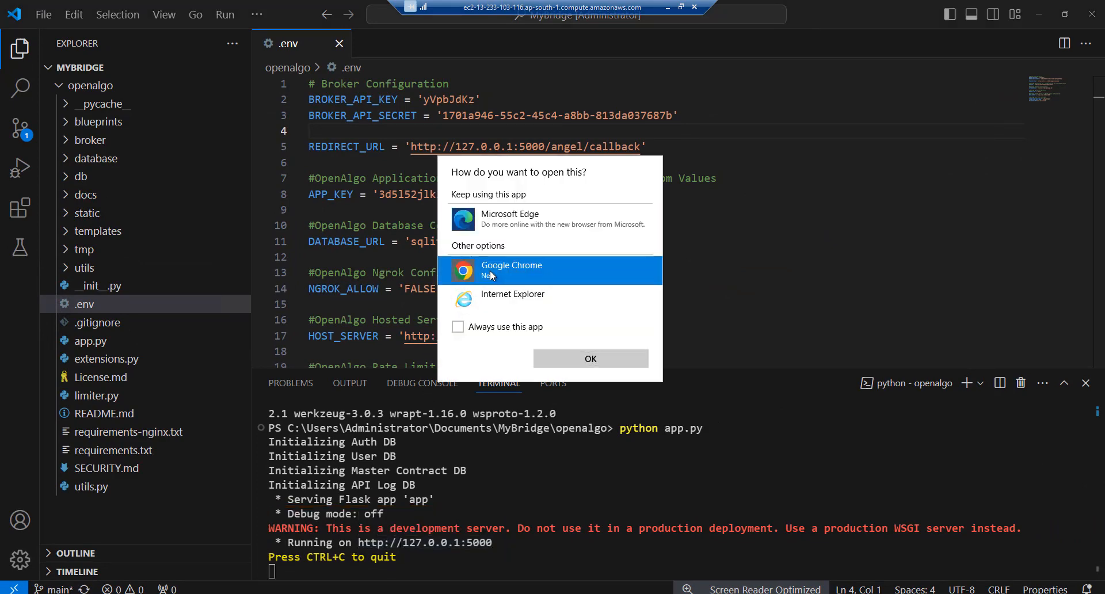
{"action": "left_click", "coordinate": [458, 327]}
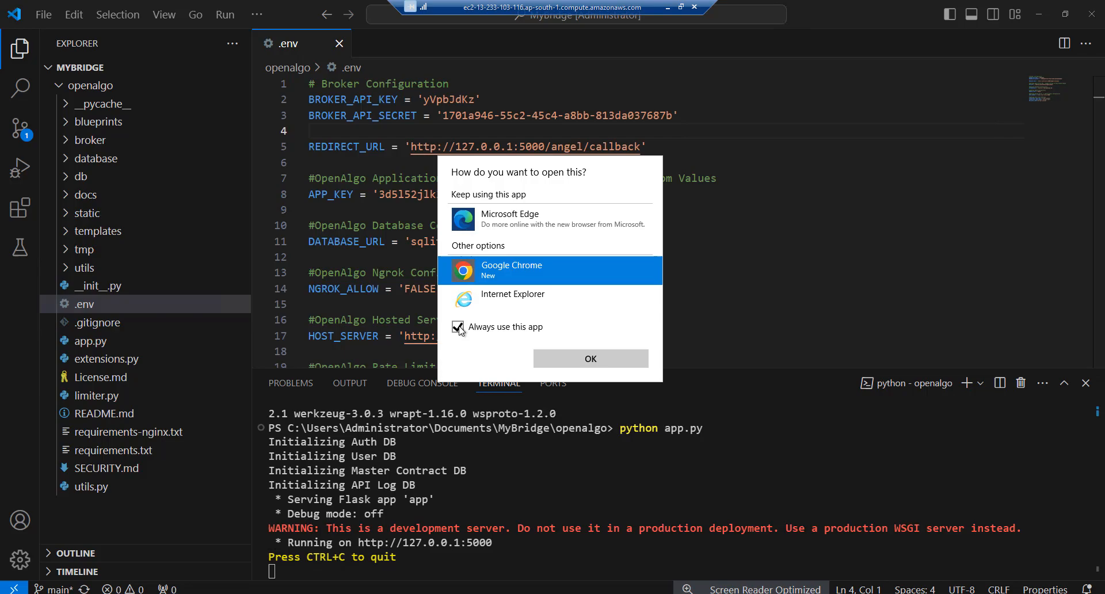
{"action": "left_click", "coordinate": [561, 359]}
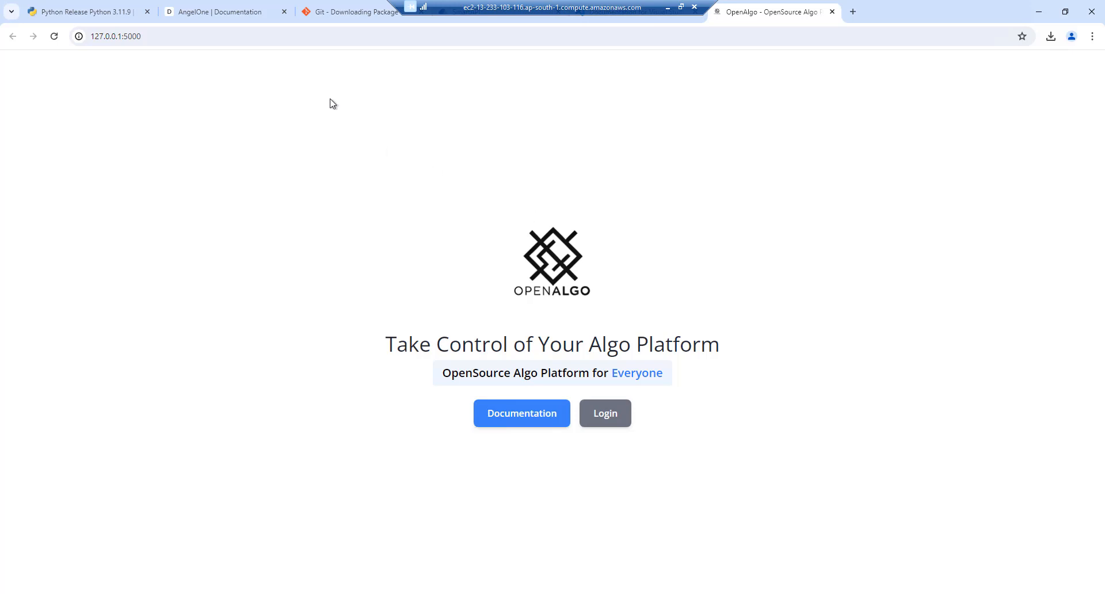
Go to the OpenAlgo setup page by appending /setup to the local address
{"action": "left_click", "coordinate": [323, 37]}
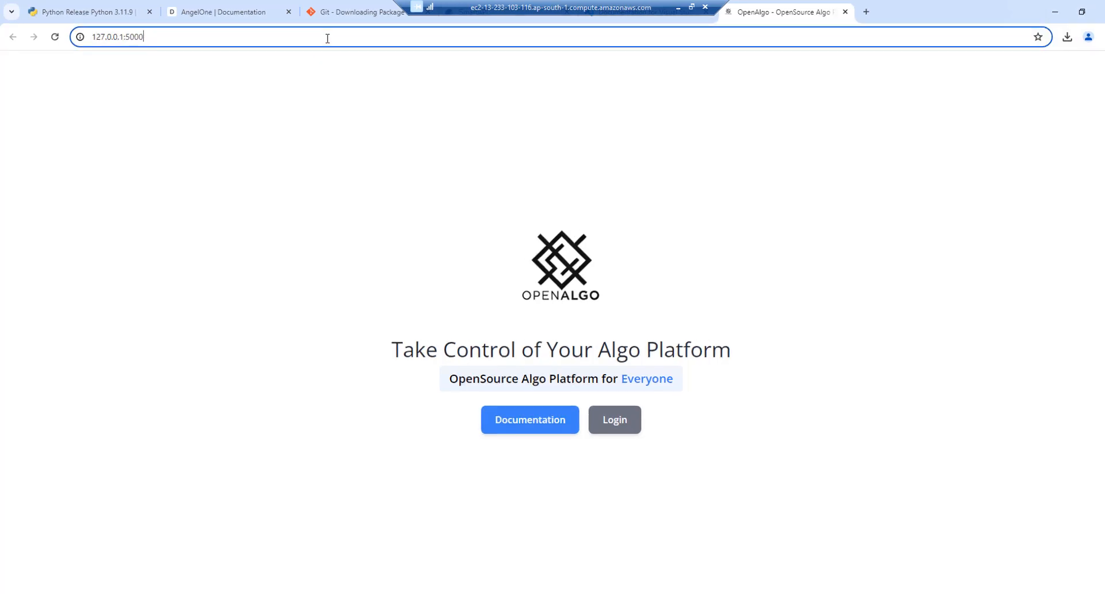
{"action": "type", "text": "/setup"}
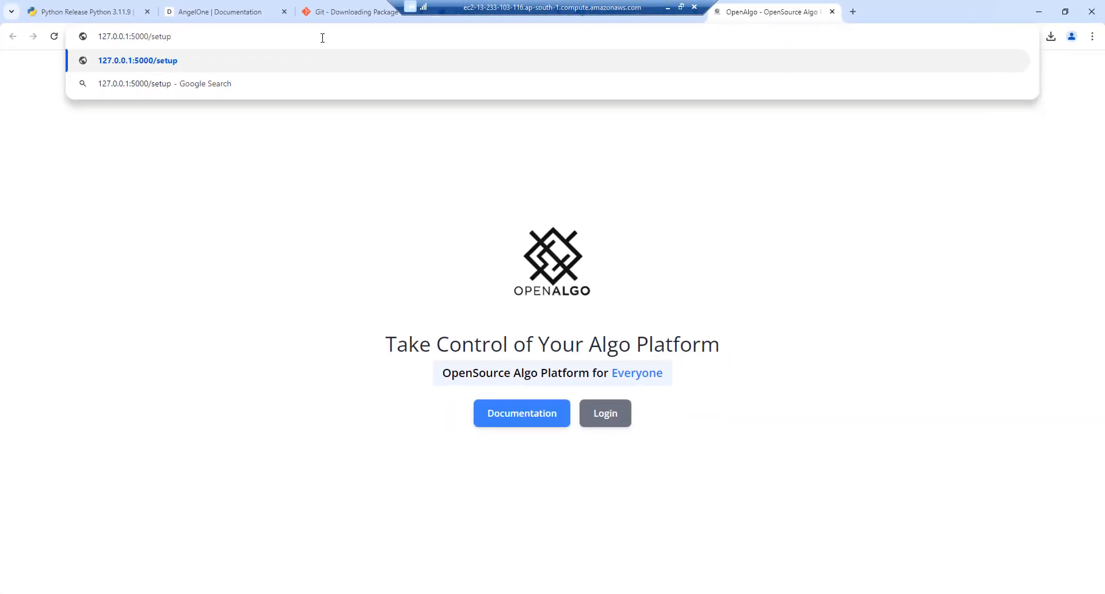
{"action": "key", "text": "Return"}
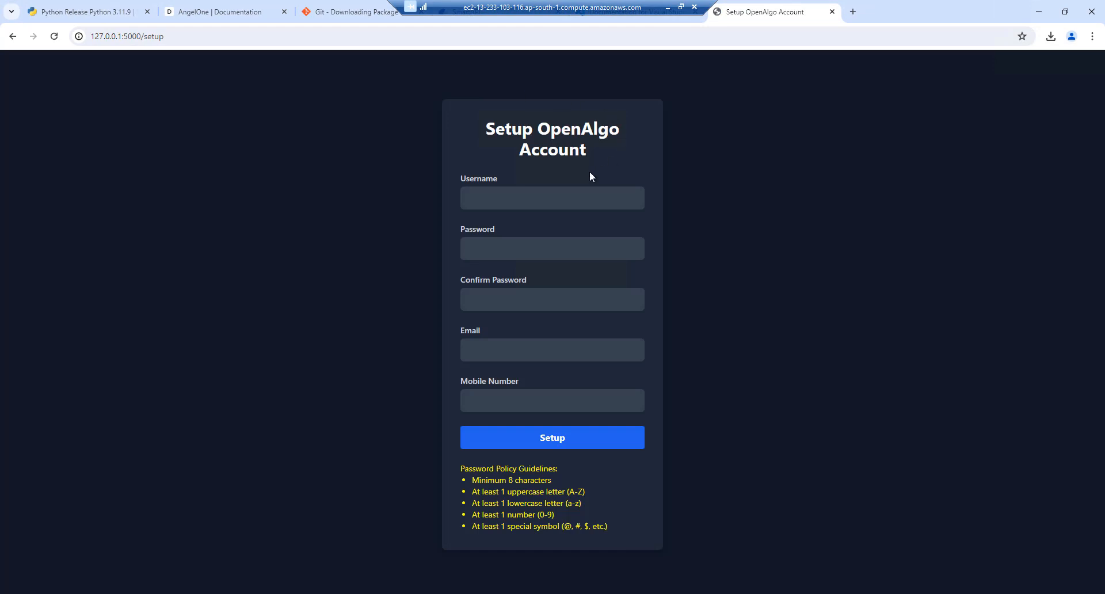
Enter the admin username and type the account password in both password fields
{"action": "left_click", "coordinate": [516, 191]}
{"action": "type", "text": "rajandran"}
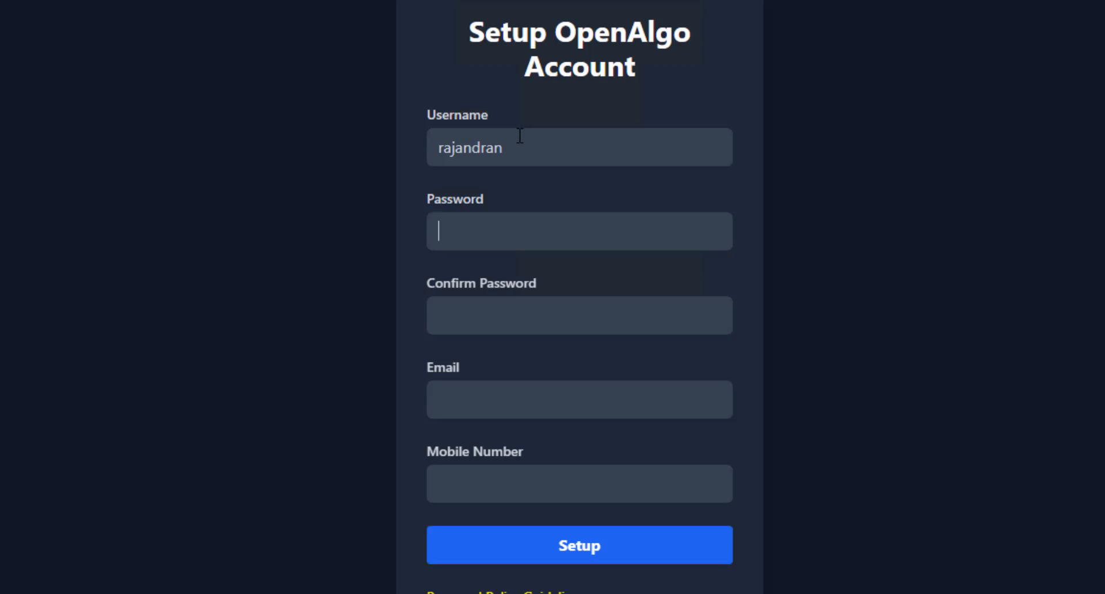
{"action": "type", "text": "•••••••••"}
{"action": "key", "text": "Tab"}
{"action": "scroll", "coordinate": [519, 136], "scroll_direction": "up", "scroll_amount": 1}
{"action": "type", "text": "•••••••••"}
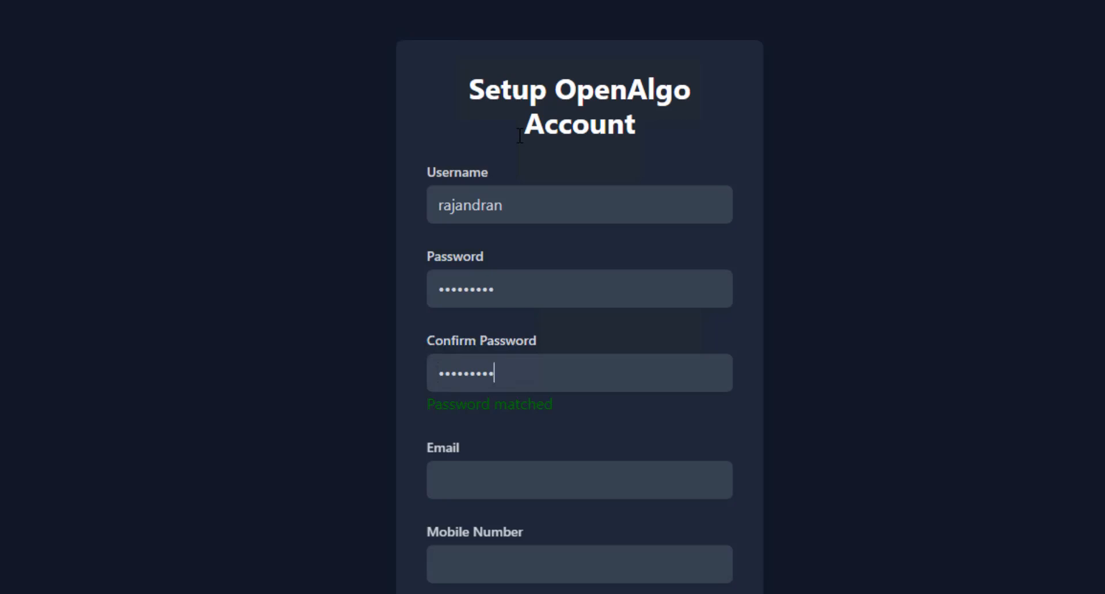
Fill in the e-mail address and a corrected ten-digit mobile number, then submit the setup form
{"action": "left_click", "coordinate": [508, 488]}
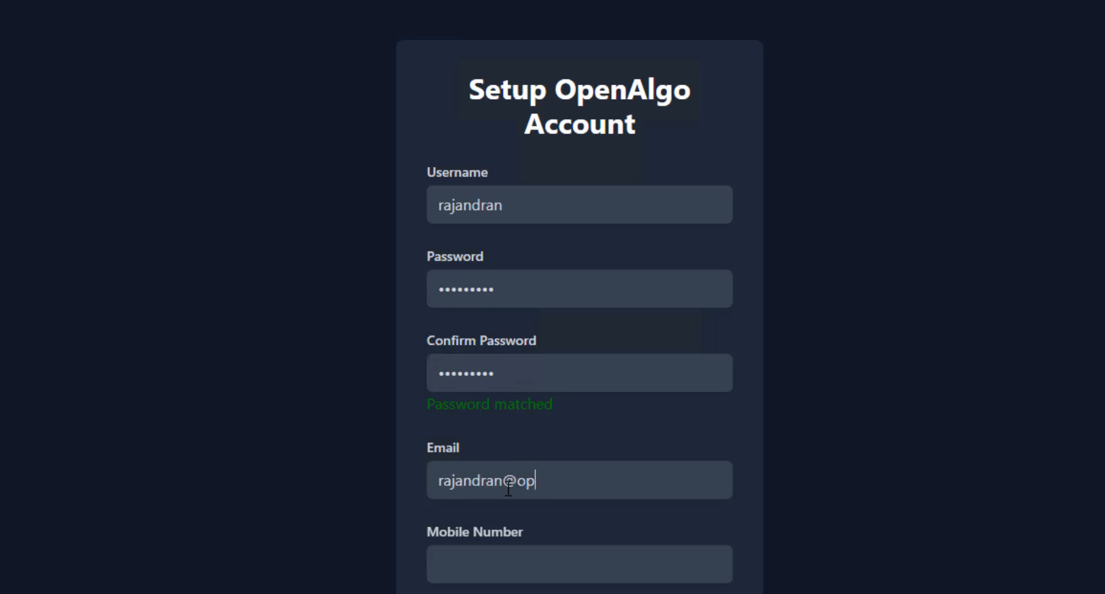
{"action": "key", "text": "Tab"}
{"action": "type", "text": "99999"}
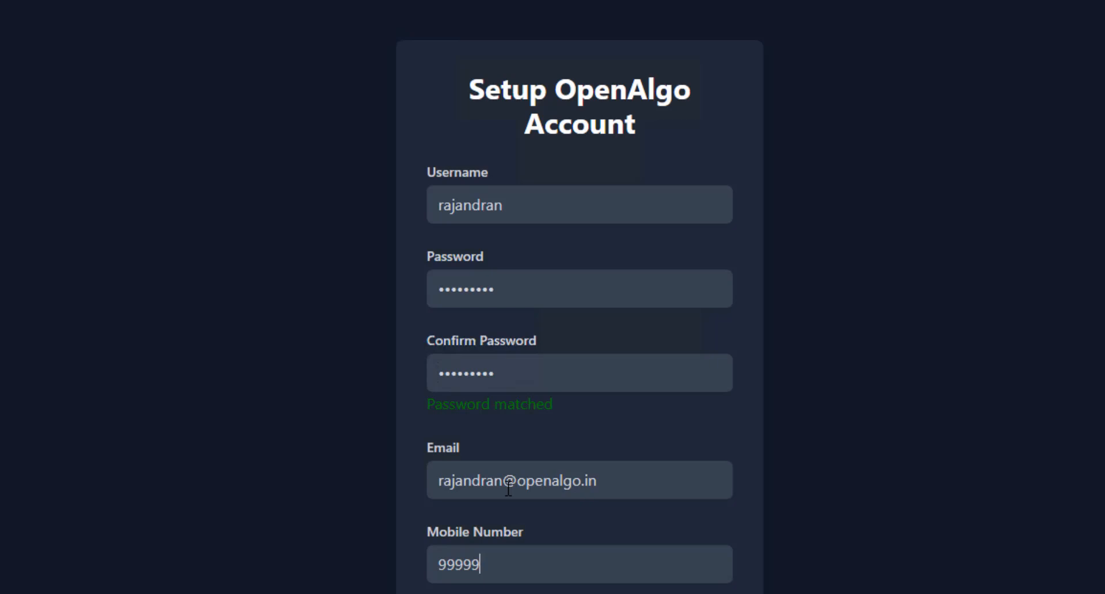
{"action": "type", "text": "9999"}
{"action": "key", "text": "Return"}
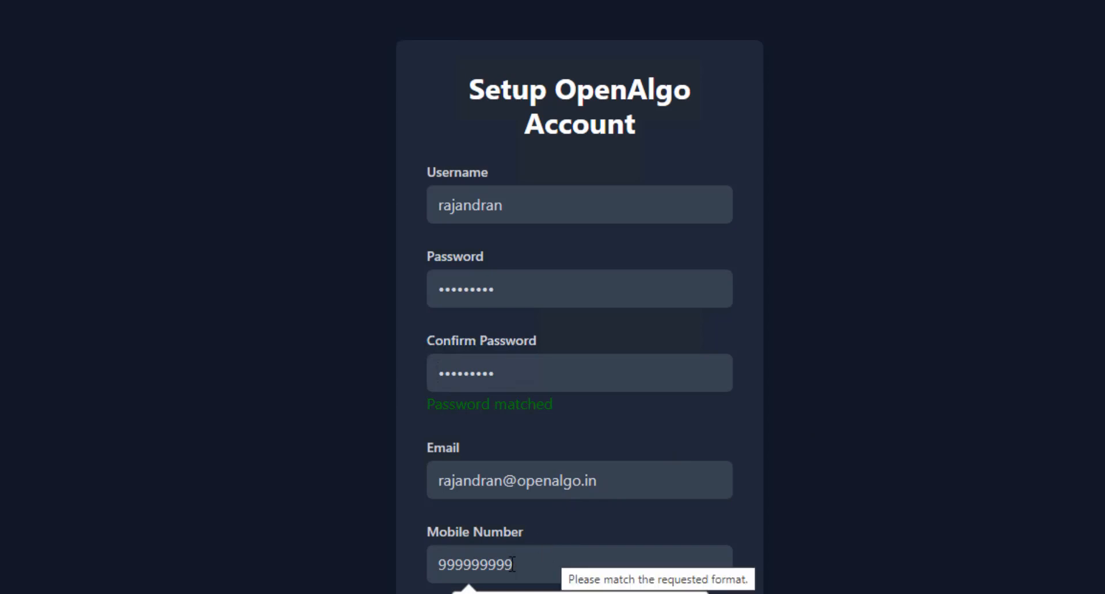
{"action": "type", "text": "9"}
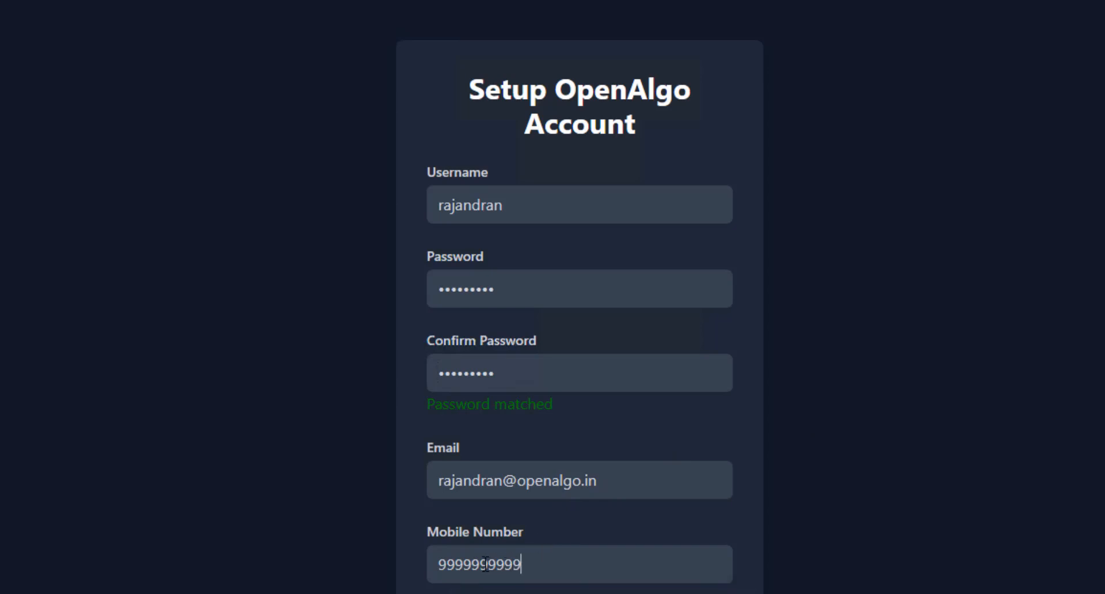
{"action": "key", "text": "BackSpace"}
{"action": "key", "text": "Left"}
{"action": "key", "text": "Left"}
{"action": "key", "text": "Left"}
{"action": "key", "text": "Left"}
{"action": "key", "text": "BackSpace"}
{"action": "type", "text": "9"}
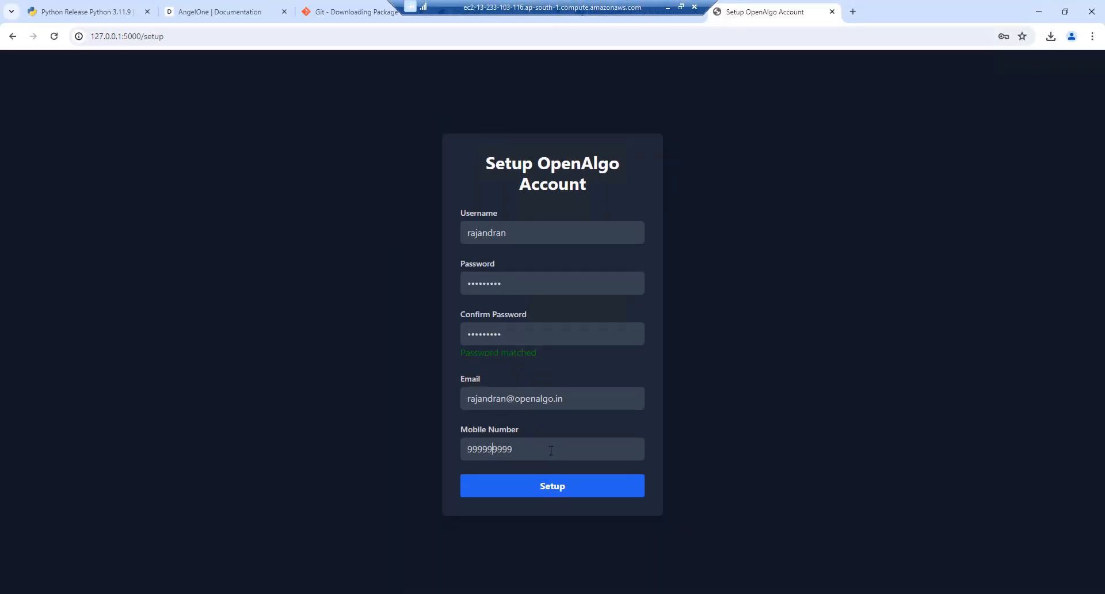
{"action": "left_click", "coordinate": [533, 492]}
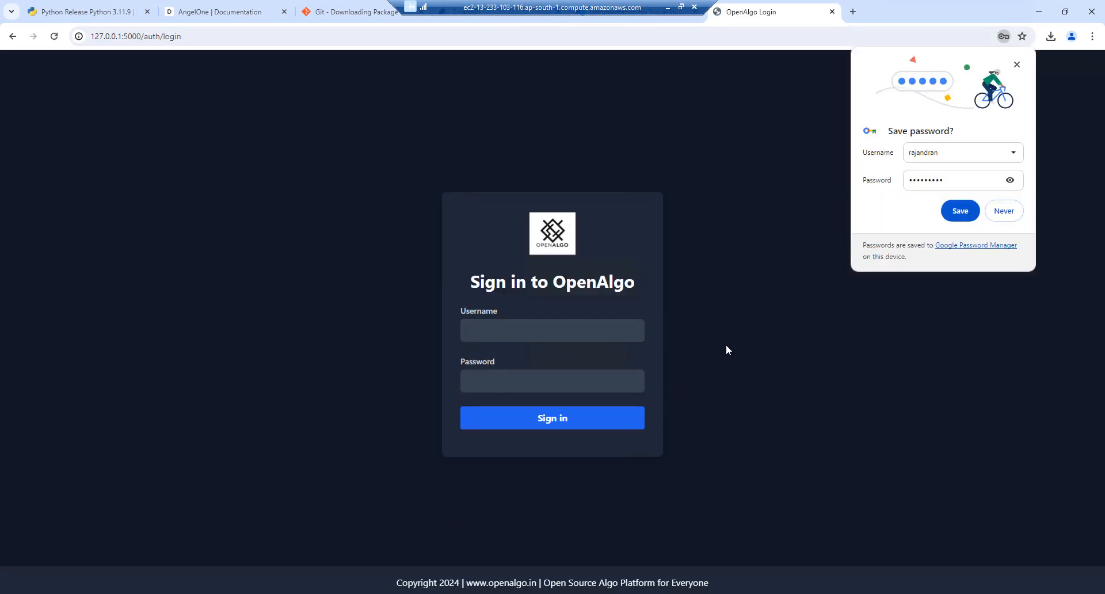
Save the new OpenAlgo login in Chrome and sign in to reach Broker Authentication
{"action": "left_click", "coordinate": [952, 211]}
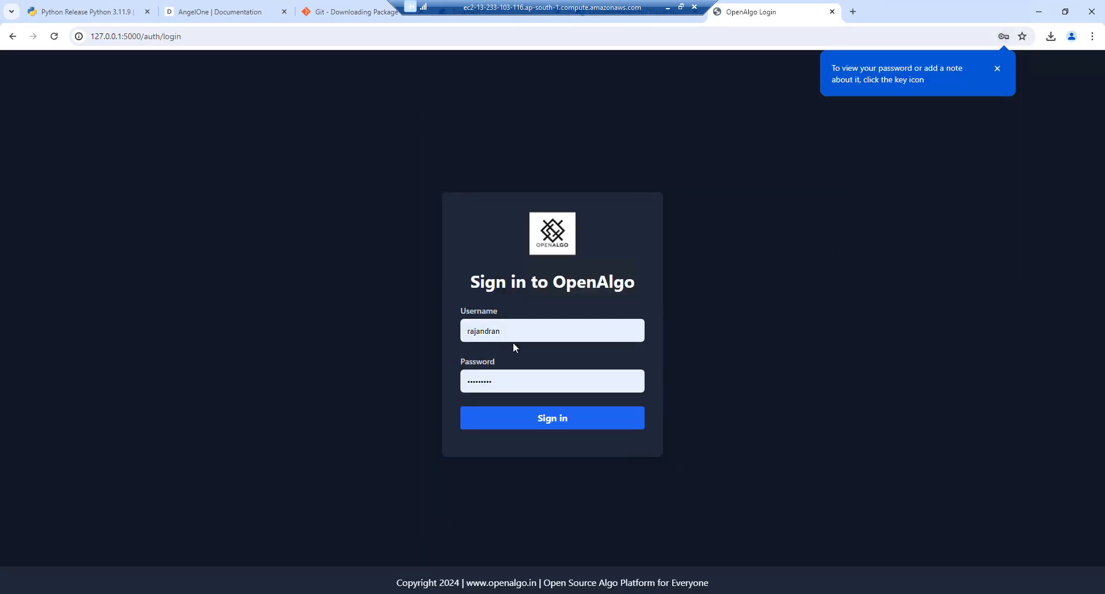
{"action": "left_click", "coordinate": [549, 419]}
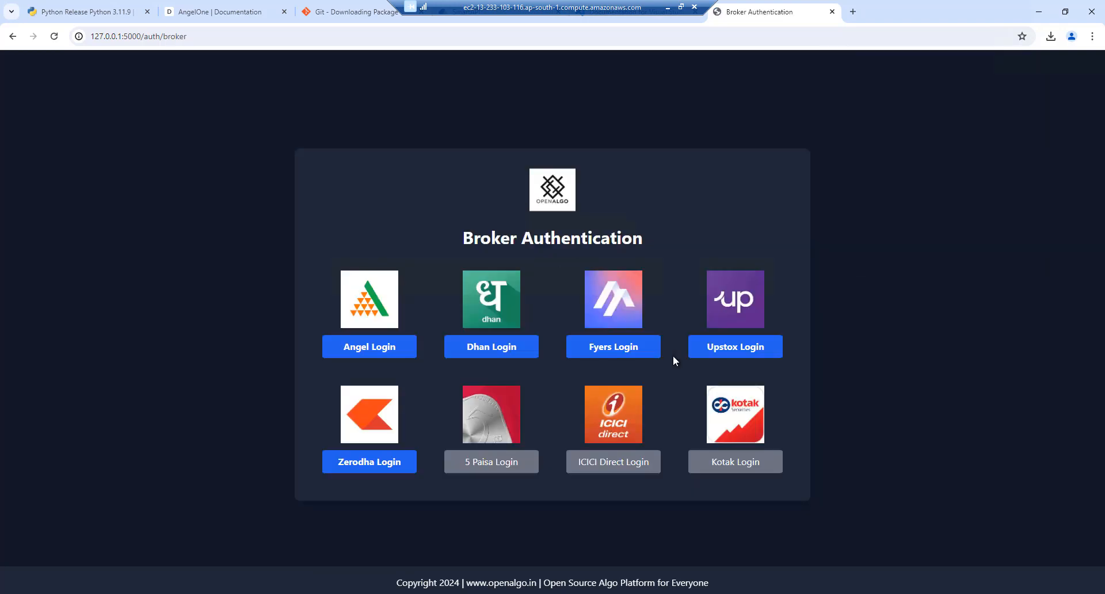
Choose AngelOne and replace the autofilled Client ID with the account's client ID
{"action": "left_click", "coordinate": [360, 354]}
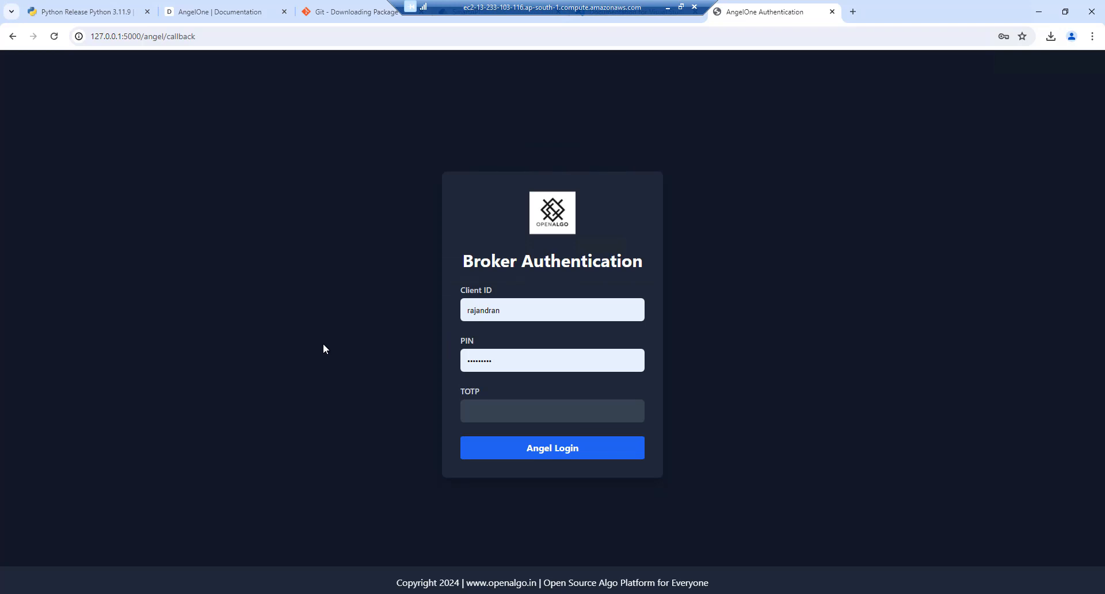
{"action": "left_click", "coordinate": [504, 312]}
{"action": "key", "text": "ctrl+a"}
{"action": "key", "text": "BackSpace"}
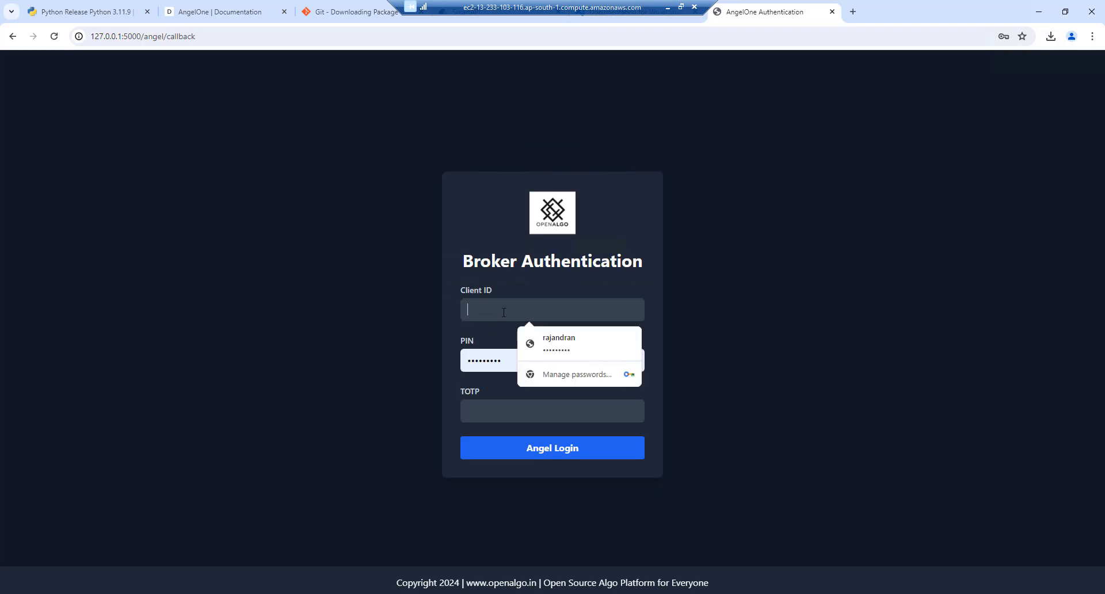
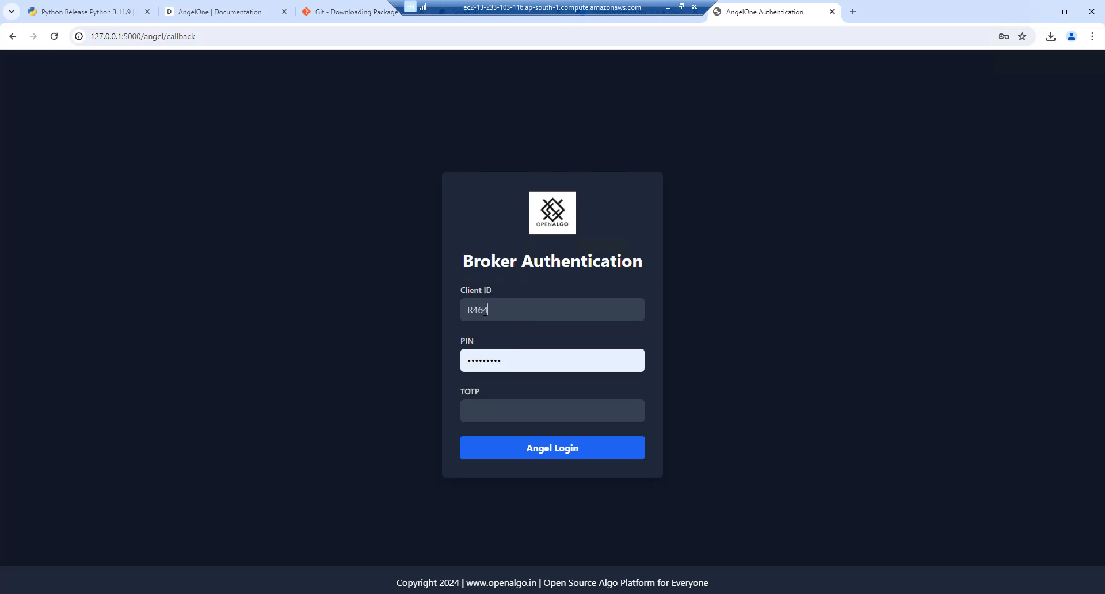
Enter the PIN and TOTP, log in to AngelOne, and decline saving the password
{"action": "double_click", "coordinate": [507, 360]}
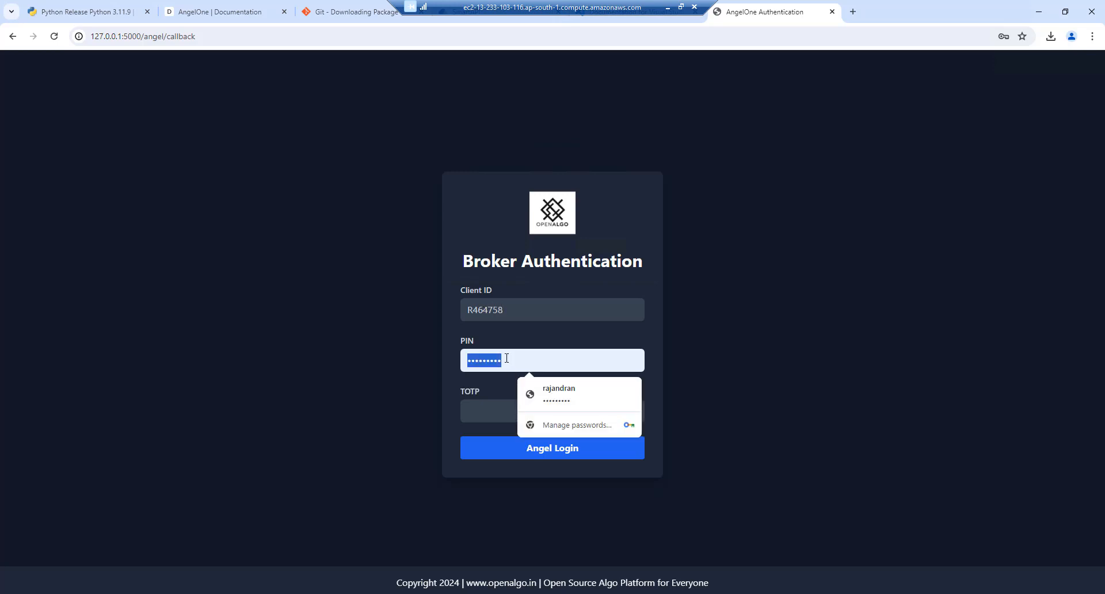
{"action": "type", "text": "****"}
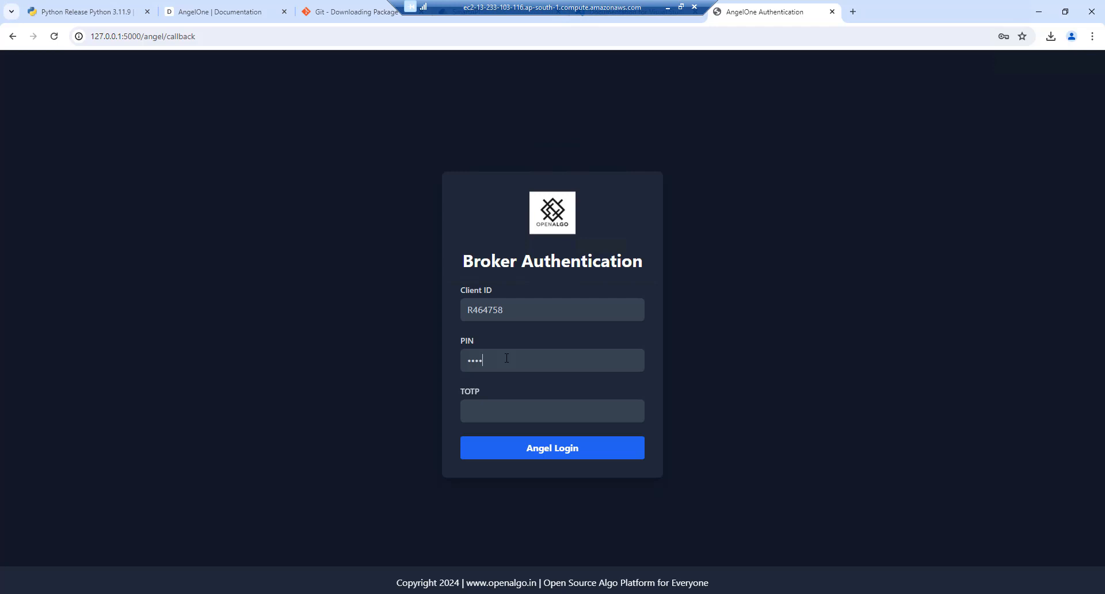
{"action": "left_click", "coordinate": [491, 410]}
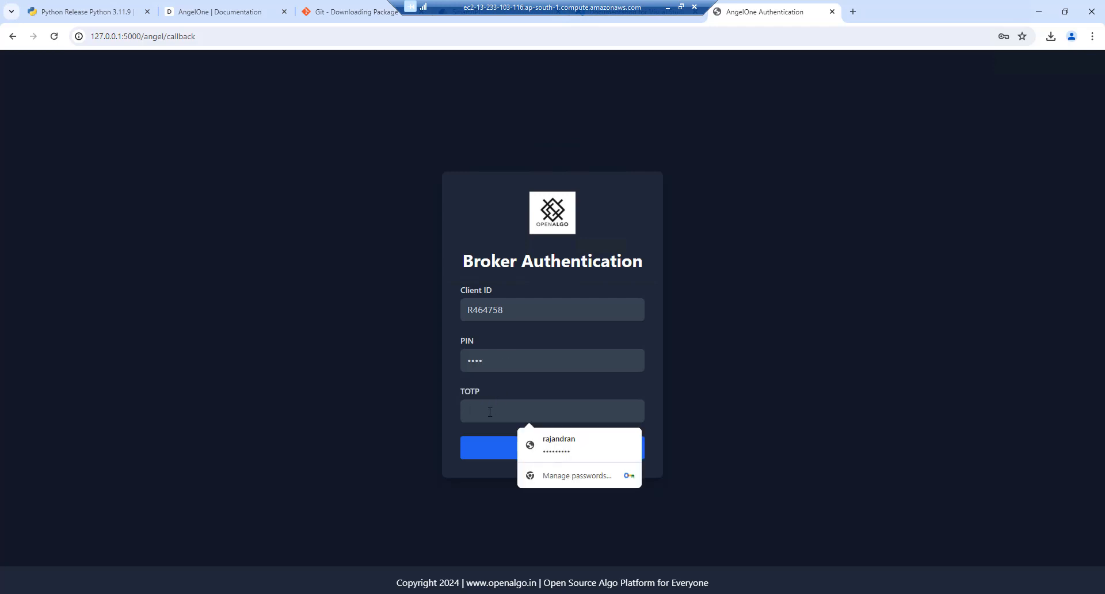
{"action": "type", "text": "*"}
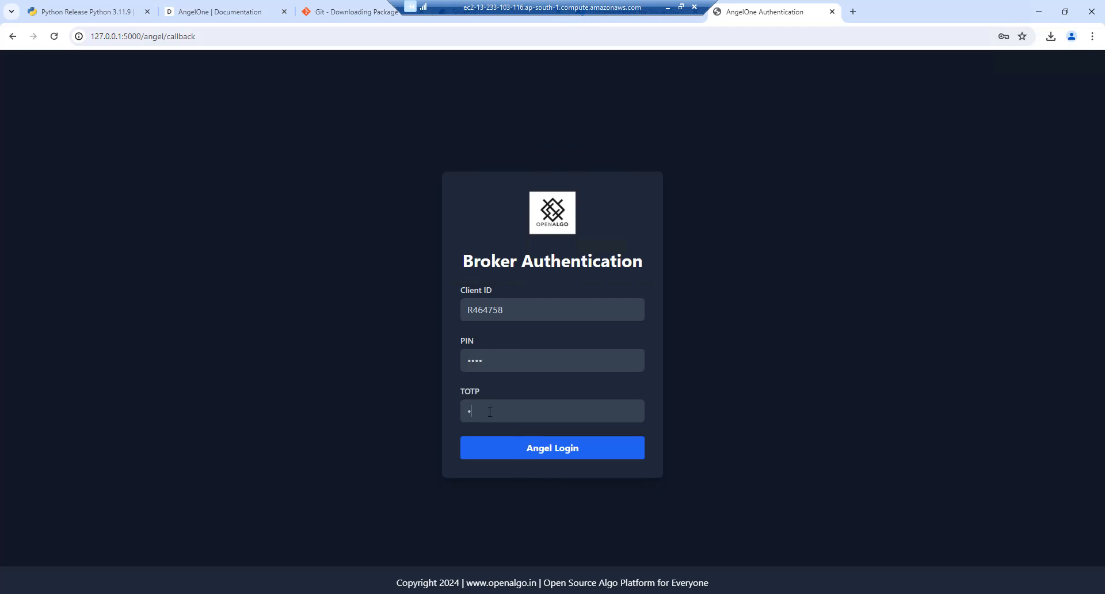
{"action": "type", "text": "*****"}
{"action": "left_click", "coordinate": [541, 453]}
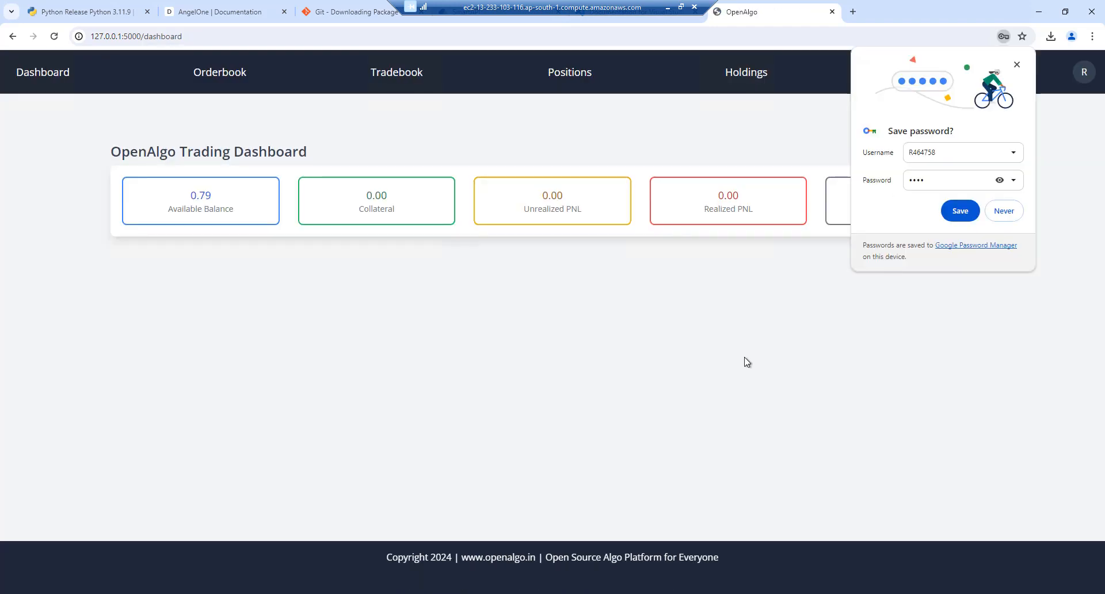
{"action": "left_click", "coordinate": [1004, 213]}
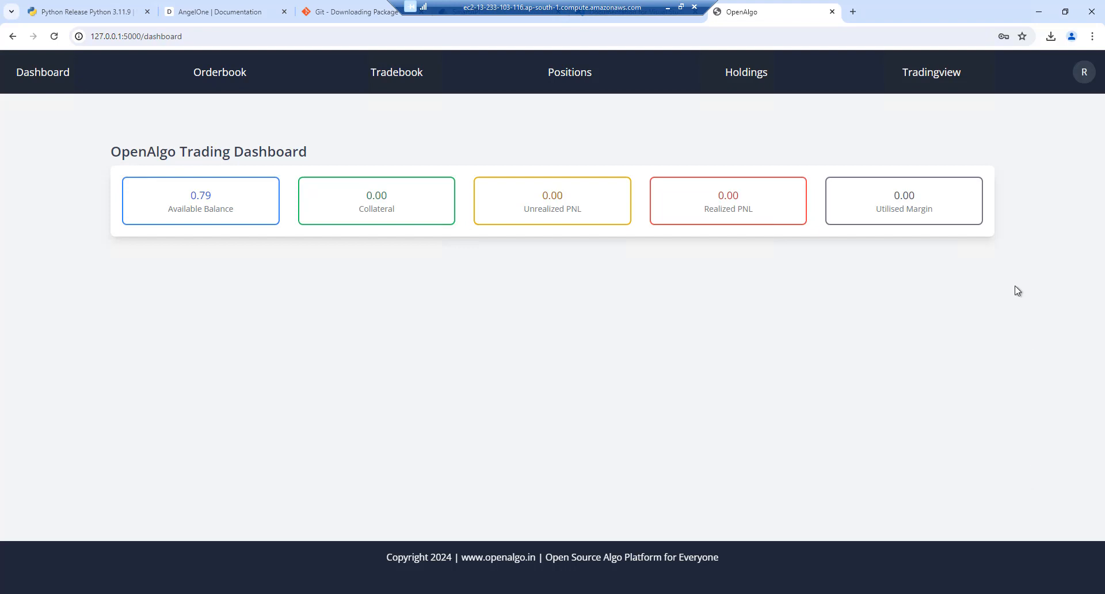
Search OpenAlgo's symbol lookup for ZOMATO on the NSE exchange
{"action": "left_click", "coordinate": [1081, 70]}
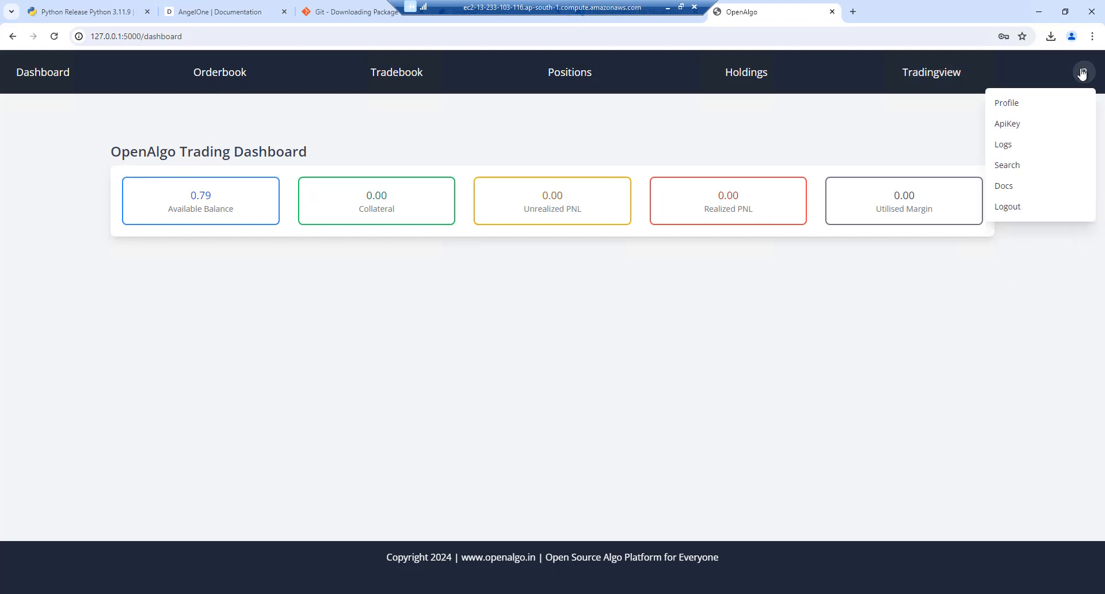
{"action": "left_click", "coordinate": [1010, 165]}
{"action": "left_click", "coordinate": [475, 208]}
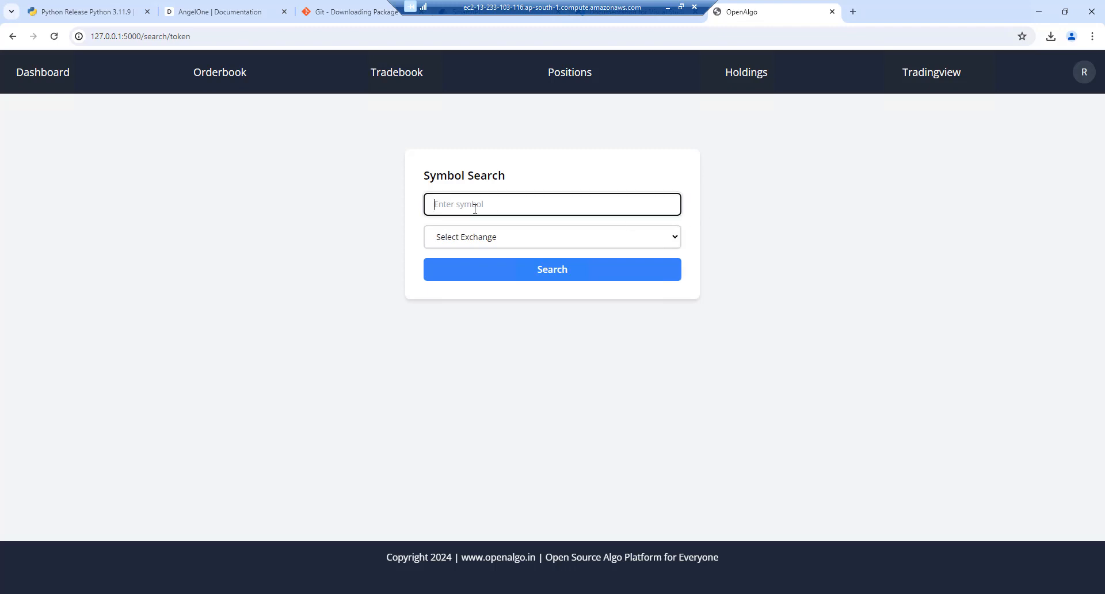
{"action": "type", "text": "zomato"}
{"action": "left_click", "coordinate": [475, 237]}
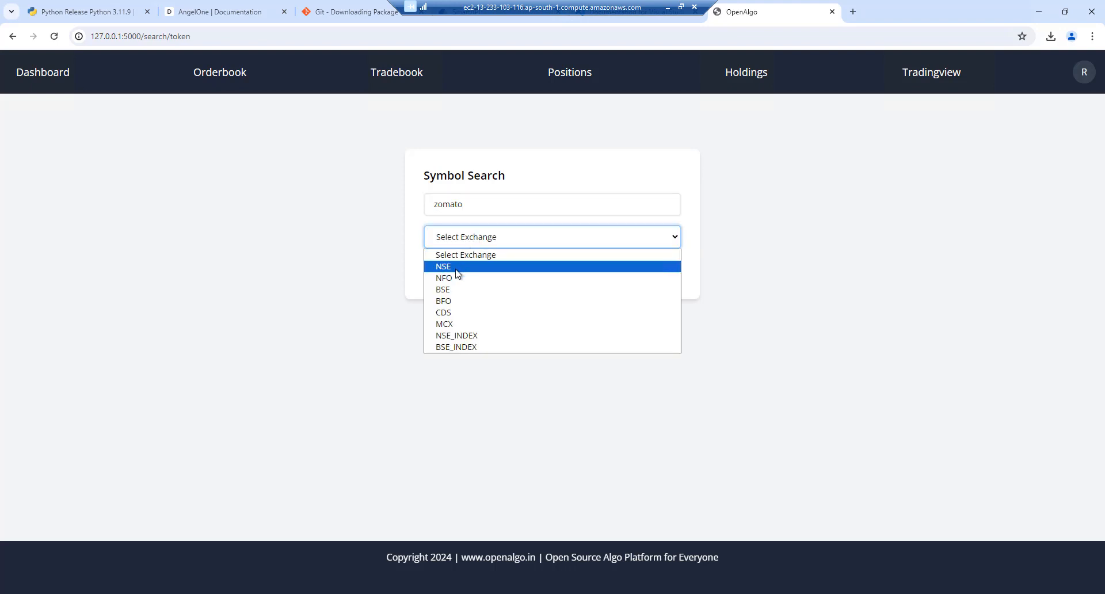
{"action": "left_click", "coordinate": [464, 262]}
{"action": "double_click", "coordinate": [461, 209]}
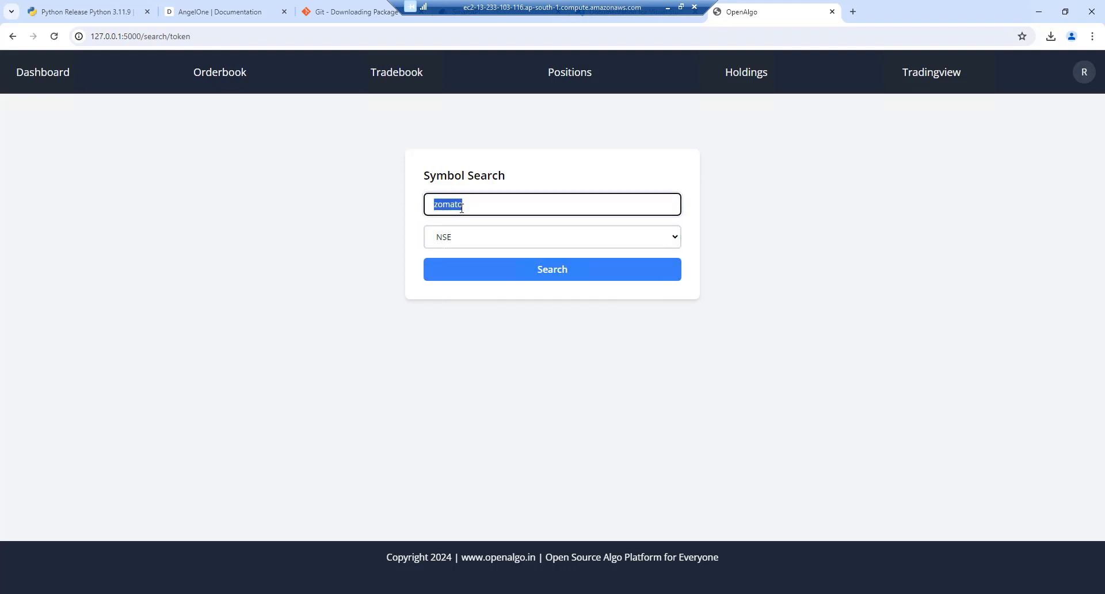
{"action": "key", "text": "BackSpace"}
{"action": "type", "text": "ZOMATO"}
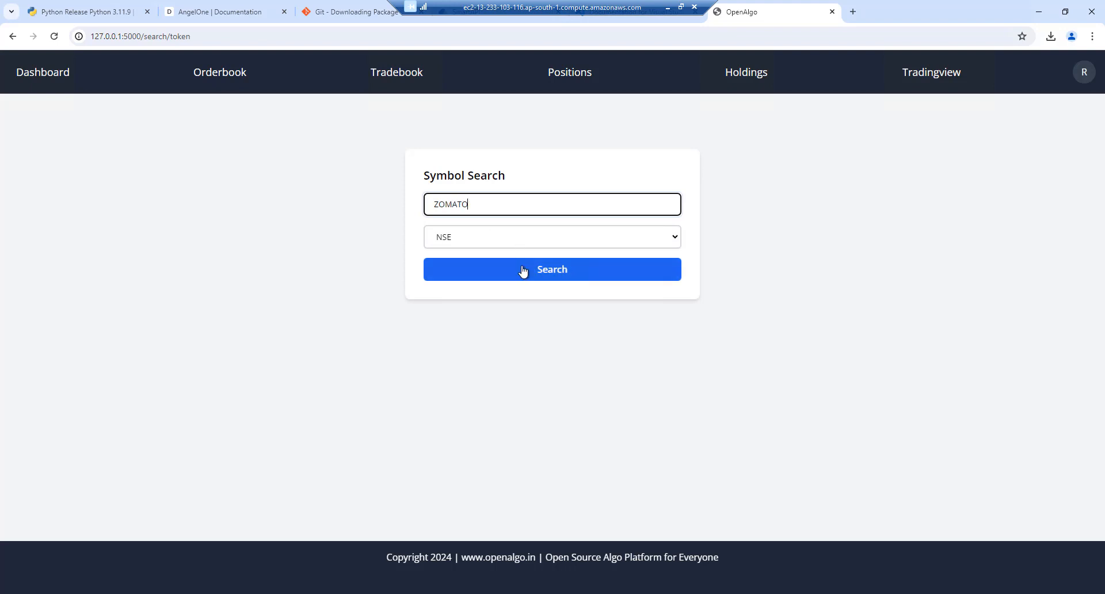
{"action": "left_click", "coordinate": [523, 269]}
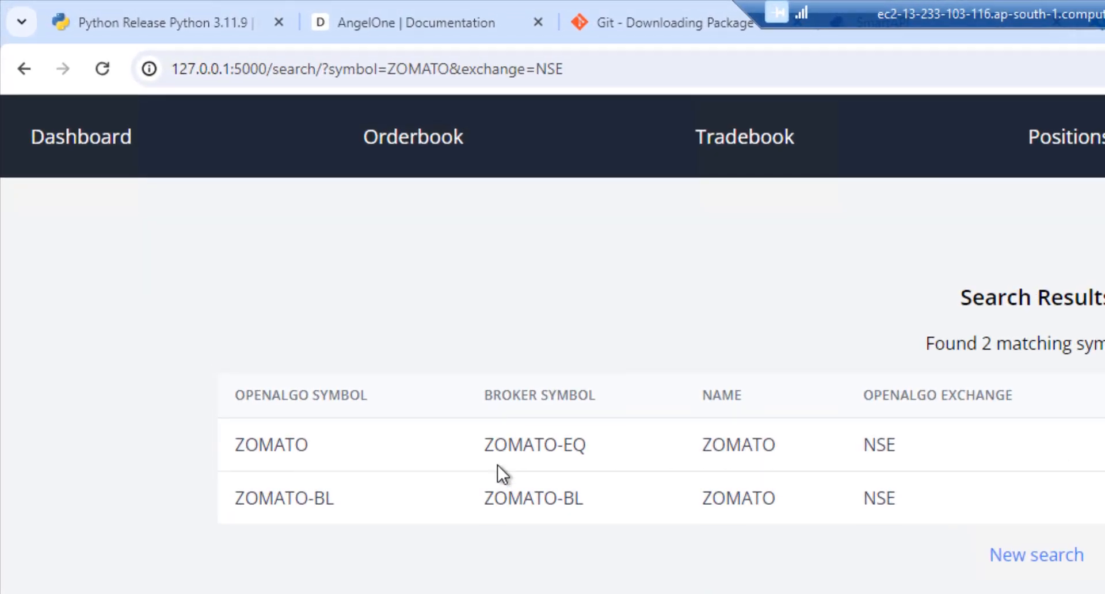
Compare the OpenAlgo symbol ZOMATO with broker symbol ZOMATO-EQ, then return to the documentation tab
{"action": "left_click_drag", "start_coordinate": [244, 447], "coordinate": [334, 452]}
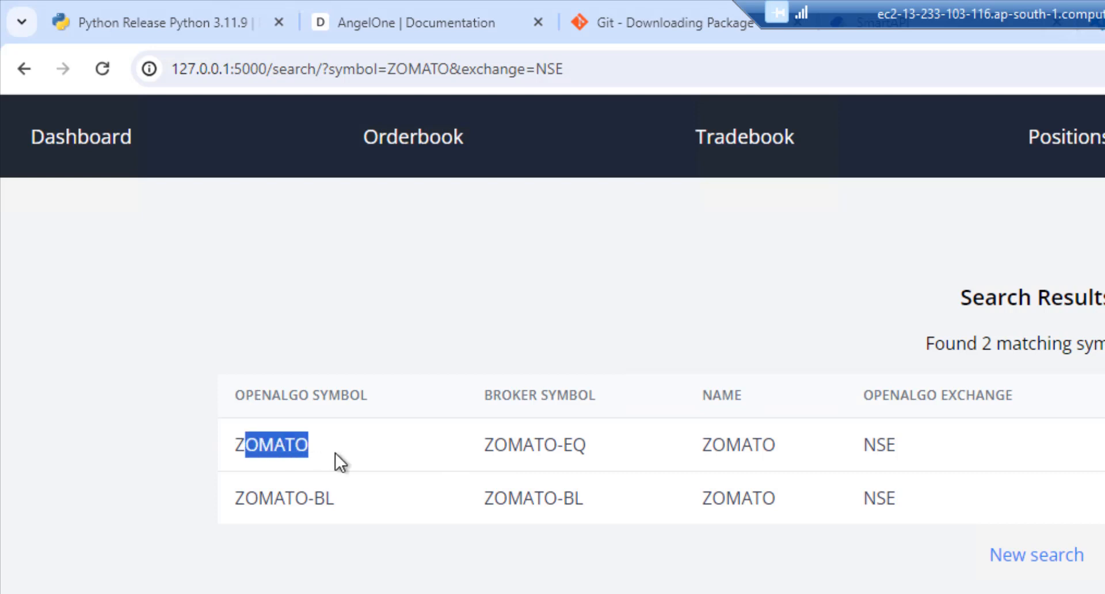
{"action": "left_click_drag", "start_coordinate": [486, 440], "coordinate": [605, 440]}
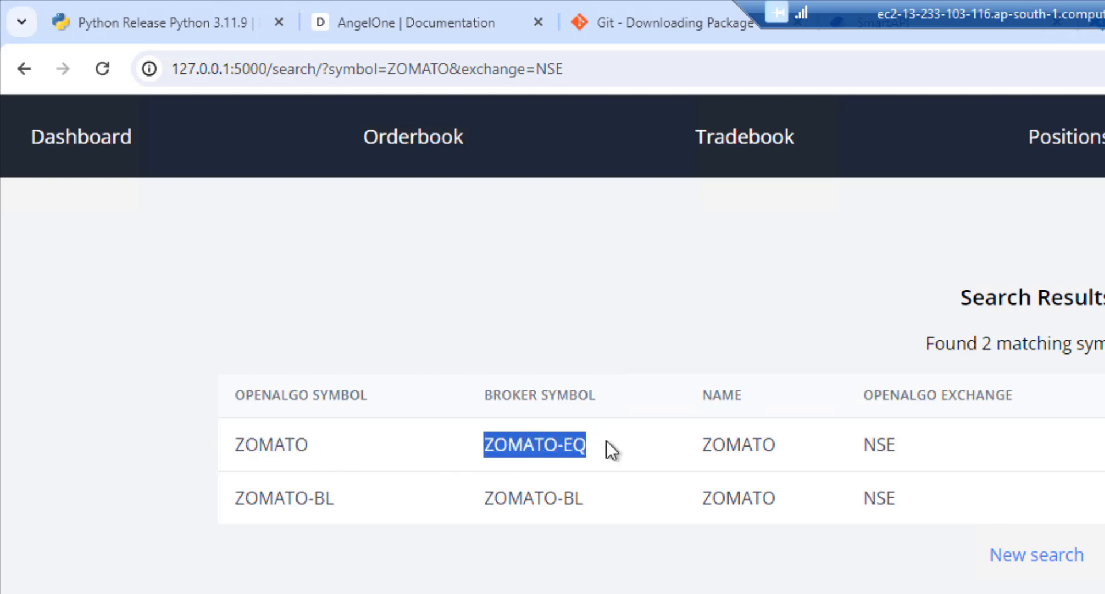
{"action": "double_click", "coordinate": [260, 456]}
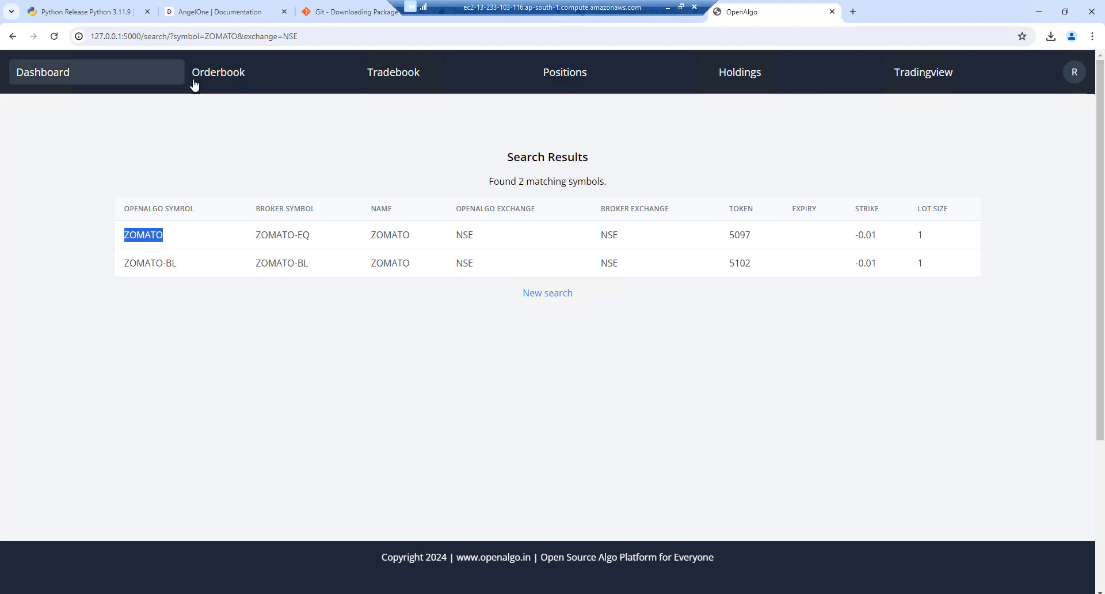
{"action": "left_click", "coordinate": [200, 15]}
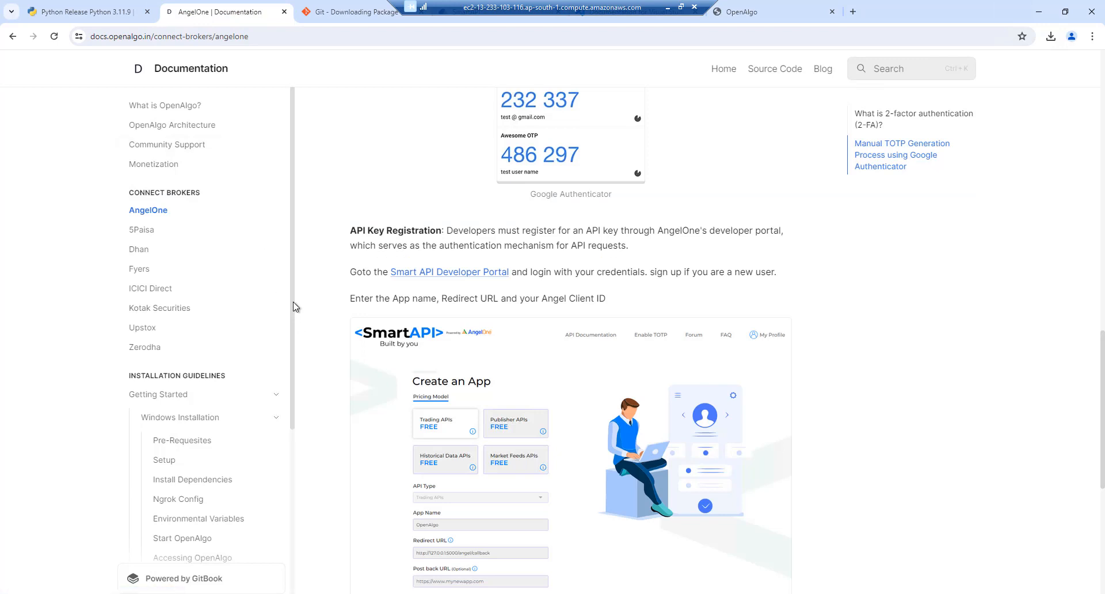
Open the Symbol Format page under API Documentation and scroll through its examples
{"action": "left_click_drag", "start_coordinate": [291, 302], "coordinate": [261, 468]}
{"action": "left_click", "coordinate": [162, 402]}
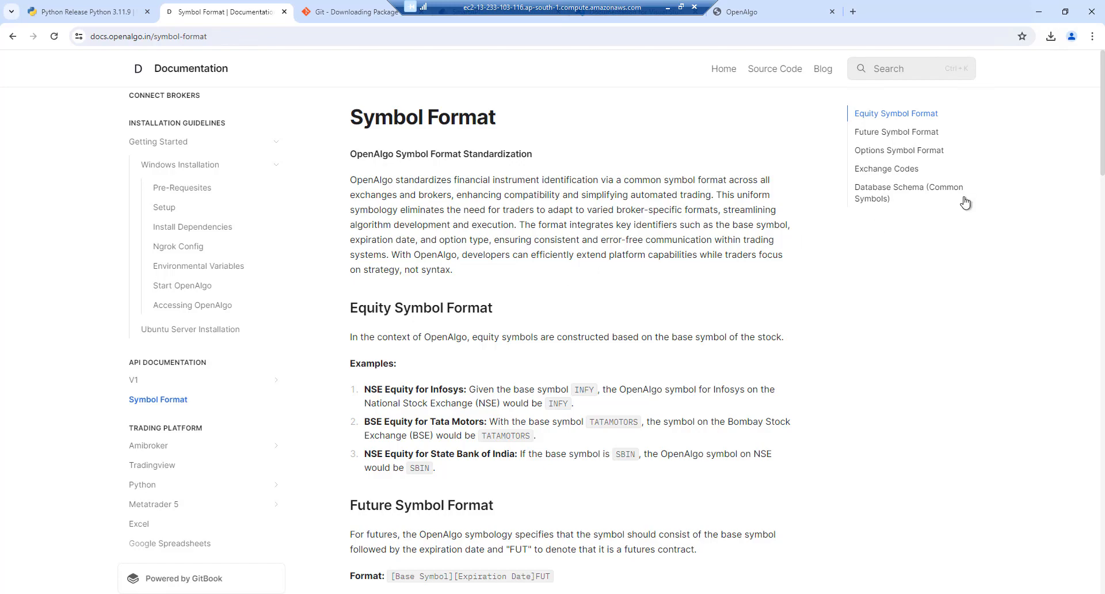
{"action": "scroll", "coordinate": [1099, 167], "scroll_direction": "down", "scroll_amount": 1}
{"action": "left_click_drag", "start_coordinate": [1097, 163], "coordinate": [1099, 70]}
Go to amibroker.com's download page and download the 64-bit AmiBroker 6.00 installer
{"action": "left_click", "coordinate": [849, 13]}
{"action": "type", "text": "ami"}
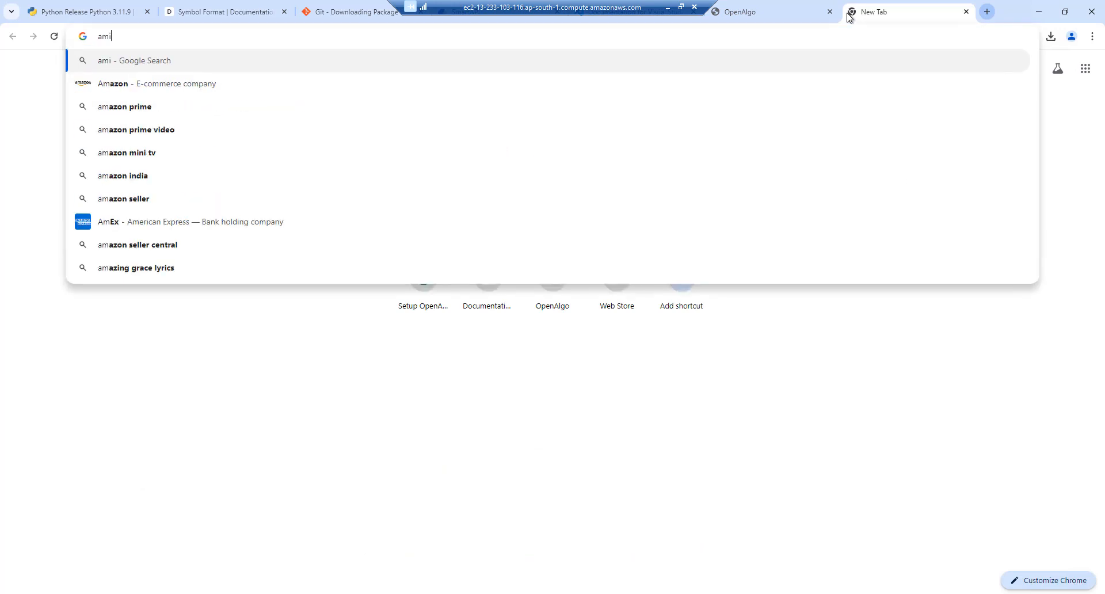
{"action": "type", "text": "broker"}
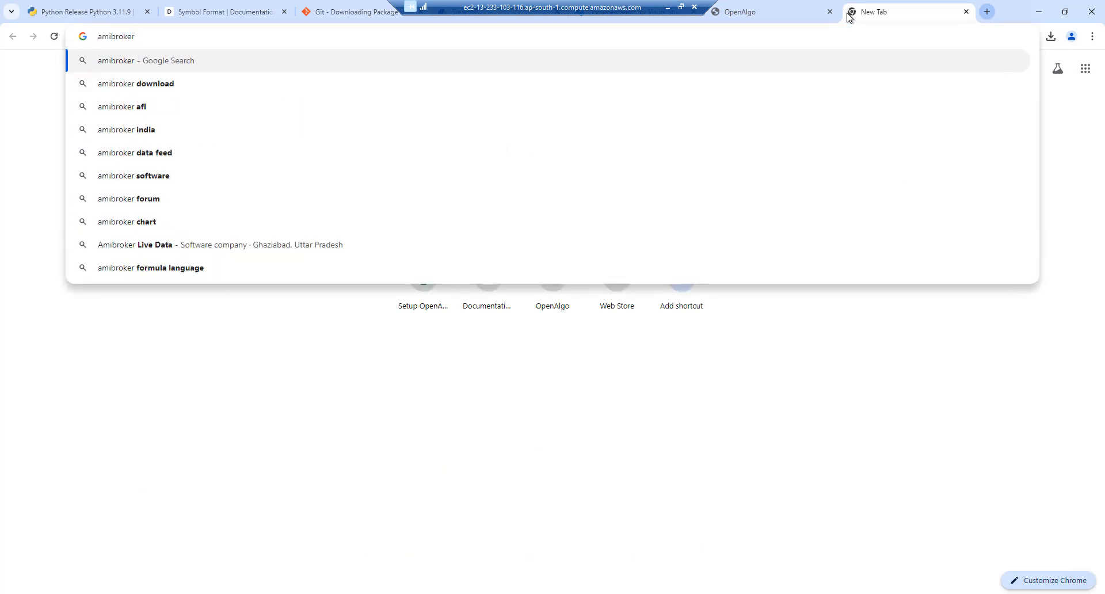
{"action": "type", "text": ".com"}
{"action": "key", "text": "Return"}
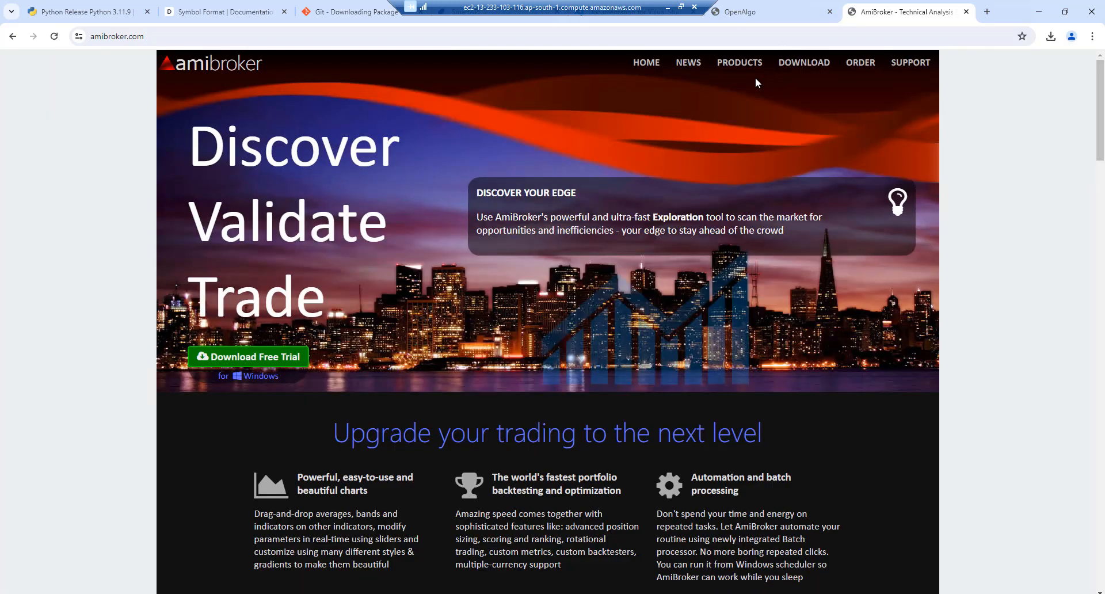
{"action": "left_click", "coordinate": [803, 68]}
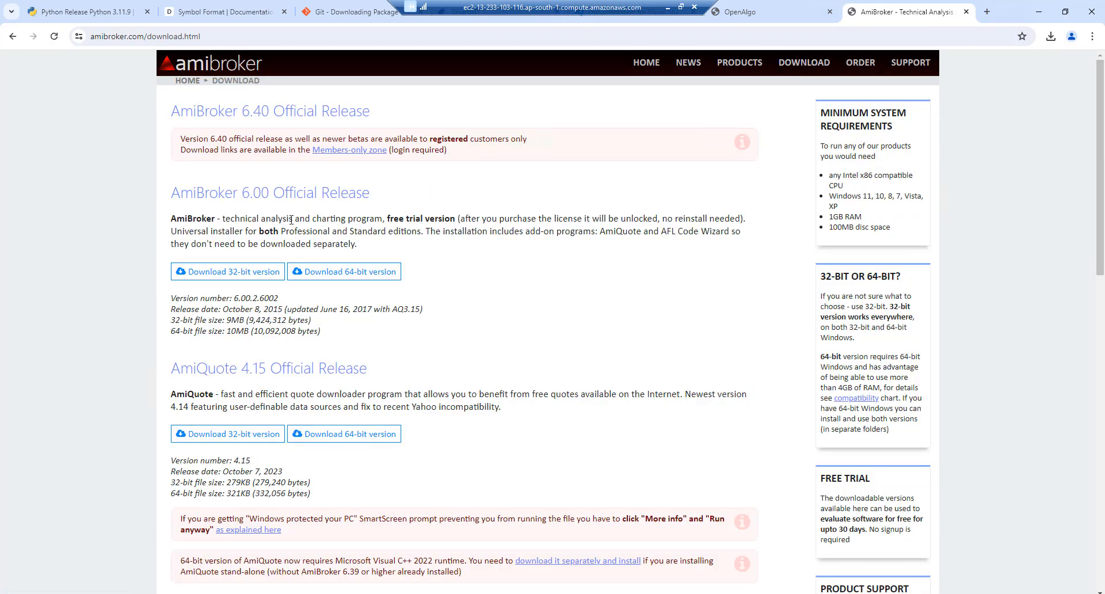
{"action": "left_click_drag", "start_coordinate": [209, 196], "coordinate": [387, 201]}
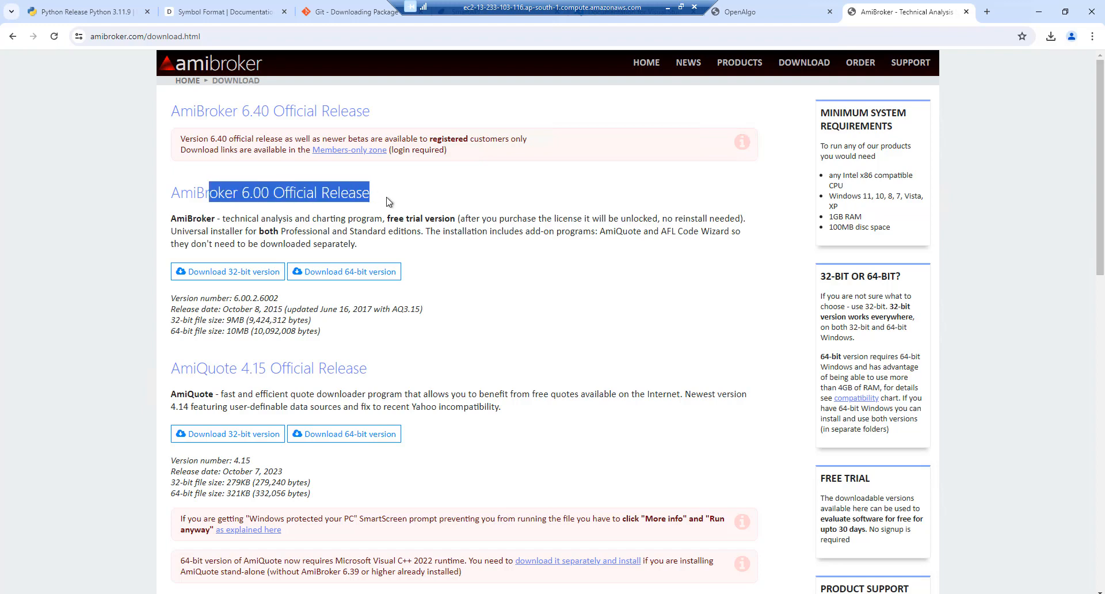
{"action": "left_click", "coordinate": [325, 275]}
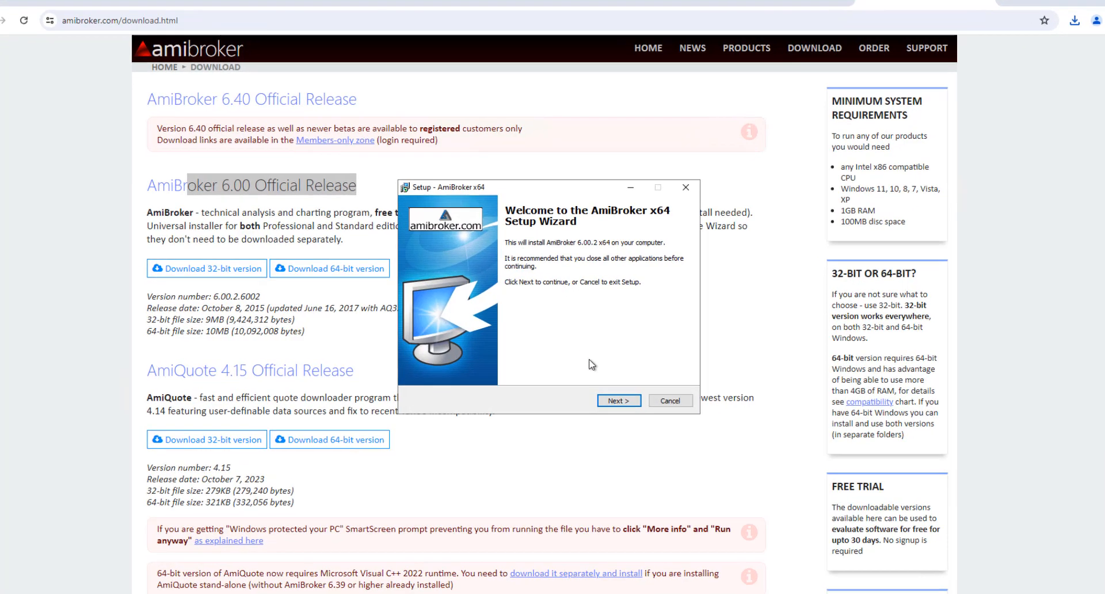
Install AmiBroker x64 with the default folder and Full Installation, then launch it
{"action": "left_click", "coordinate": [618, 400]}
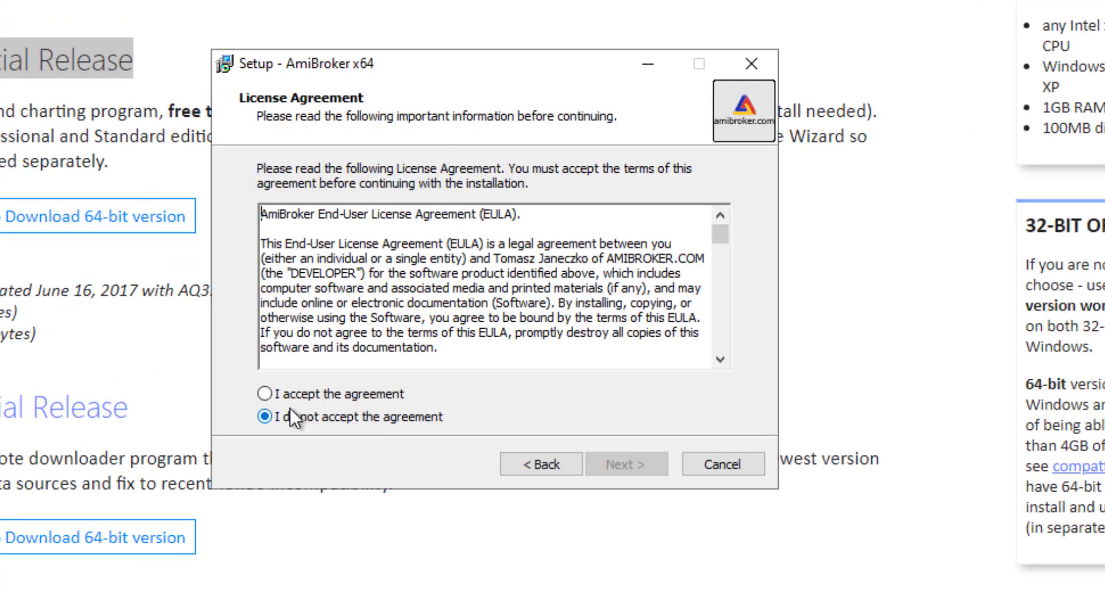
{"action": "left_click", "coordinate": [264, 394]}
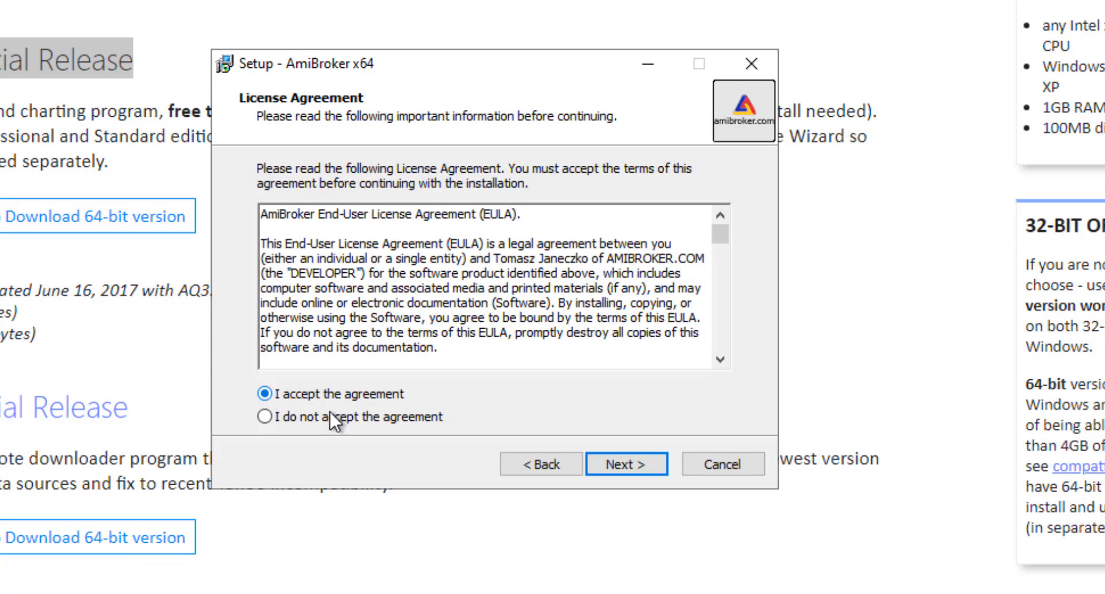
{"action": "left_click", "coordinate": [640, 462]}
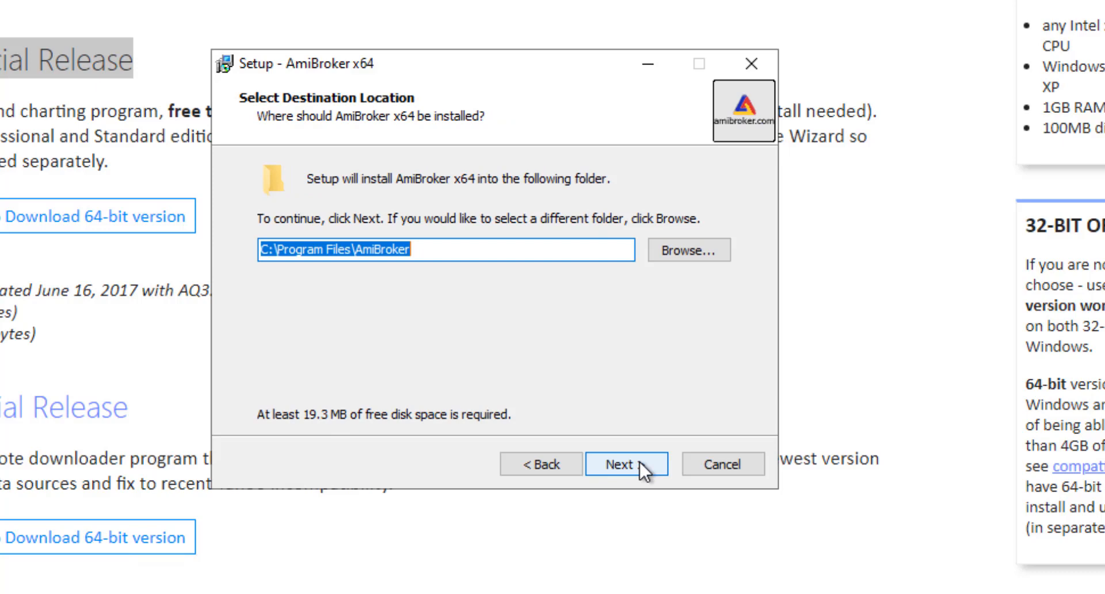
{"action": "left_click", "coordinate": [640, 461]}
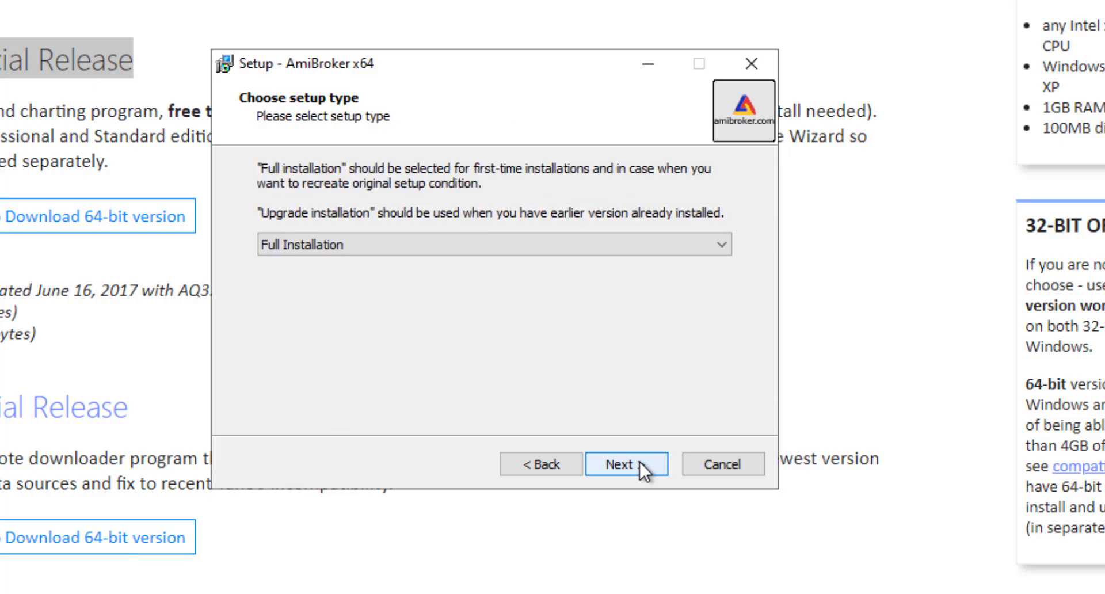
{"action": "left_click", "coordinate": [640, 462]}
{"action": "left_click", "coordinate": [640, 461]}
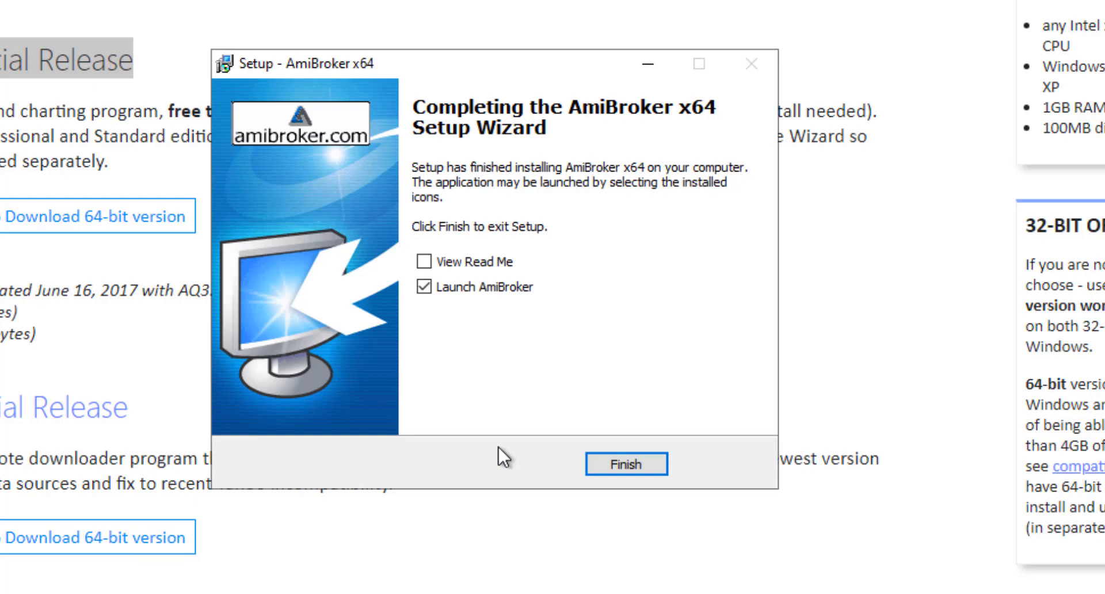
{"action": "left_click", "coordinate": [626, 464]}
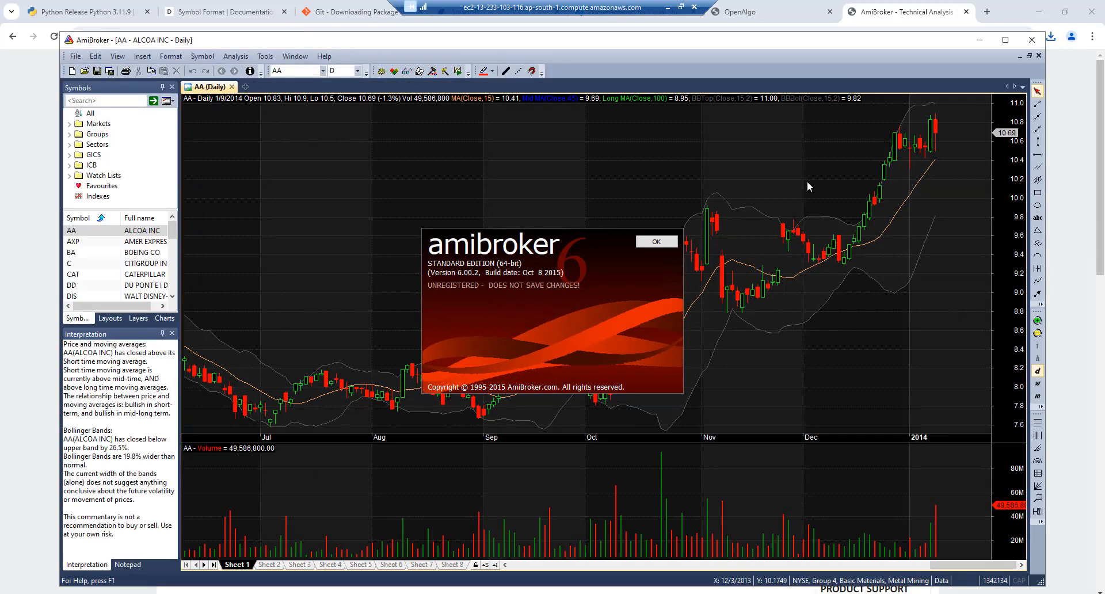
Dismiss the AmiBroker splash screen and inspect bar values on the AA daily chart
{"action": "left_click", "coordinate": [653, 242]}
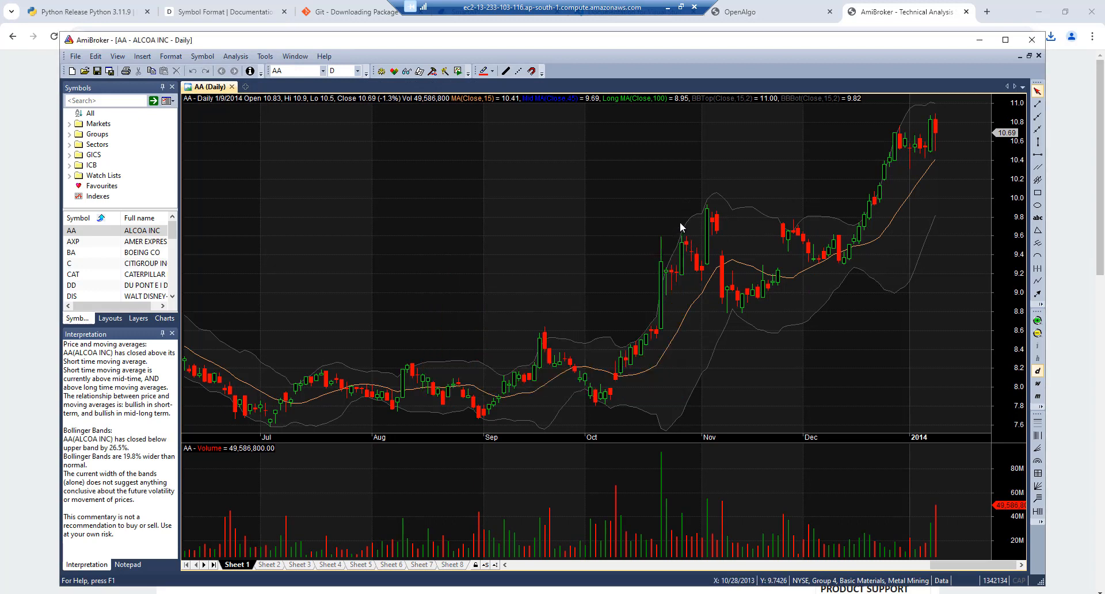
{"action": "mouse_move", "coordinate": [679, 223]}
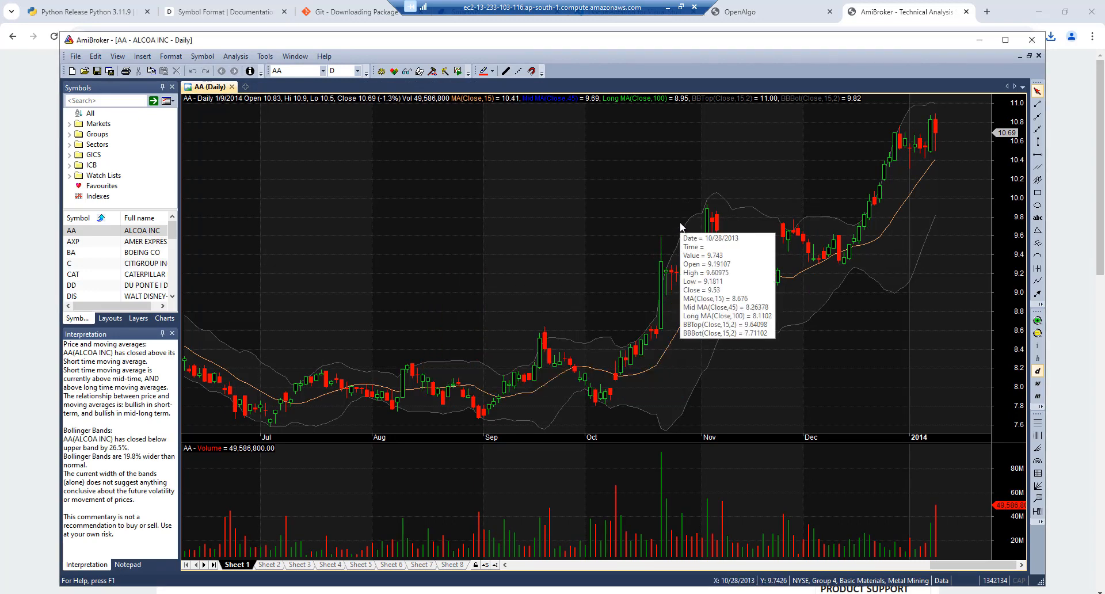
{"action": "mouse_move", "coordinate": [875, 123]}
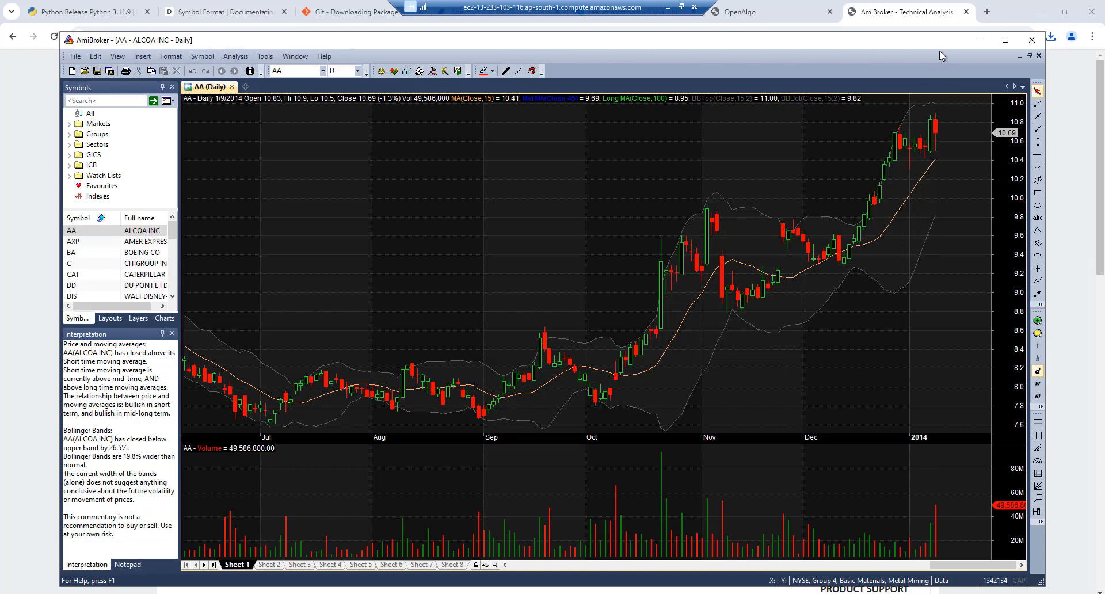
Search 'range filter marketcalls', copy the article's Range Filter AFL code, and return to AmiBroker
{"action": "left_click", "coordinate": [987, 12]}
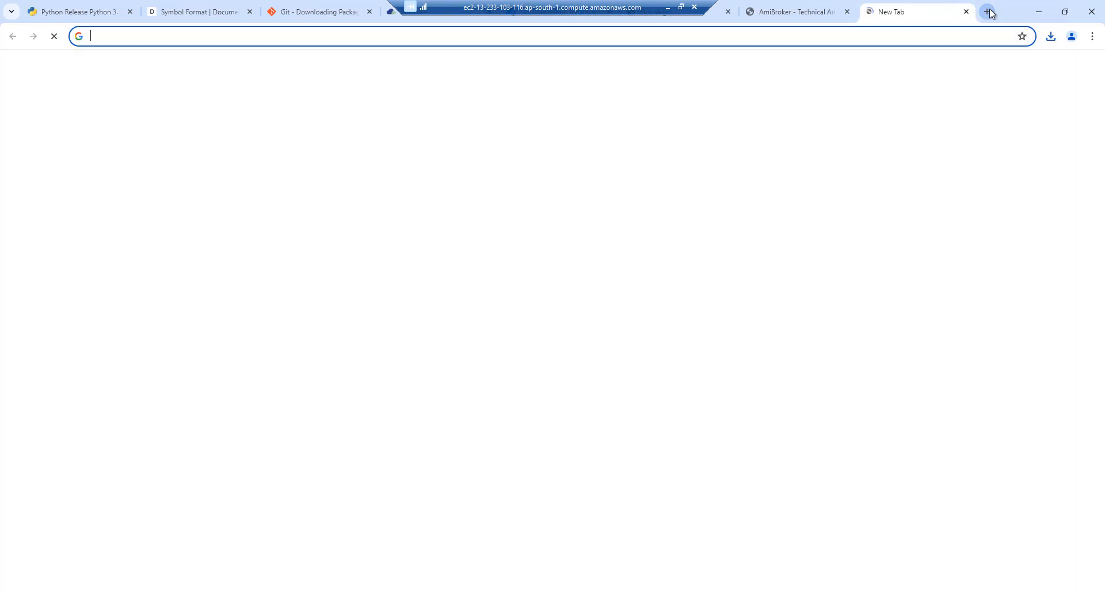
{"action": "type", "text": "range "}
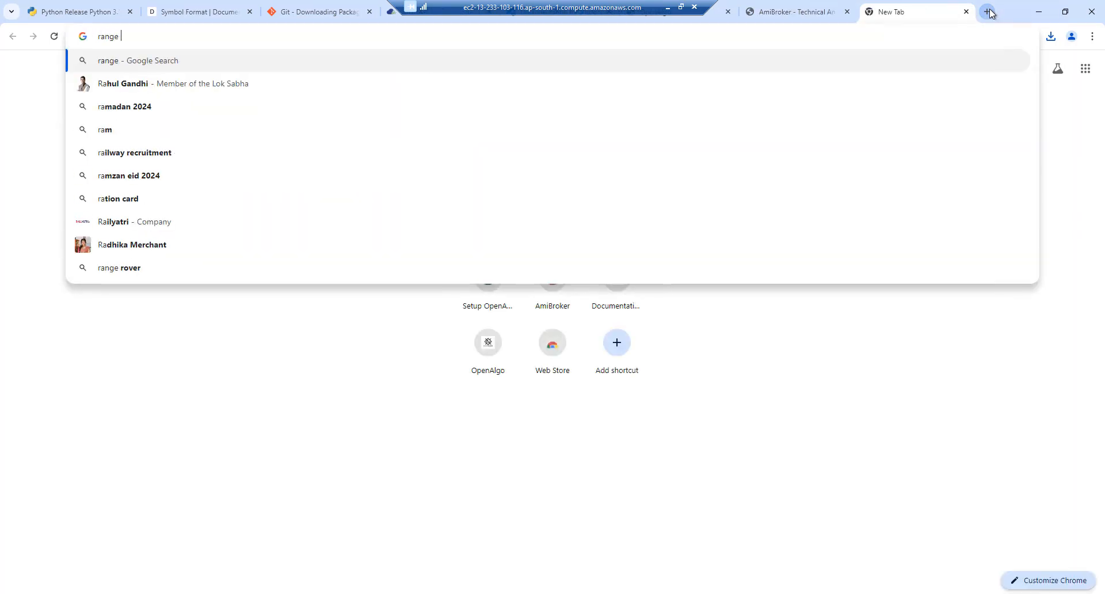
{"action": "type", "text": "filter ma"}
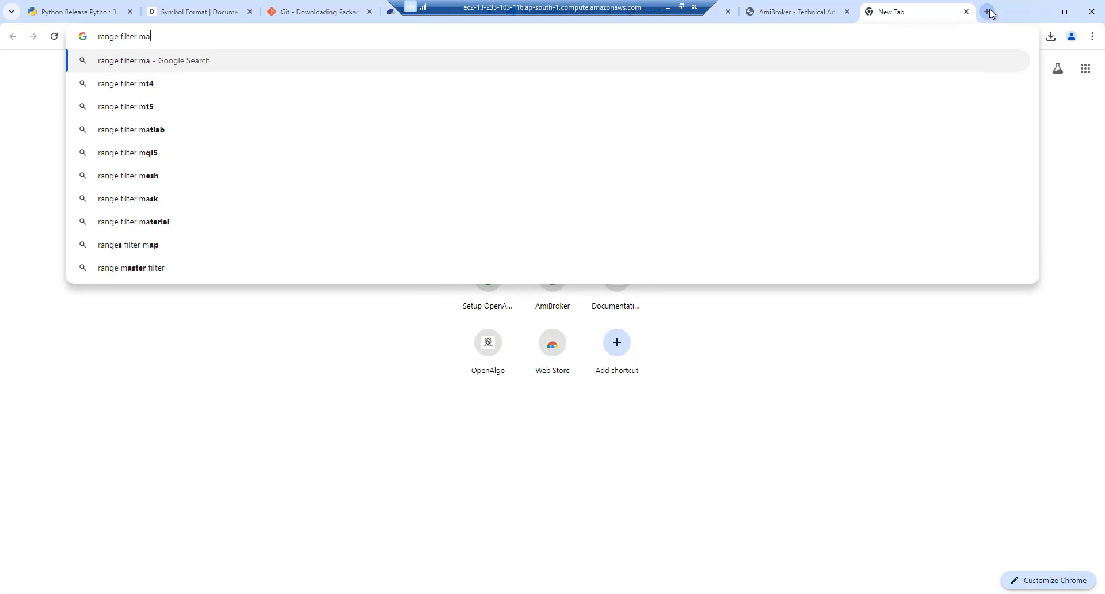
{"action": "type", "text": "rketcall"}
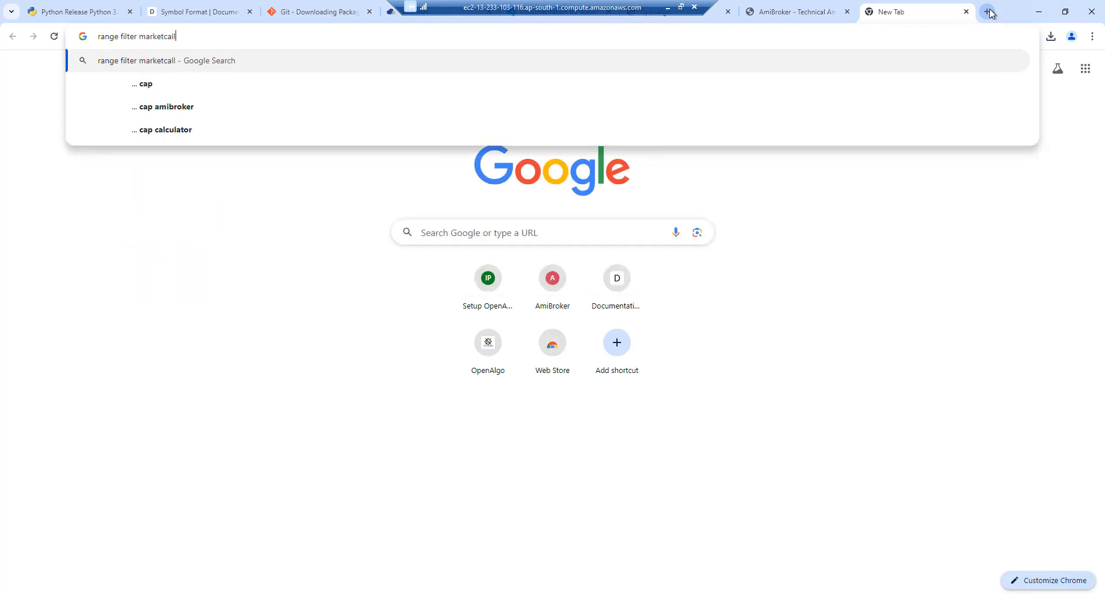
{"action": "type", "text": "s"}
{"action": "key", "text": "Return"}
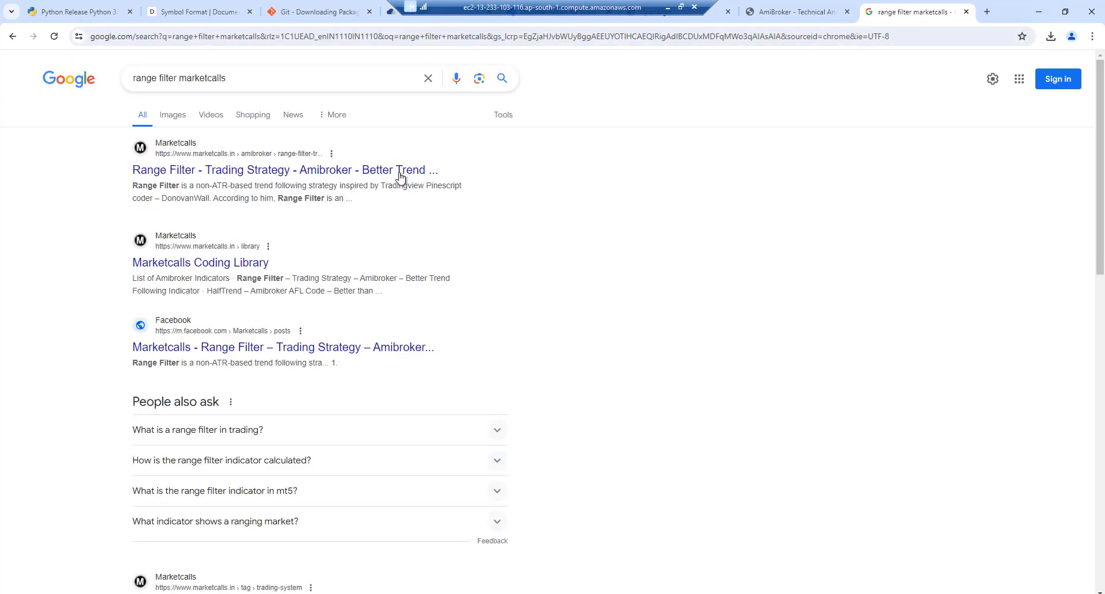
{"action": "left_click", "coordinate": [335, 173]}
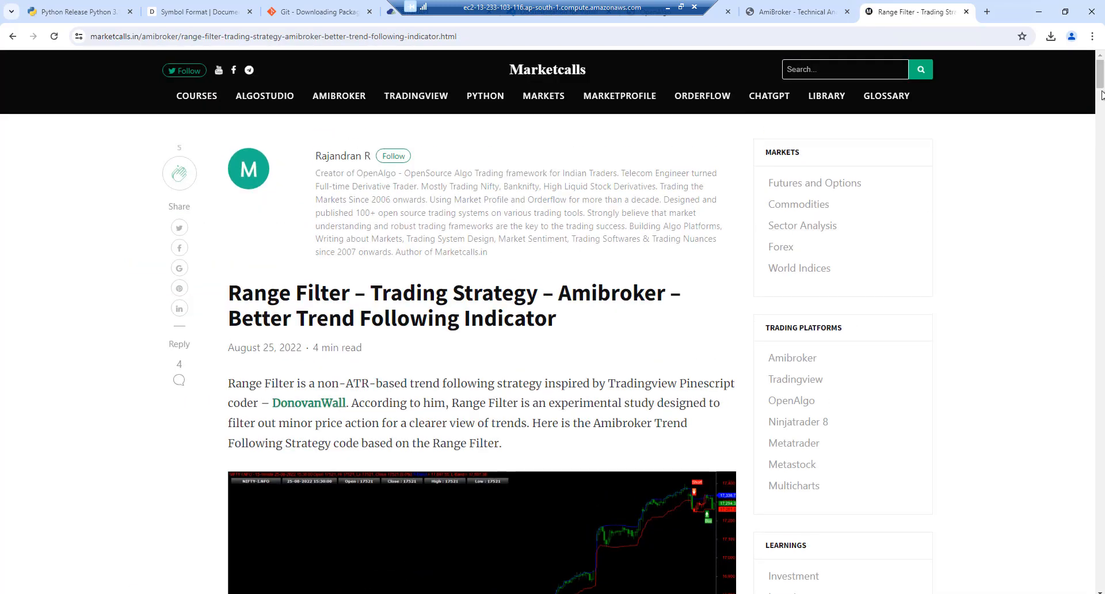
{"action": "left_click_drag", "start_coordinate": [1100, 95], "coordinate": [1079, 209]}
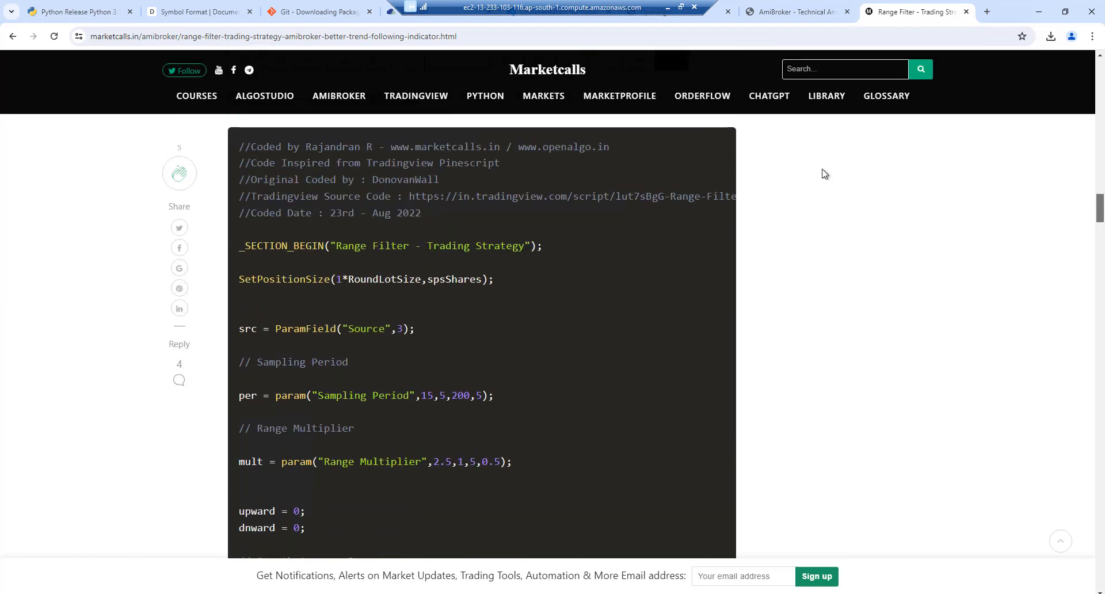
{"action": "mouse_move", "coordinate": [714, 148]}
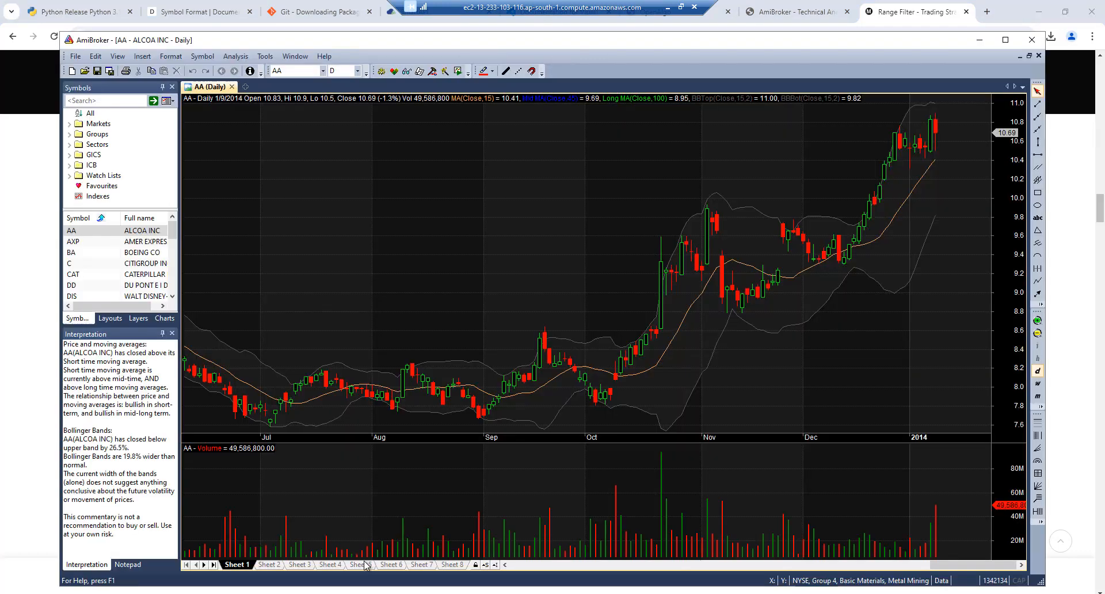
{"action": "left_click", "coordinate": [369, 567]}
Paste the Range Filter code into a new maximized AFL formula and choose File > Save
{"action": "double_click", "coordinate": [360, 46]}
{"action": "left_click", "coordinate": [15, 20]}
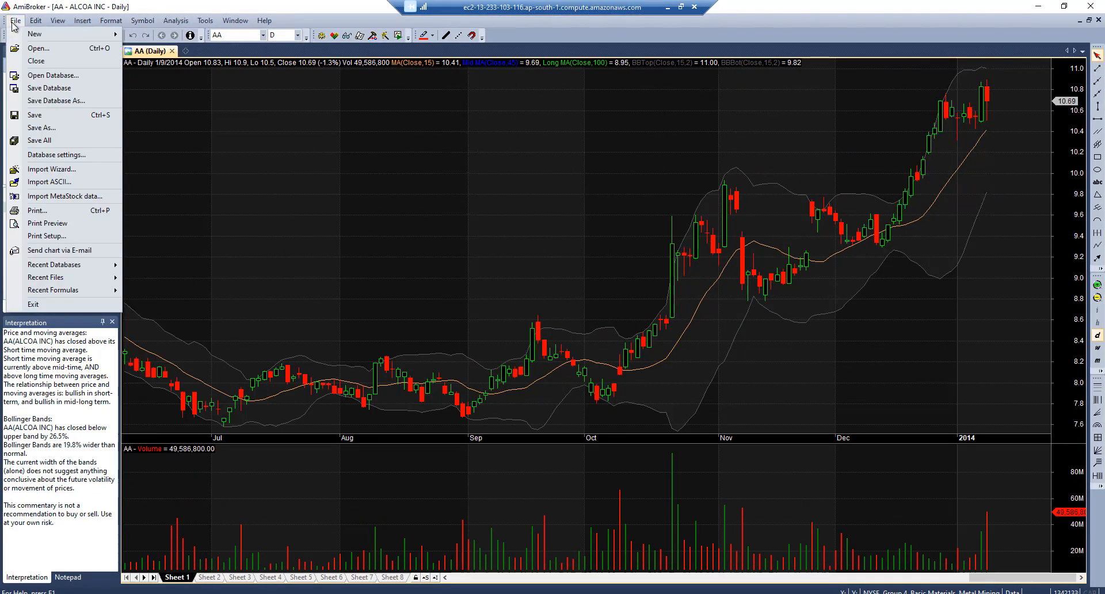
{"action": "mouse_move", "coordinate": [18, 34]}
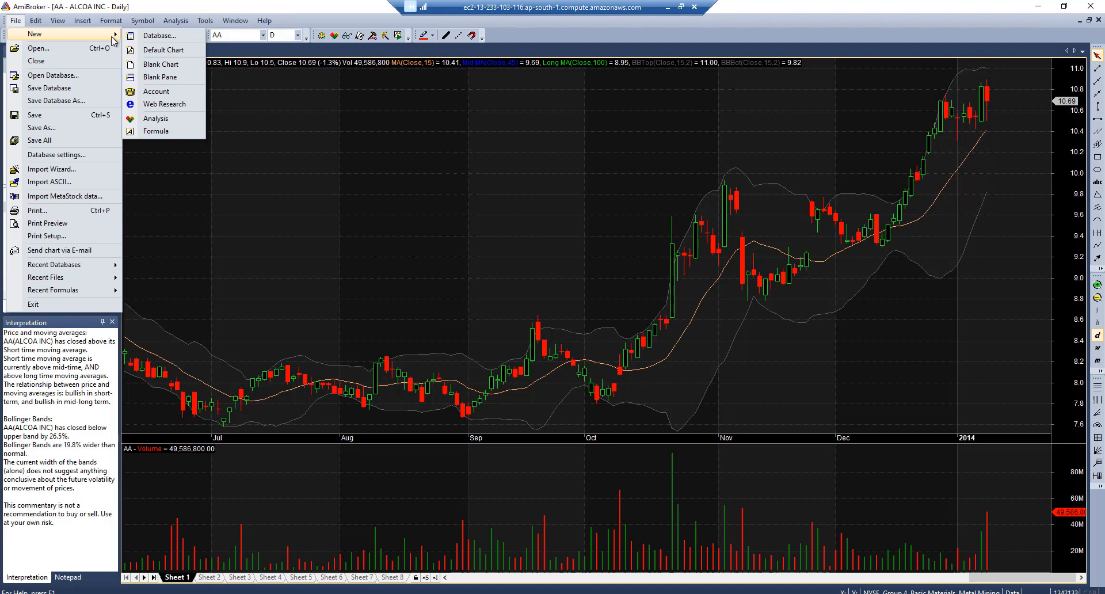
{"action": "left_click", "coordinate": [159, 131]}
{"action": "left_click", "coordinate": [247, 15]}
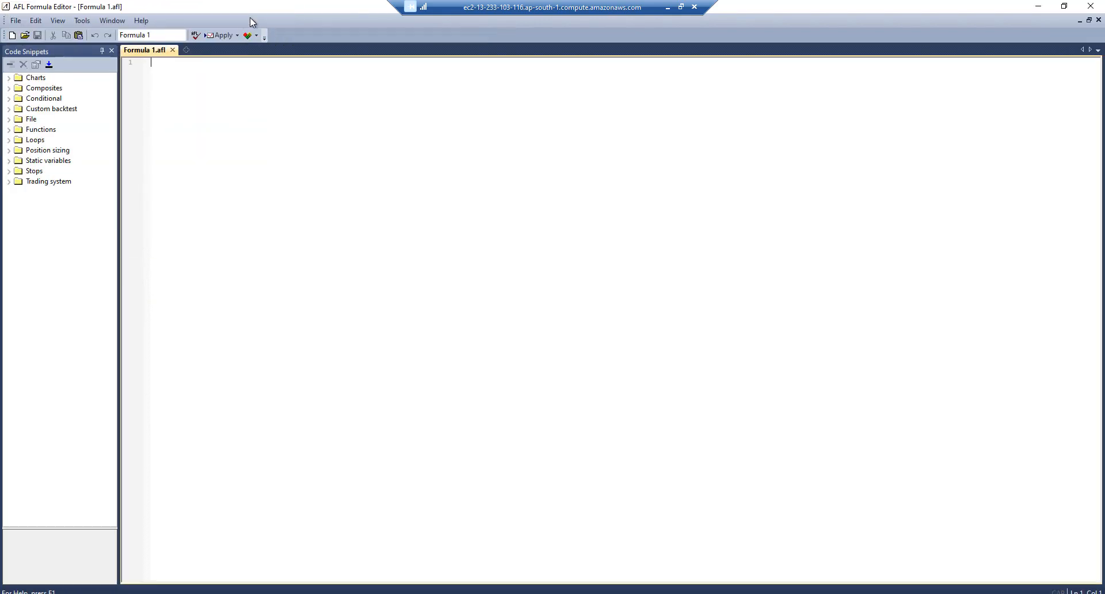
{"action": "key", "text": "ctrl+v"}
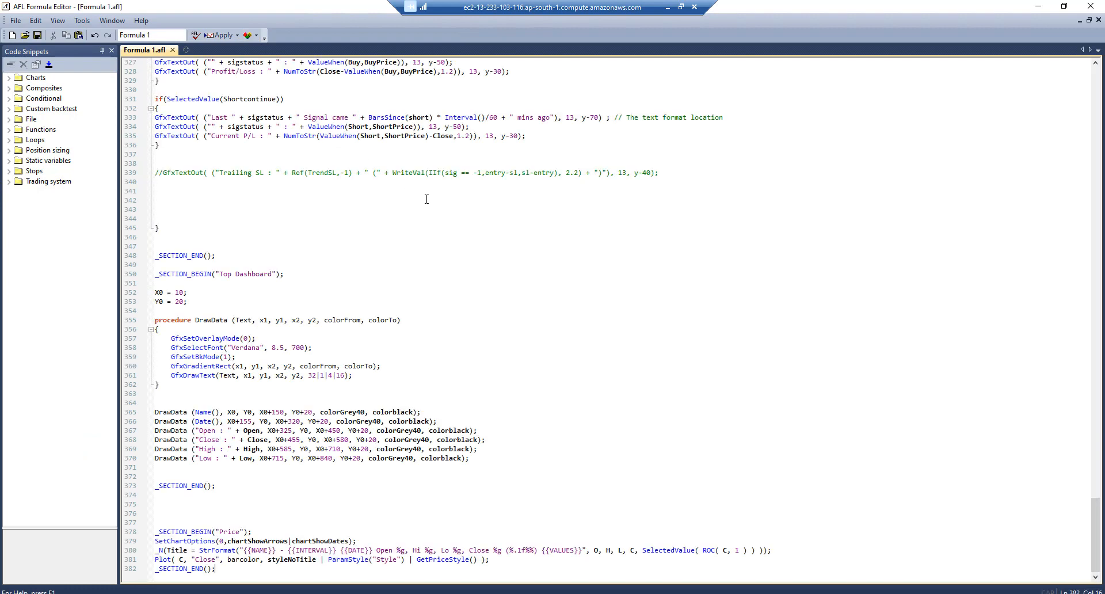
{"action": "left_click", "coordinate": [16, 20]}
{"action": "left_click", "coordinate": [28, 81]}
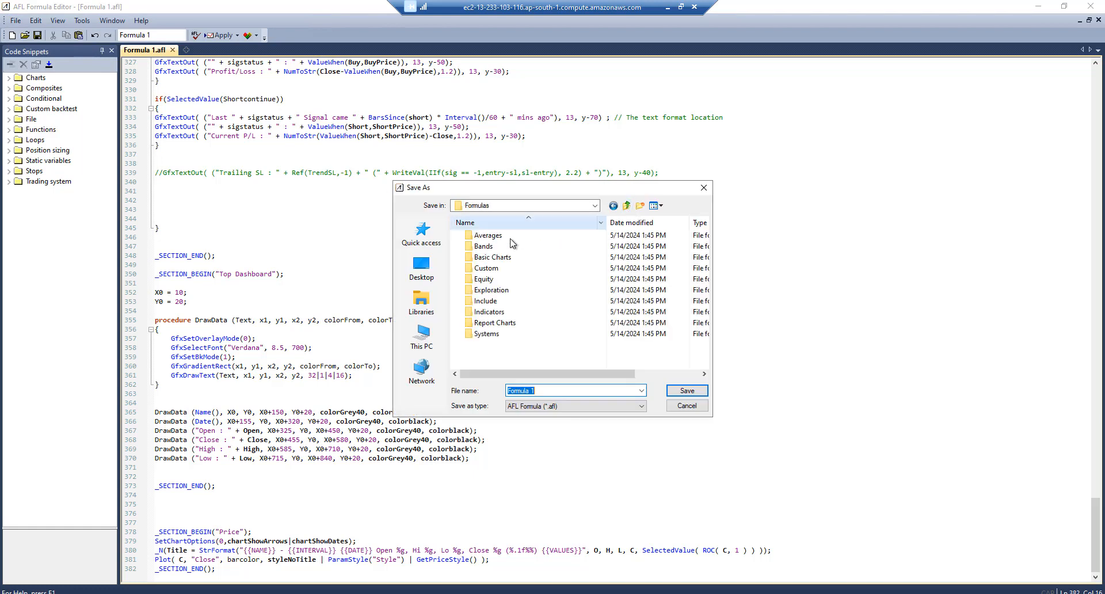
Create an OpenAlgo folder under Formulas and open it
{"action": "left_click", "coordinate": [641, 209]}
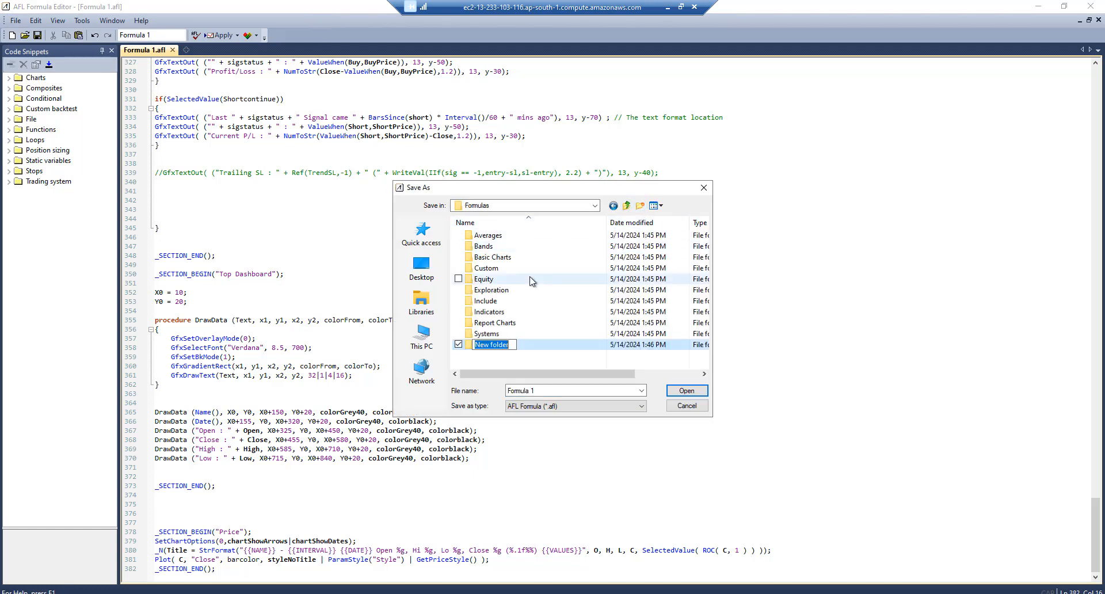
{"action": "type", "text": "OpenAI"}
{"action": "type", "text": "go"}
{"action": "key", "text": "Return"}
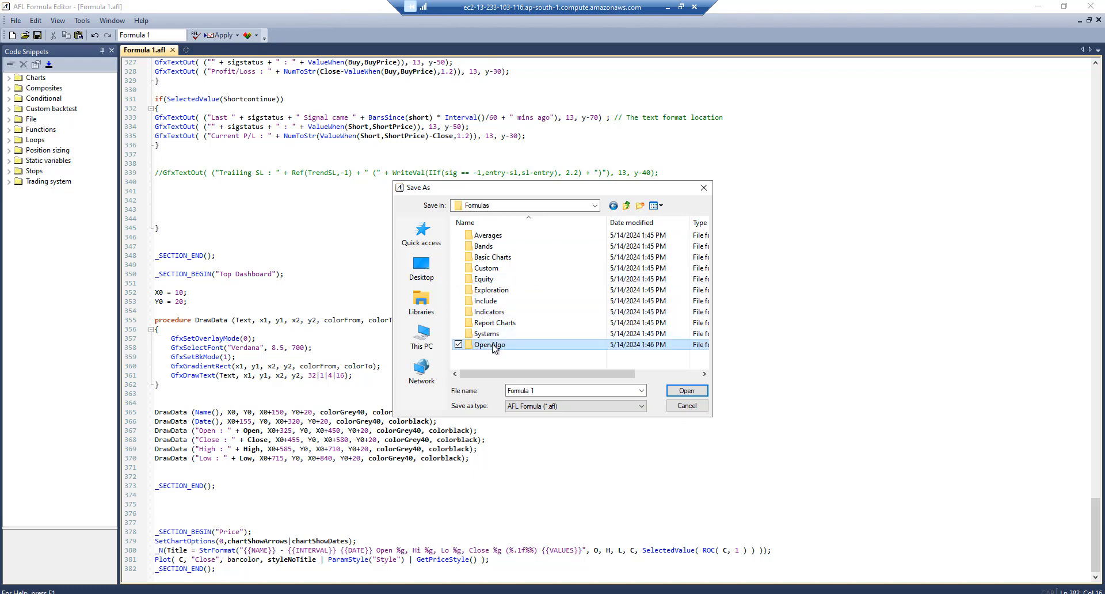
{"action": "left_click", "coordinate": [540, 359]}
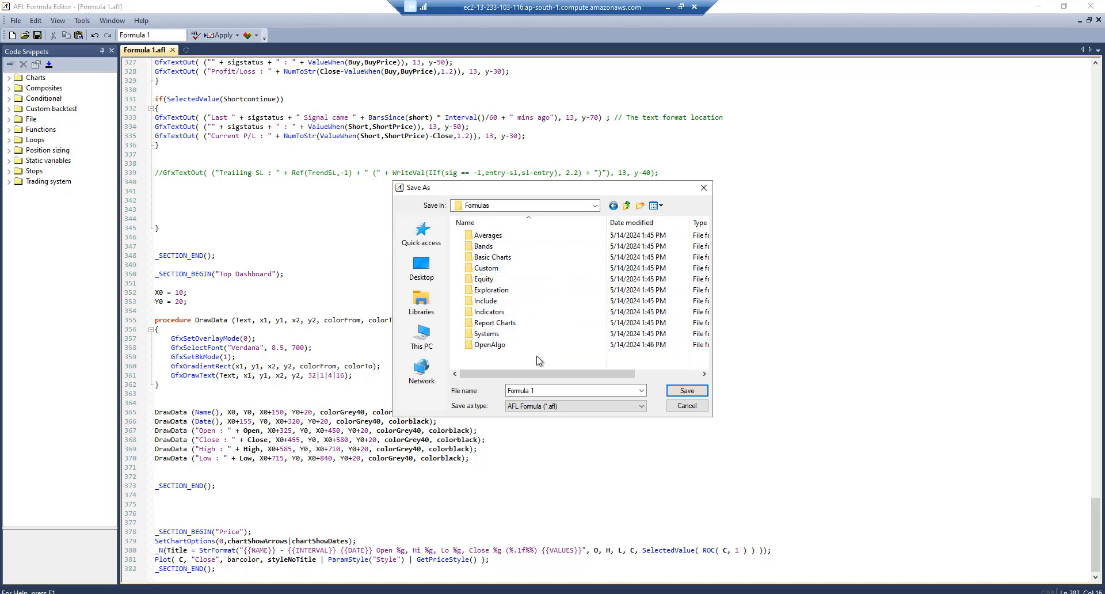
{"action": "left_click", "coordinate": [483, 345]}
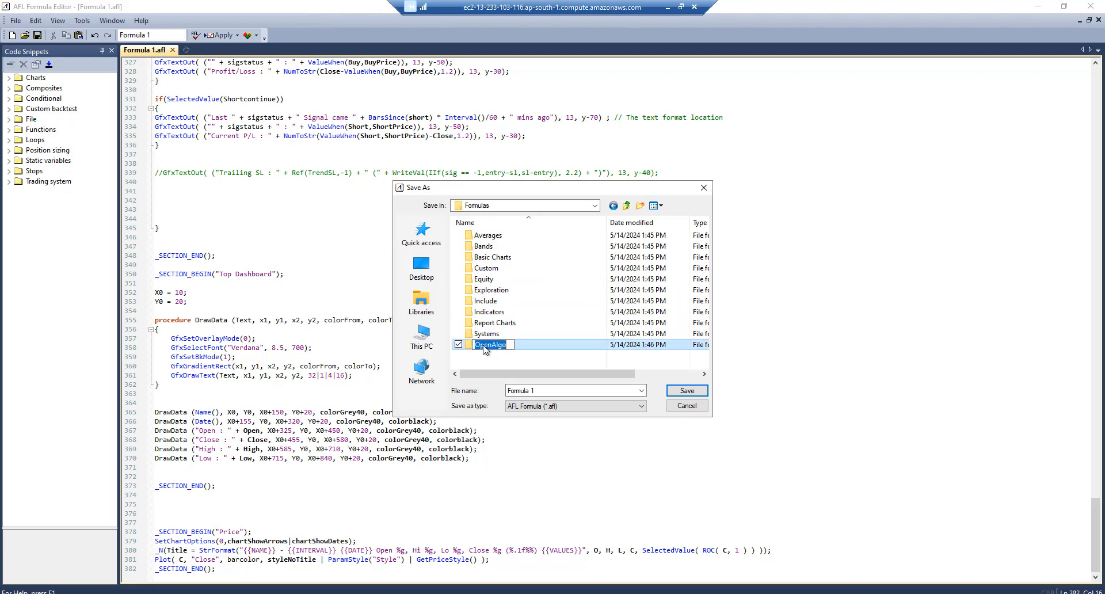
{"action": "left_click", "coordinate": [516, 358]}
{"action": "double_click", "coordinate": [486, 345]}
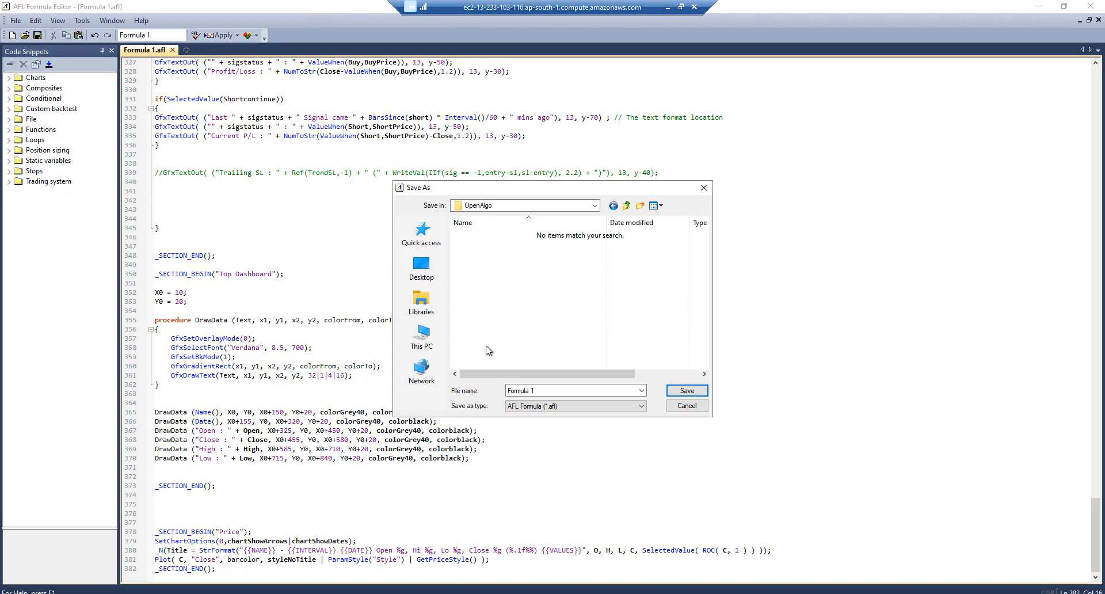
Create Strategies and Modules folders inside OpenAlgo and delete the leftover empty New folder
{"action": "left_click", "coordinate": [639, 204]}
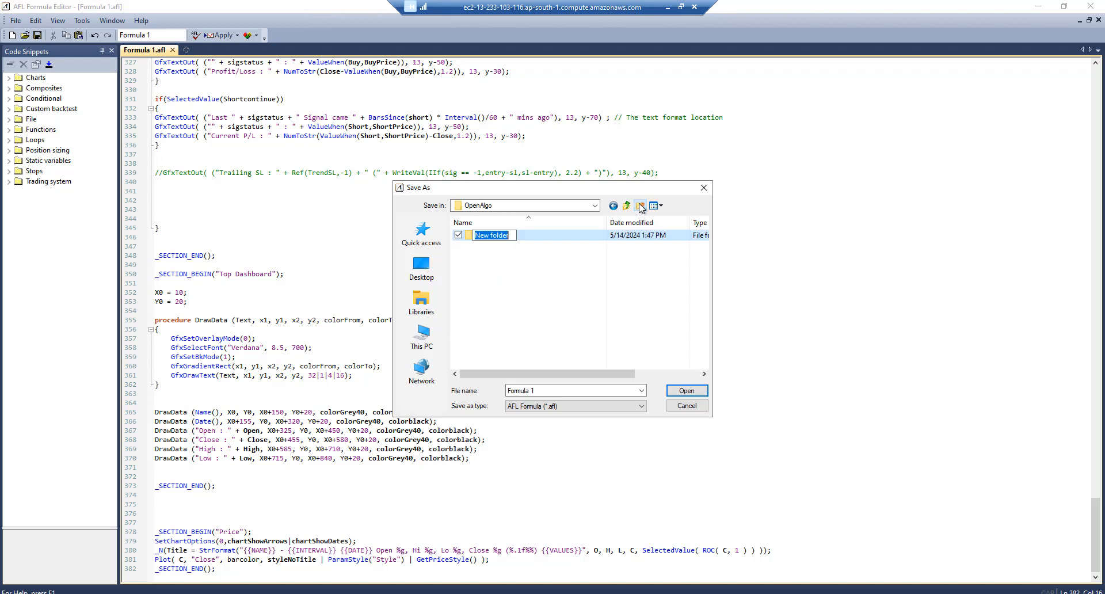
{"action": "type", "text": "Strategies"}
{"action": "key", "text": "Return"}
{"action": "left_click", "coordinate": [639, 204]}
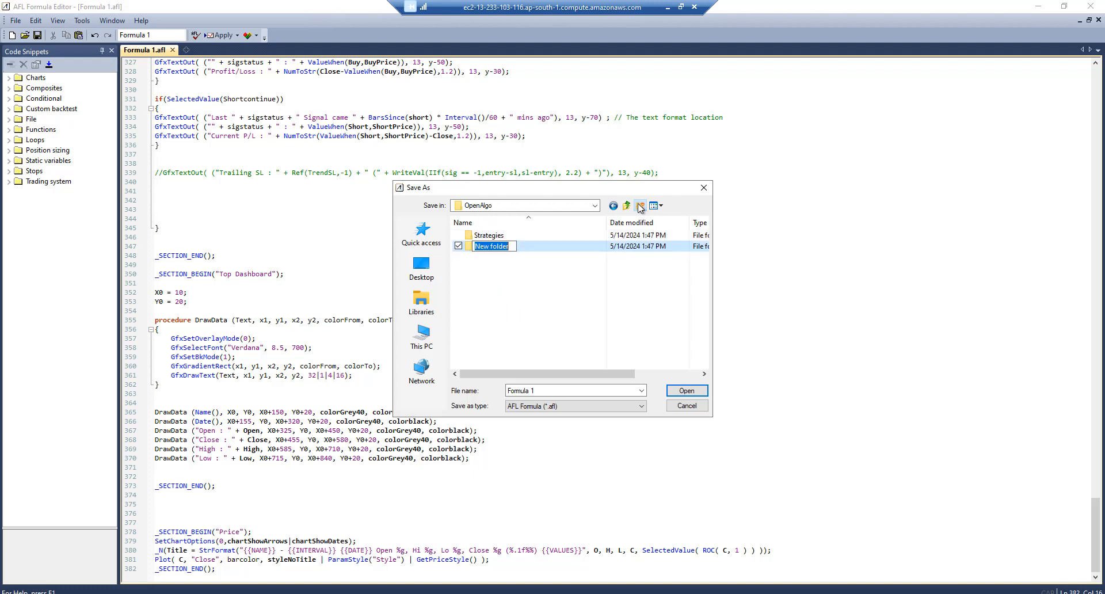
{"action": "left_click", "coordinate": [639, 205]}
{"action": "type", "text": "Modules"}
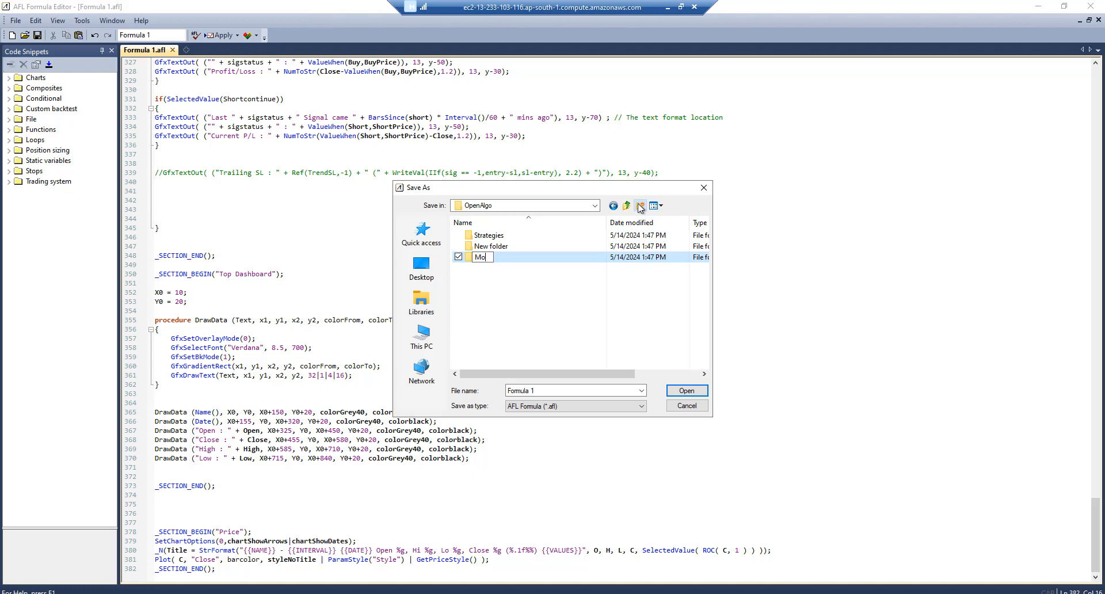
{"action": "key", "text": "Return"}
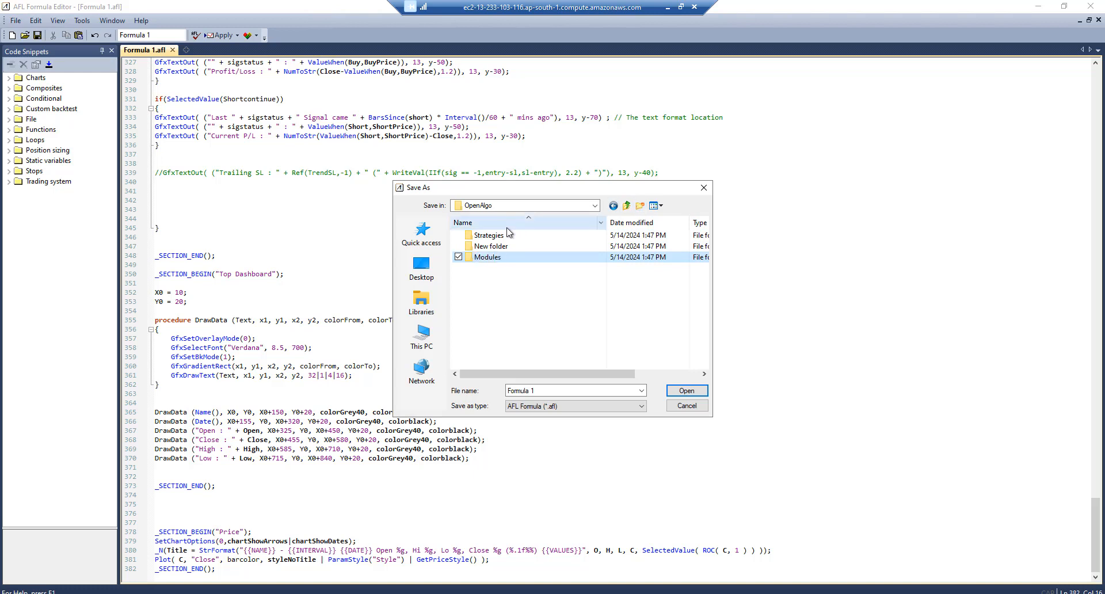
{"action": "left_click", "coordinate": [486, 248]}
{"action": "key", "text": "Delete"}
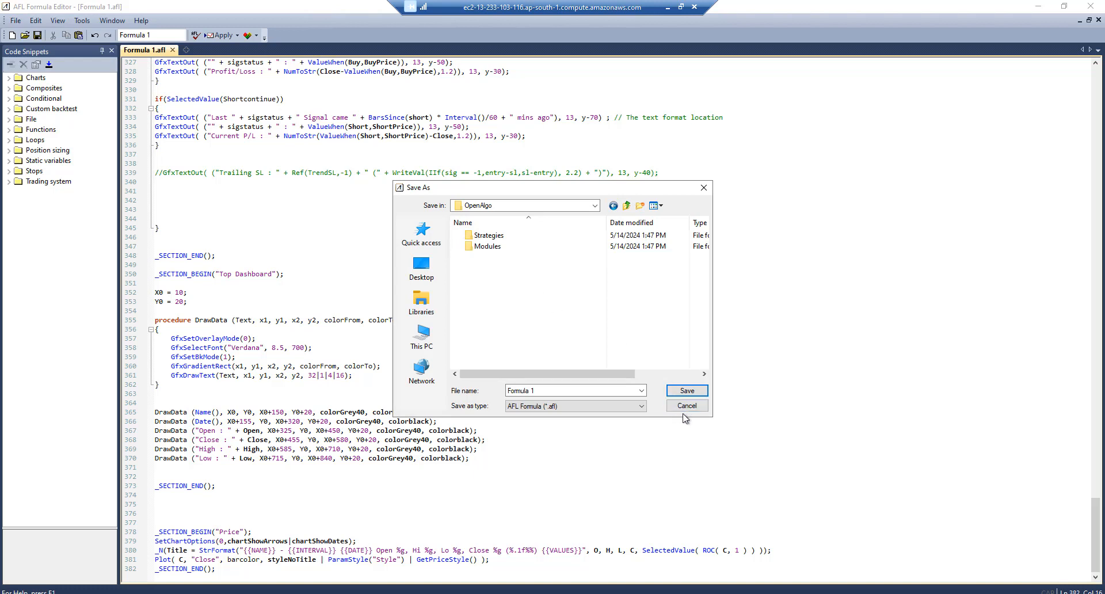
Save the formula as Range Filter.afl inside the Strategies folder
{"action": "left_click", "coordinate": [485, 236]}
{"action": "double_click", "coordinate": [484, 236]}
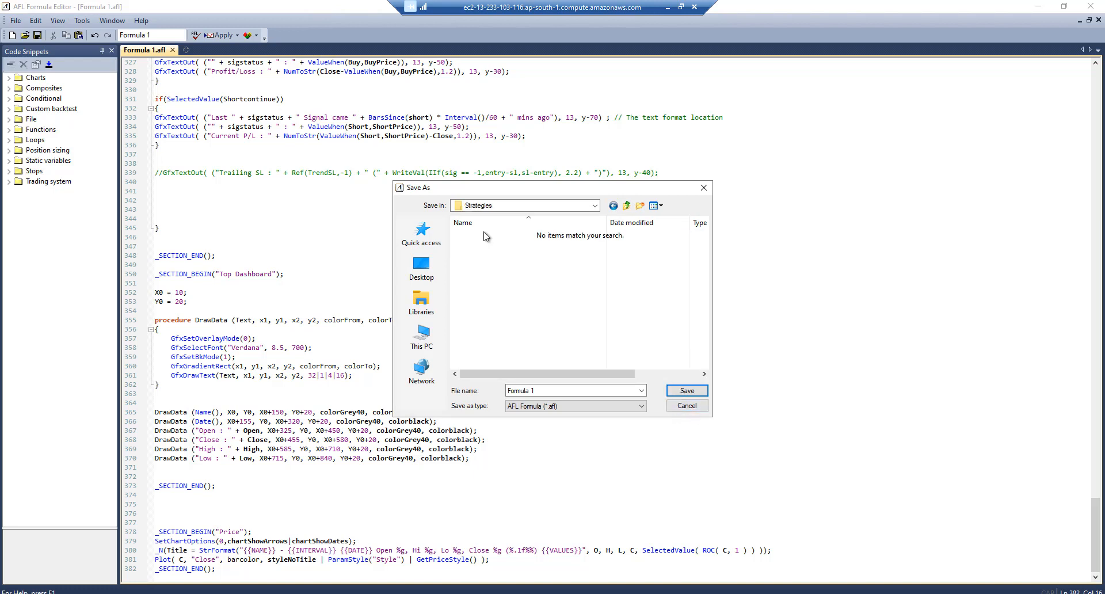
{"action": "left_click", "coordinate": [548, 391]}
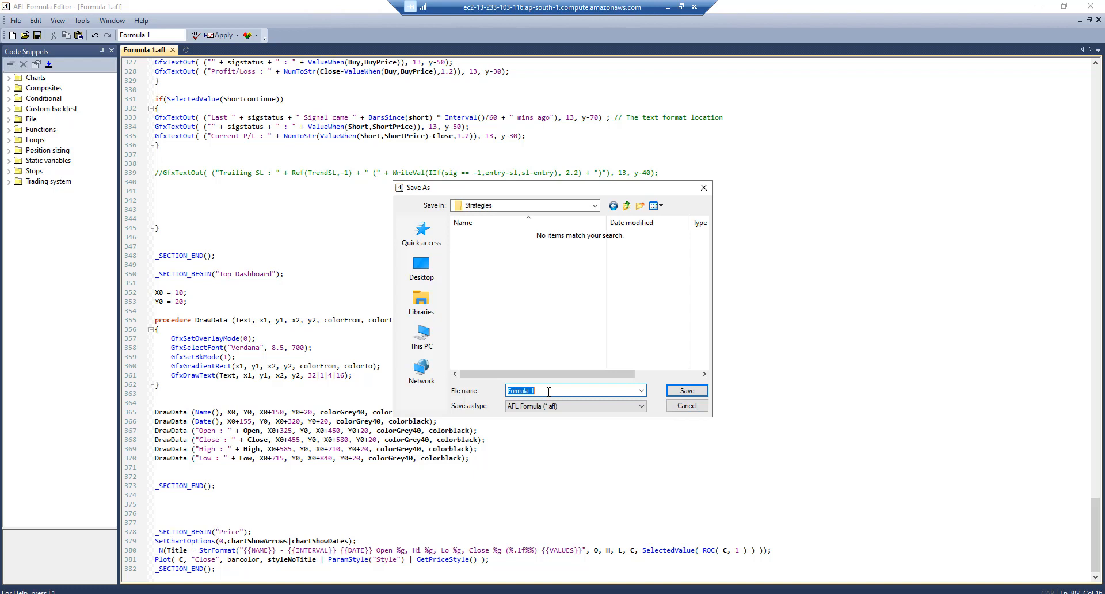
{"action": "key", "text": "BackSpace"}
{"action": "key", "text": "Return"}
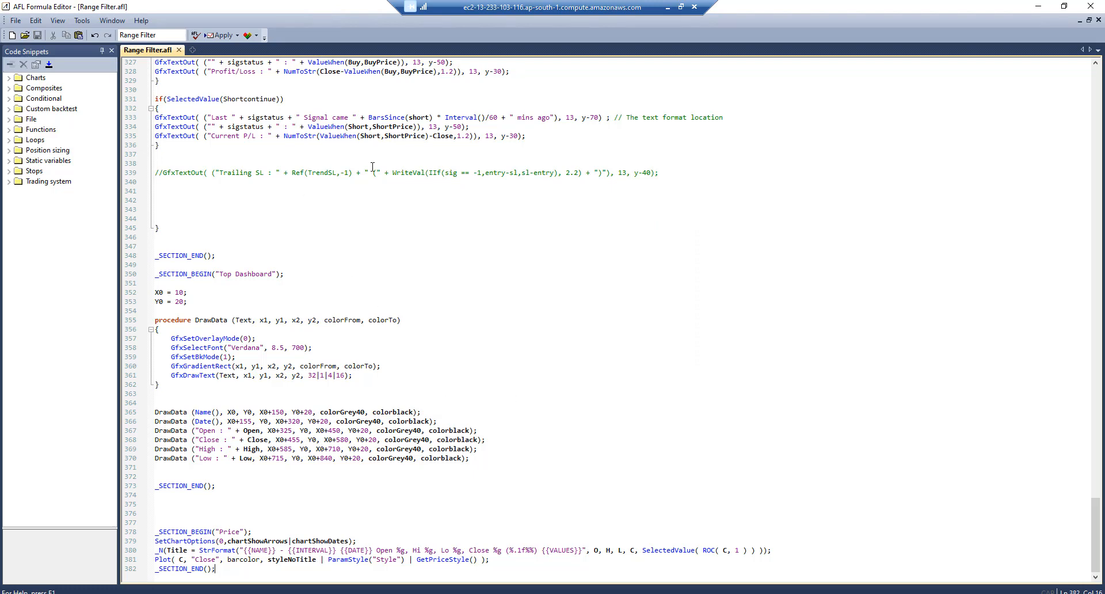
Close the formula editor, add a new blank chart, and close the Interpretation and Notepad panels
{"action": "left_click", "coordinate": [1090, 6]}
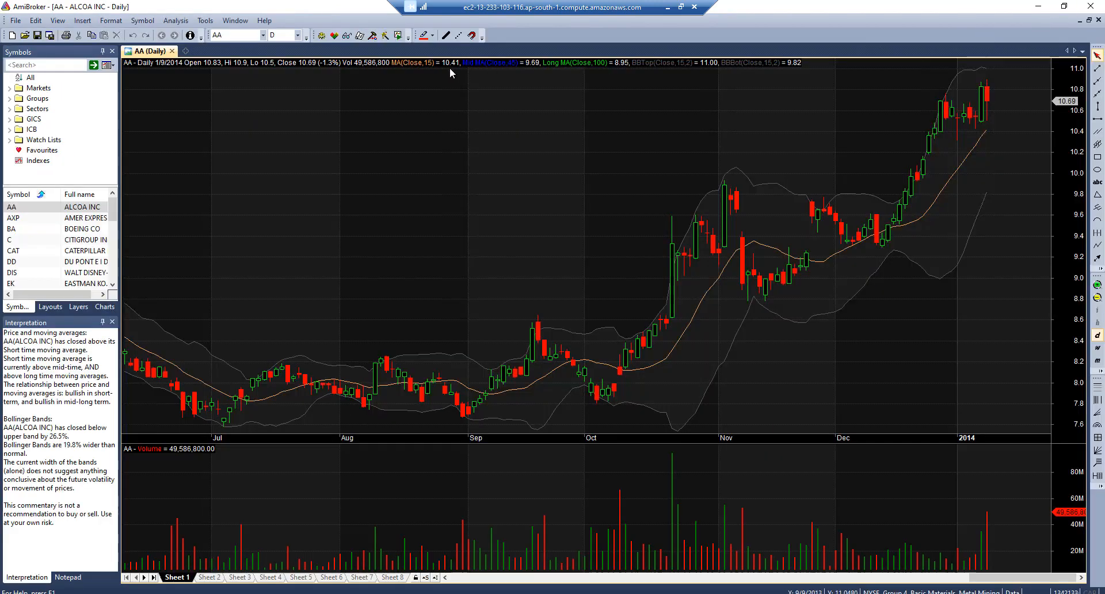
{"action": "left_click", "coordinate": [185, 50]}
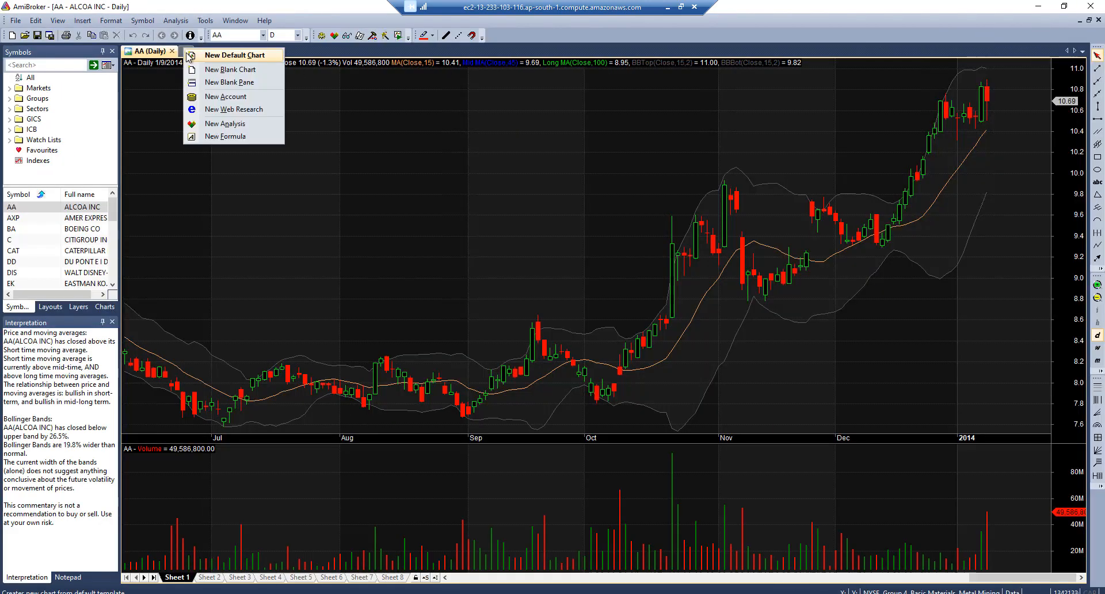
{"action": "left_click", "coordinate": [203, 77]}
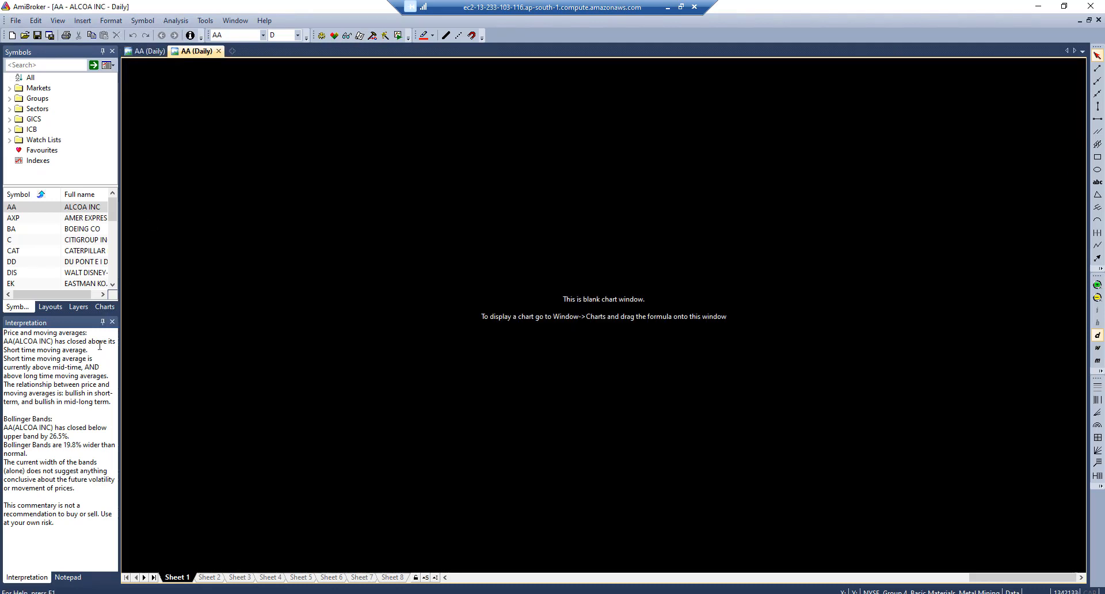
{"action": "left_click", "coordinate": [114, 330]}
{"action": "left_click", "coordinate": [112, 322]}
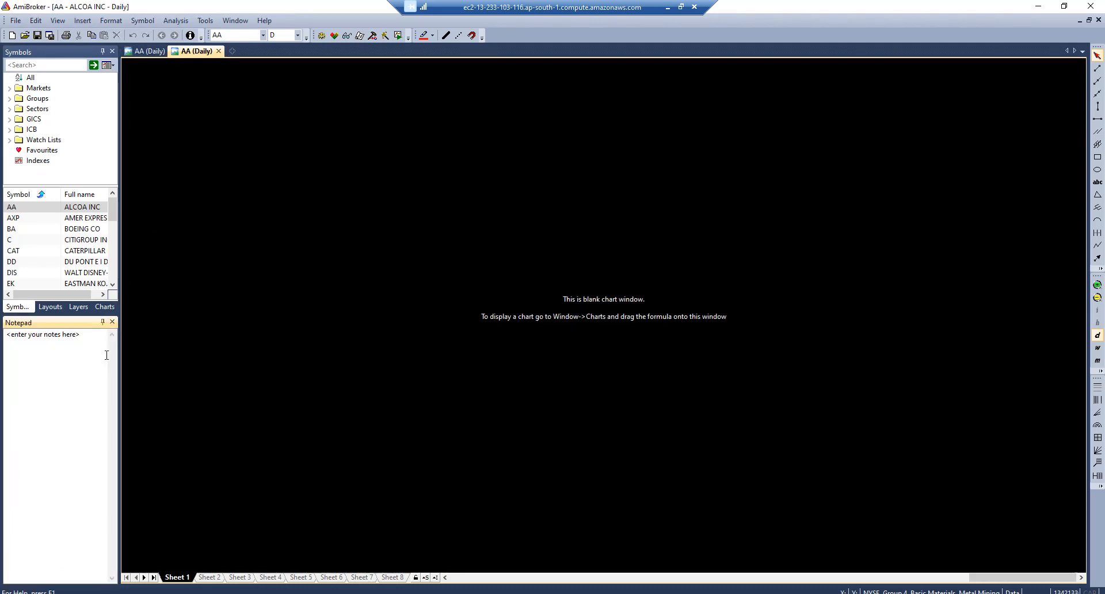
{"action": "left_click", "coordinate": [112, 321]}
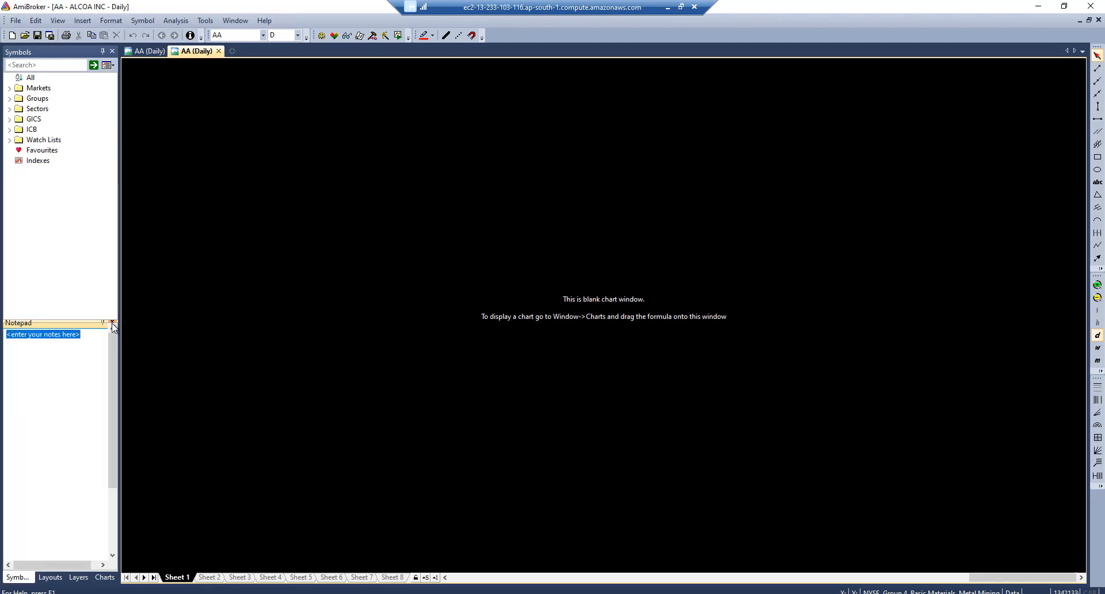
Drag Basic Charts > Price onto the blank chart and accept its properties
{"action": "left_click", "coordinate": [105, 576]}
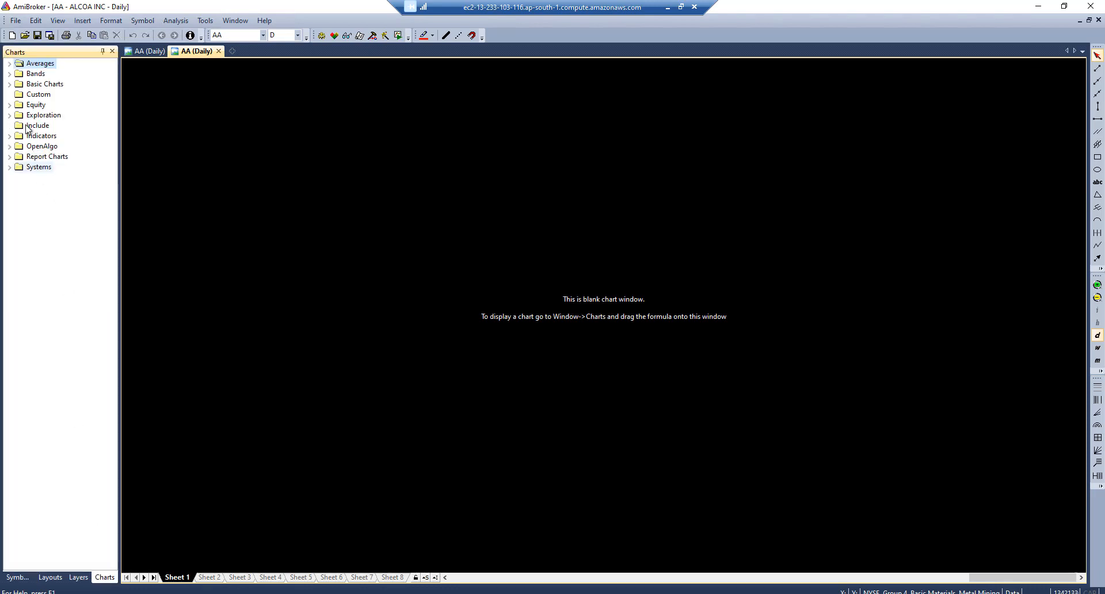
{"action": "left_click", "coordinate": [9, 84]}
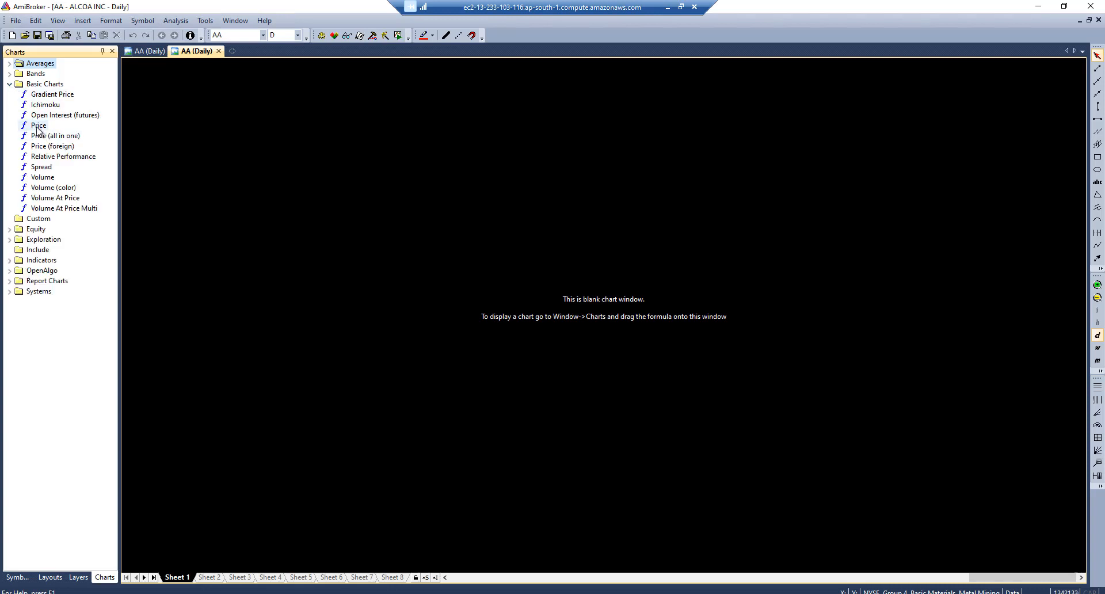
{"action": "left_click_drag", "start_coordinate": [38, 125], "coordinate": [362, 257]}
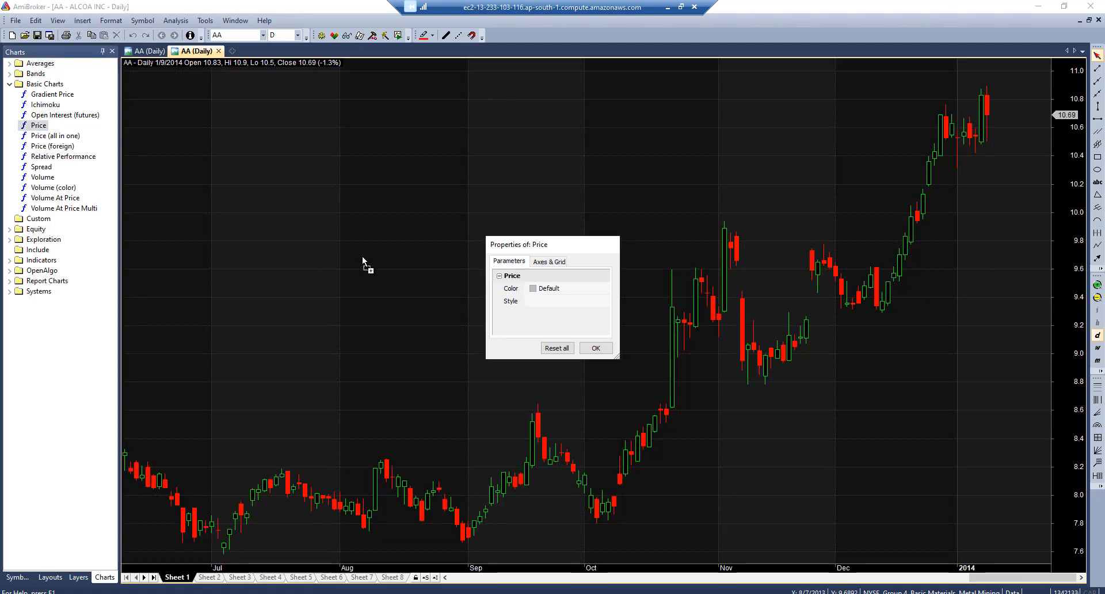
{"action": "left_click", "coordinate": [595, 348]}
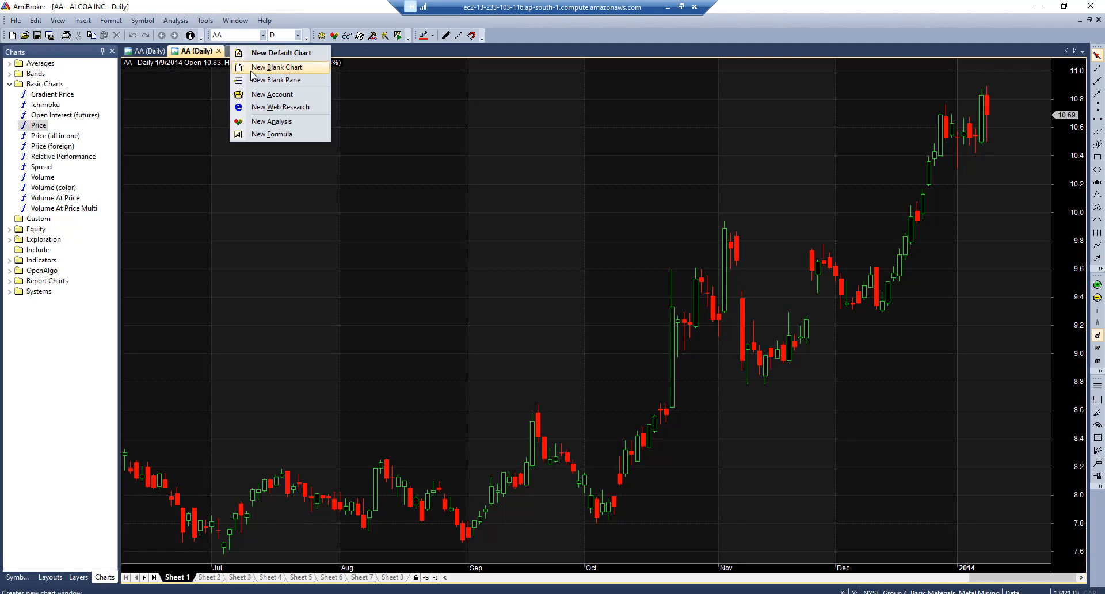
Apply OpenAlgo > Strategies > Range Filter to another blank chart with default parameters
{"action": "left_click", "coordinate": [251, 69]}
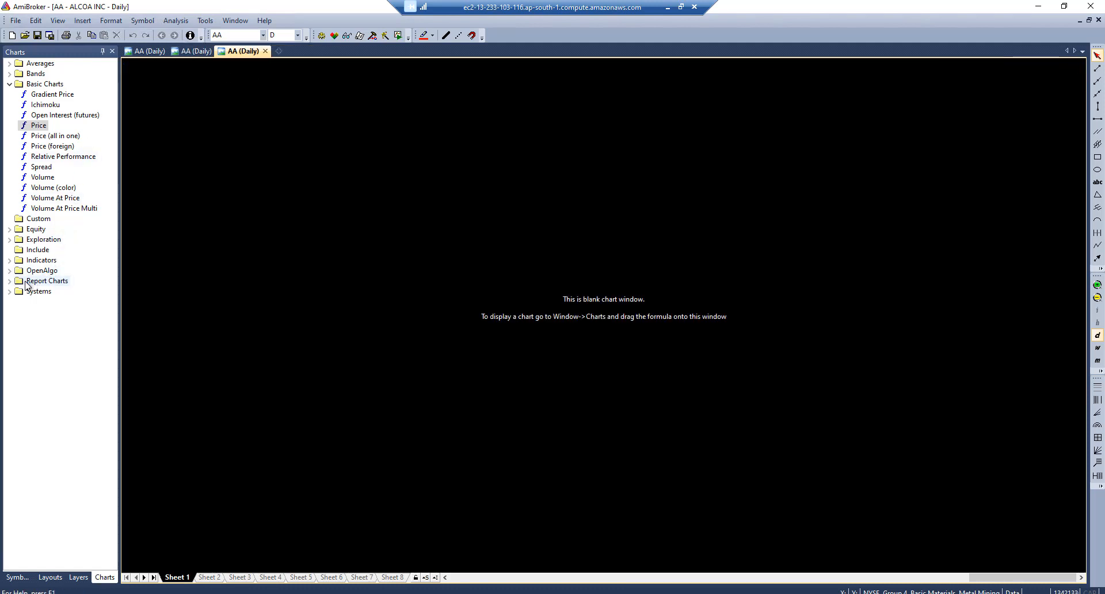
{"action": "right_click", "coordinate": [44, 318]}
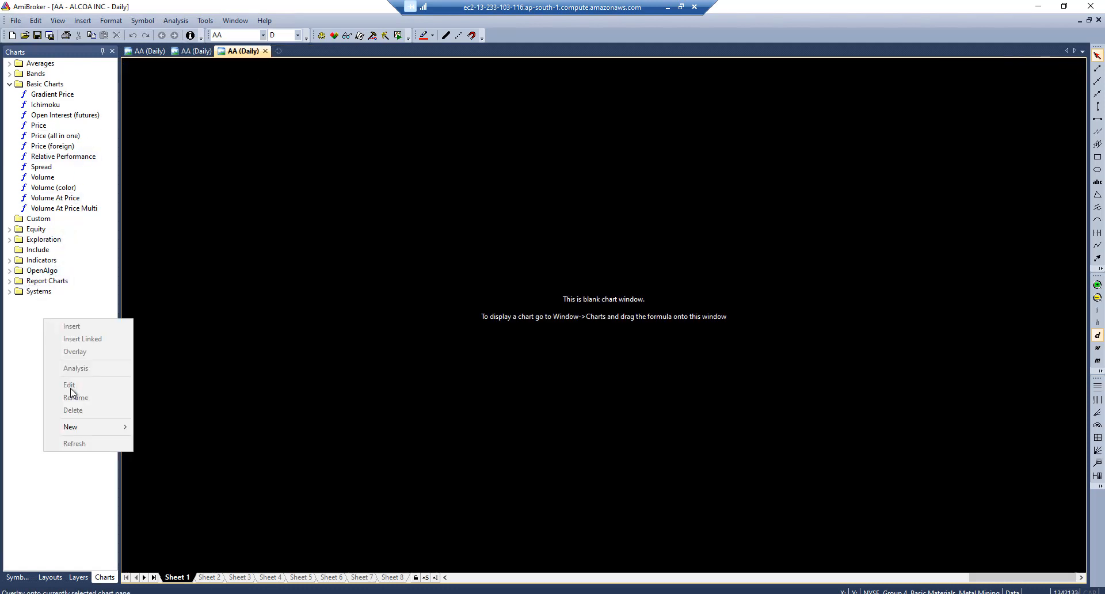
{"action": "left_click", "coordinate": [23, 410]}
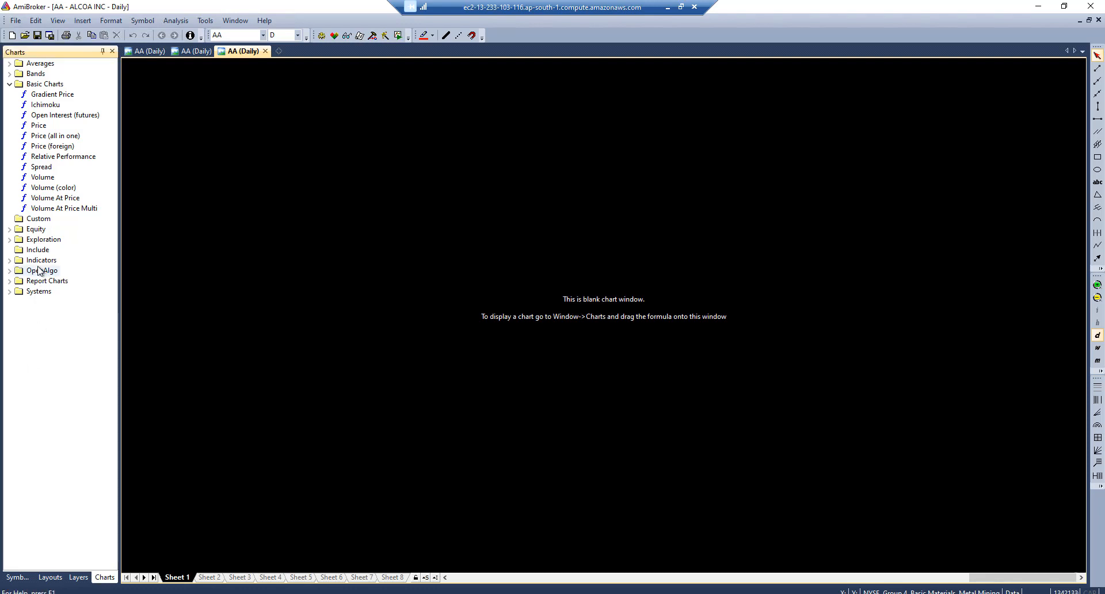
{"action": "left_click", "coordinate": [9, 270]}
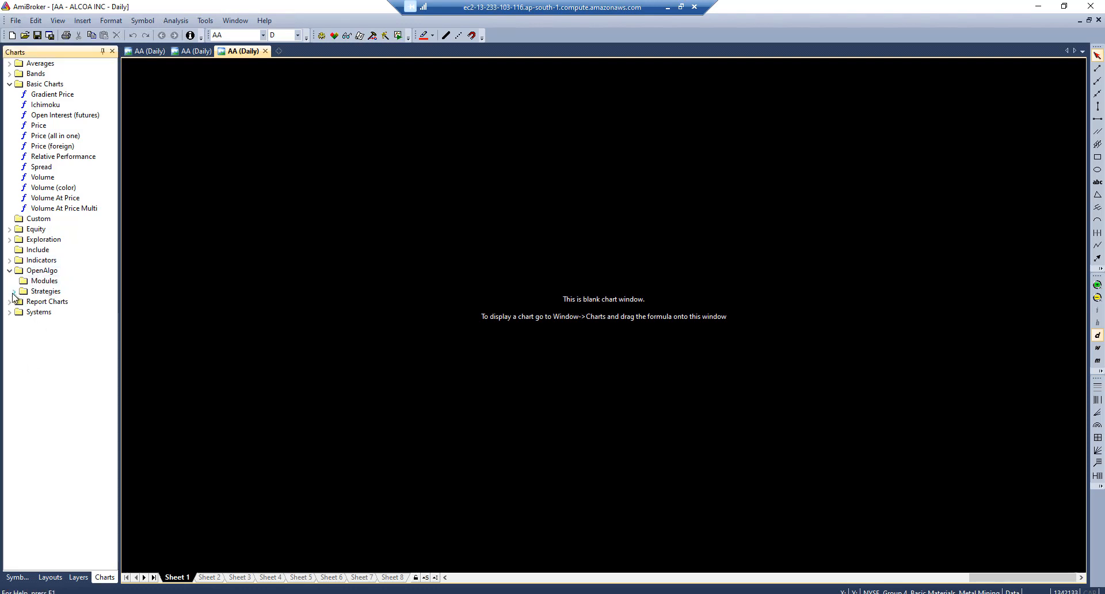
{"action": "left_click", "coordinate": [13, 291]}
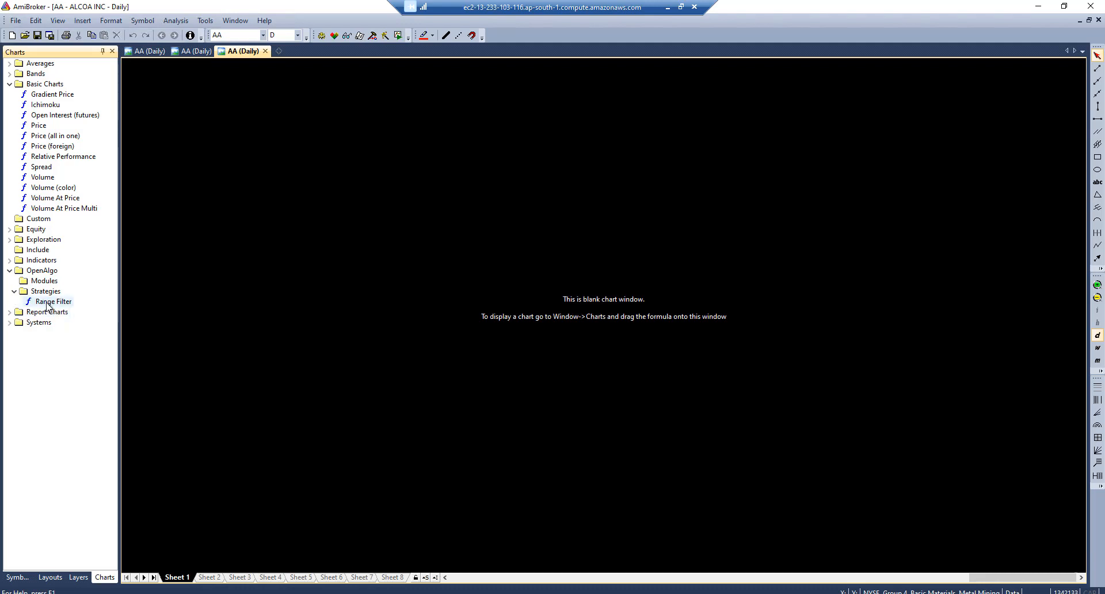
{"action": "left_click_drag", "start_coordinate": [54, 301], "coordinate": [388, 213]}
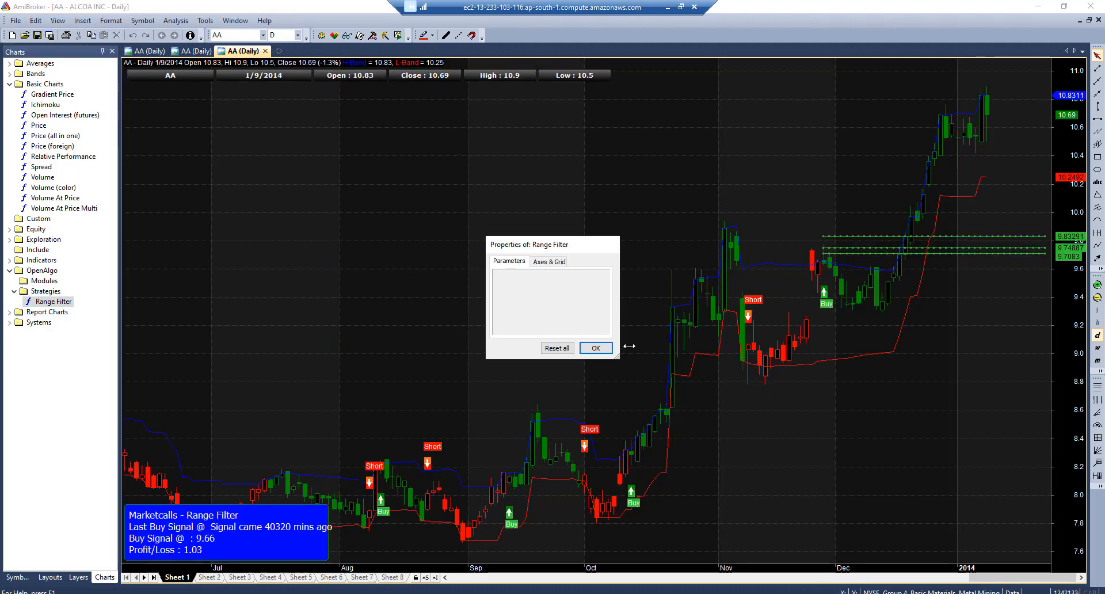
{"action": "left_click", "coordinate": [601, 347]}
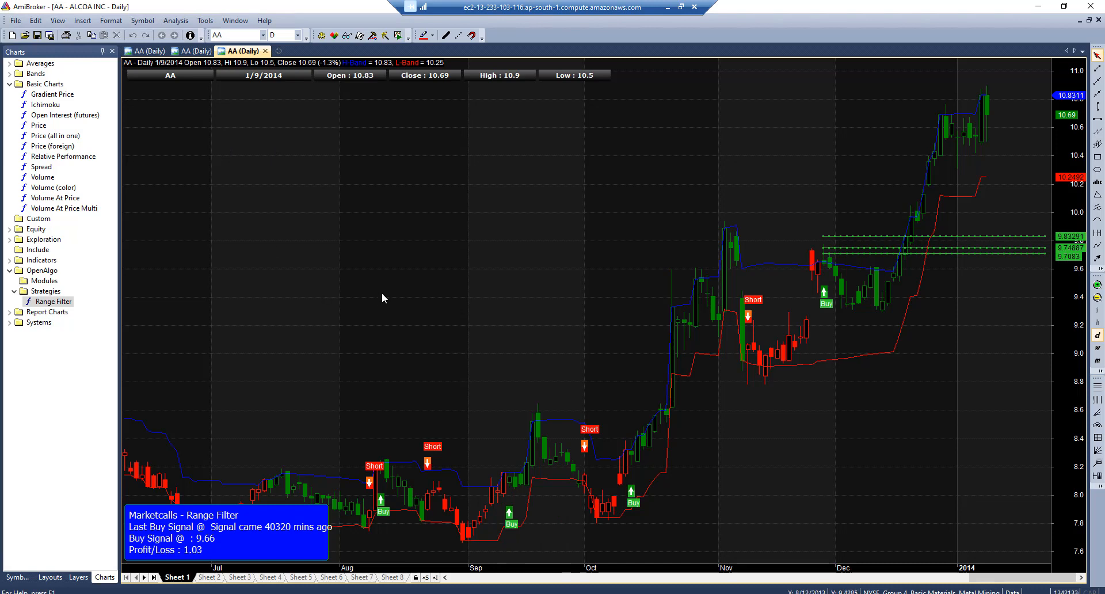
Review the plotted Buy/Short signals and switch back to the Marketcalls article in Chrome
{"action": "mouse_move", "coordinate": [382, 294]}
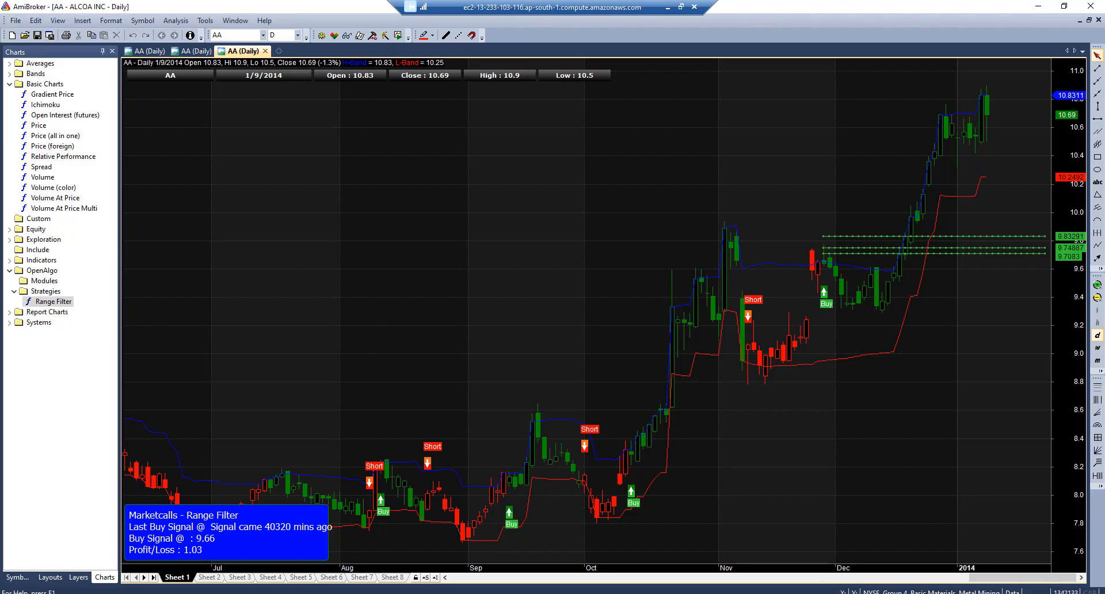
{"action": "mouse_move", "coordinate": [320, 589]}
{"action": "left_click", "coordinate": [314, 556]}
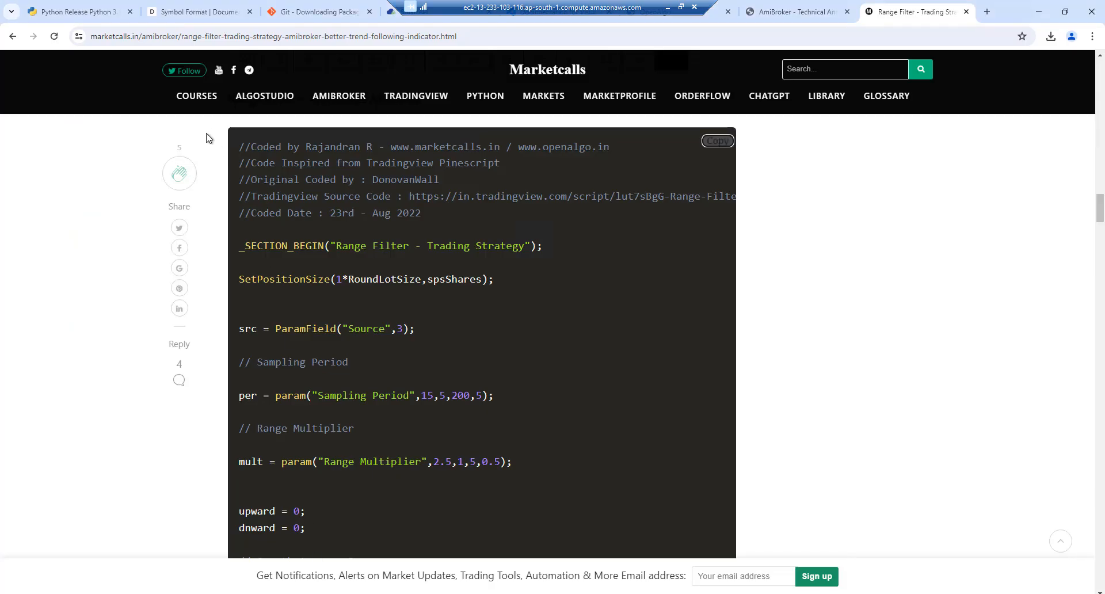
Copy the SmartOrder Chart Module code from the Amibroker section of the OpenAlgo docs
{"action": "left_click", "coordinate": [179, 12]}
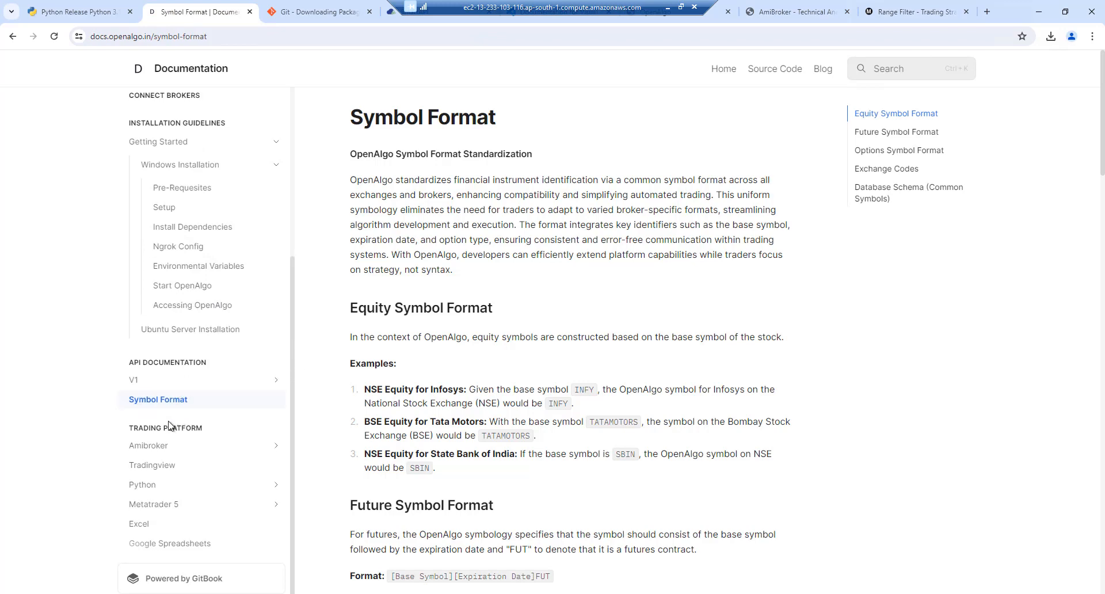
{"action": "left_click", "coordinate": [148, 446]}
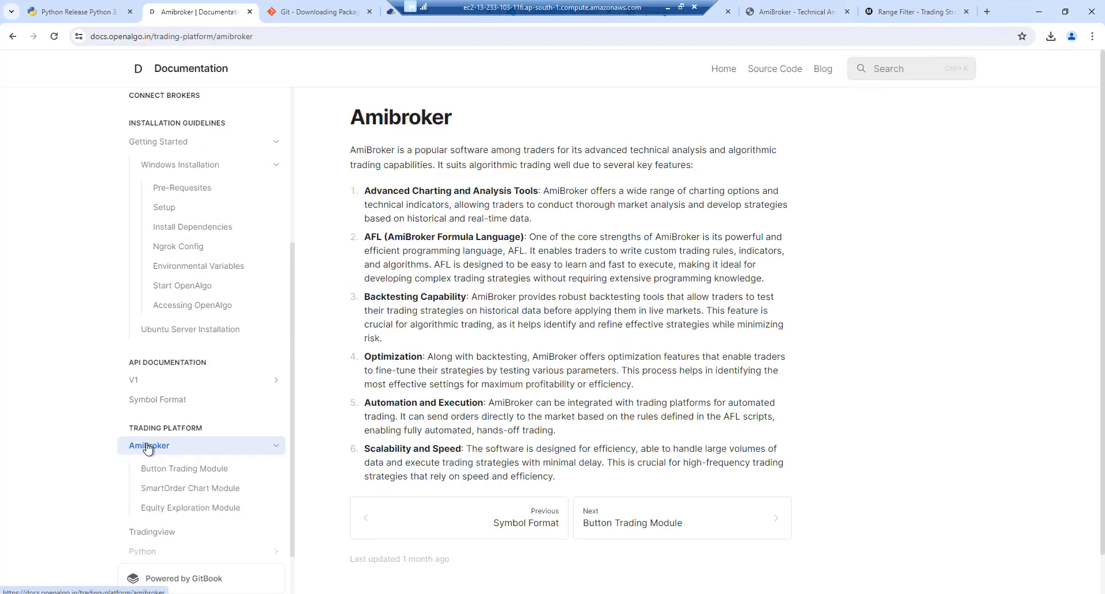
{"action": "left_click", "coordinate": [162, 492]}
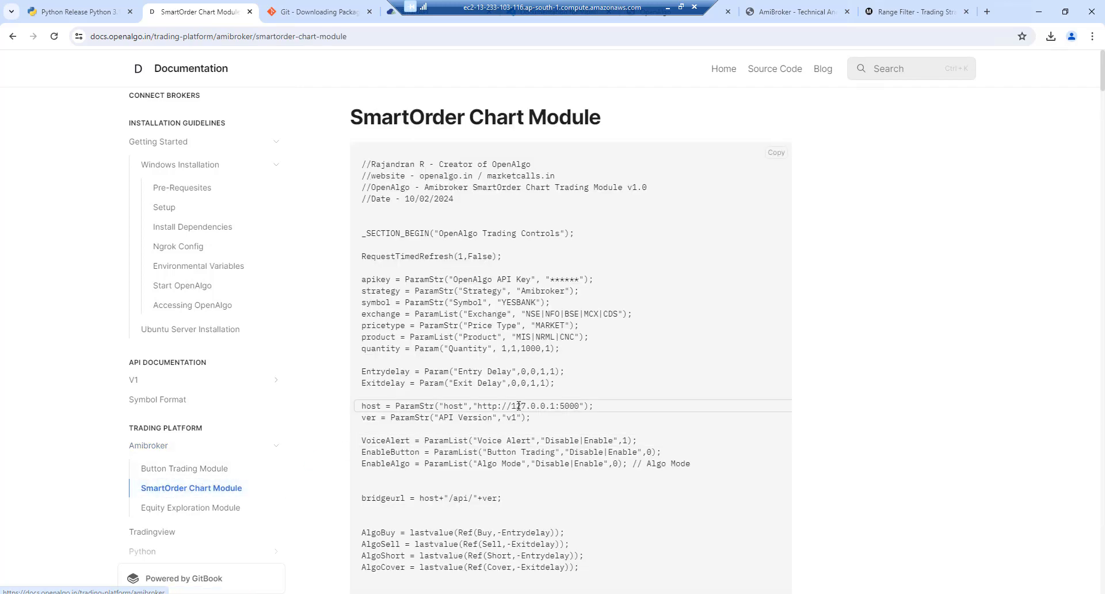
{"action": "left_click", "coordinate": [774, 152]}
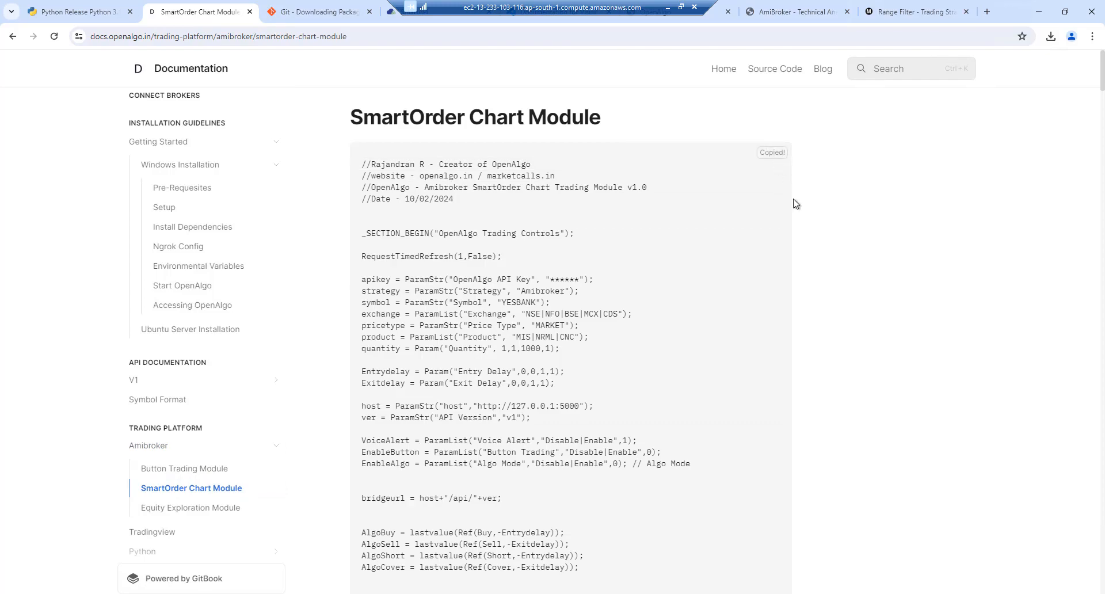
Paste the copied code into a new blank formula in AmiBroker's formula editor
{"action": "key", "text": "alt+Tab"}
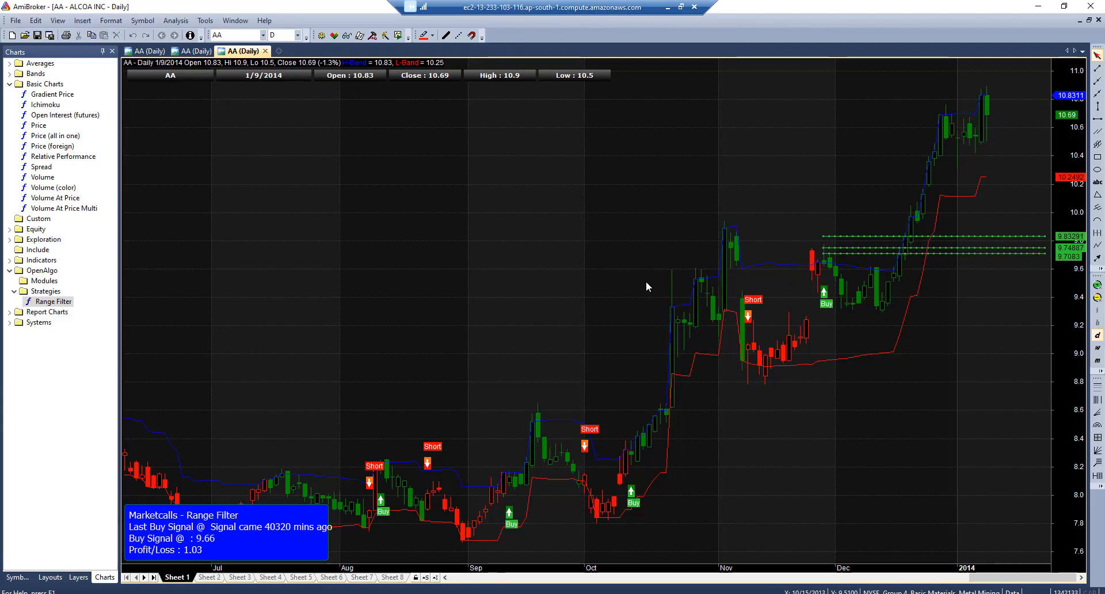
{"action": "right_click", "coordinate": [387, 248]}
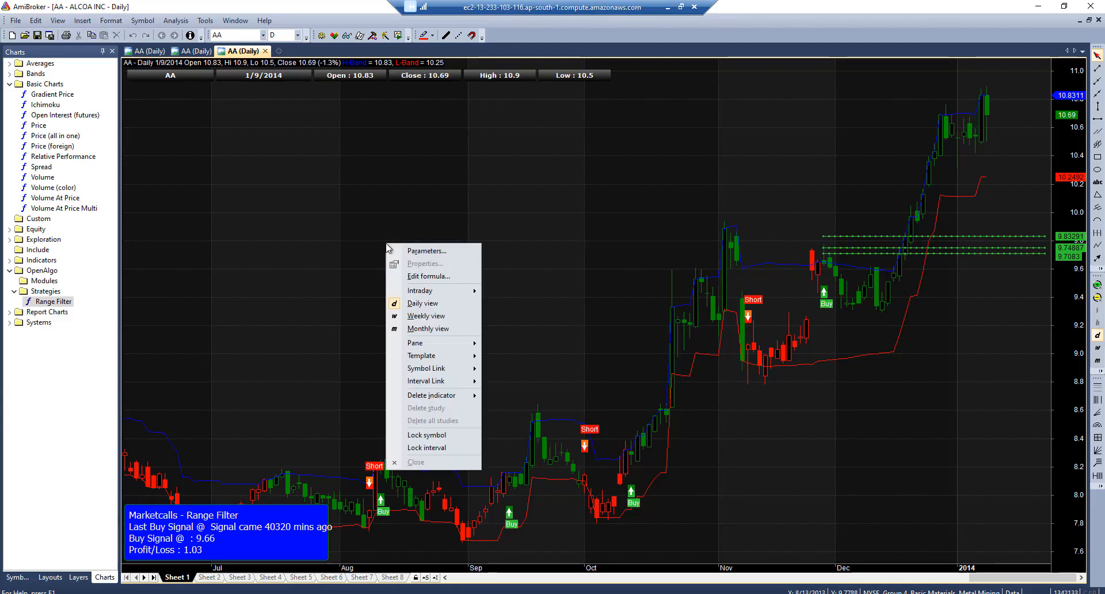
{"action": "left_click", "coordinate": [427, 276]}
{"action": "left_click", "coordinate": [251, 15]}
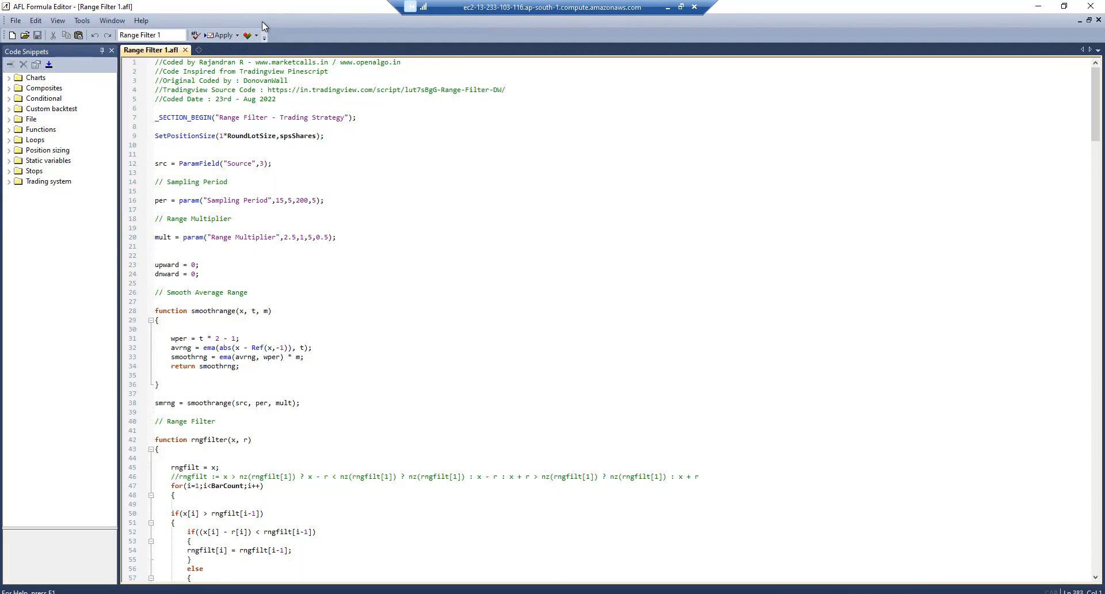
{"action": "left_click", "coordinate": [198, 50]}
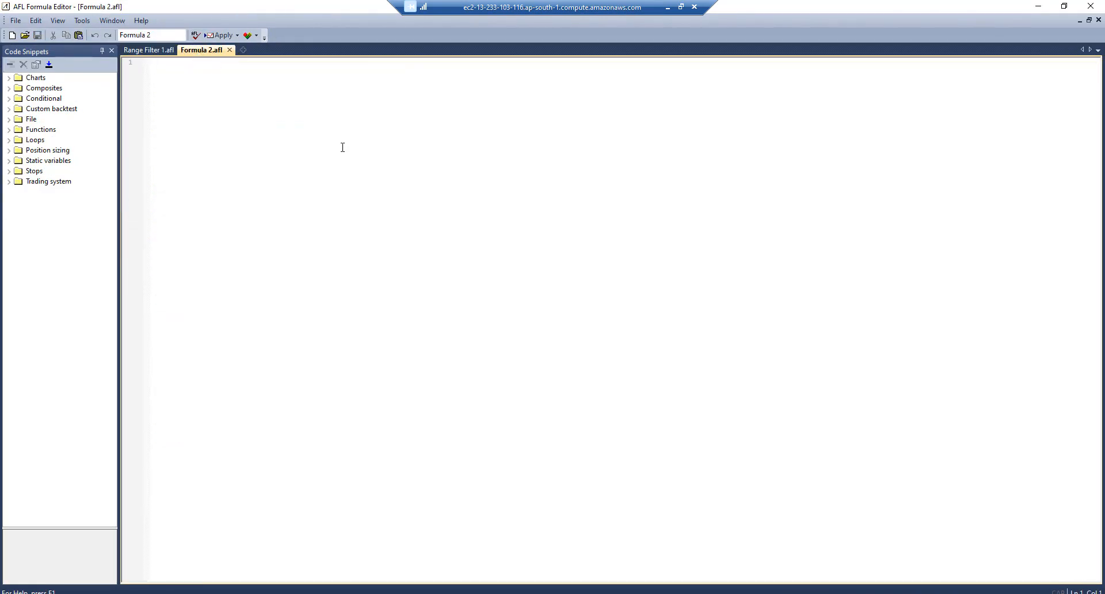
{"action": "key", "text": "ctrl+v"}
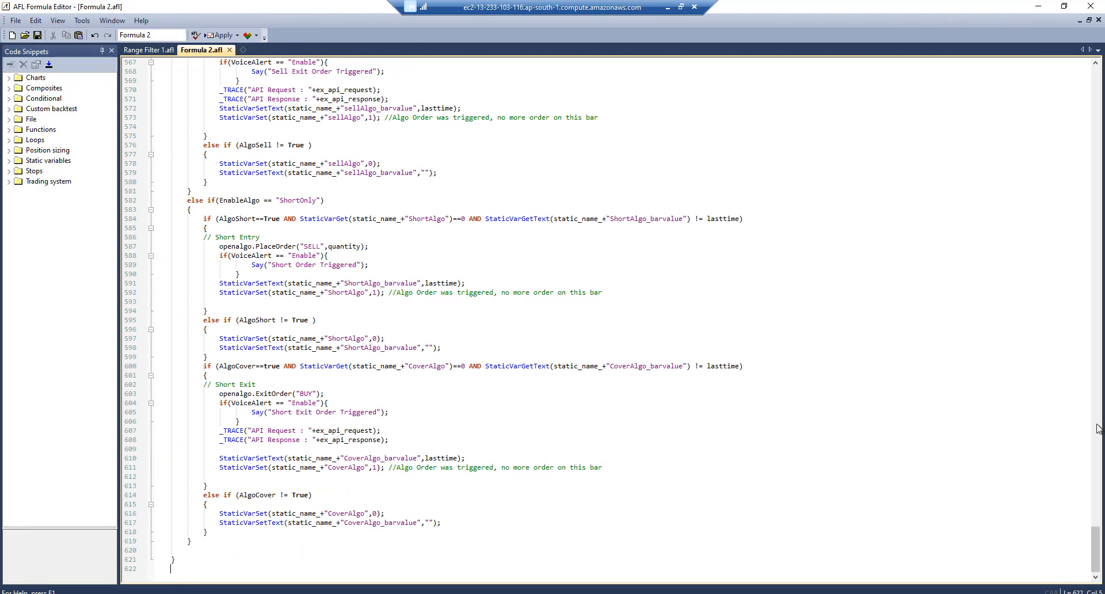
Save the pasted code as Smart Order Chart Trading.afl in Formulas > OpenAlgo > Modules
{"action": "left_click_drag", "start_coordinate": [1096, 533], "coordinate": [1094, 63]}
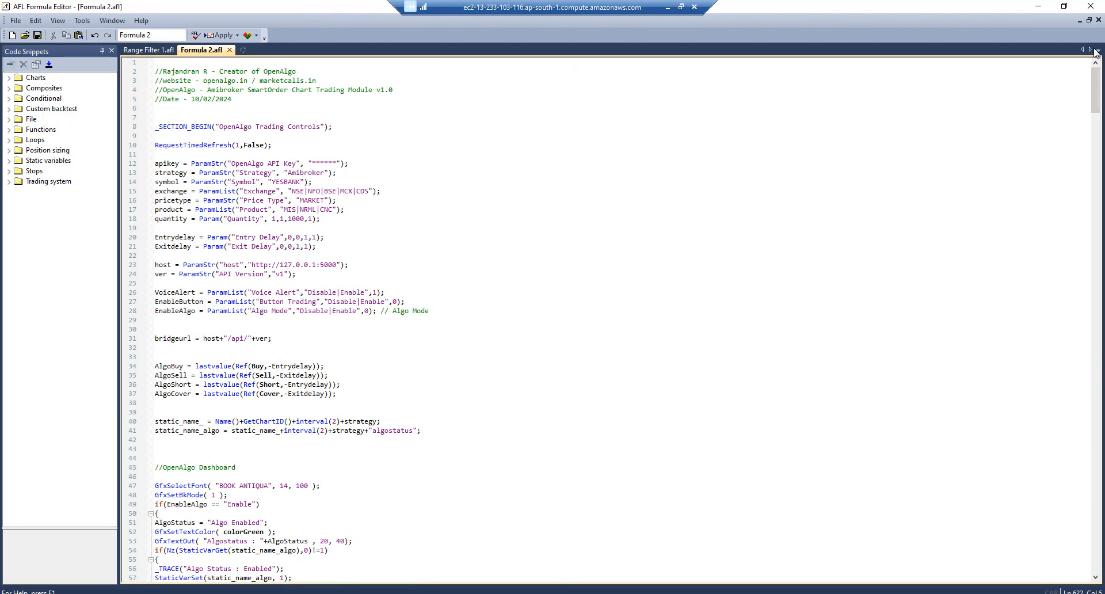
{"action": "left_click", "coordinate": [22, 24]}
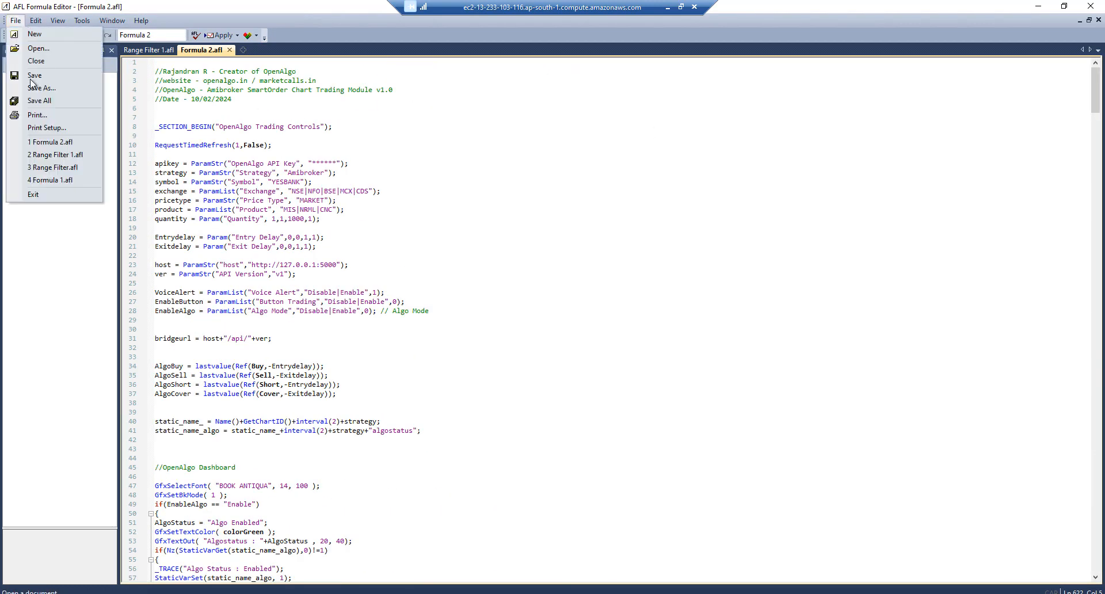
{"action": "left_click", "coordinate": [36, 92]}
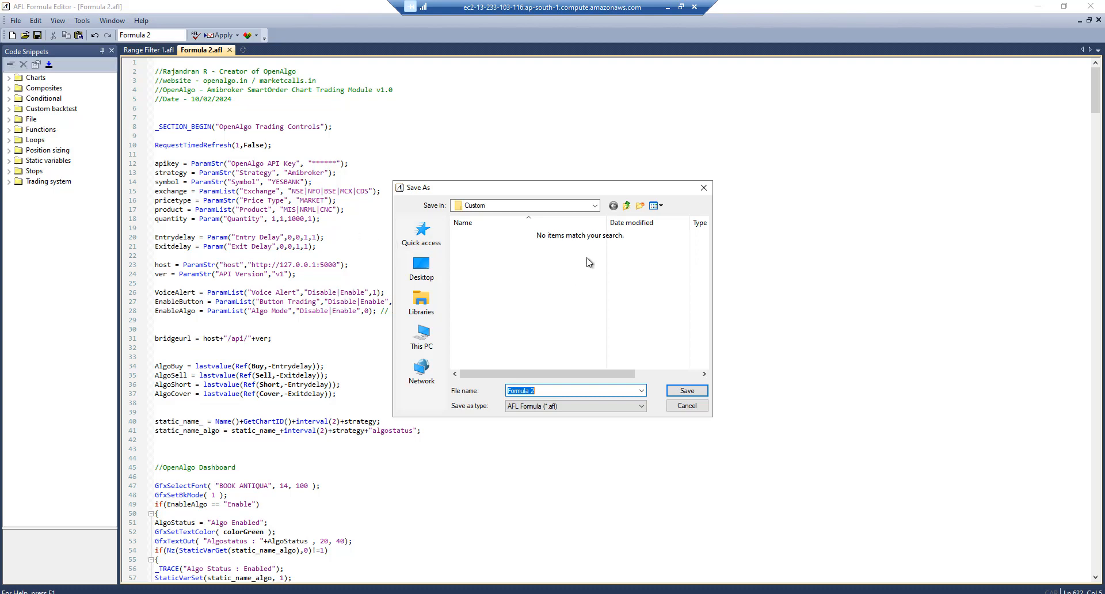
{"action": "left_click", "coordinate": [593, 205]}
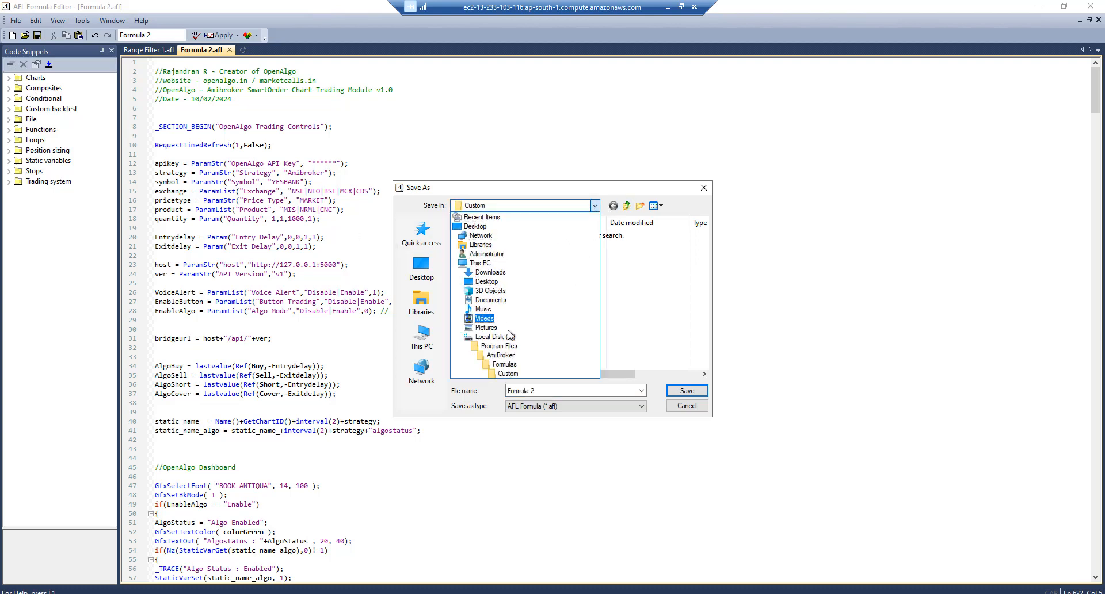
{"action": "left_click", "coordinate": [505, 366]}
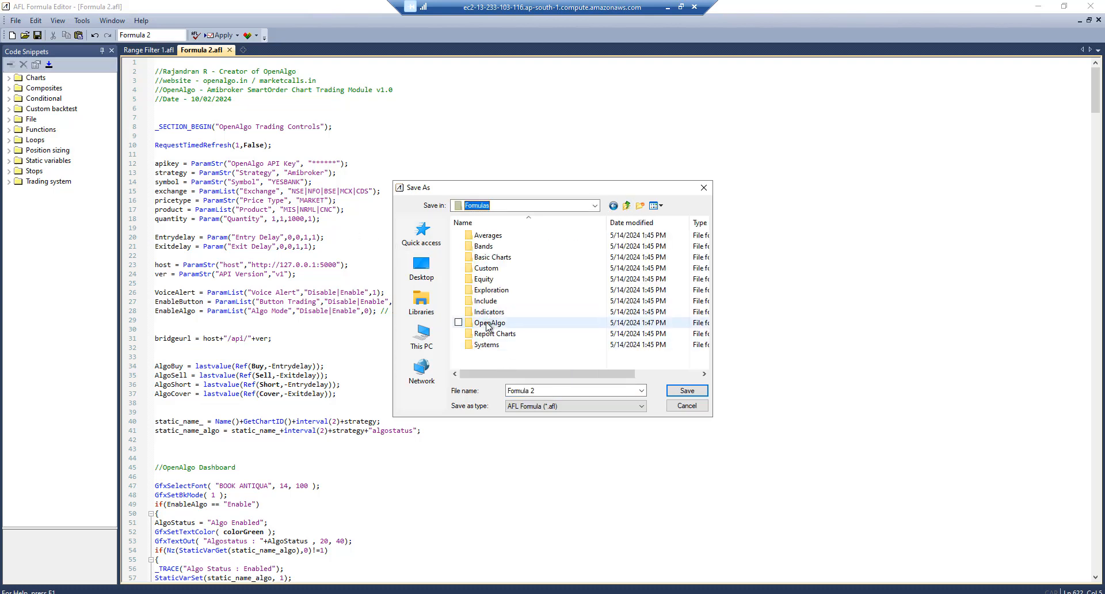
{"action": "double_click", "coordinate": [486, 324]}
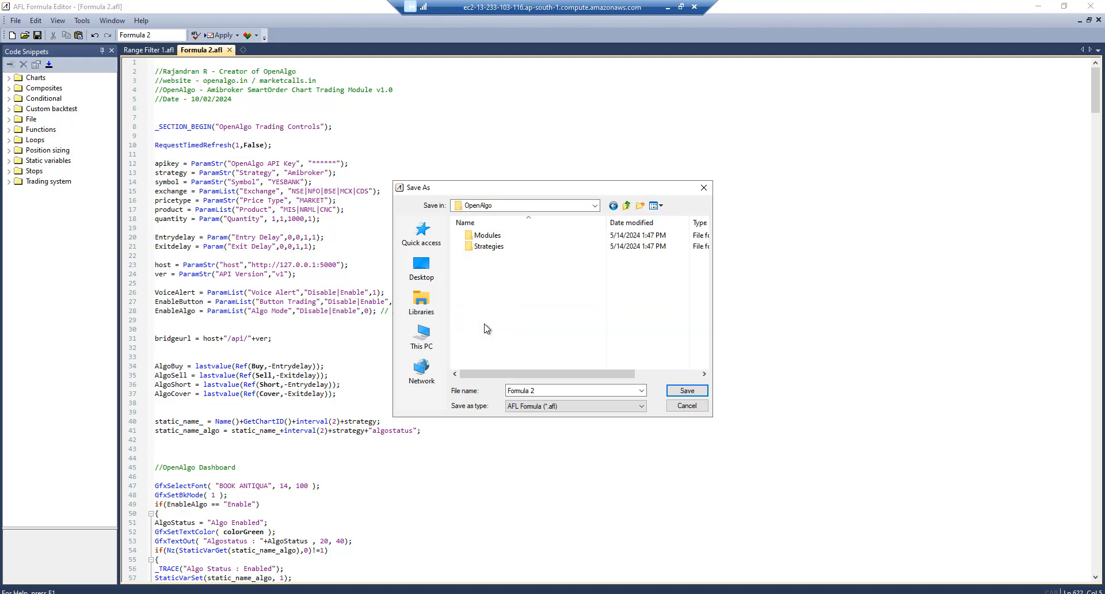
{"action": "double_click", "coordinate": [486, 236]}
{"action": "left_click", "coordinate": [533, 390]}
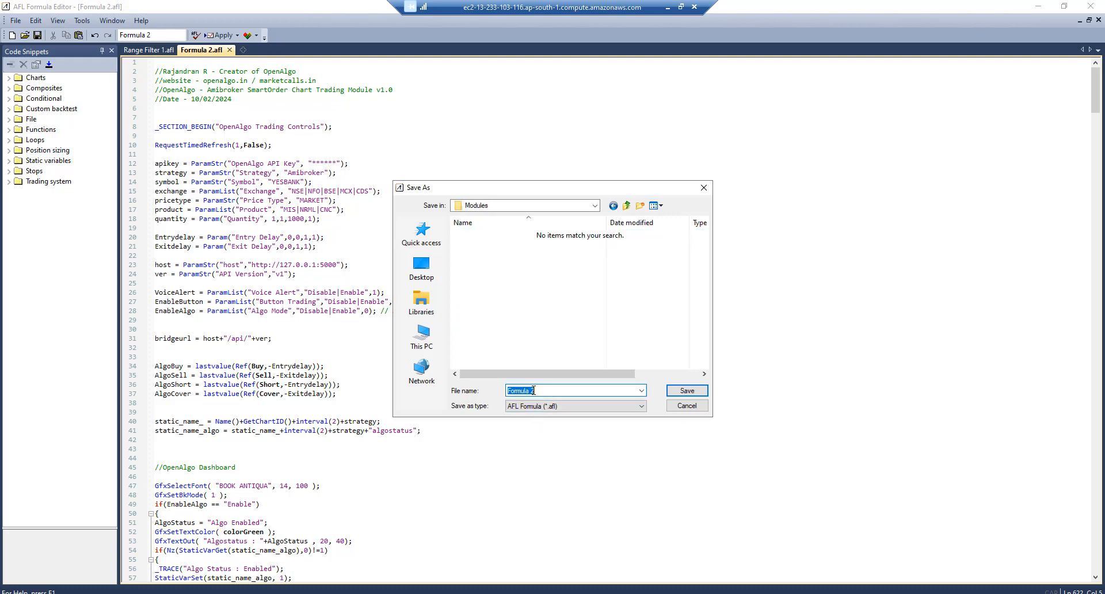
{"action": "type", "text": "Smart Order Chart Trading"}
{"action": "key", "text": "Return"}
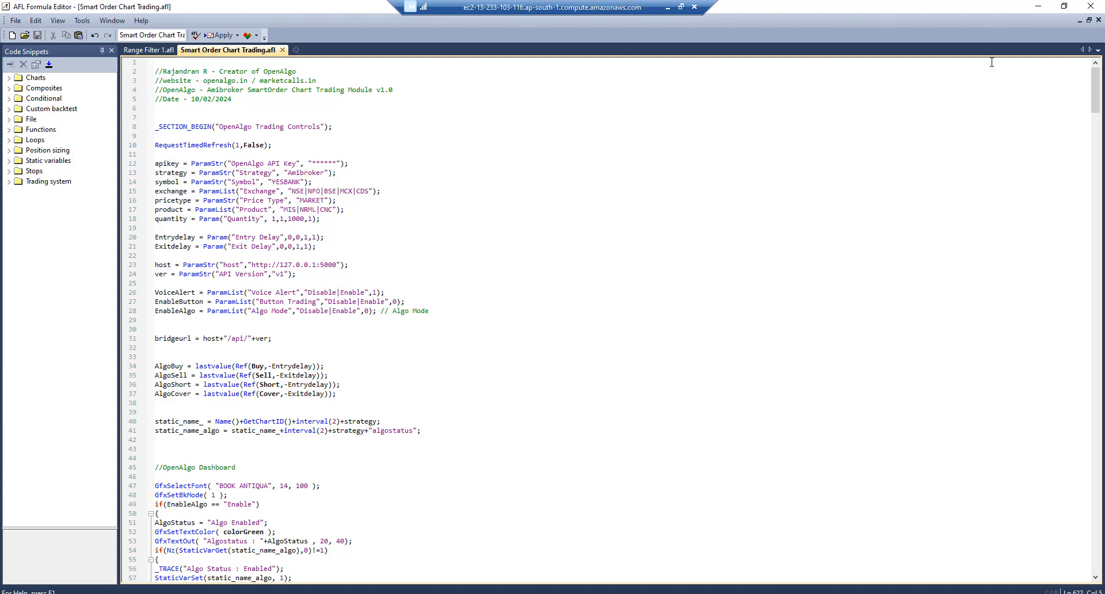
Close the editor and drop Smart Order Chart Trading from Modules onto the Range Filter chart
{"action": "left_click", "coordinate": [1091, 6]}
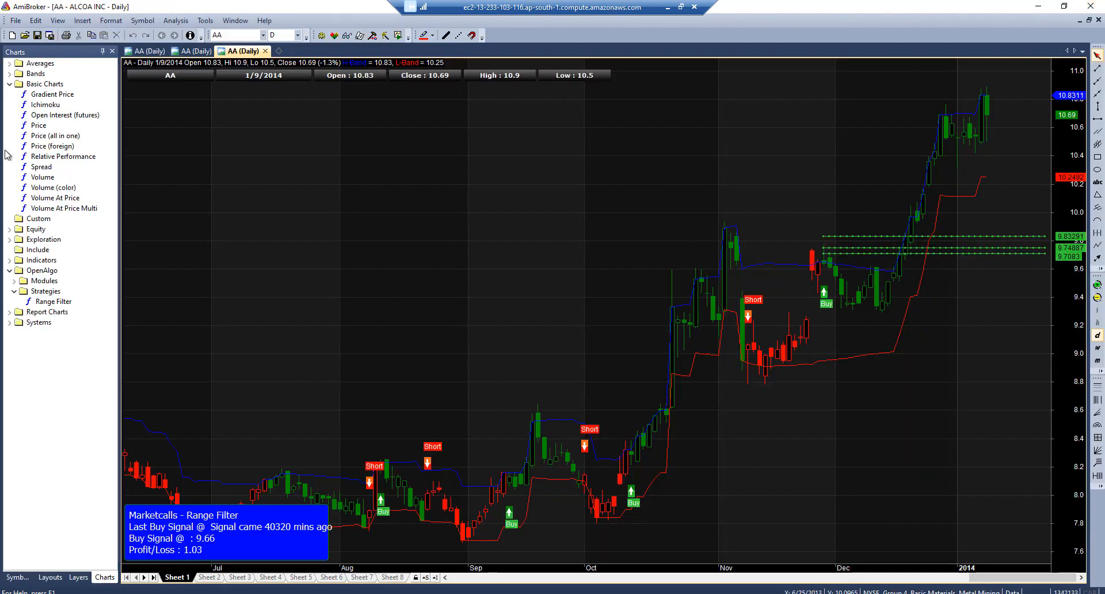
{"action": "left_click", "coordinate": [14, 281]}
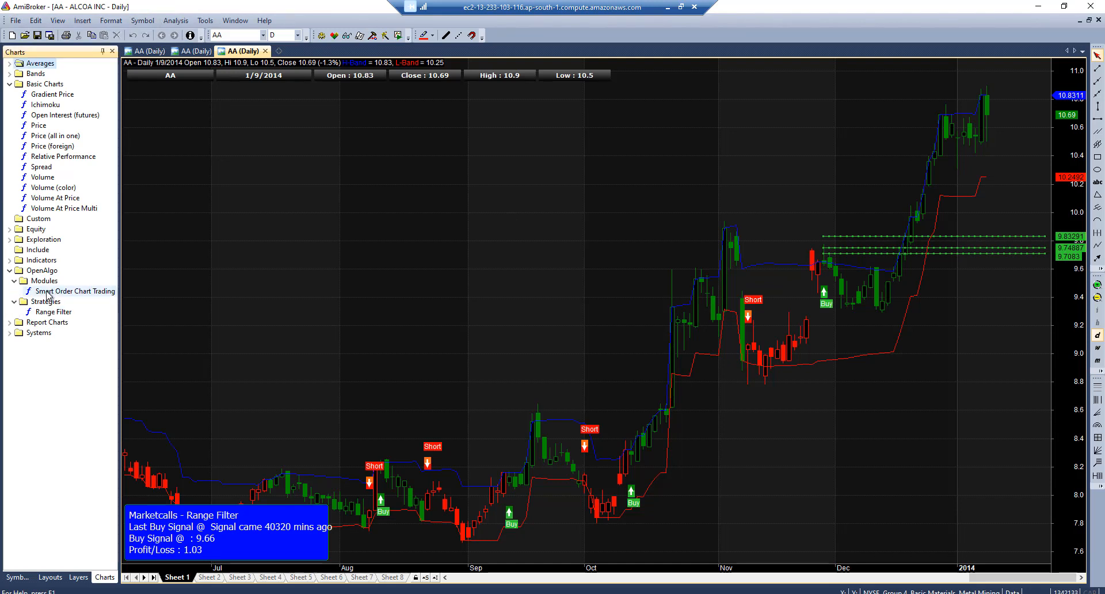
{"action": "left_click_drag", "start_coordinate": [75, 293], "coordinate": [312, 235]}
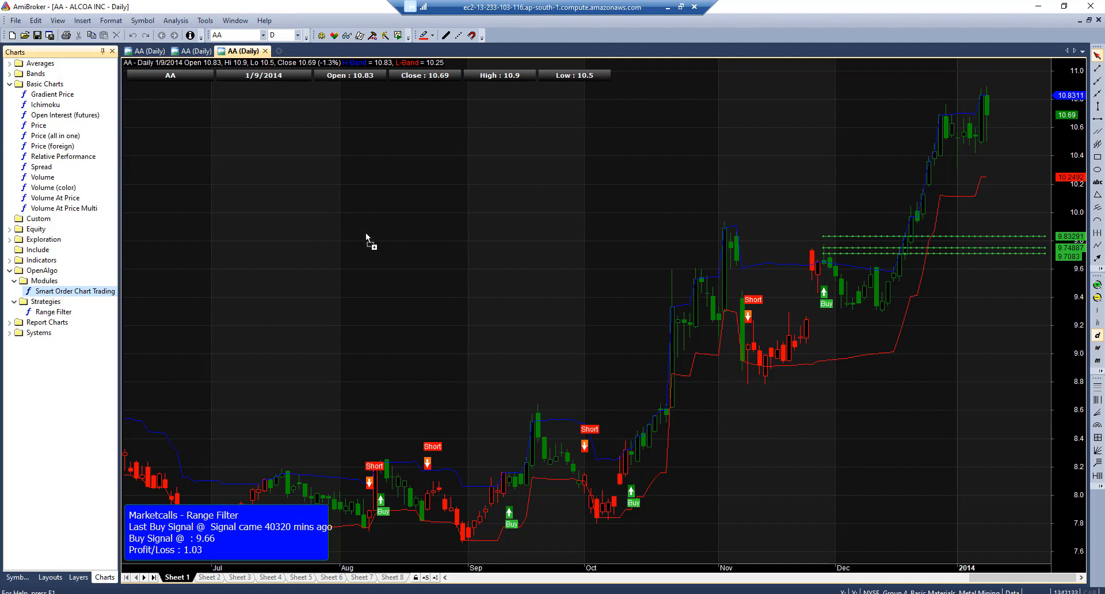
{"action": "left_click_drag", "start_coordinate": [366, 236], "coordinate": [365, 236]}
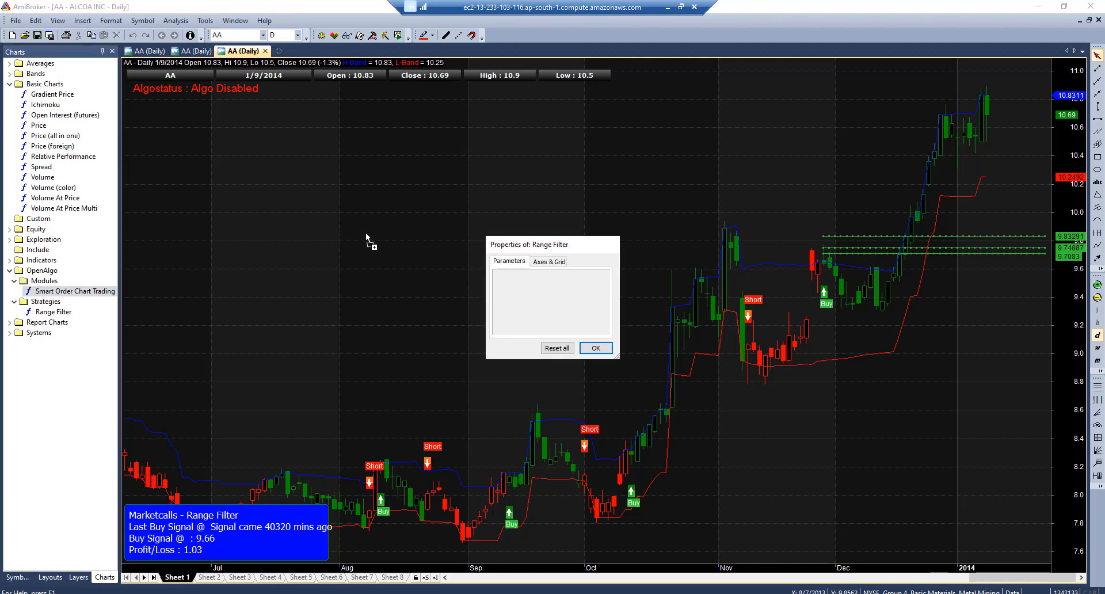
{"action": "left_click", "coordinate": [595, 347]}
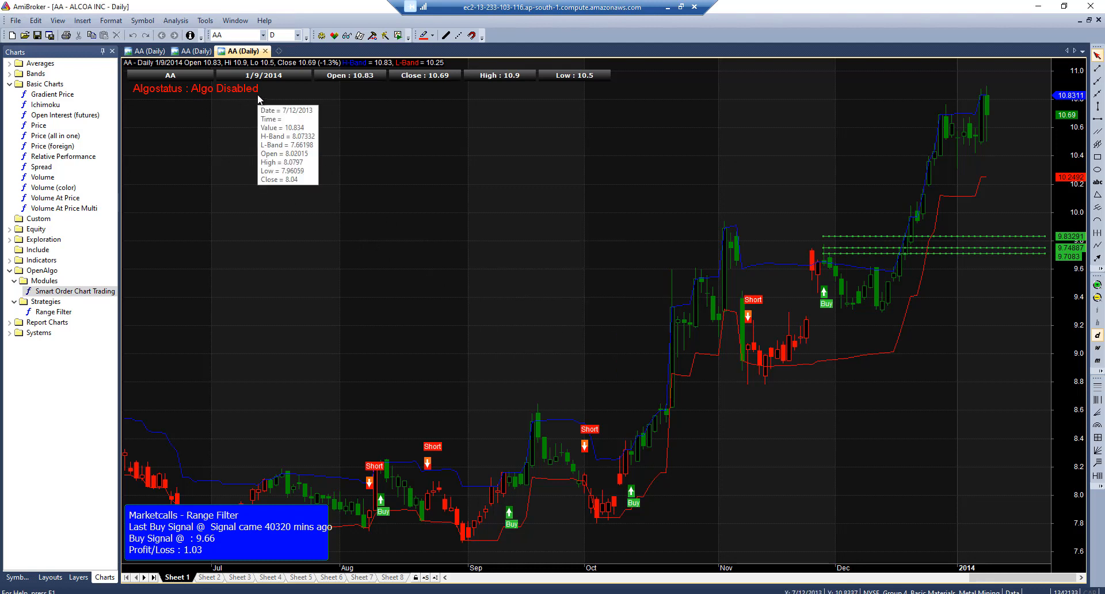
Open the enlarged Range Filter parameters at the OpenAlgo API Key field, then bring up the docs browser
{"action": "right_click", "coordinate": [344, 179]}
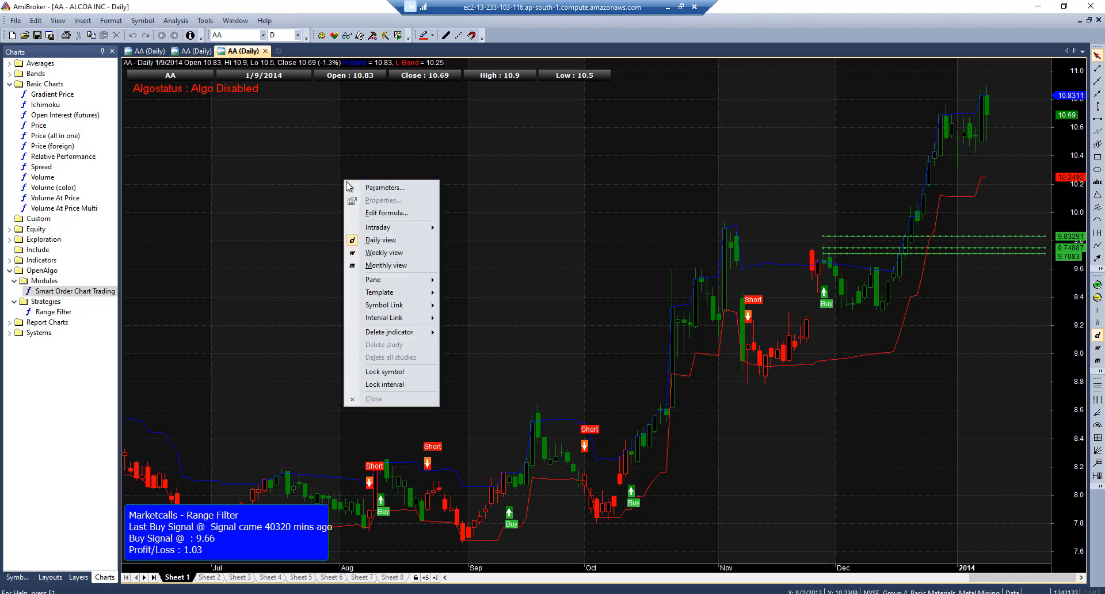
{"action": "left_click", "coordinate": [361, 186]}
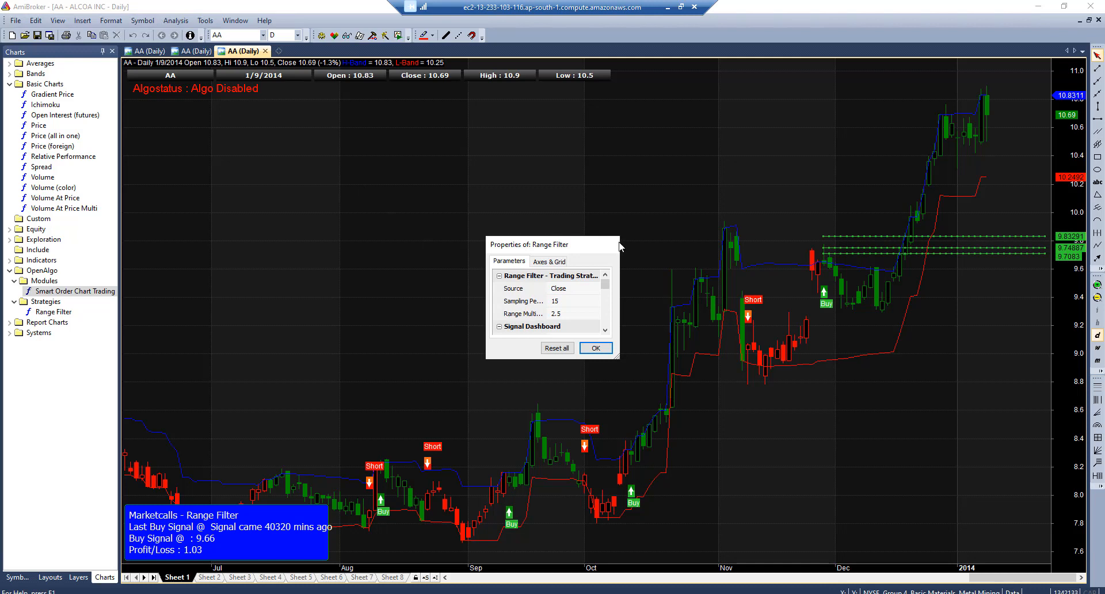
{"action": "left_click_drag", "start_coordinate": [618, 236], "coordinate": [753, 87]}
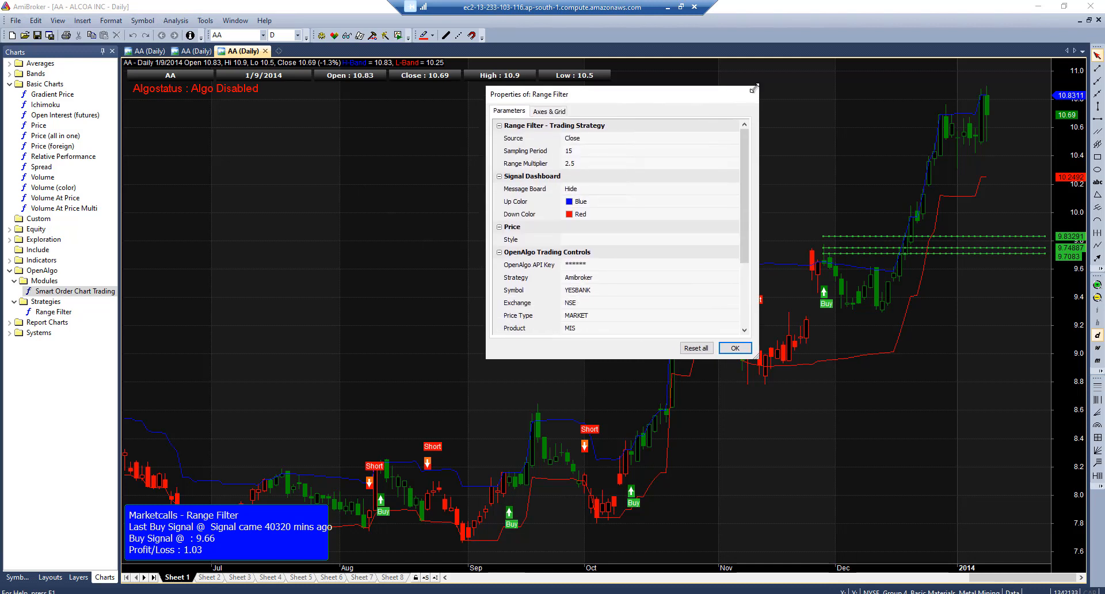
{"action": "left_click", "coordinate": [569, 265]}
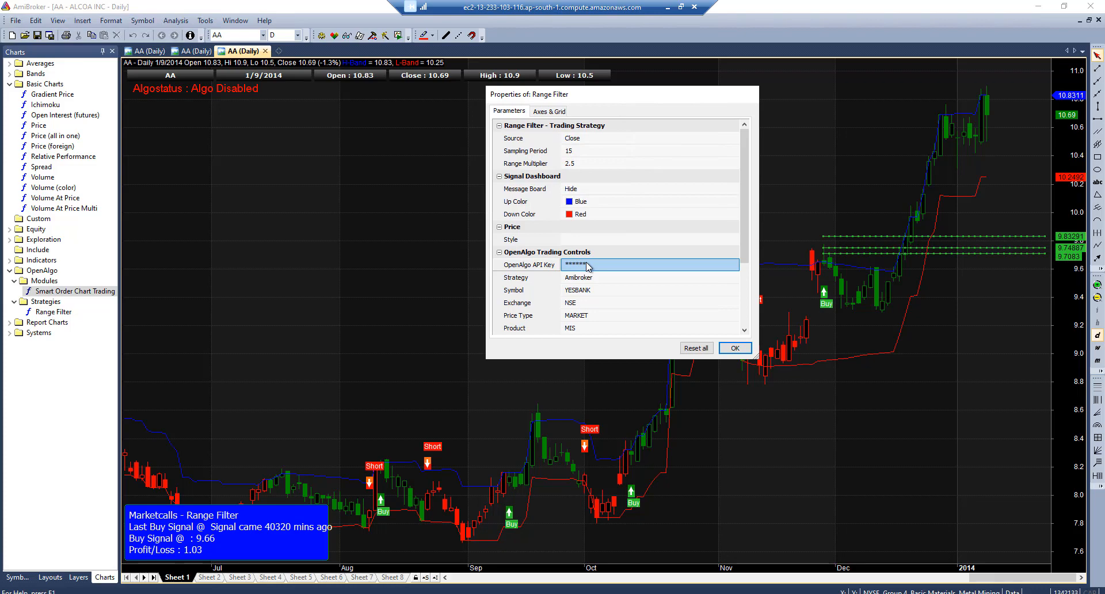
{"action": "left_click", "coordinate": [334, 593]}
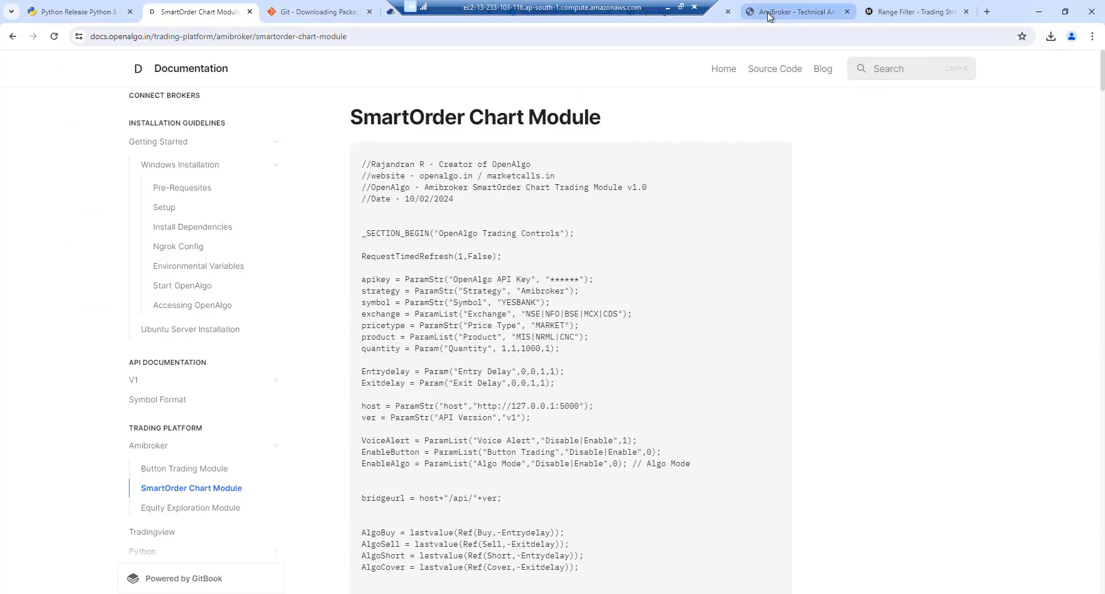
Regenerate the OpenAlgo API key on the ApiKey page and copy it to the clipboard
{"action": "left_click", "coordinate": [709, 19]}
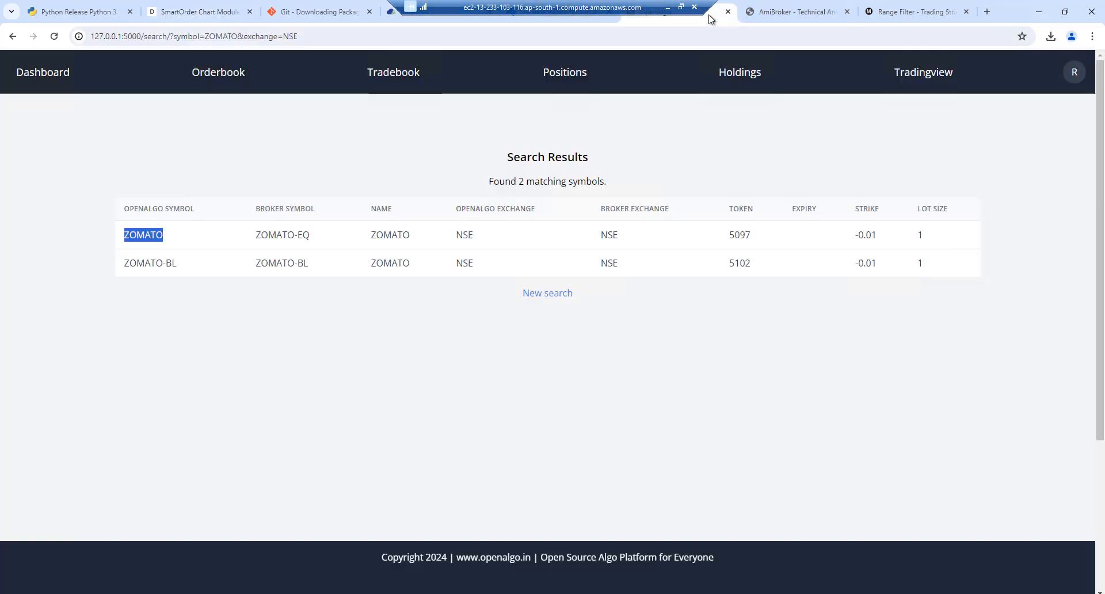
{"action": "left_click", "coordinate": [1074, 72]}
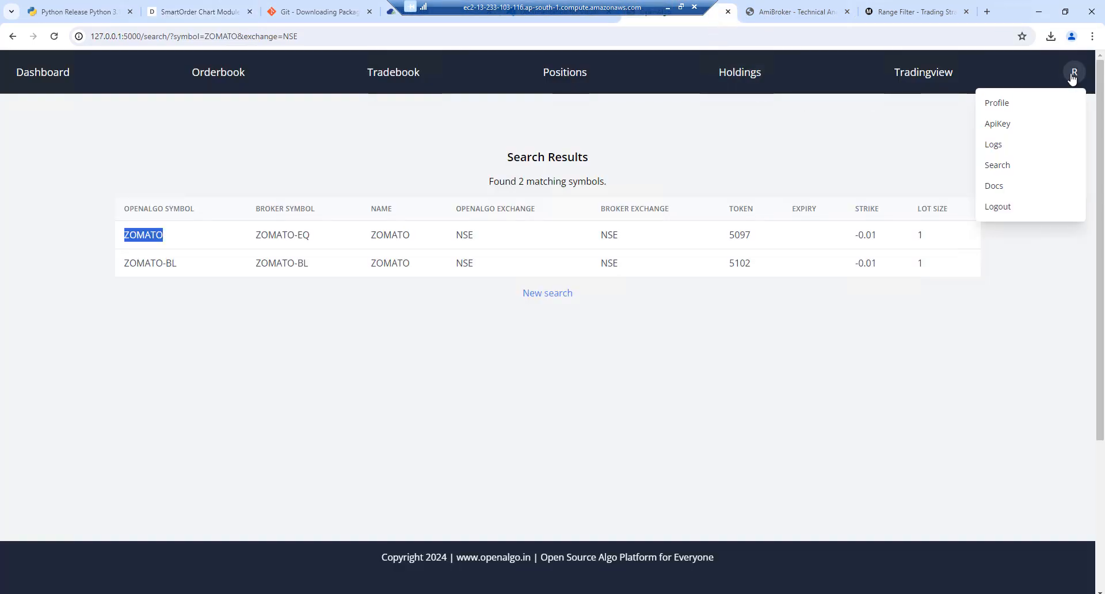
{"action": "left_click", "coordinate": [1016, 130]}
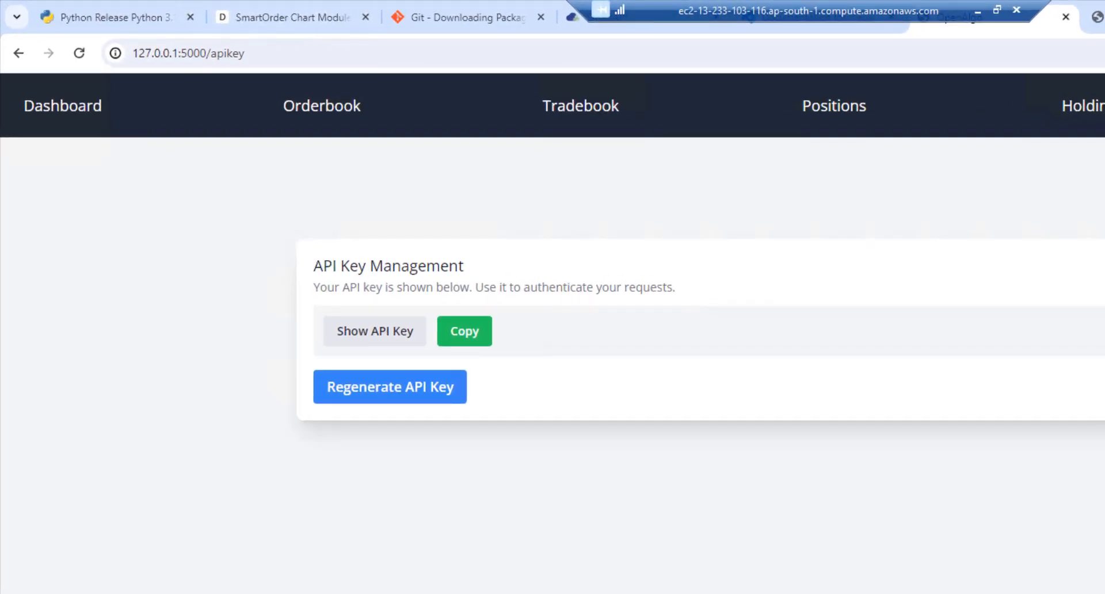
{"action": "left_click", "coordinate": [374, 331]}
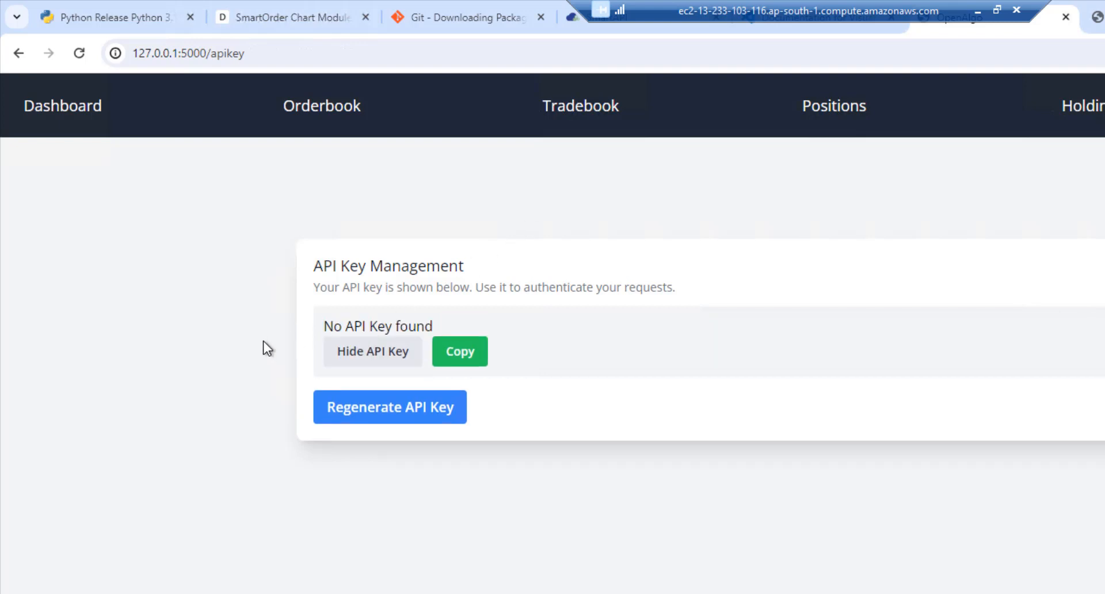
{"action": "left_click", "coordinate": [408, 417]}
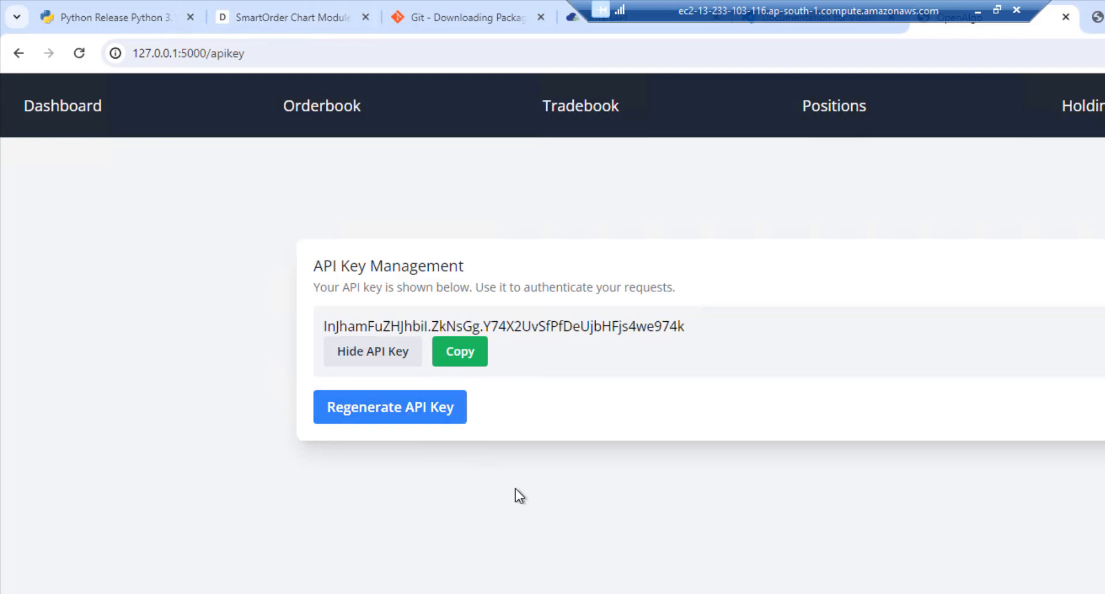
{"action": "left_click", "coordinate": [474, 355]}
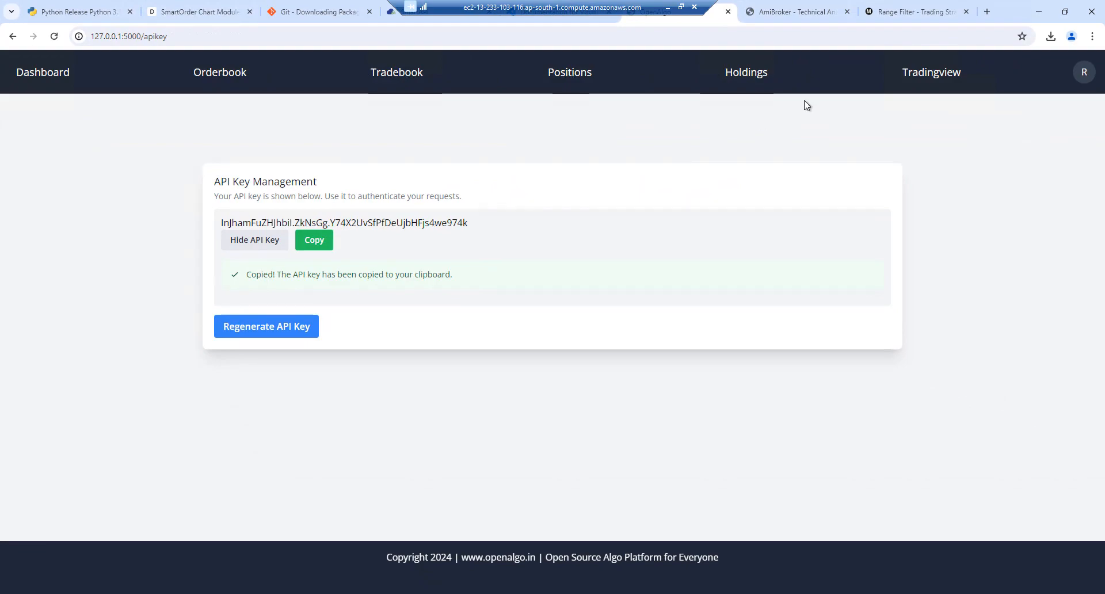
{"action": "left_click", "coordinate": [1039, 11]}
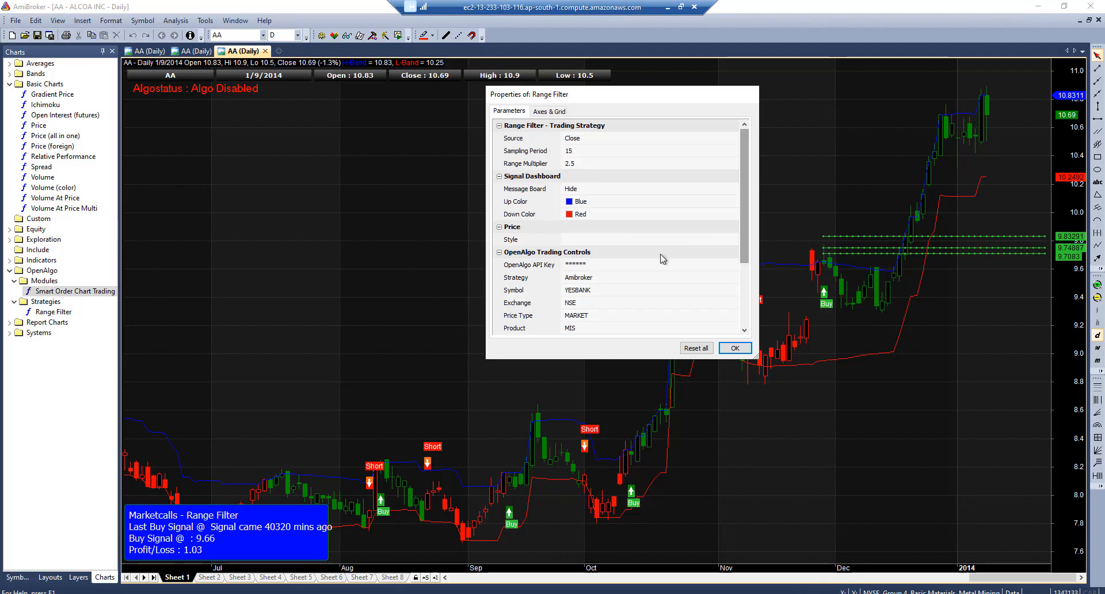
Paste the new API key and change the Symbol from YESBANK to RELIANCE
{"action": "left_click", "coordinate": [592, 264]}
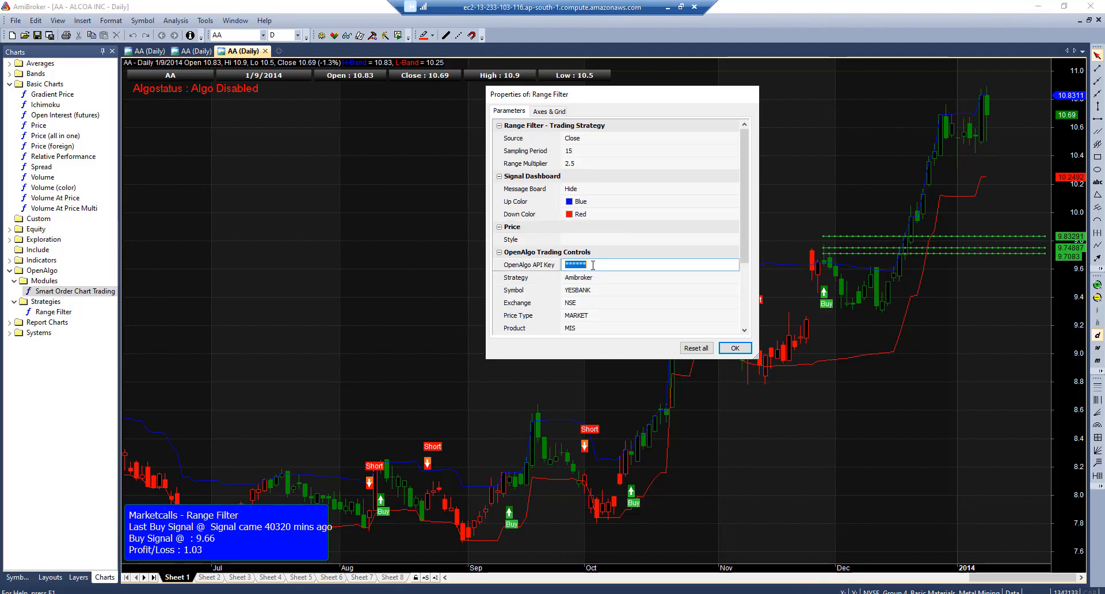
{"action": "key", "text": "ctrl+v"}
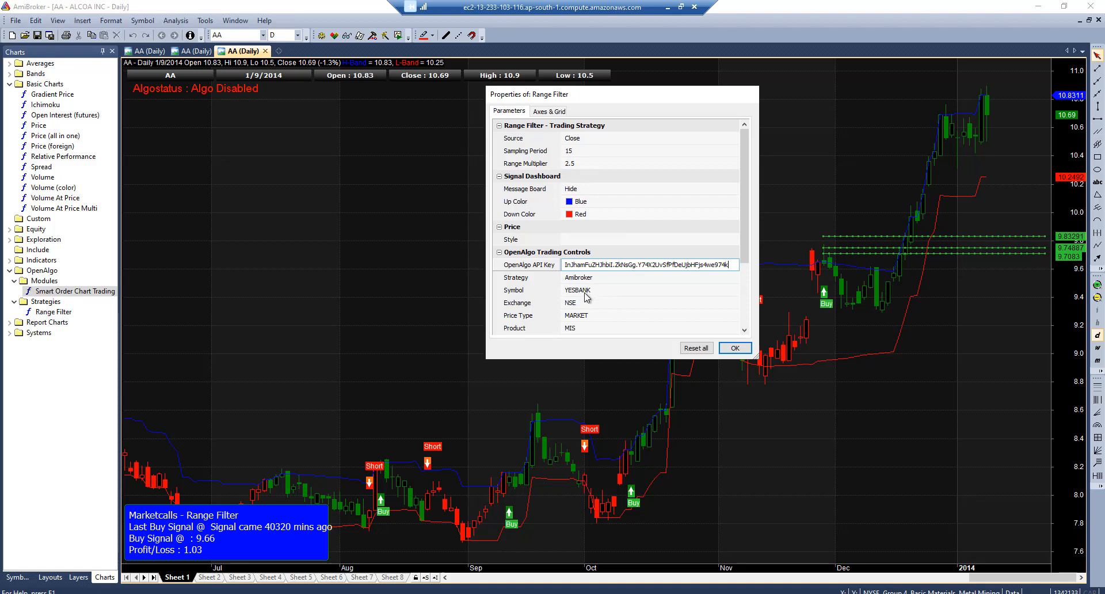
{"action": "left_click", "coordinate": [585, 291]}
{"action": "double_click", "coordinate": [585, 292]}
{"action": "left_click", "coordinate": [585, 292]}
{"action": "double_click", "coordinate": [585, 291]}
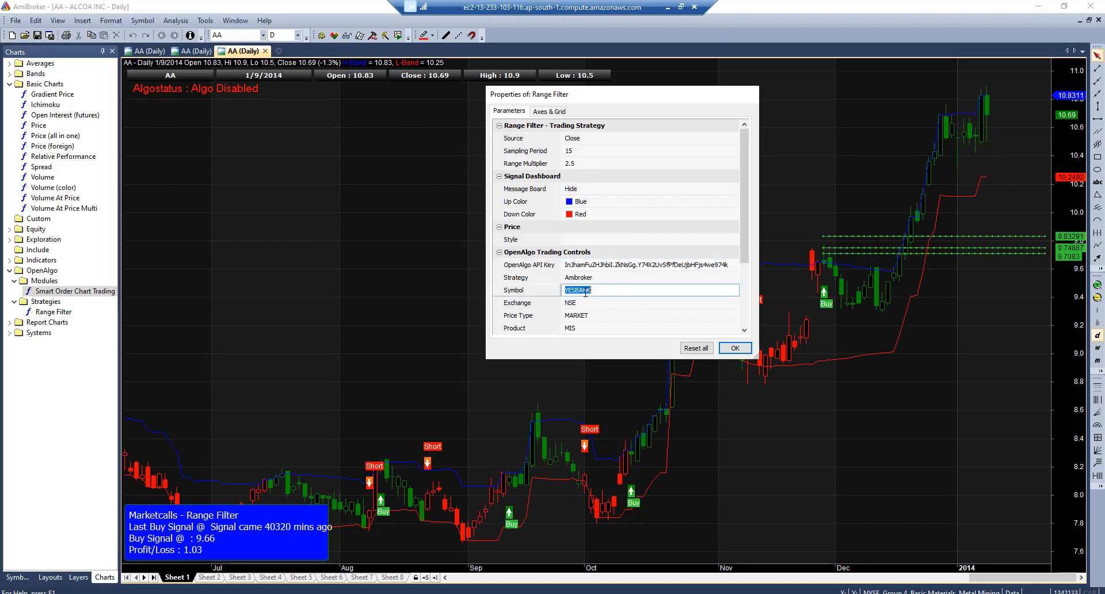
{"action": "double_click", "coordinate": [585, 291]}
{"action": "type", "text": "RELIANCE"}
{"action": "left_click", "coordinate": [568, 307]}
Keep NSE, MARKET and MIS, set Quantity to 10, and enable Button Trading
{"action": "left_click", "coordinate": [569, 314]}
{"action": "left_click", "coordinate": [589, 315]}
{"action": "left_click", "coordinate": [589, 315]}
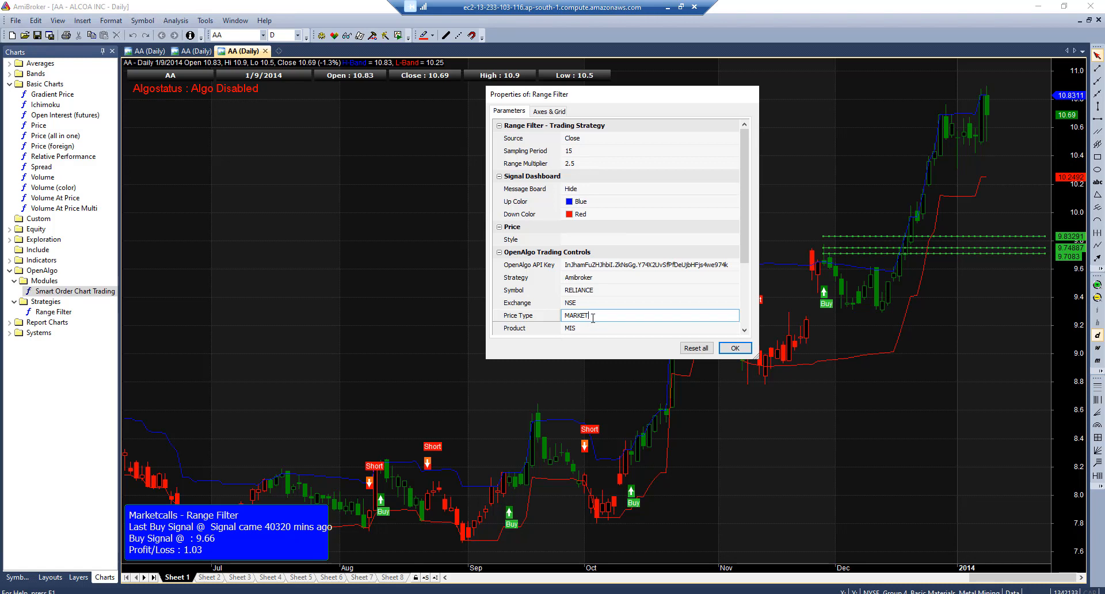
{"action": "left_click_drag", "start_coordinate": [745, 214], "coordinate": [744, 272]}
{"action": "left_click", "coordinate": [576, 228]}
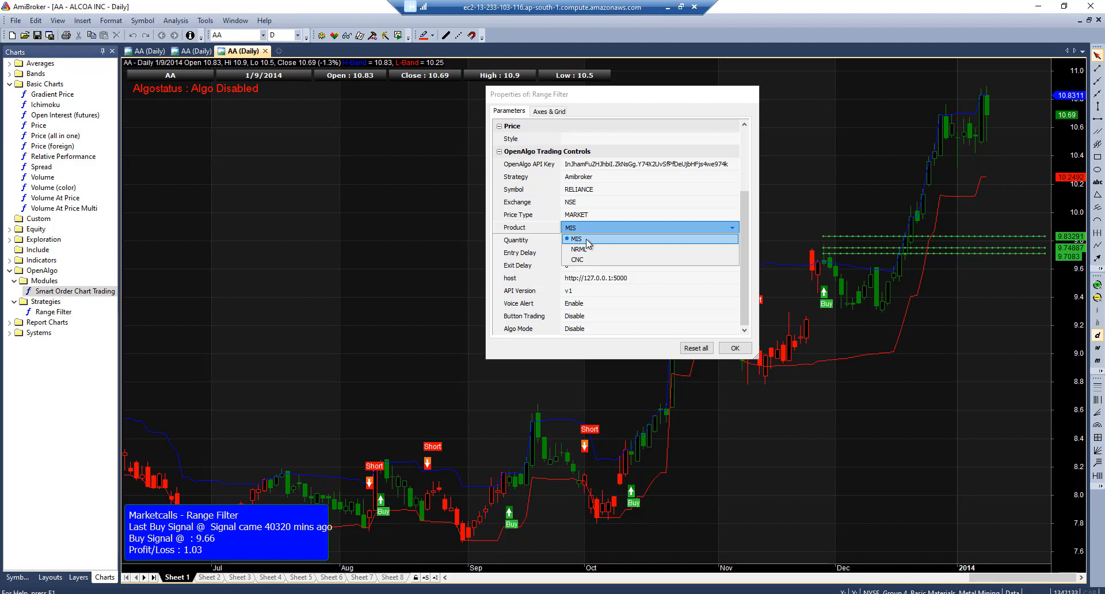
{"action": "left_click", "coordinate": [586, 240]}
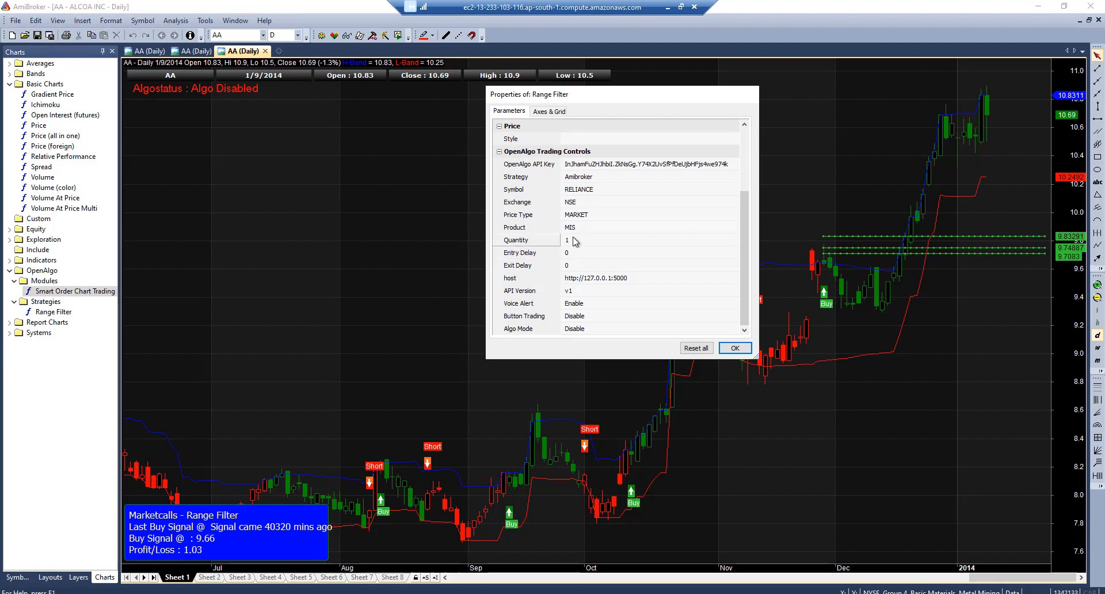
{"action": "left_click", "coordinate": [574, 242]}
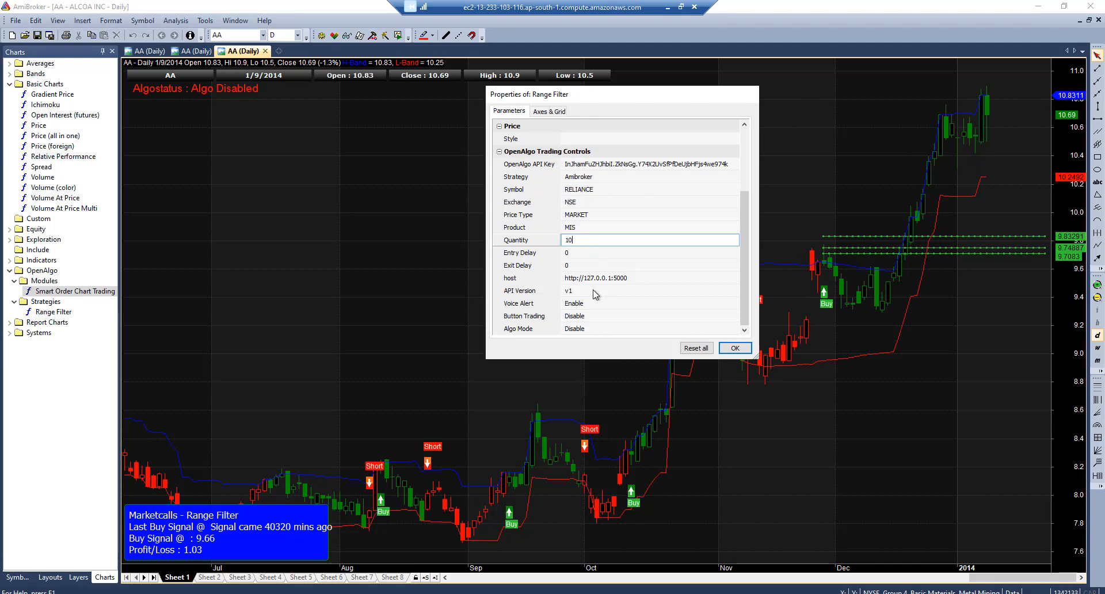
{"action": "left_click", "coordinate": [580, 320]}
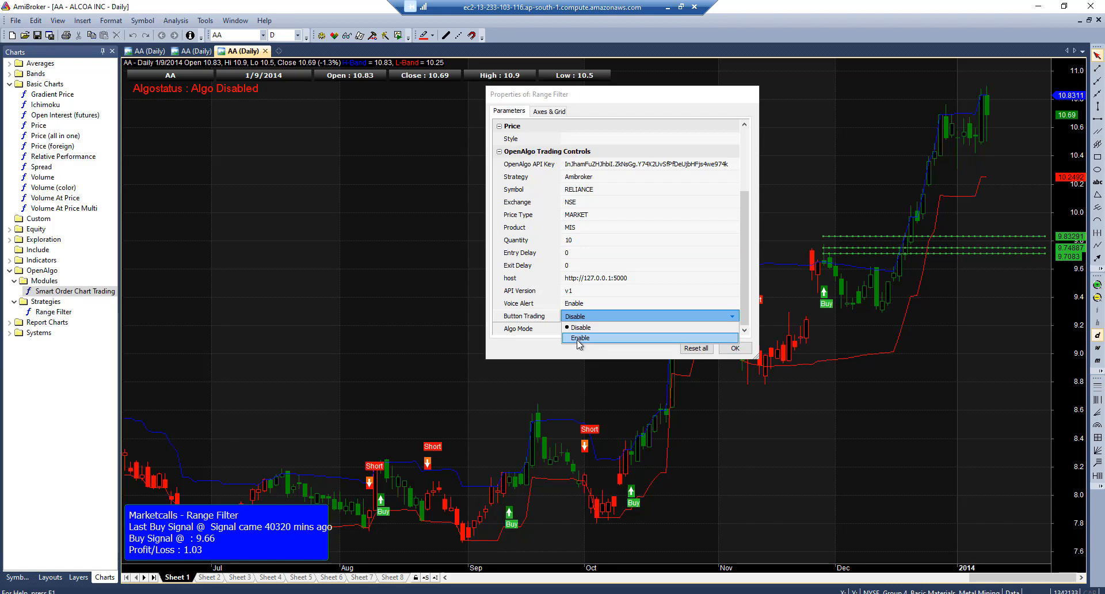
{"action": "left_click", "coordinate": [577, 339]}
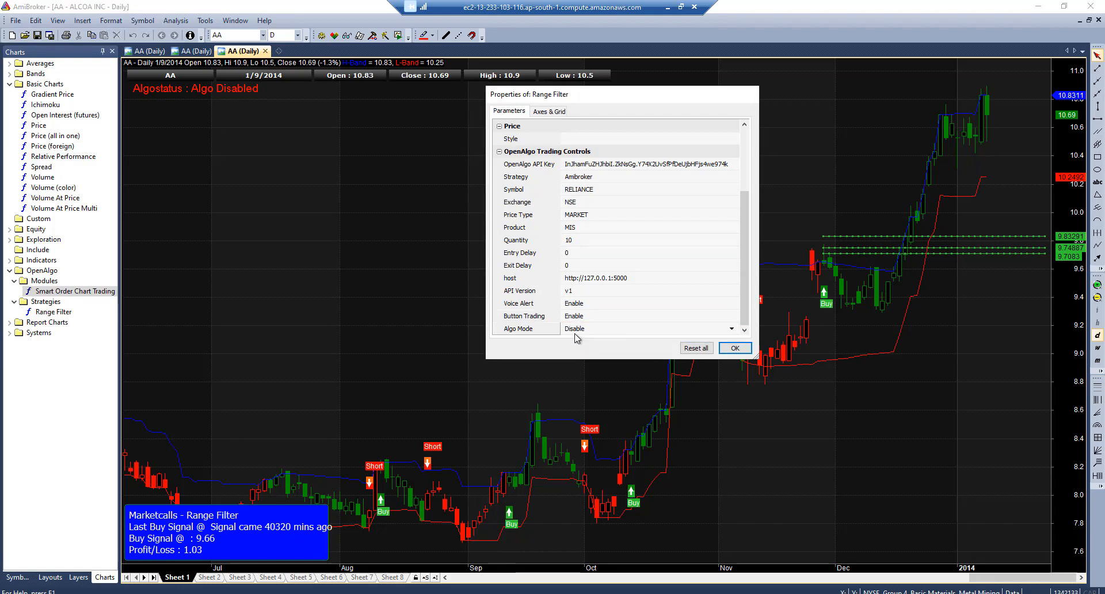
{"action": "left_click", "coordinate": [509, 332]}
Set Algo Mode to Enable and close the parameters so the chart shows Algo Enabled
{"action": "left_click", "coordinate": [578, 329]}
{"action": "left_click", "coordinate": [599, 279]}
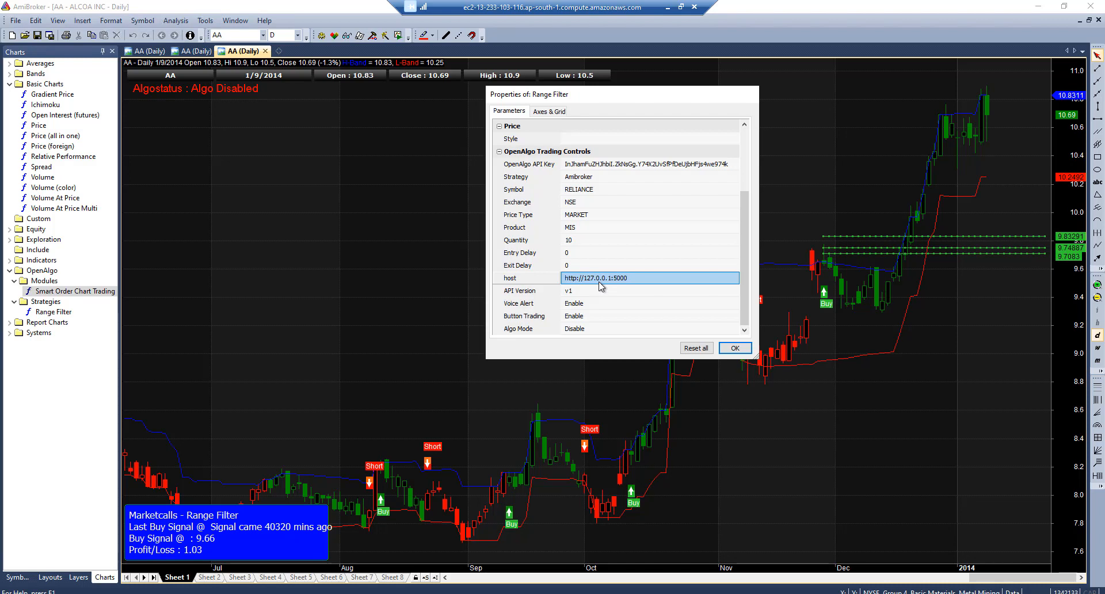
{"action": "left_click", "coordinate": [578, 329]}
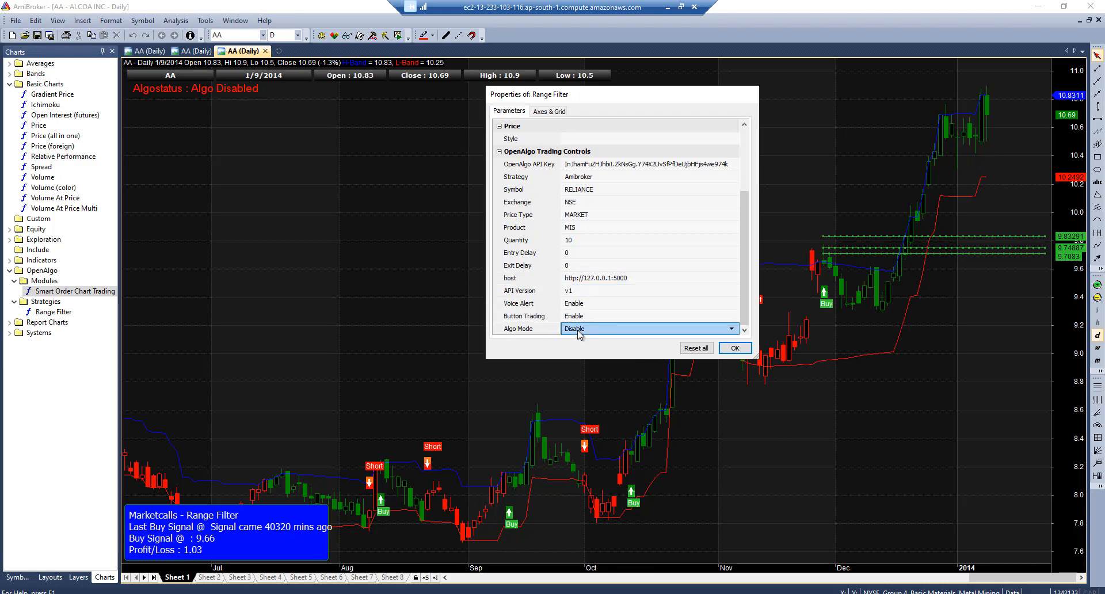
{"action": "left_click", "coordinate": [578, 331]}
{"action": "left_click", "coordinate": [579, 352]}
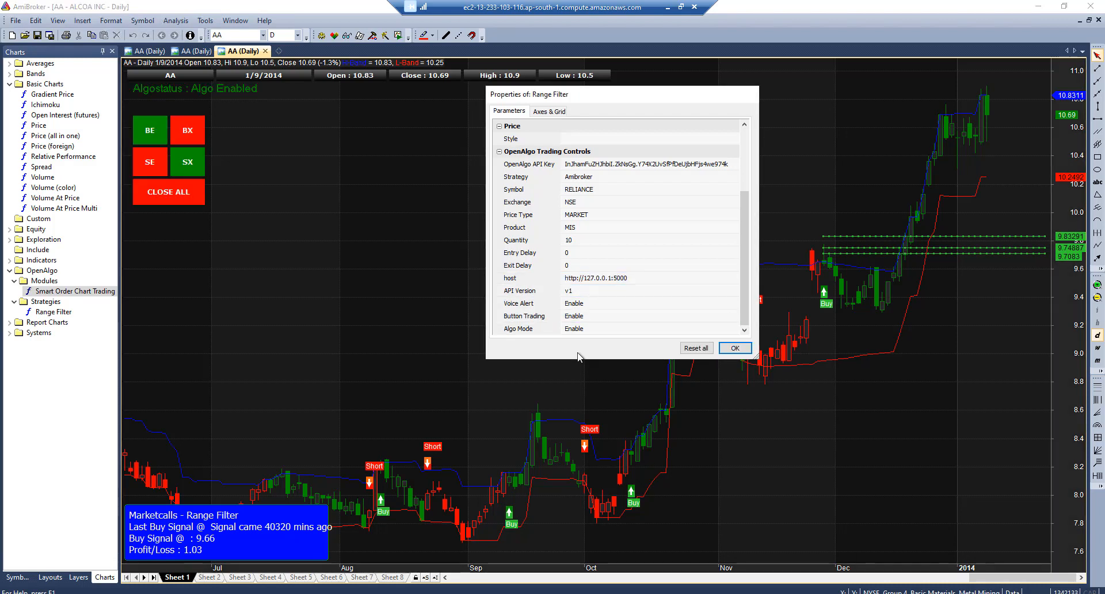
{"action": "left_click", "coordinate": [734, 348]}
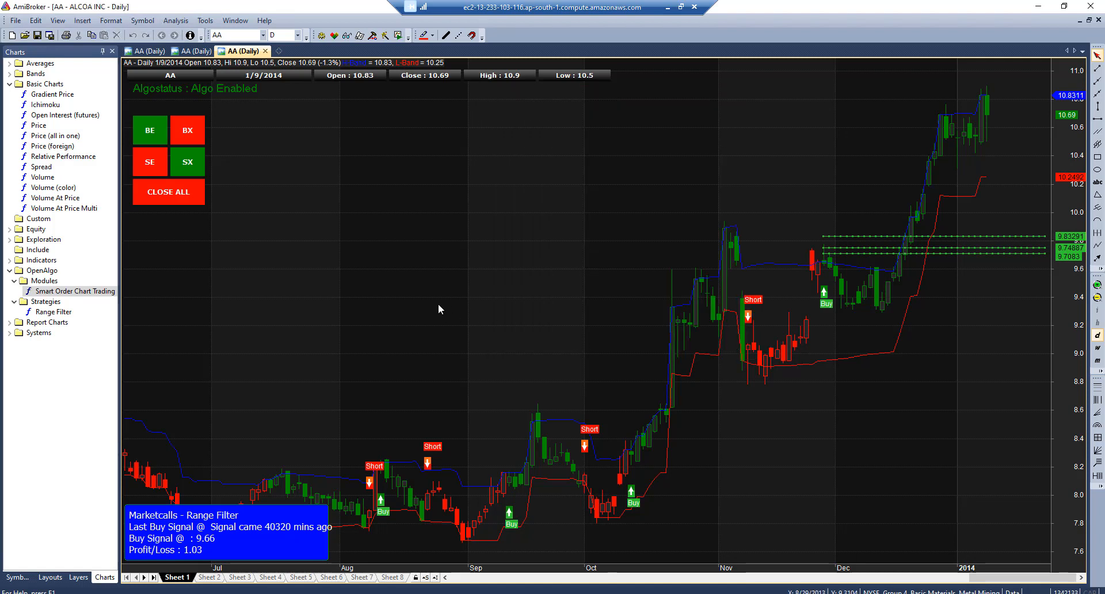
{"action": "mouse_move", "coordinate": [438, 308]}
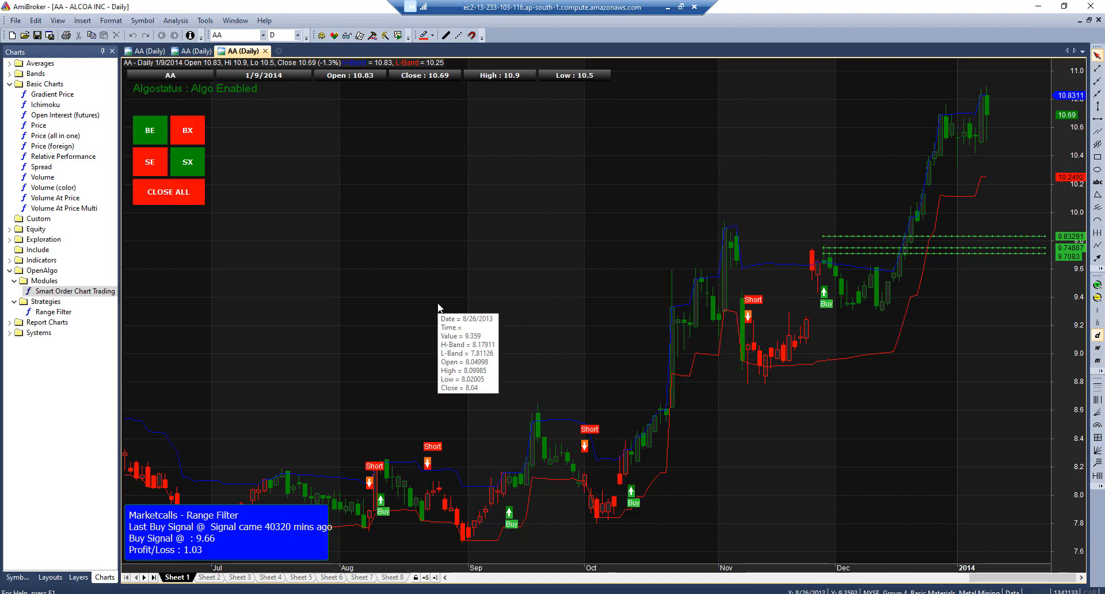
{"action": "left_click", "coordinate": [233, 23]}
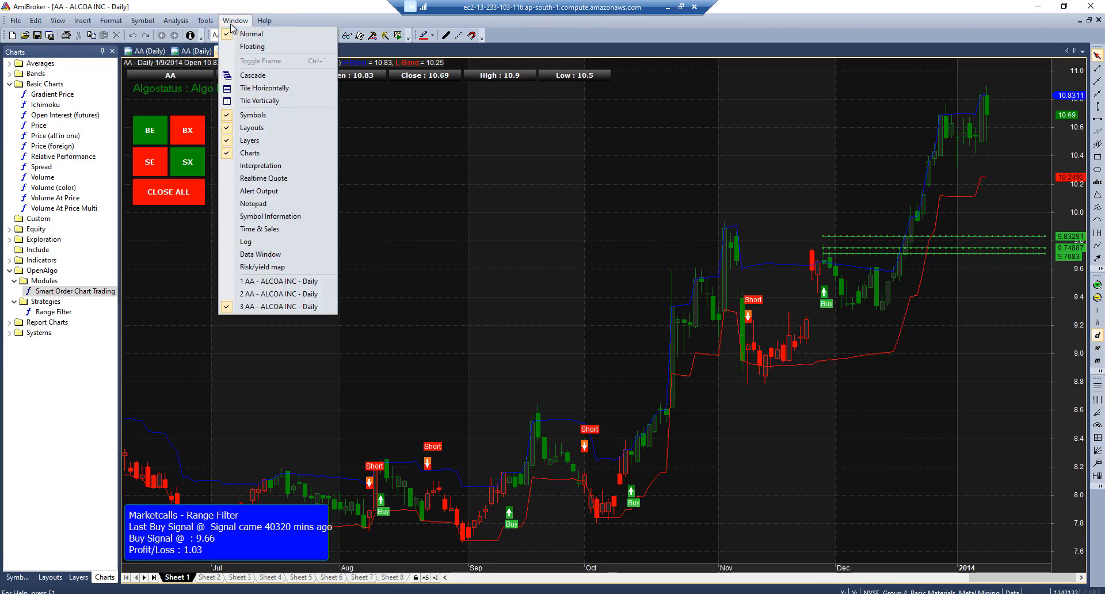
Show the Log window on Trace with Internal trace output enabled, and enlarge it
{"action": "left_click", "coordinate": [254, 242]}
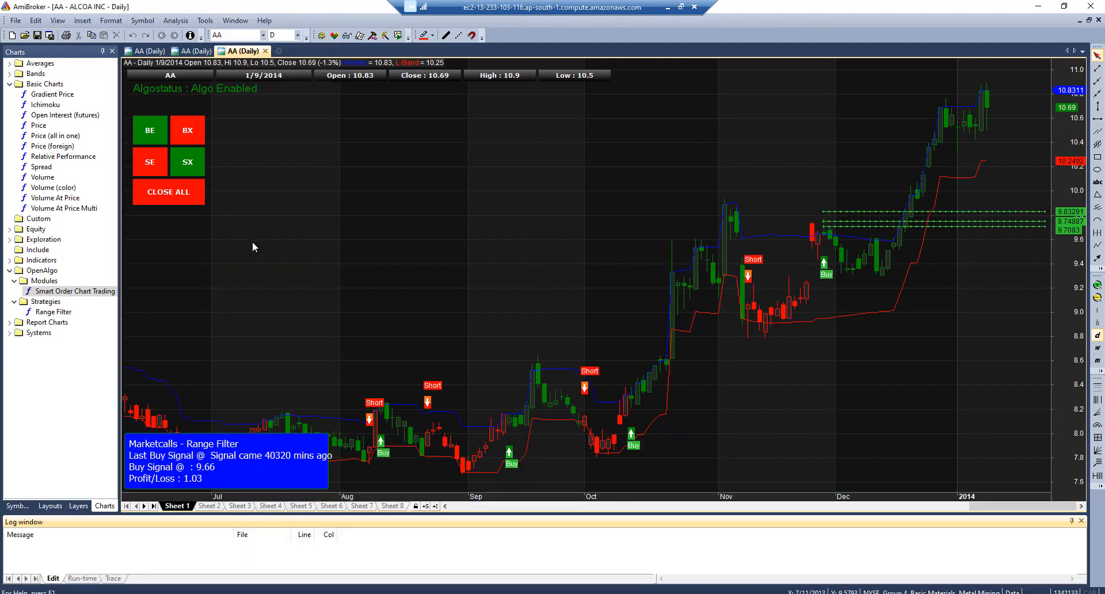
{"action": "left_click", "coordinate": [115, 578]}
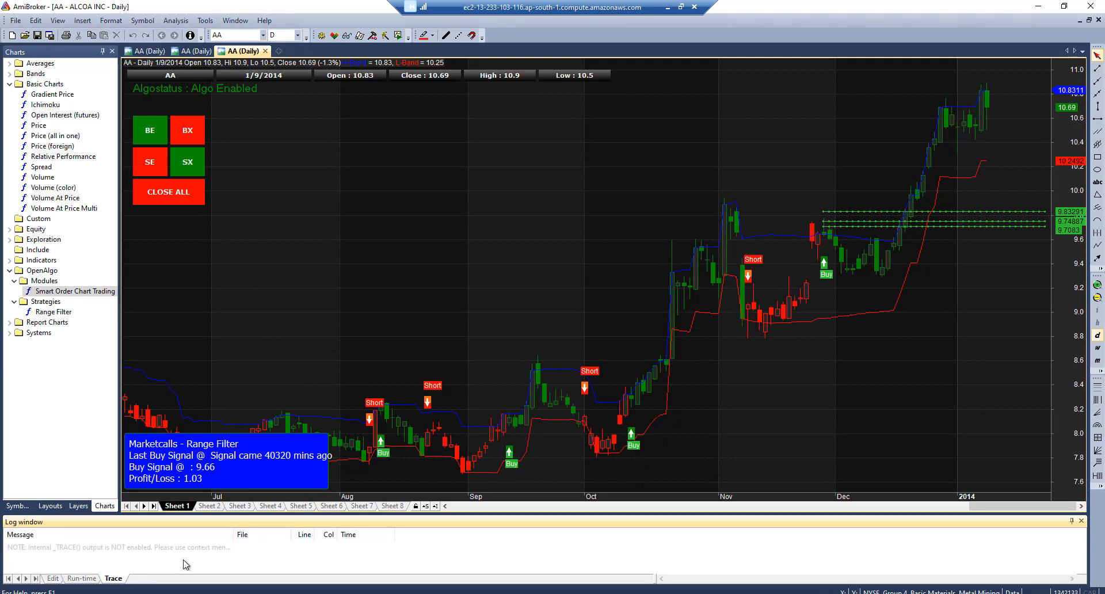
{"action": "right_click", "coordinate": [185, 564]}
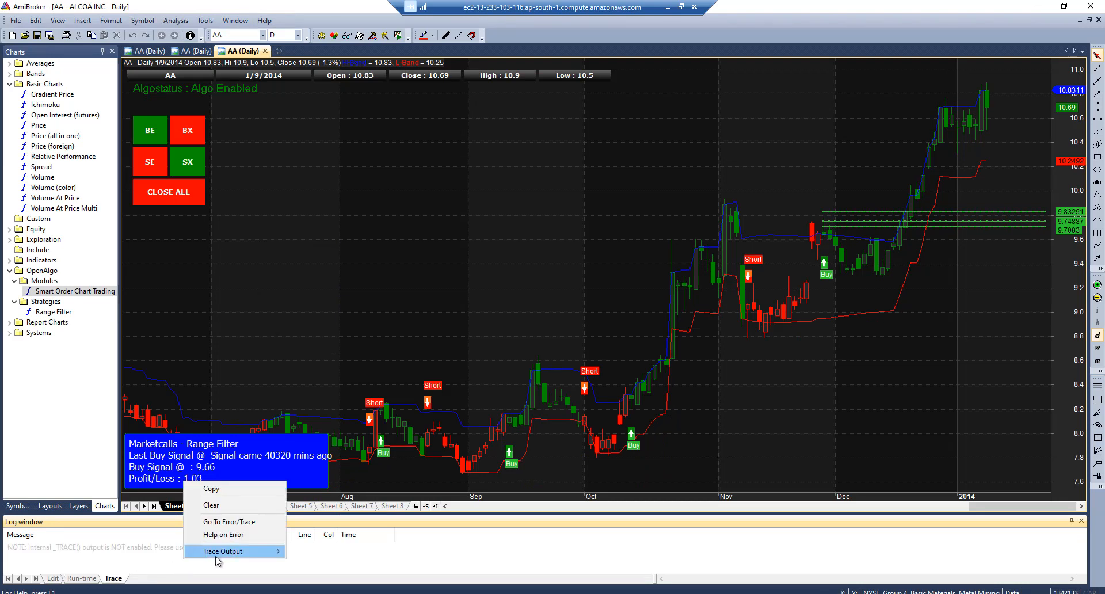
{"action": "mouse_move", "coordinate": [219, 559]}
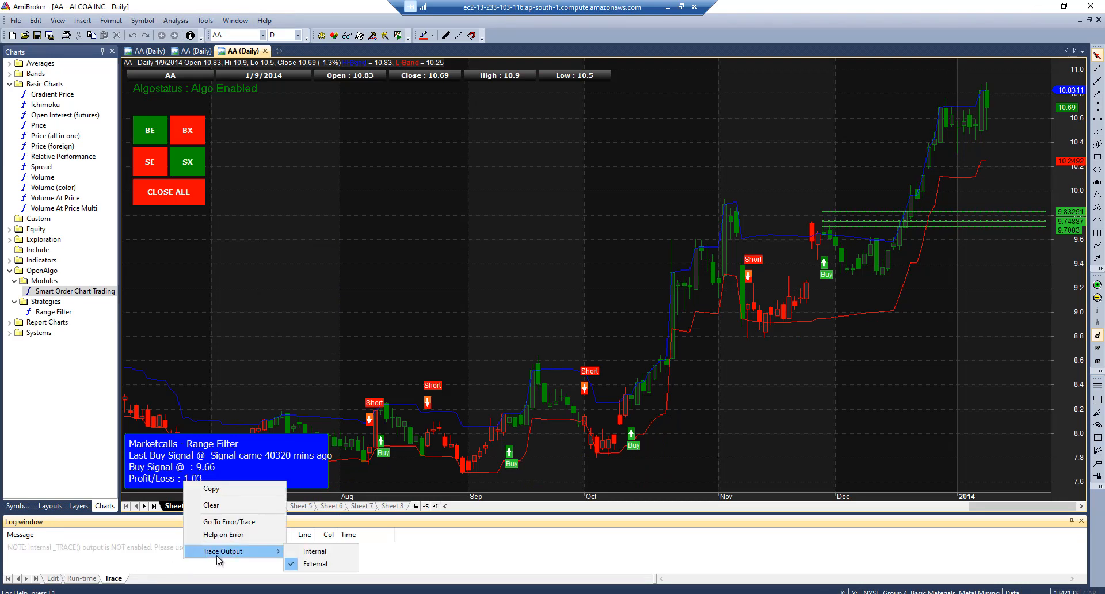
{"action": "left_click", "coordinate": [319, 555]}
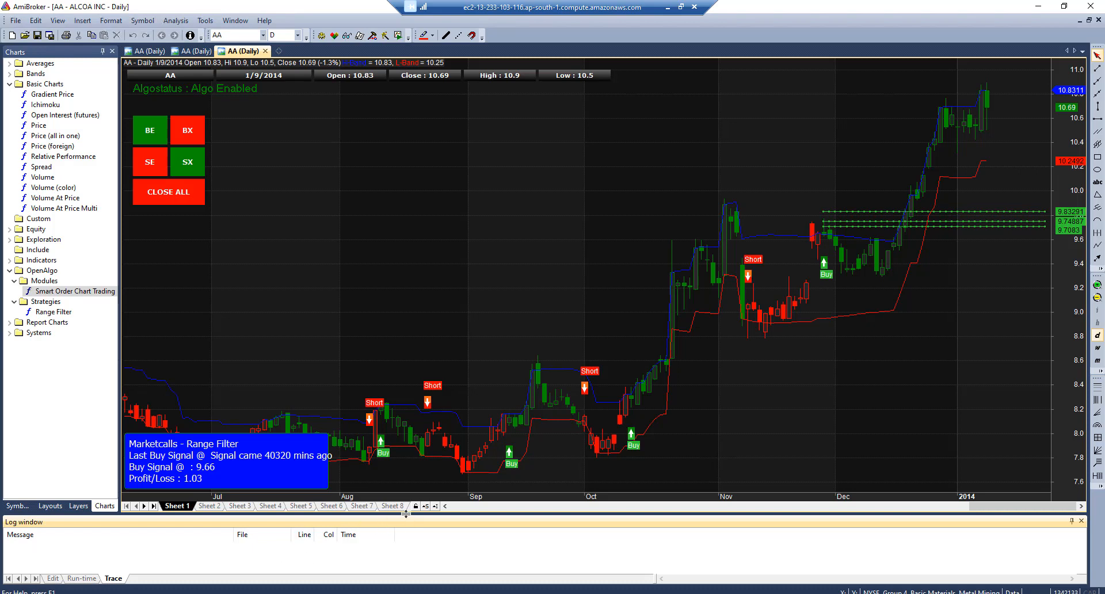
{"action": "left_click_drag", "start_coordinate": [401, 516], "coordinate": [392, 414]}
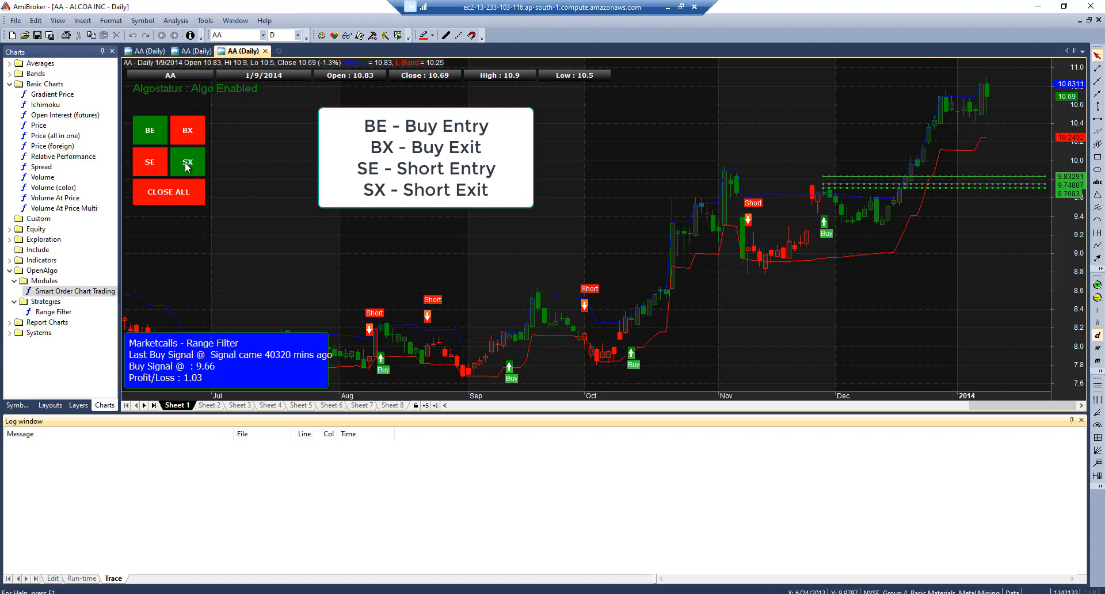
Send a RELIANCE buy entry from the chart and verify it in the OpenAlgo orderbook
{"action": "left_click", "coordinate": [151, 130]}
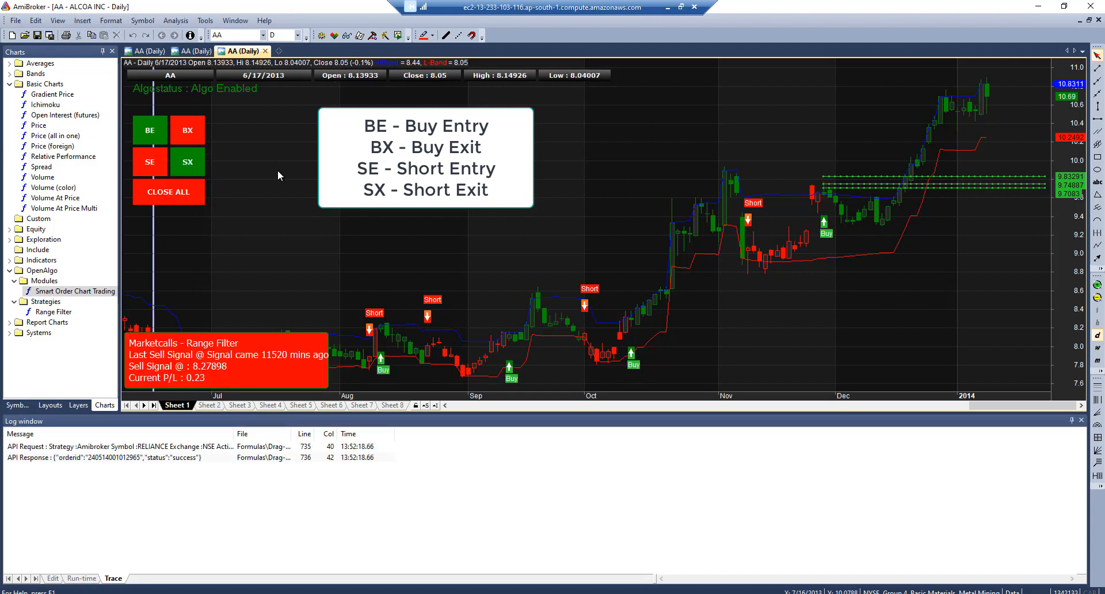
{"action": "left_click", "coordinate": [88, 459]}
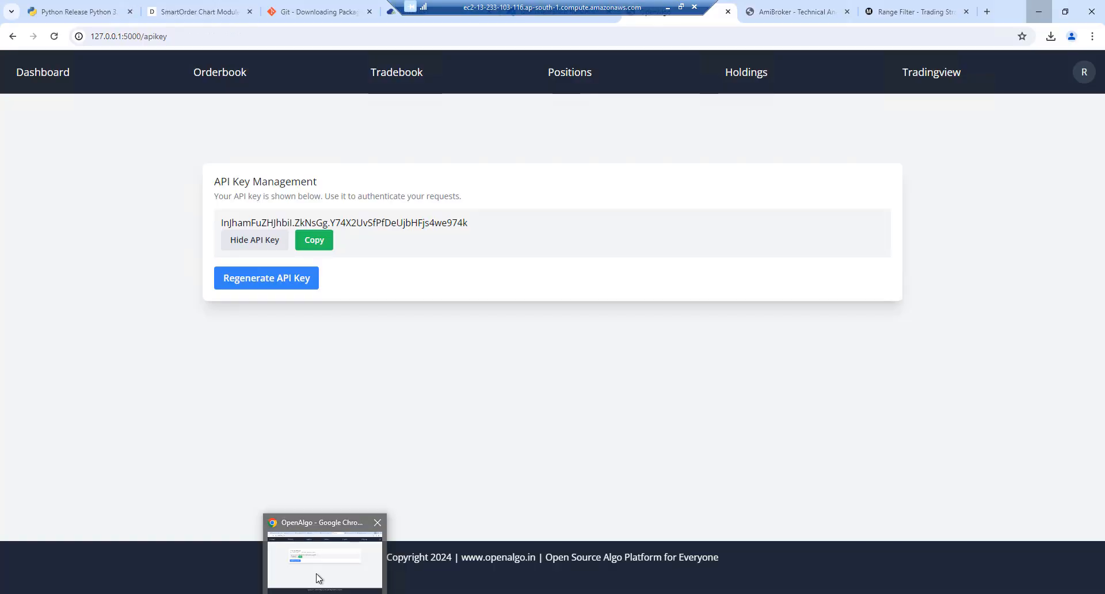
{"action": "left_click", "coordinate": [318, 579]}
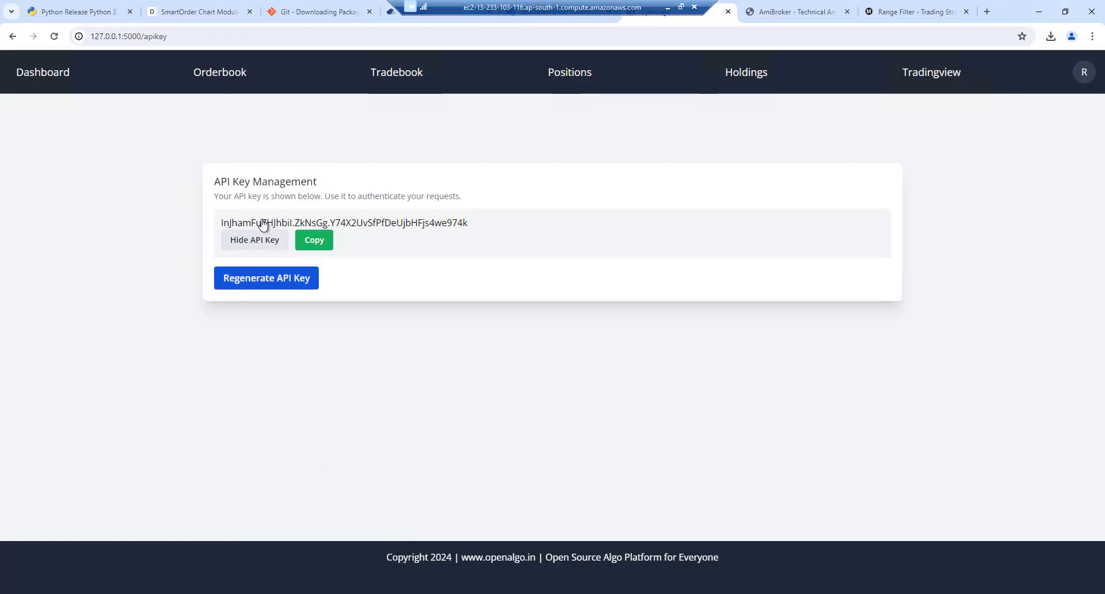
{"action": "left_click", "coordinate": [215, 78]}
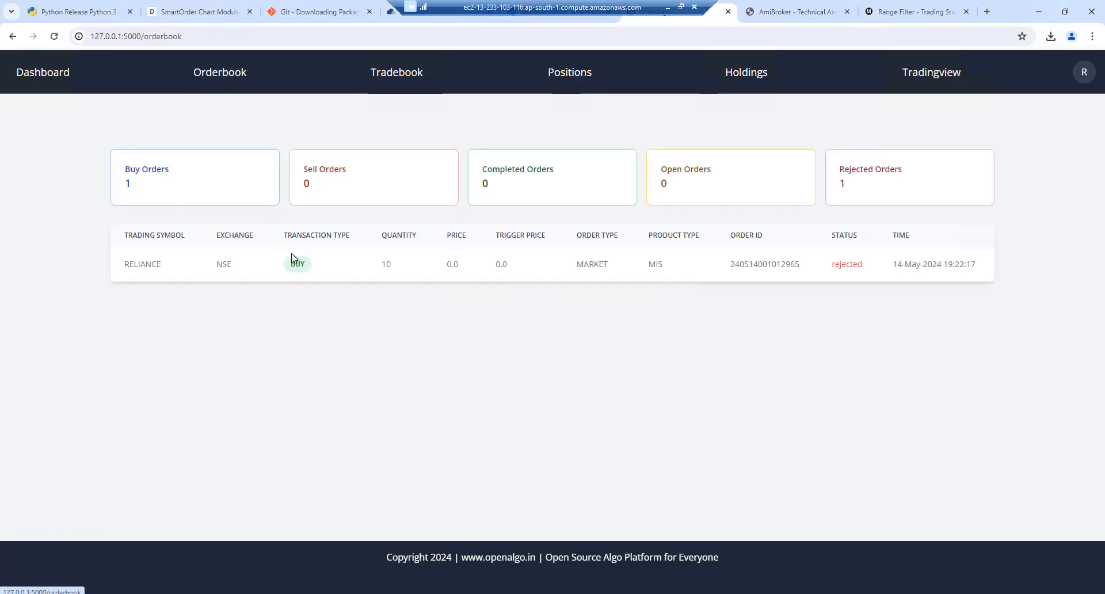
{"action": "left_click", "coordinate": [378, 593]}
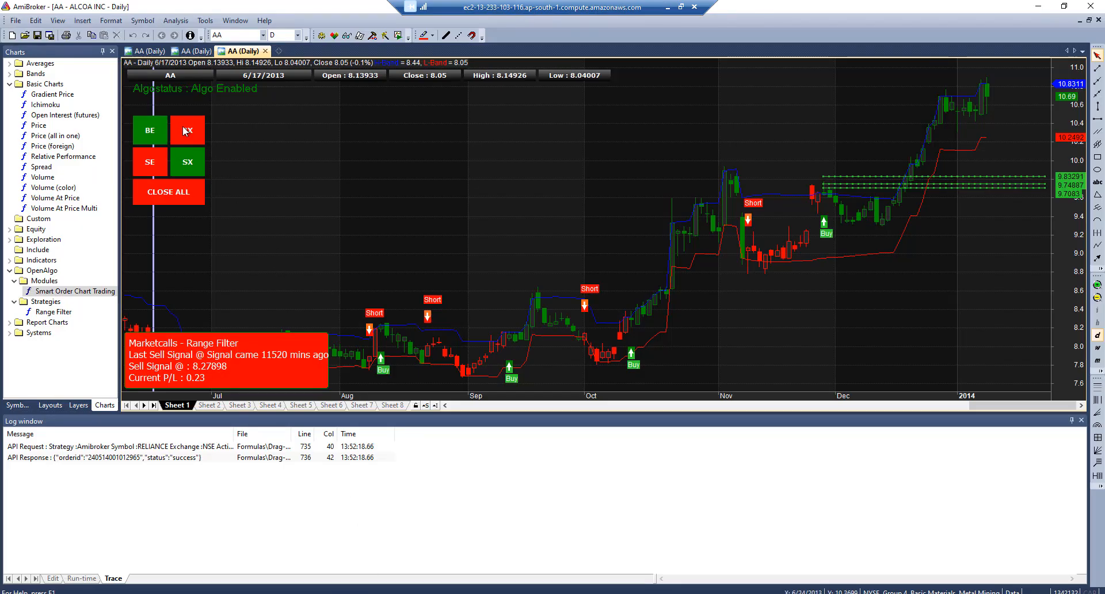
Send the RELIANCE exit-long order with BX and check its success response in the log
{"action": "left_click", "coordinate": [184, 131]}
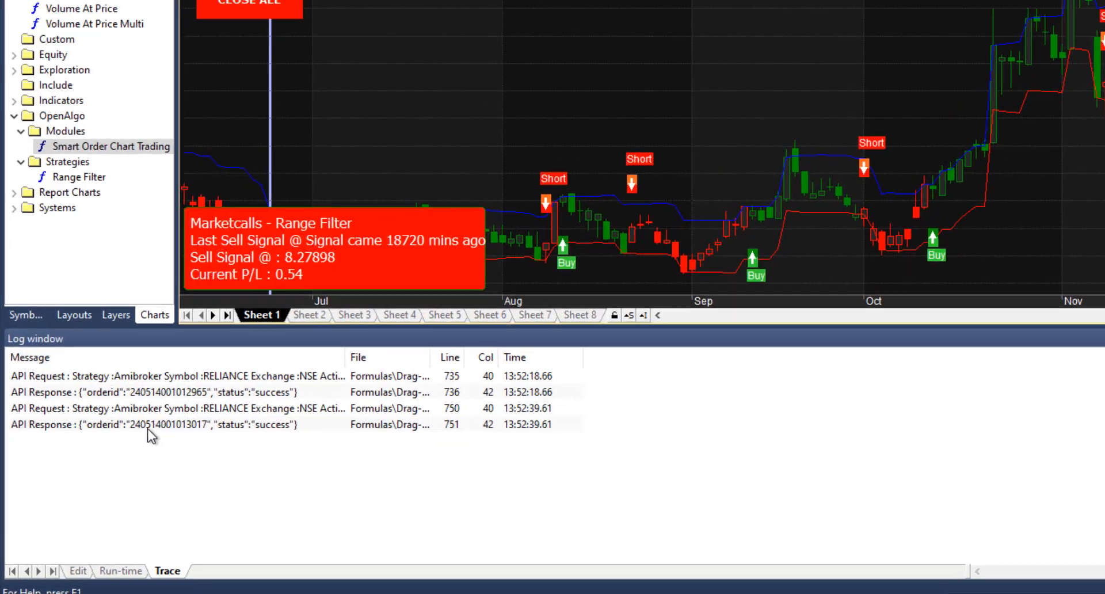
{"action": "left_click", "coordinate": [101, 478]}
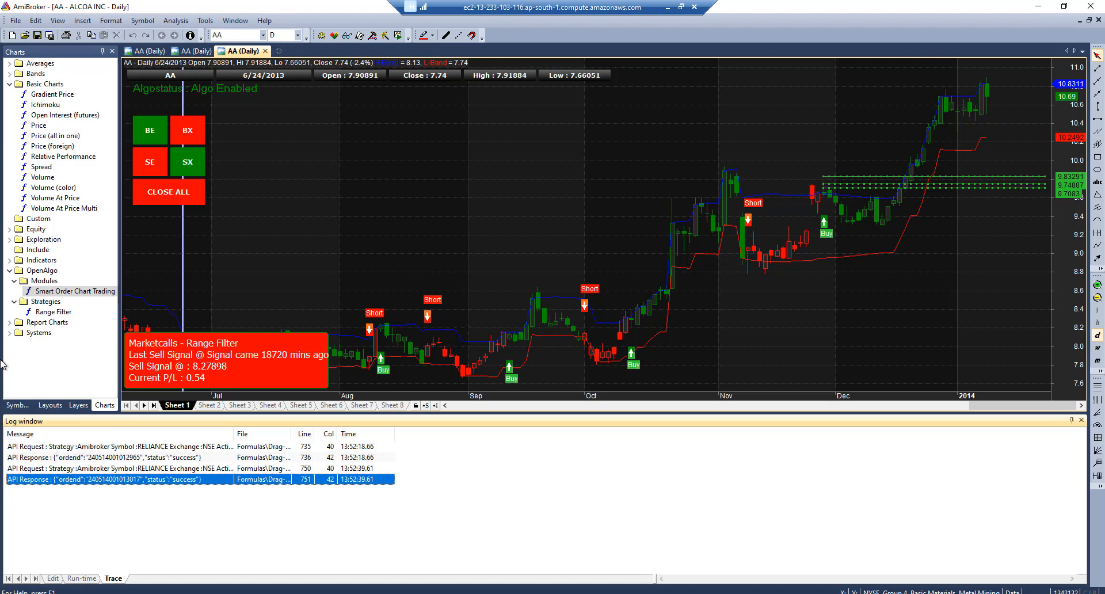
{"action": "left_click", "coordinate": [183, 278]}
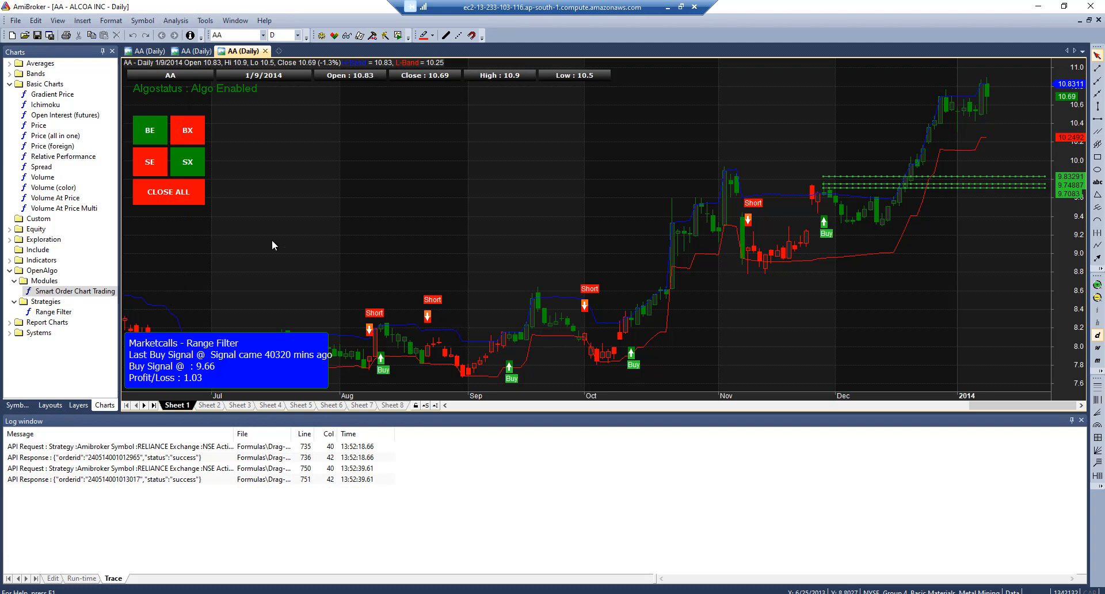
Start Bar Replay after reviewing the Range Filter's OpenAlgo trading parameters without changes
{"action": "left_click", "coordinate": [397, 37]}
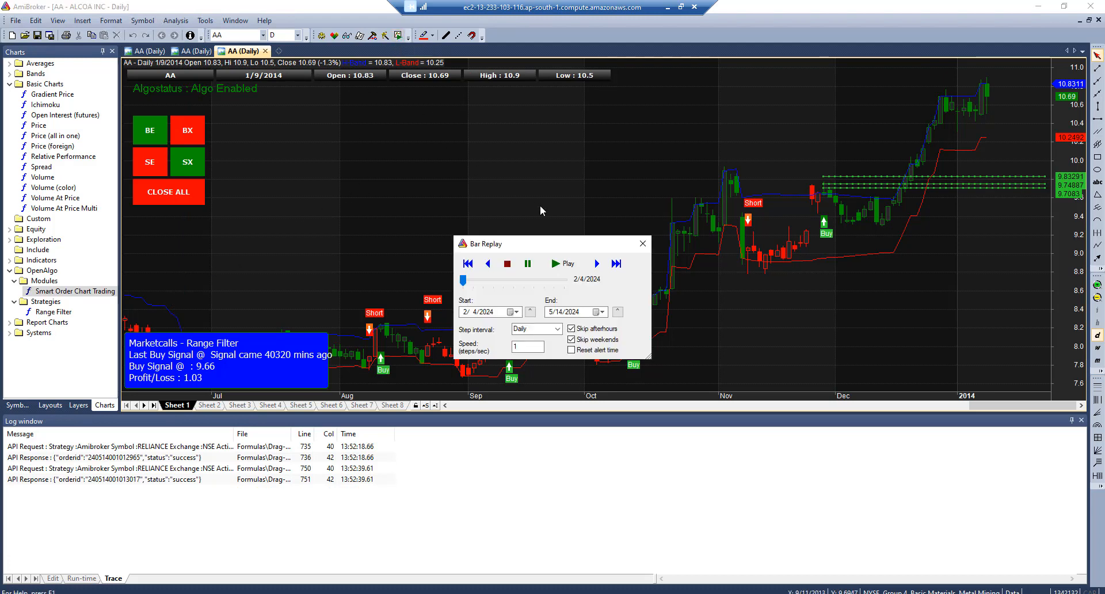
{"action": "right_click", "coordinate": [300, 171]}
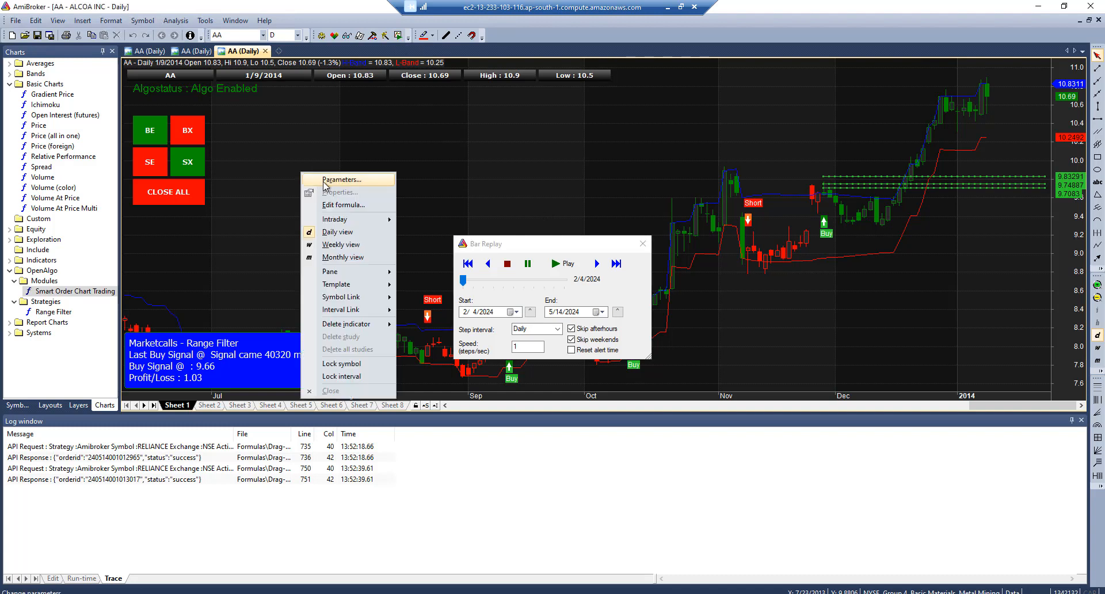
{"action": "left_click", "coordinate": [323, 180]}
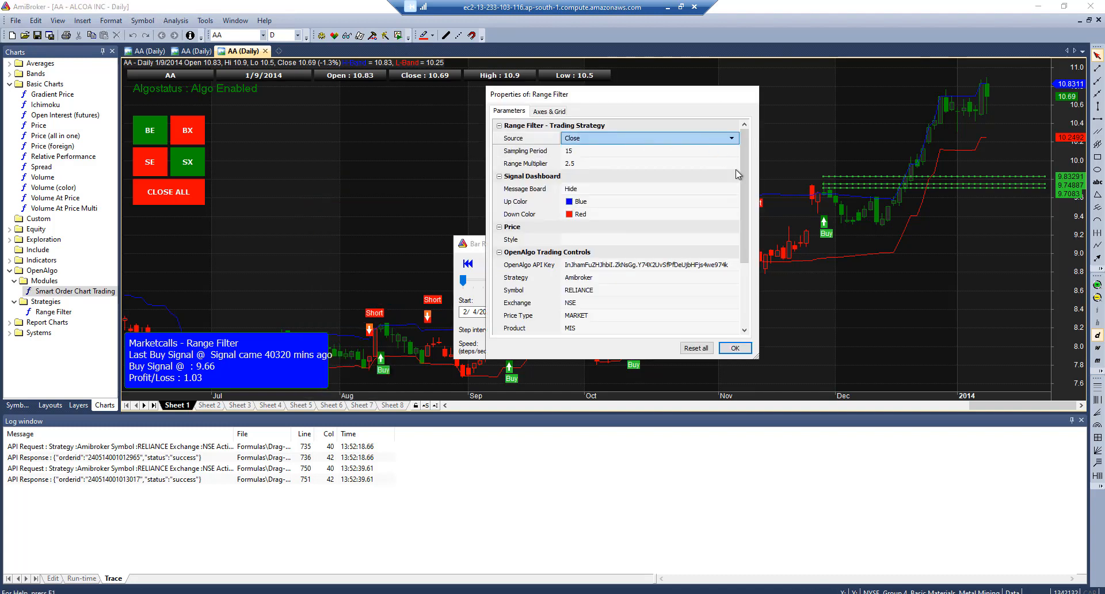
{"action": "left_click_drag", "start_coordinate": [742, 194], "coordinate": [744, 255]}
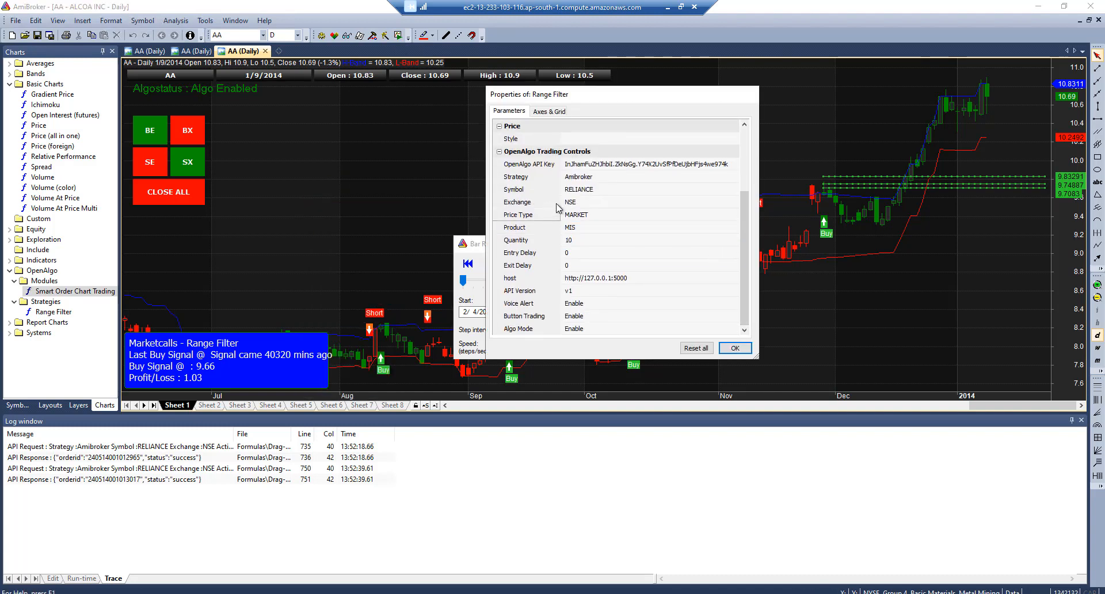
{"action": "left_click", "coordinate": [573, 193]}
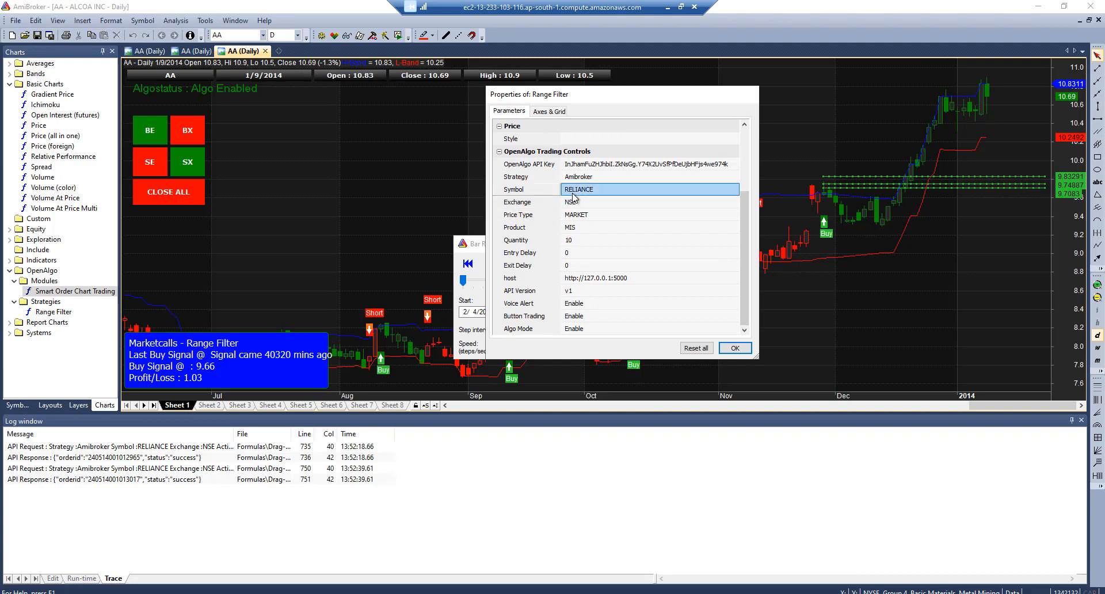
{"action": "left_click", "coordinate": [735, 348]}
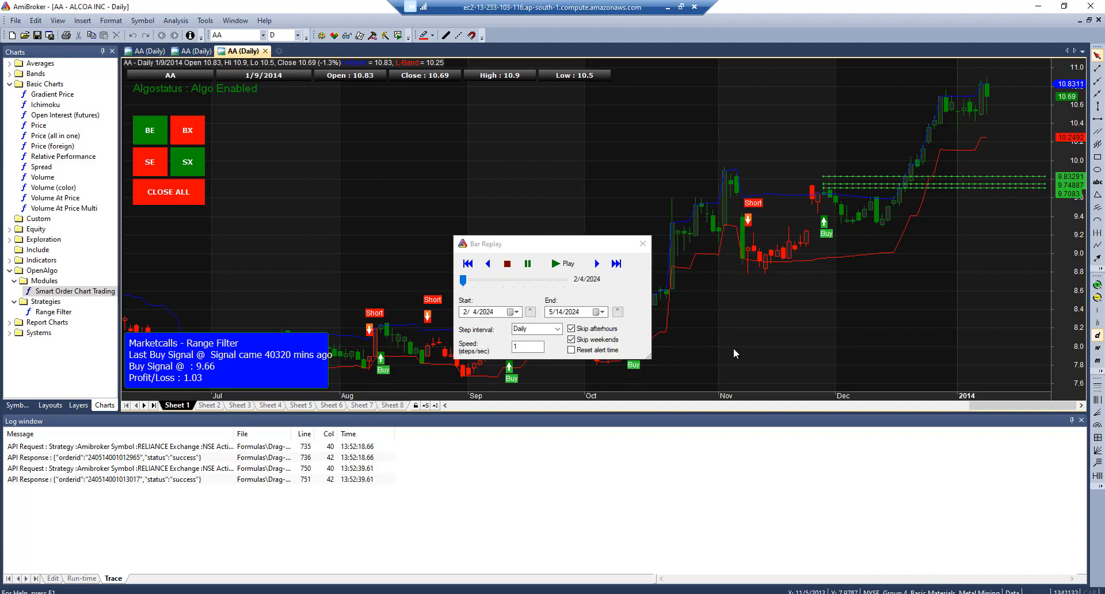
{"action": "left_click_drag", "start_coordinate": [544, 241], "coordinate": [358, 125]}
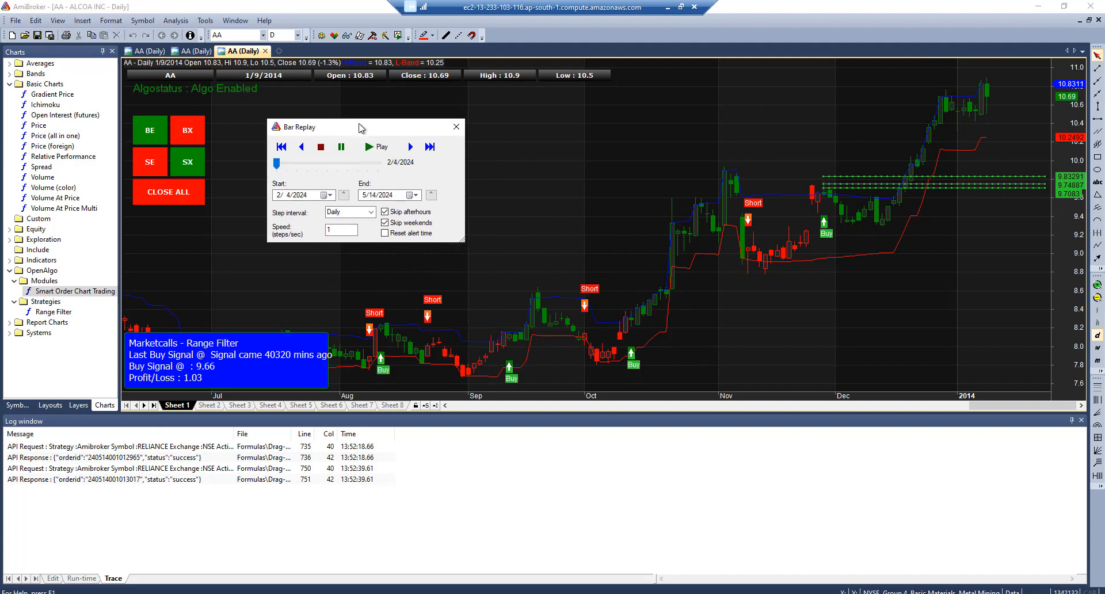
Set the Bar Replay start date to June 4, 2013 using the calendar
{"action": "left_click", "coordinate": [327, 195]}
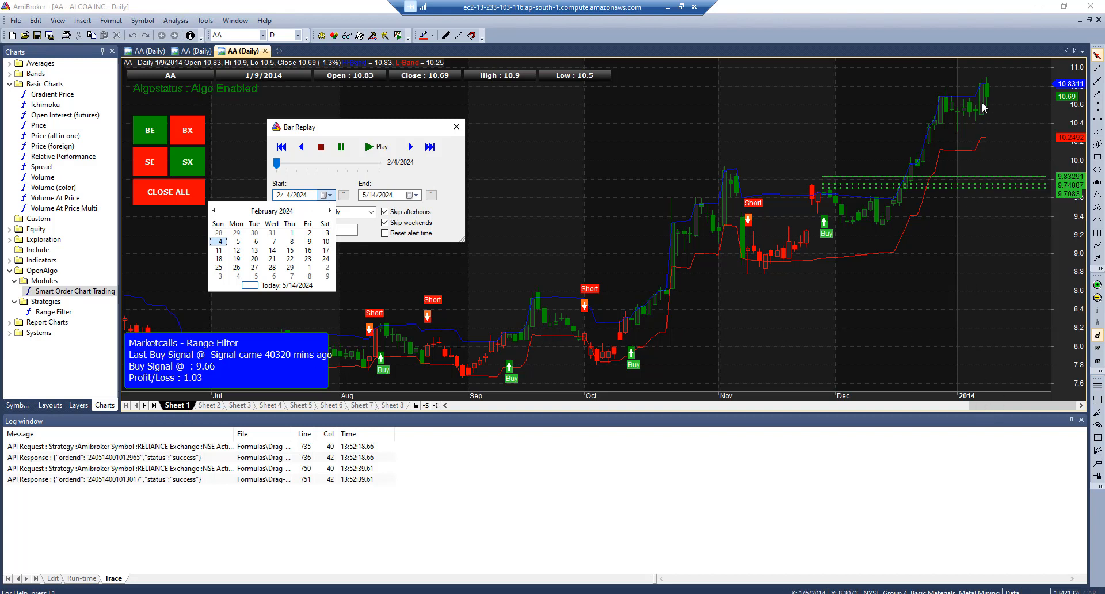
{"action": "double_click", "coordinate": [260, 212]}
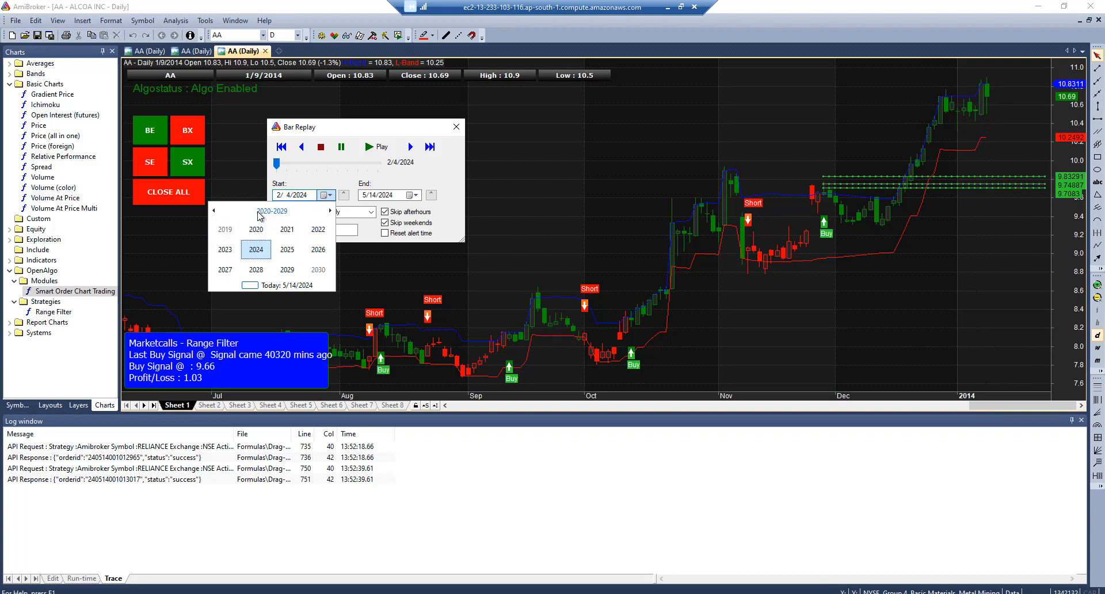
{"action": "left_click", "coordinate": [259, 211]}
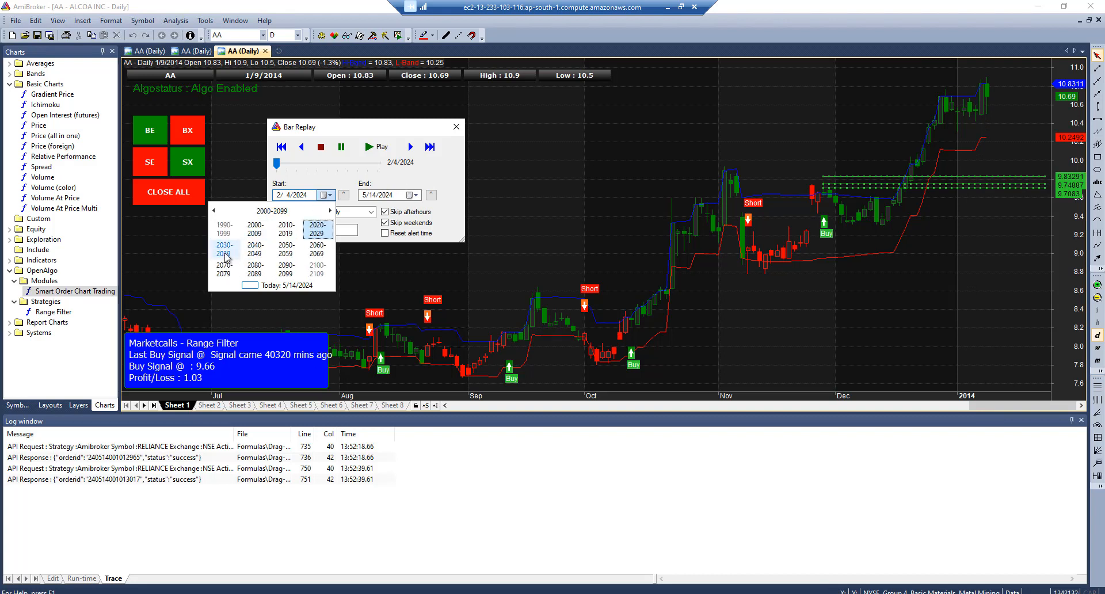
{"action": "left_click", "coordinate": [284, 232]}
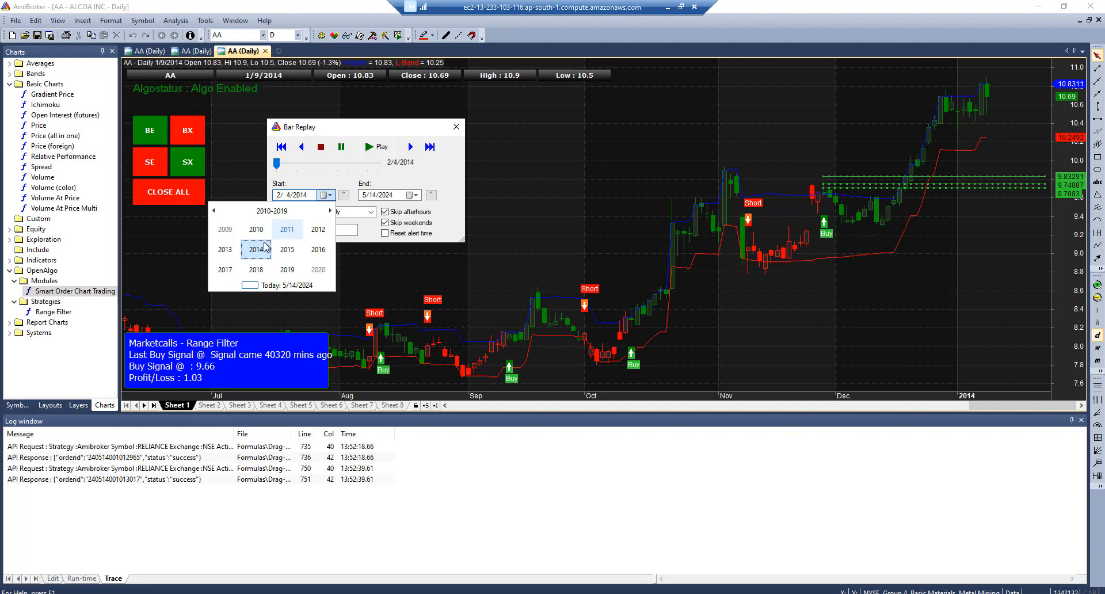
{"action": "left_click", "coordinate": [224, 253]}
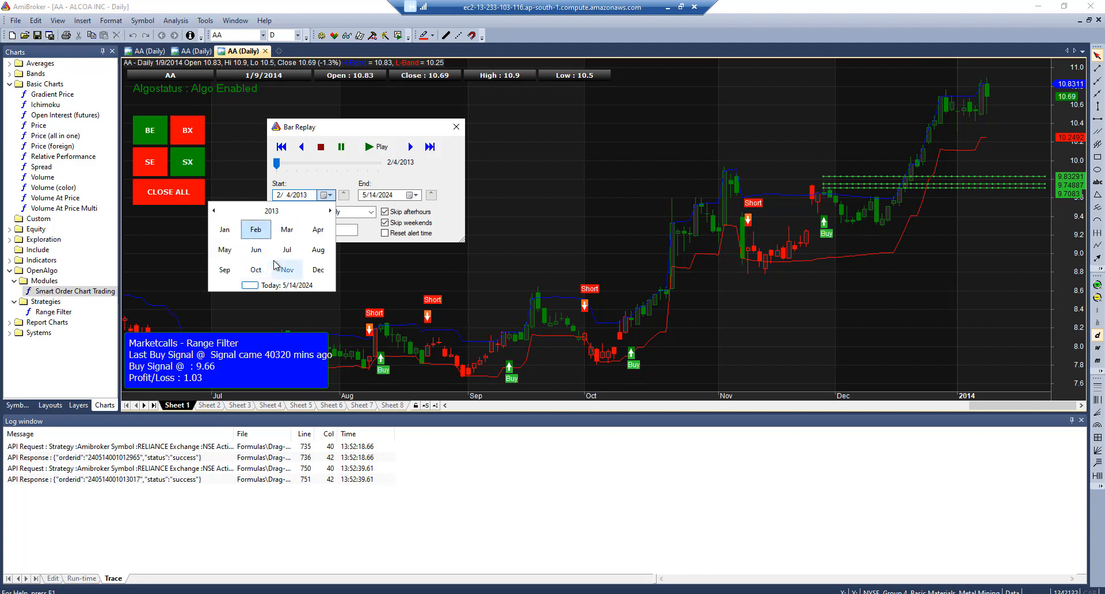
{"action": "left_click", "coordinate": [255, 251]}
{"action": "left_click", "coordinate": [256, 241]}
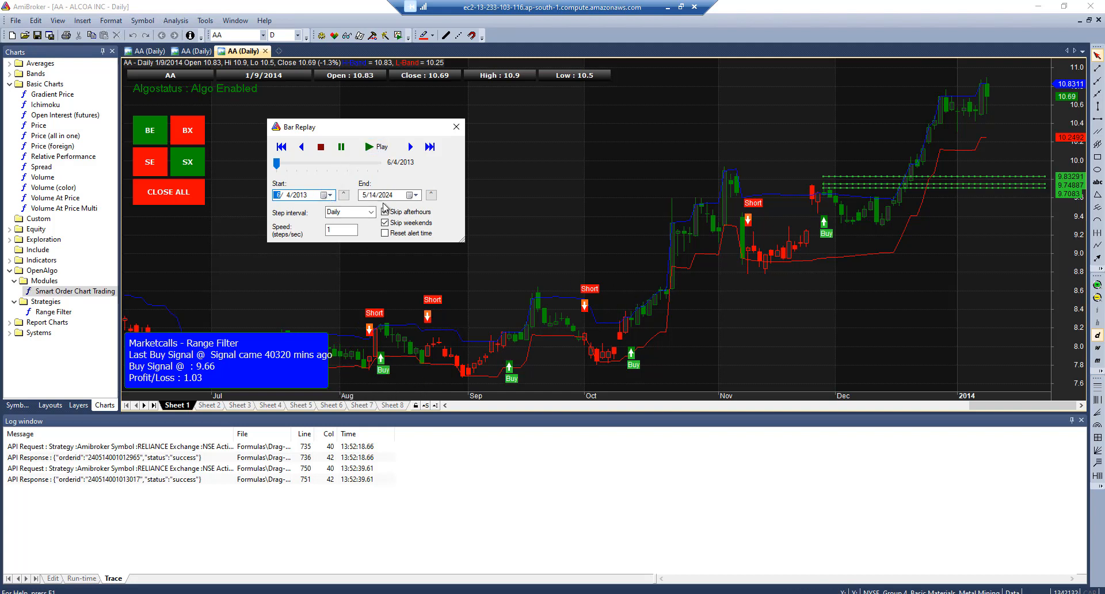
Move the replay start date forward to August 1, 2013 and start playback
{"action": "left_click", "coordinate": [327, 196]}
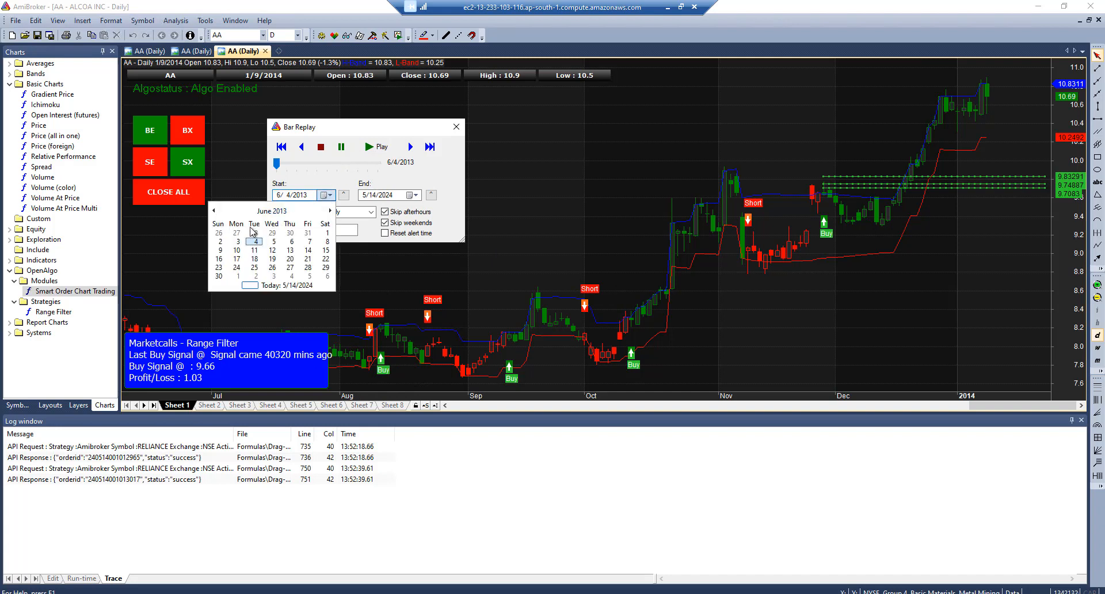
{"action": "left_click", "coordinate": [329, 211]}
{"action": "left_click", "coordinate": [330, 211]}
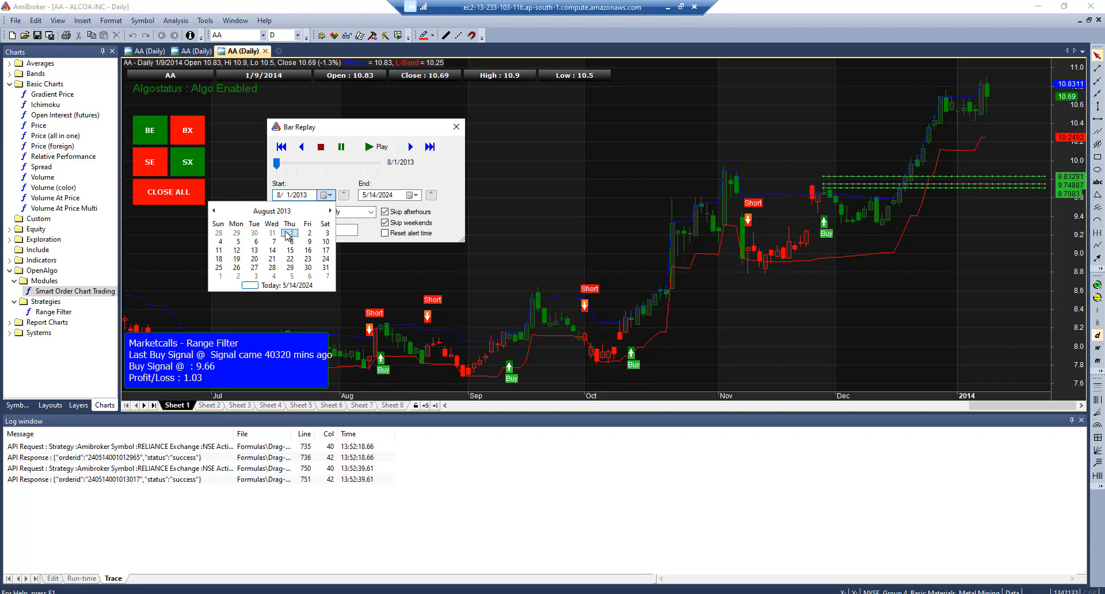
{"action": "left_click", "coordinate": [288, 234]}
{"action": "left_click", "coordinate": [356, 146]}
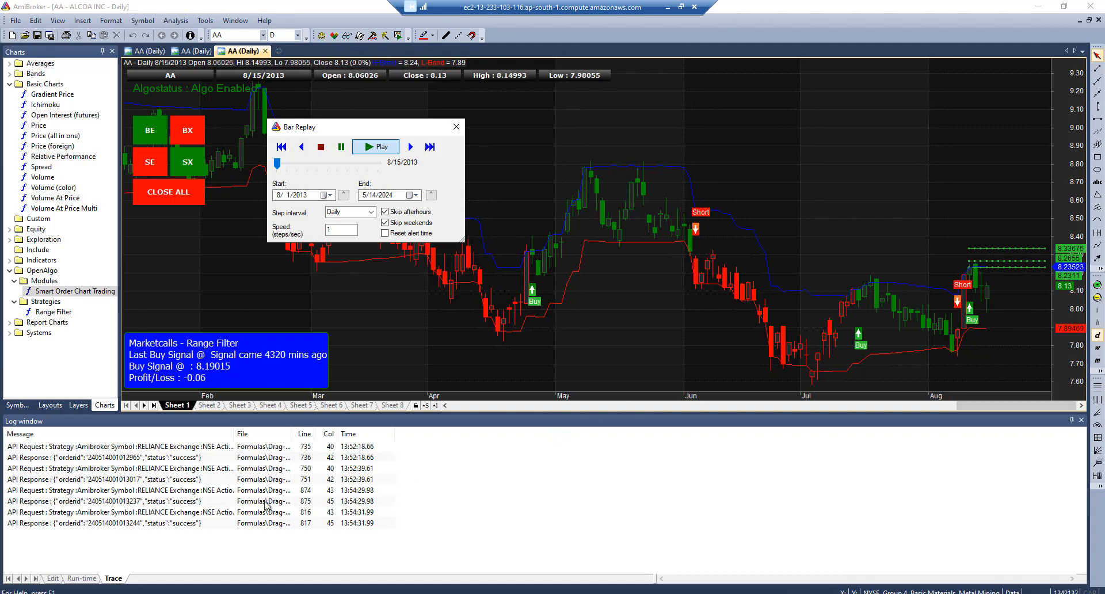
Check the new API order responses in the Log, pause replay at 9/6/2013, and return to Chrome
{"action": "left_click", "coordinate": [174, 503]}
{"action": "left_click", "coordinate": [154, 523]}
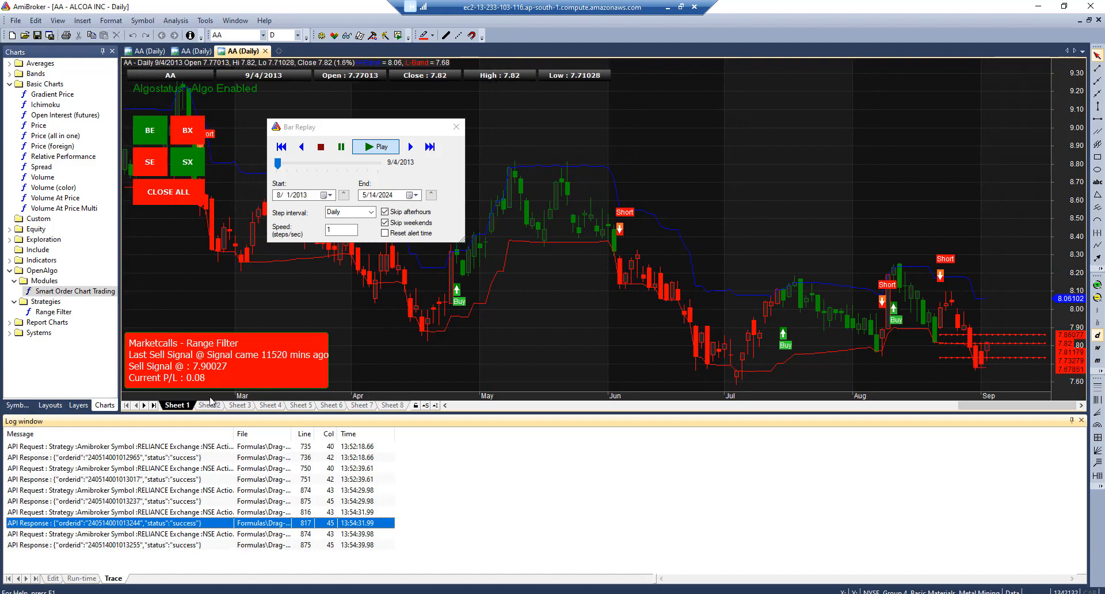
{"action": "left_click", "coordinate": [341, 149]}
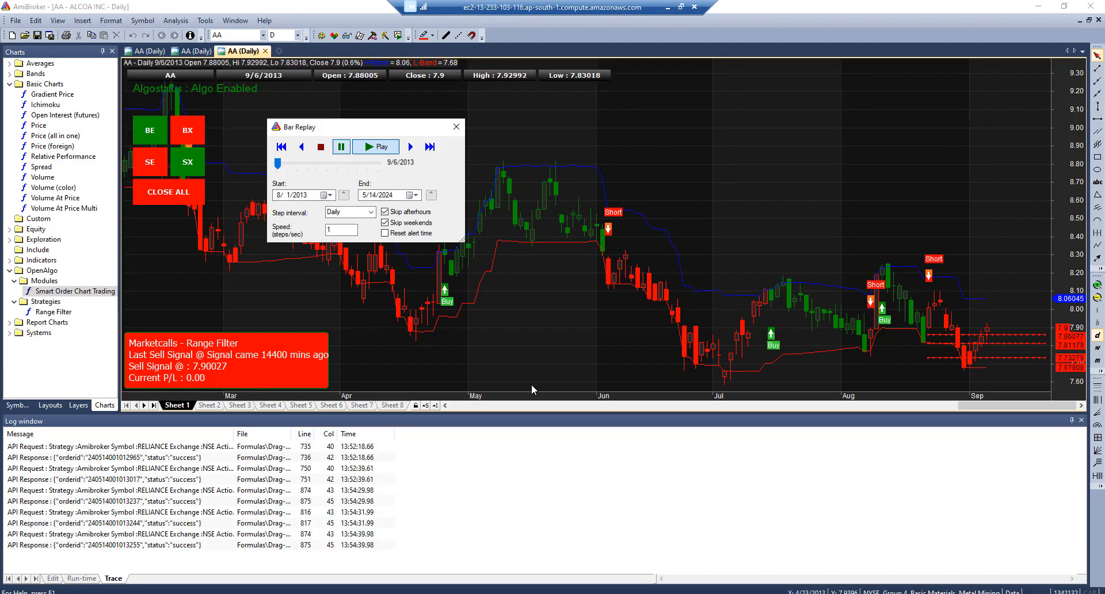
{"action": "key", "text": "alt+Tab"}
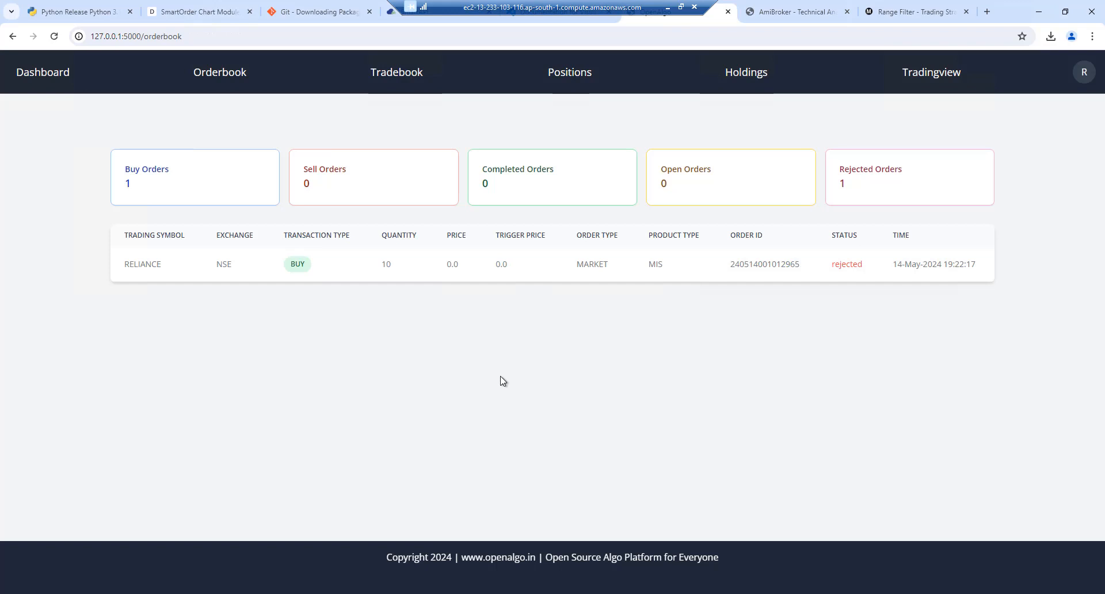
Refresh the orderbook, review the API logs, then return to the five rejected RELIANCE orders
{"action": "left_click", "coordinate": [218, 74]}
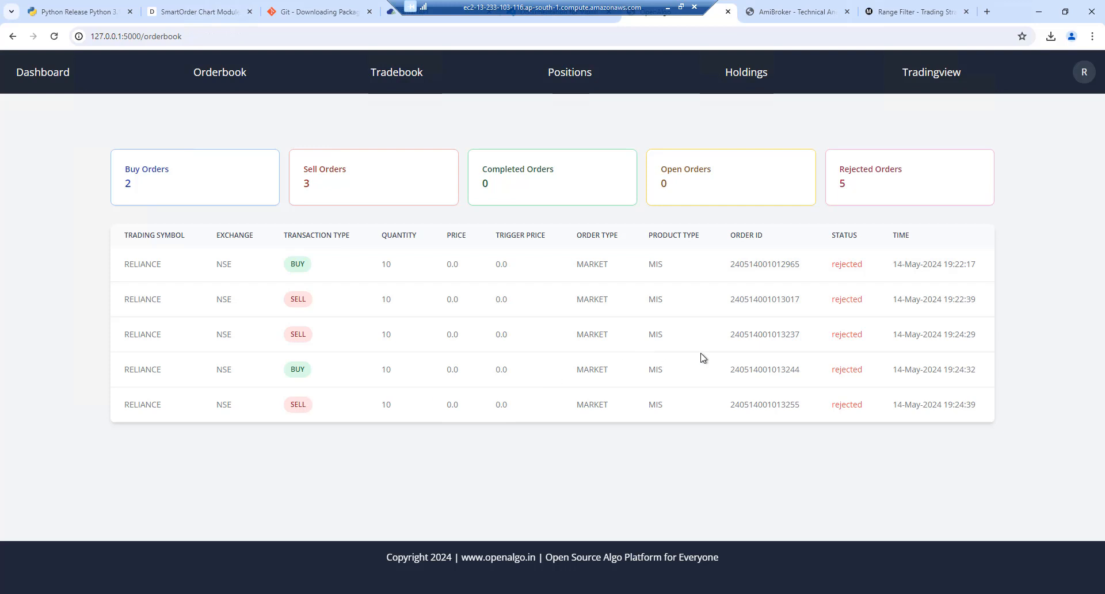
{"action": "left_click", "coordinate": [1085, 70]}
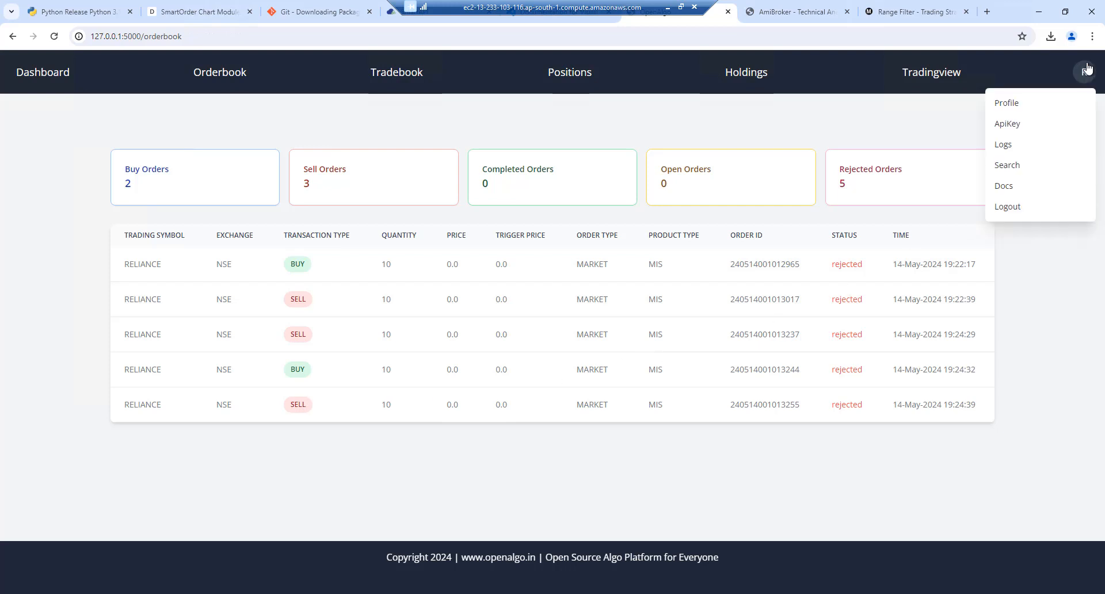
{"action": "left_click", "coordinate": [1008, 145]}
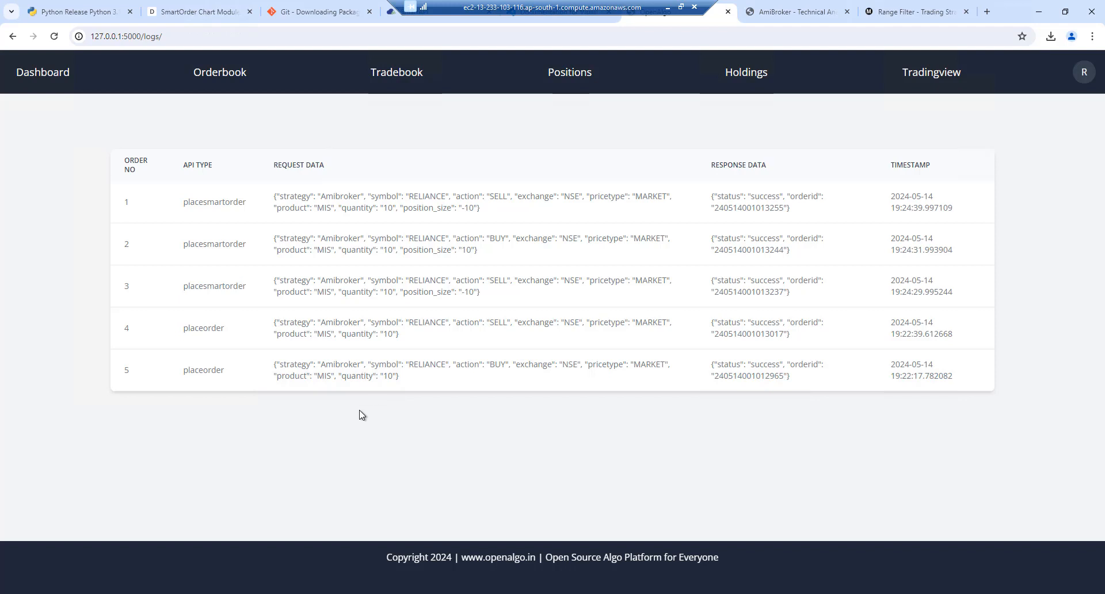
{"action": "left_click", "coordinate": [213, 78]}
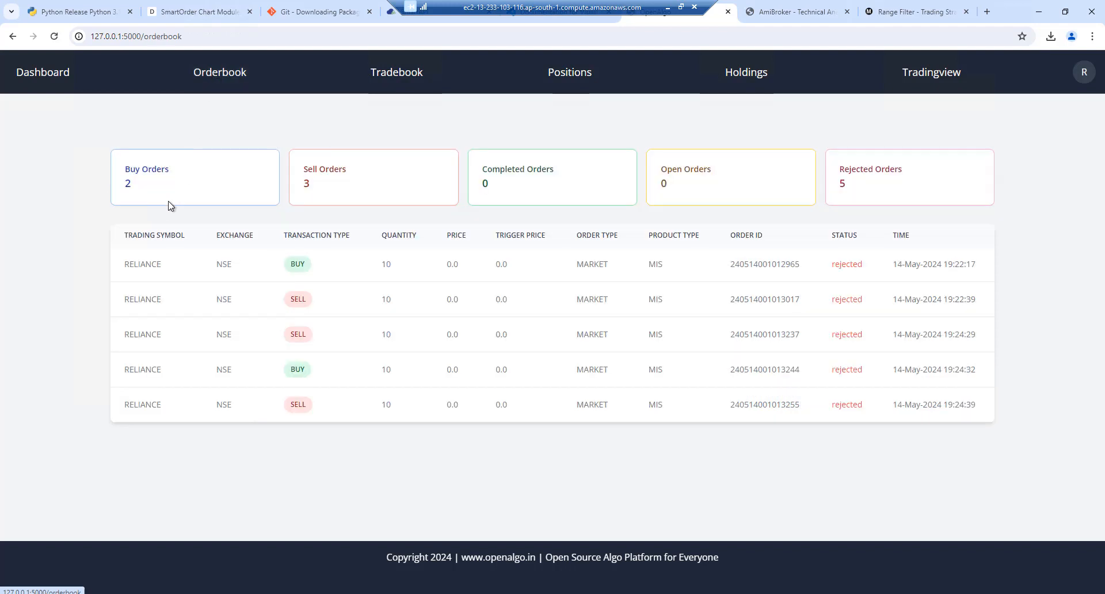